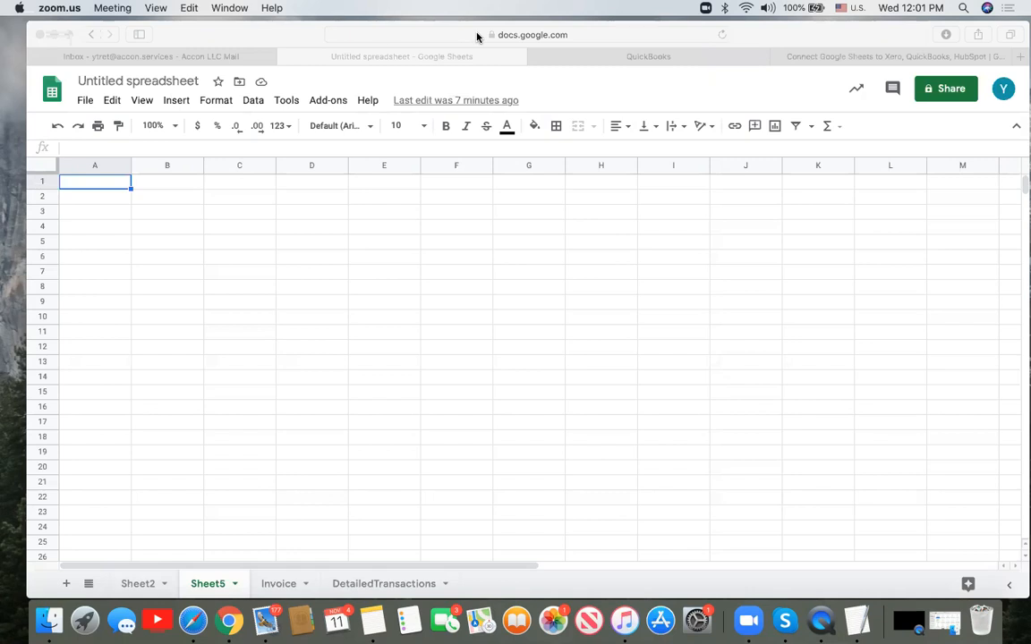
- Launch G-Accon for QuickBooks' Get Accounting Data from the Add-ons menu
click(610, 250)
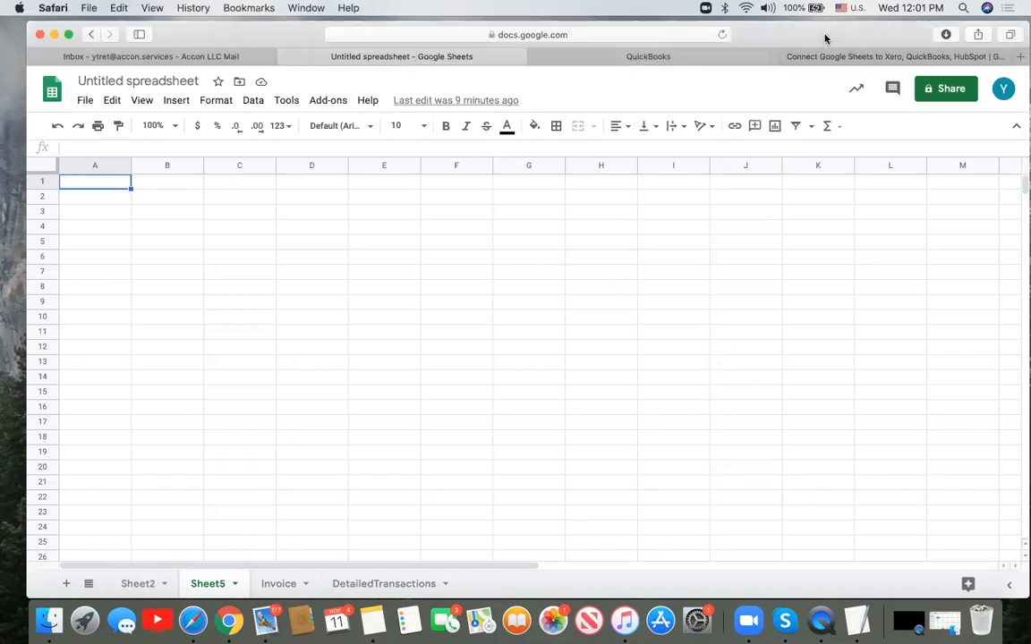
drag(822, 35, 817, 35)
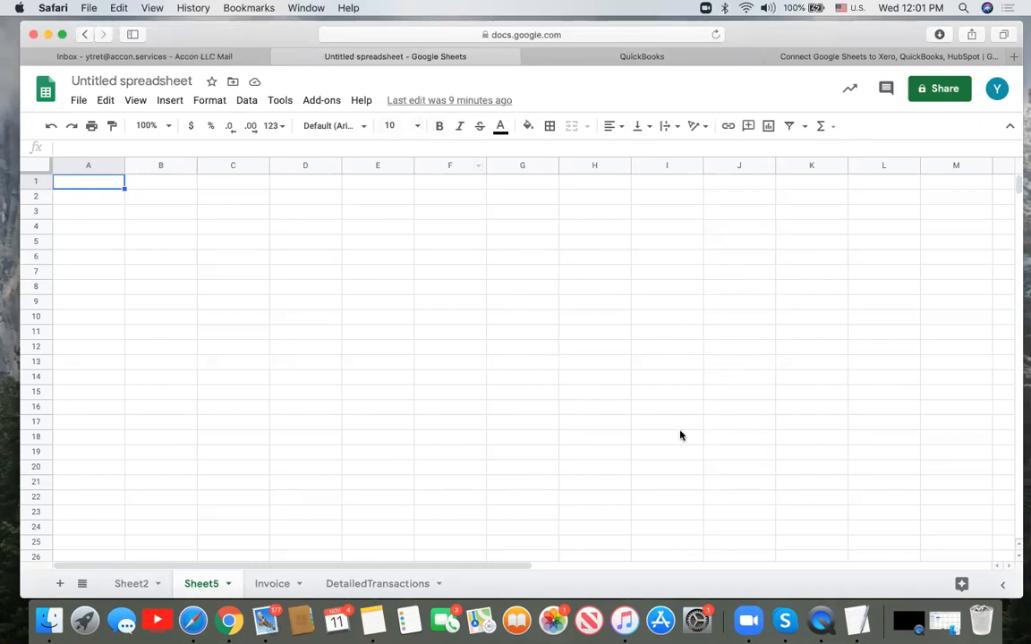
click(335, 108)
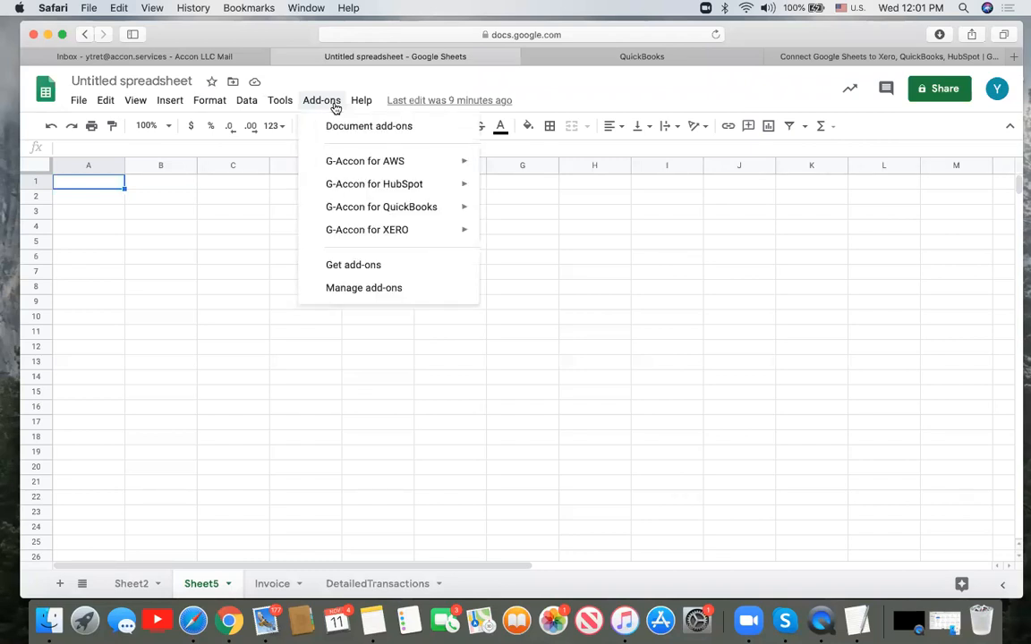
mouse_move(432, 208)
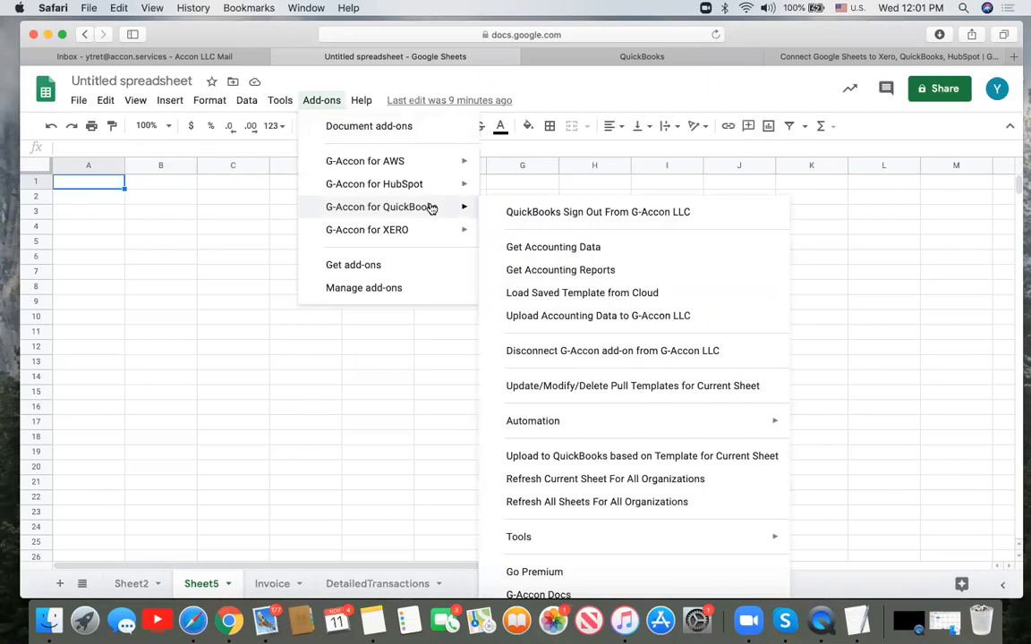
click(527, 249)
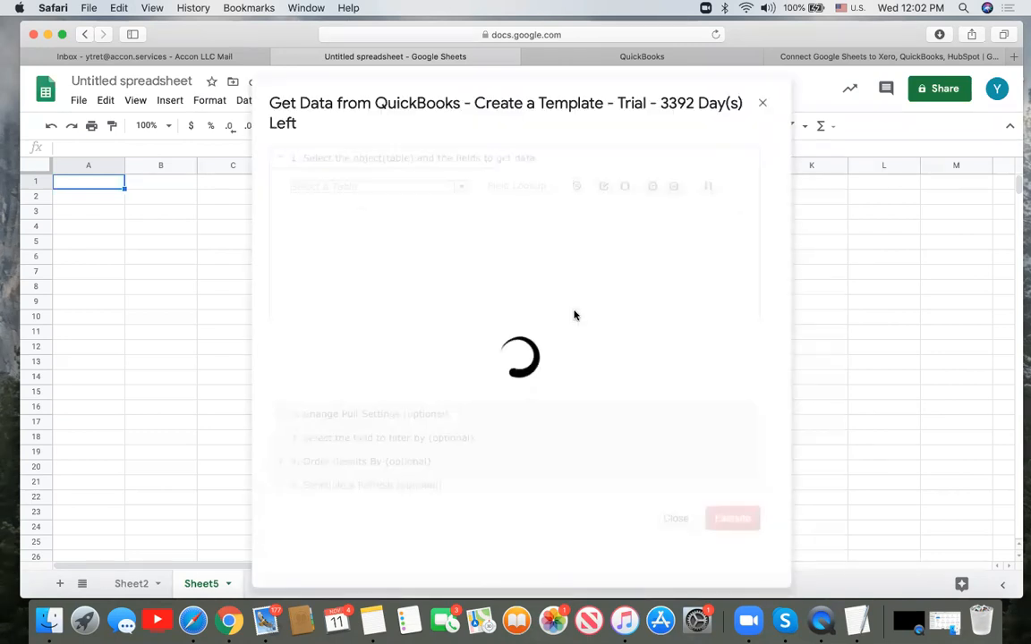
- Choose the Invoices table and set the start date to 1 Aug, 2020, ending 30 Nov, 2020
click(463, 190)
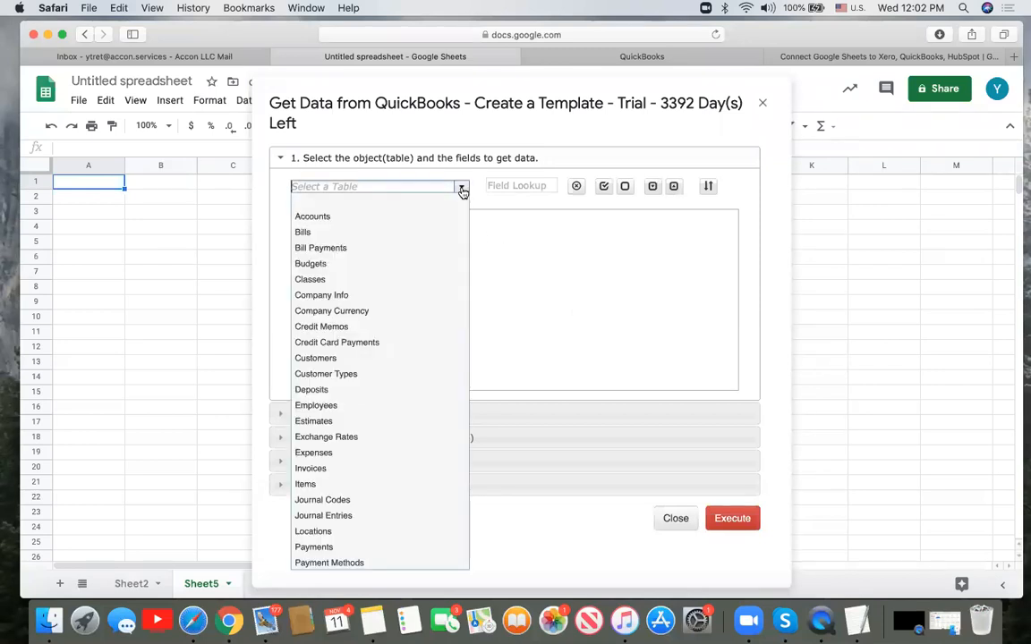
click(390, 468)
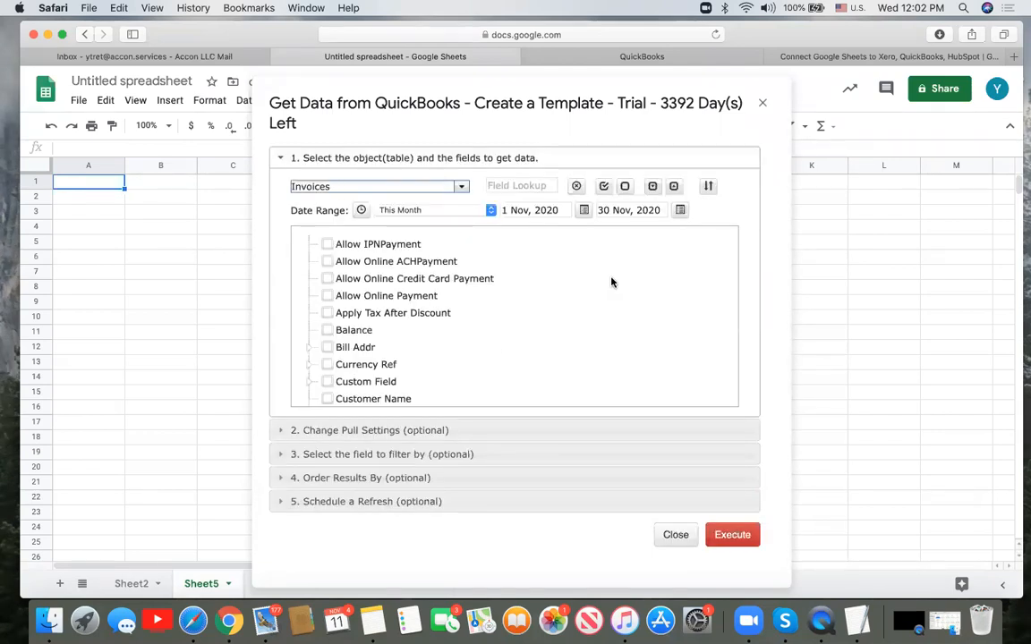
click(537, 209)
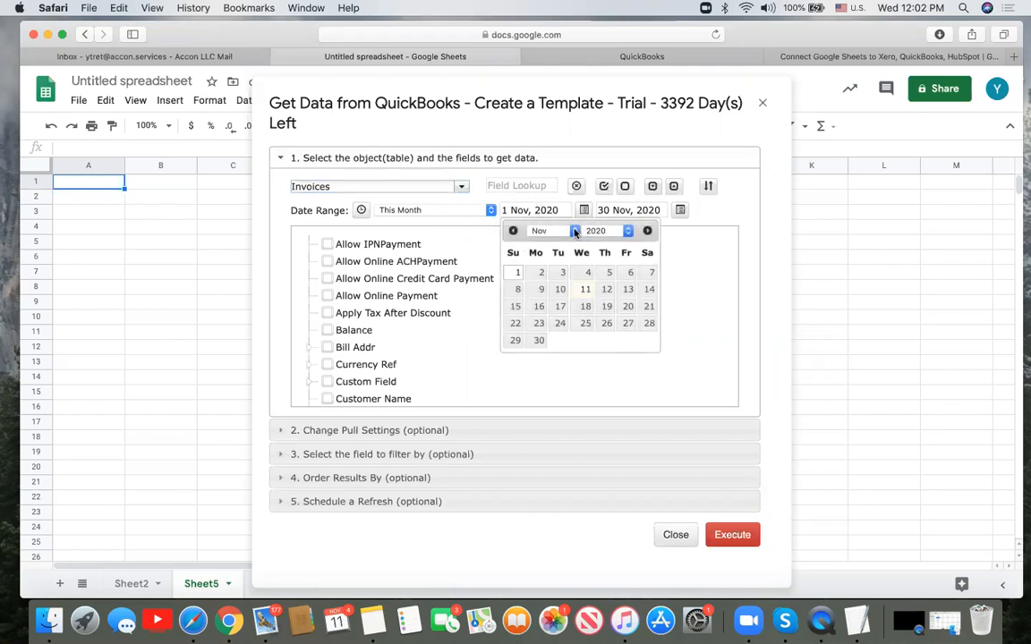
click(555, 231)
click(542, 198)
click(653, 274)
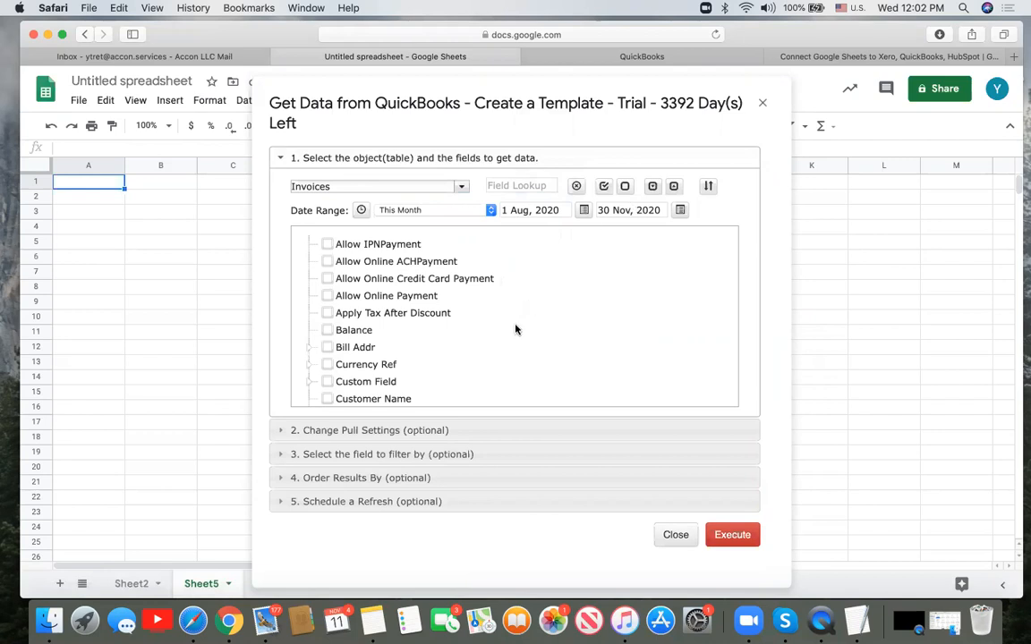
- Tick the Invoice Id and Invoice Number checkboxes in the field list
scroll(516, 329, down, 5)
scroll(515, 329, down, 5)
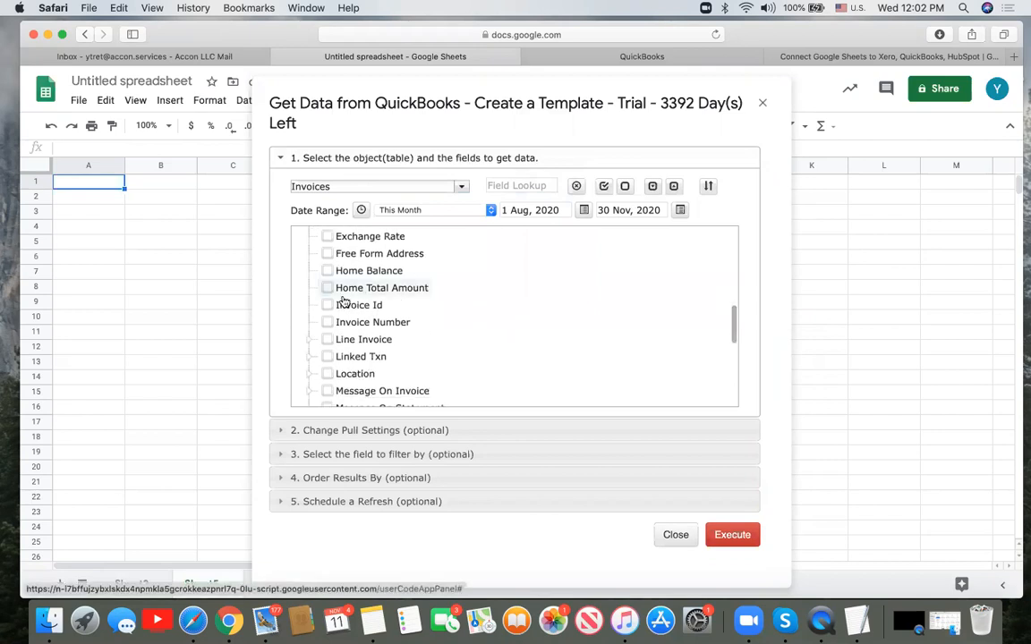
click(329, 307)
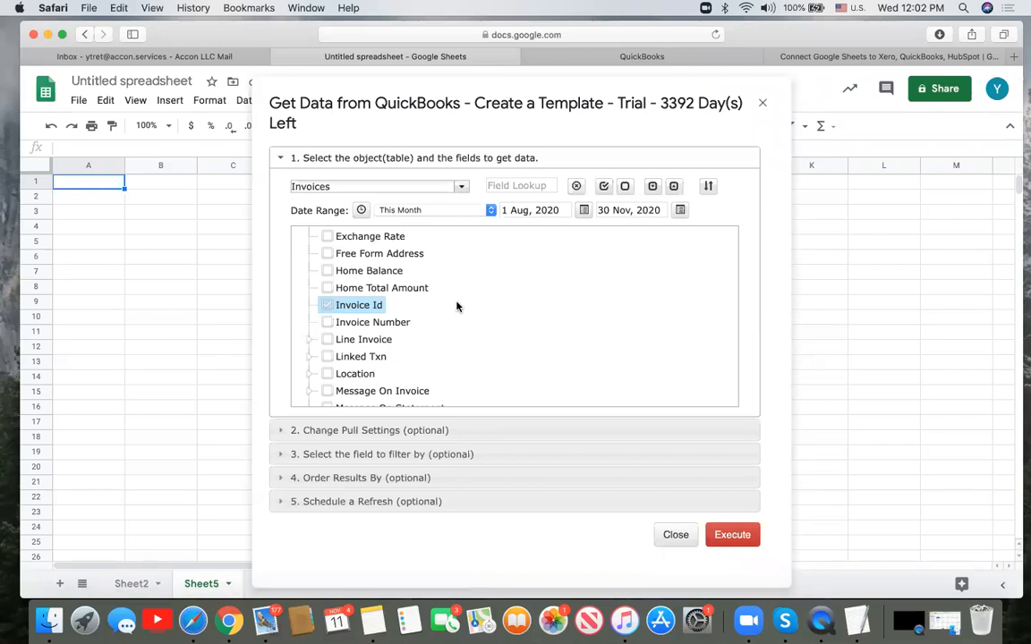
click(328, 323)
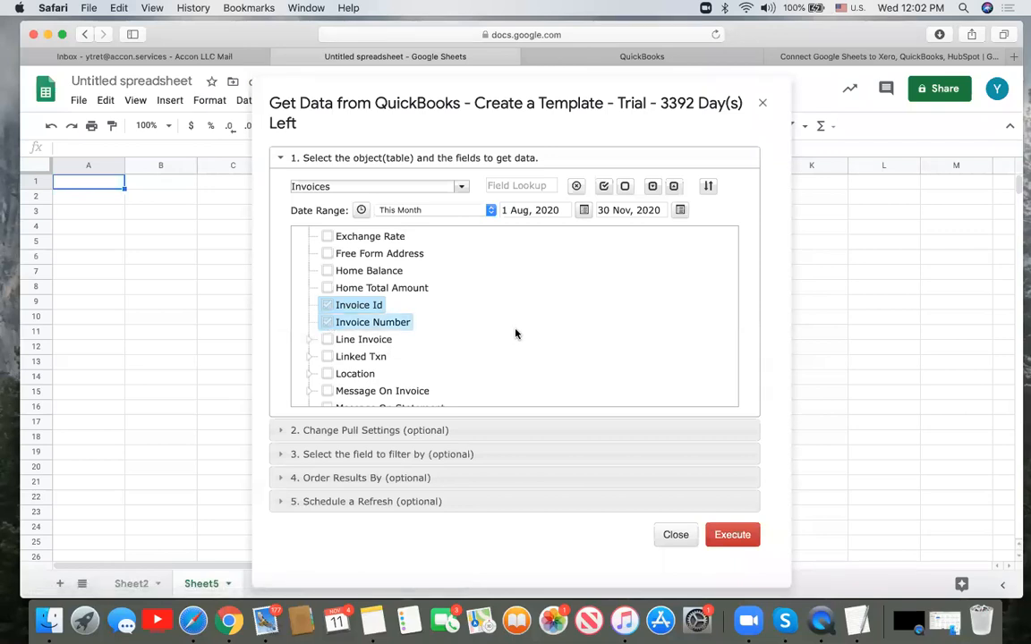
scroll(515, 334, down, 5)
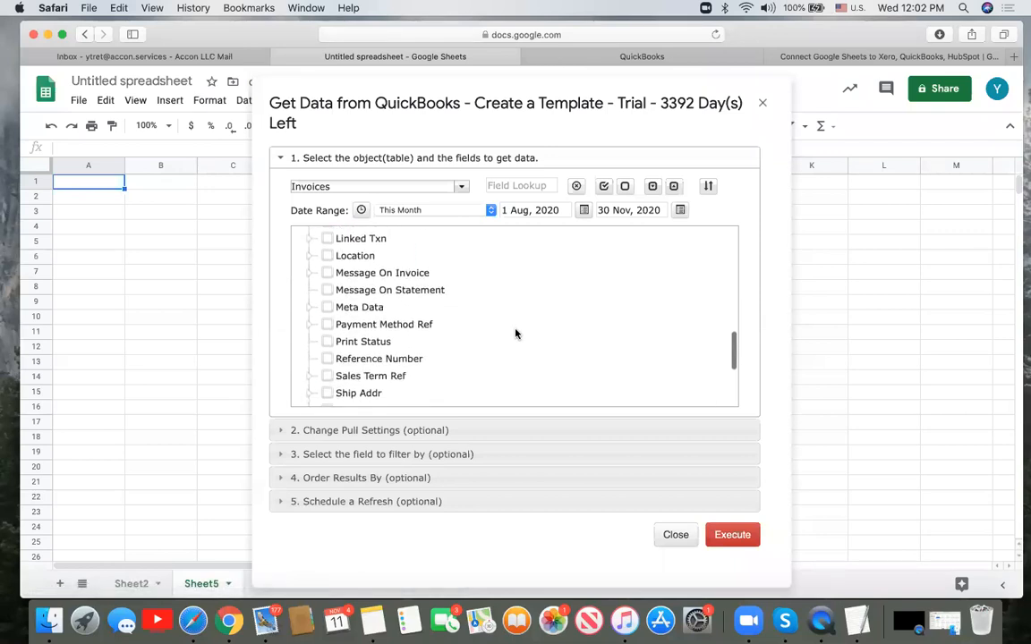
scroll(516, 334, up, 5)
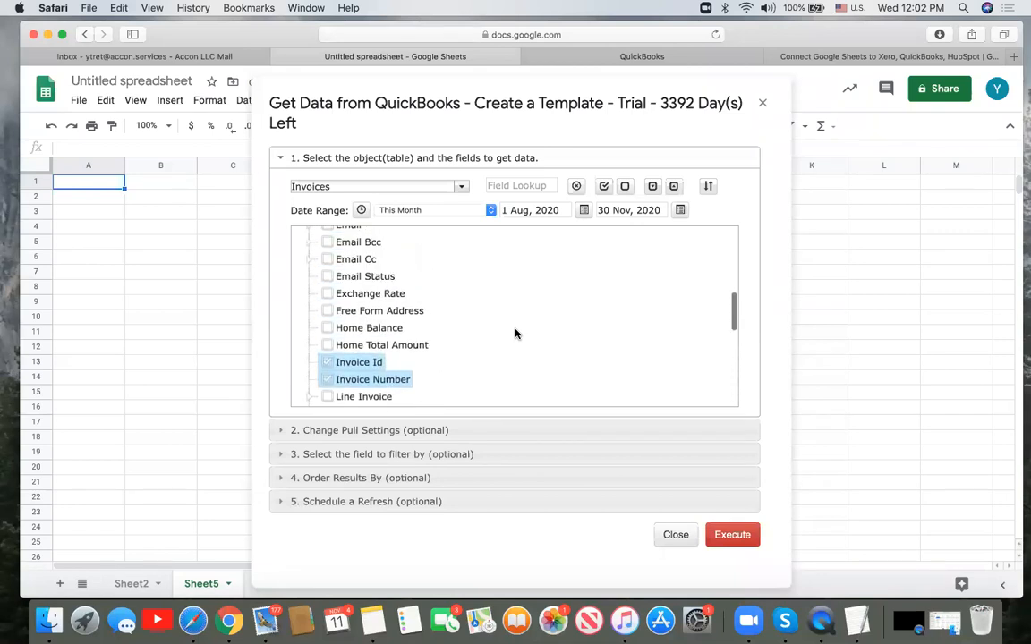
scroll(516, 334, up, 5)
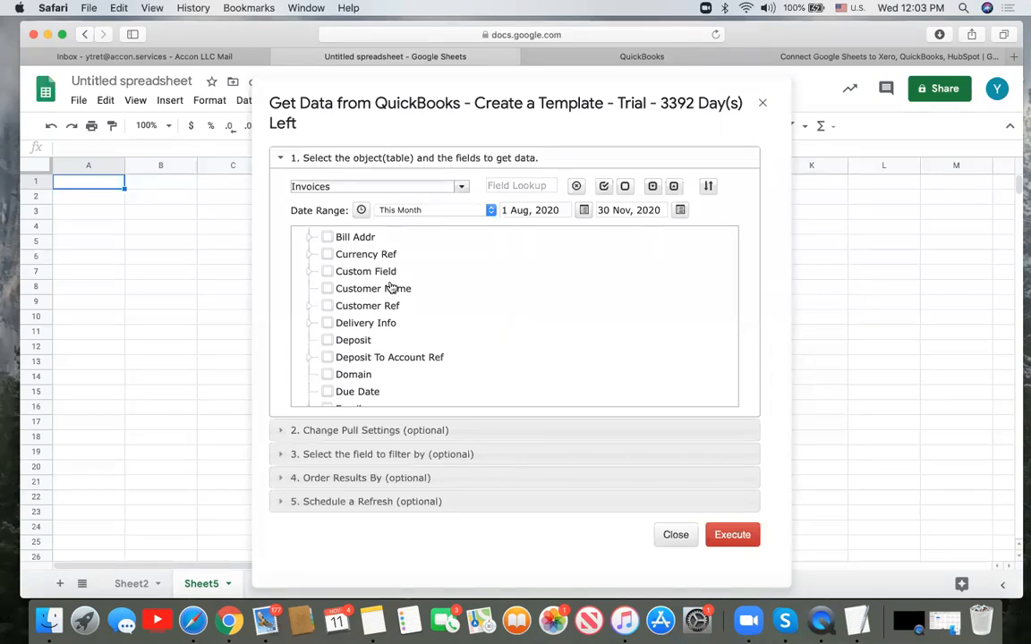
- Tick Customer Ref and Deposit To Account Ref with their Id and Name subfields
click(309, 306)
click(327, 306)
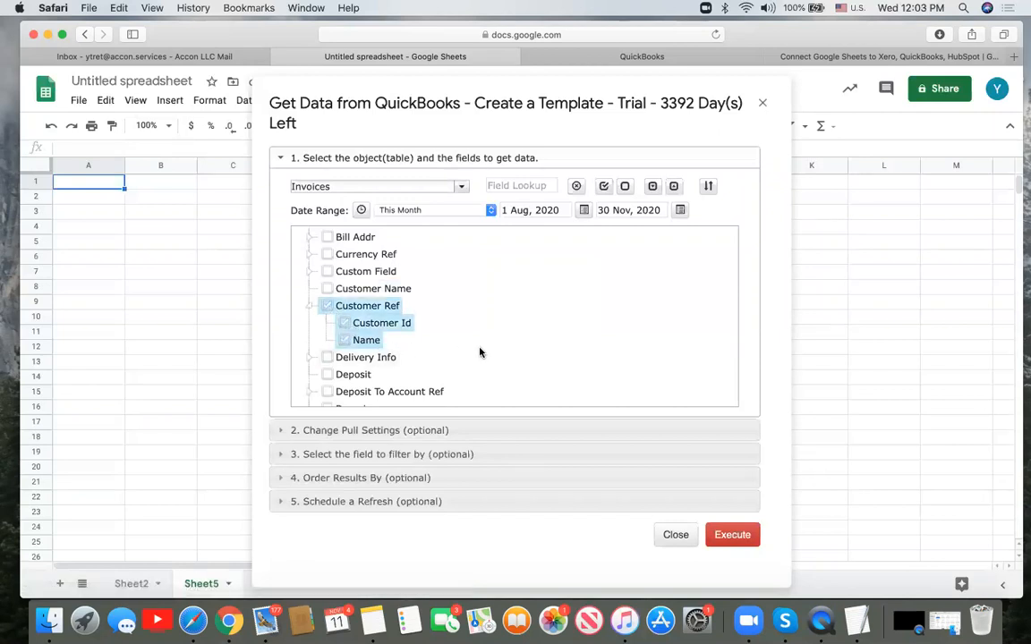
scroll(479, 352, down, 5)
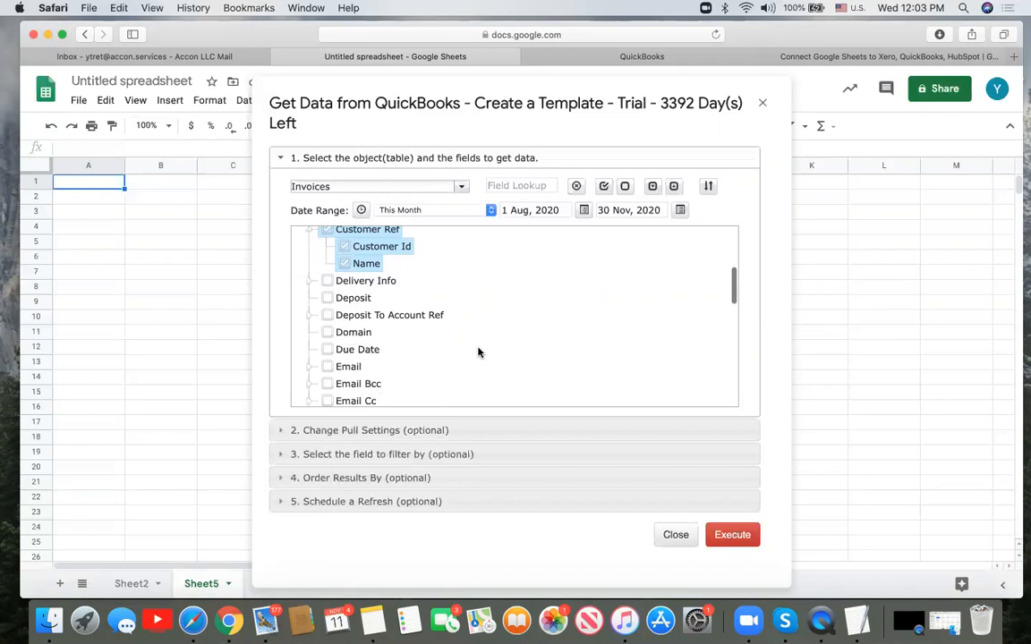
click(307, 316)
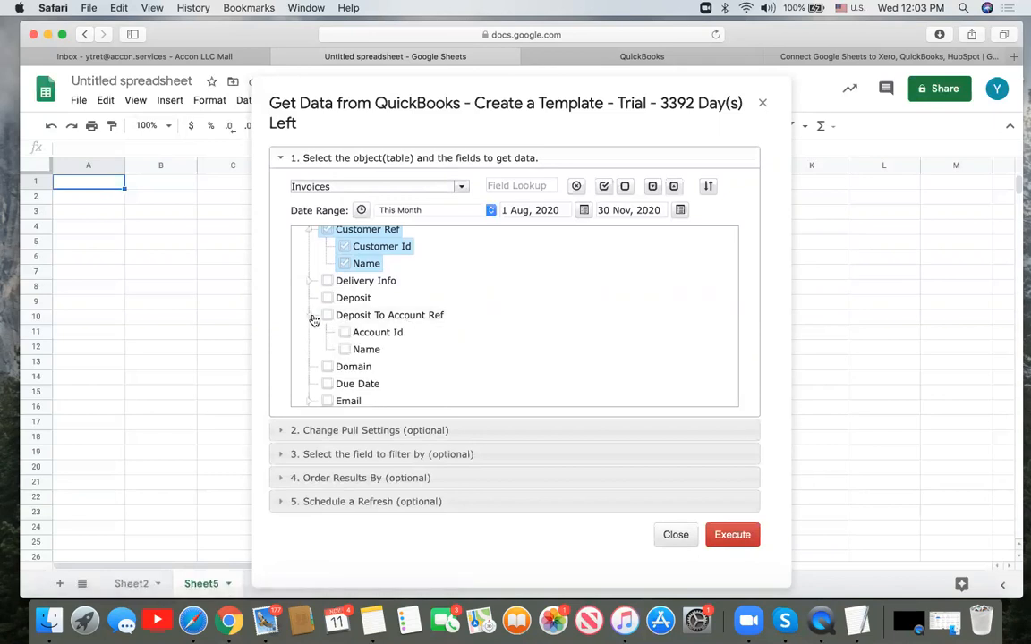
click(328, 316)
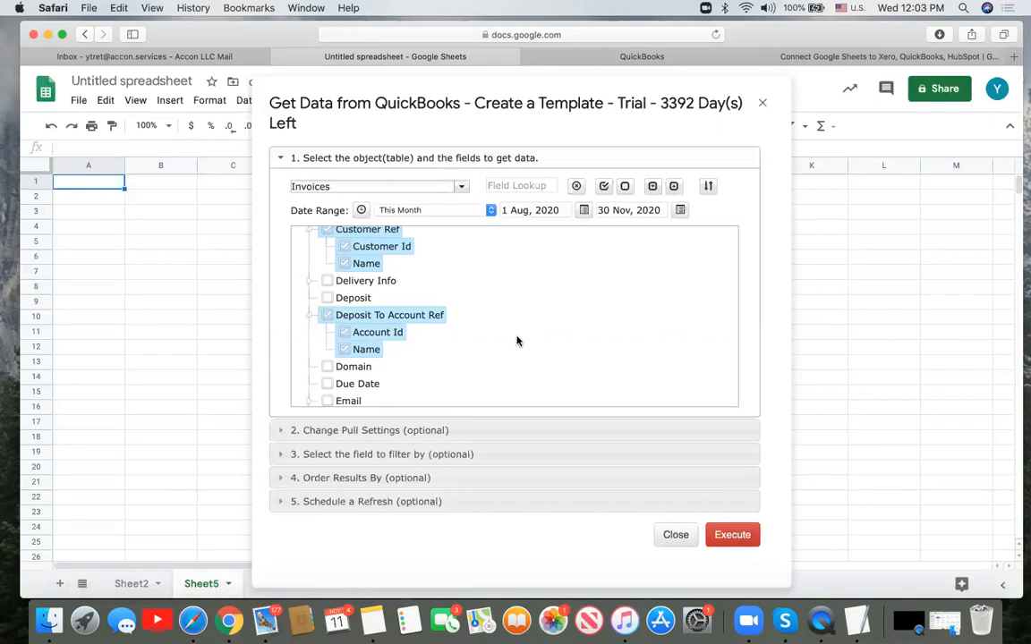
scroll(536, 295, up, 4)
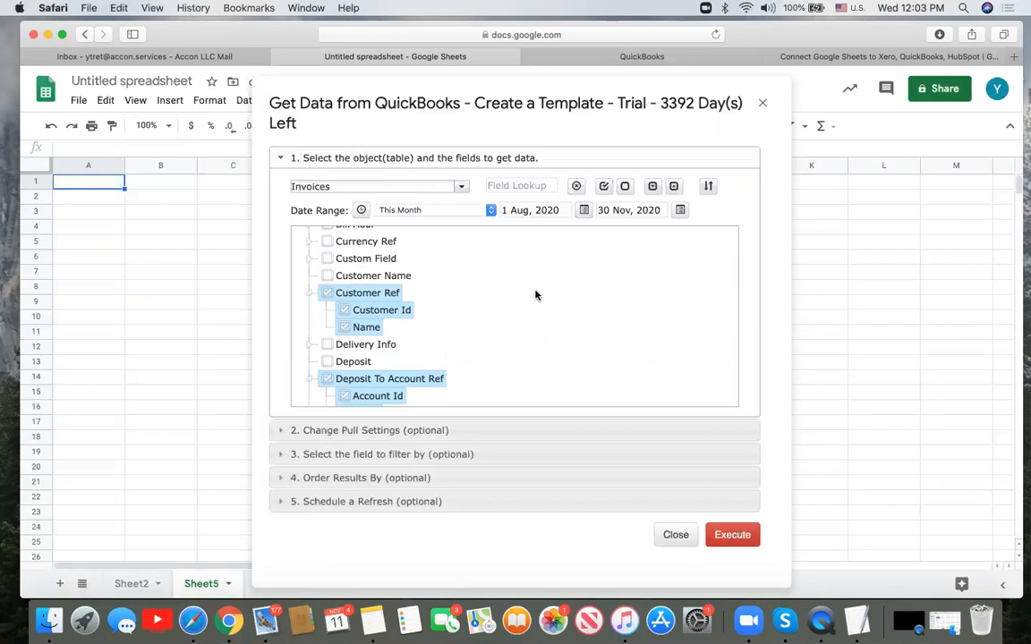
scroll(536, 295, up, 7)
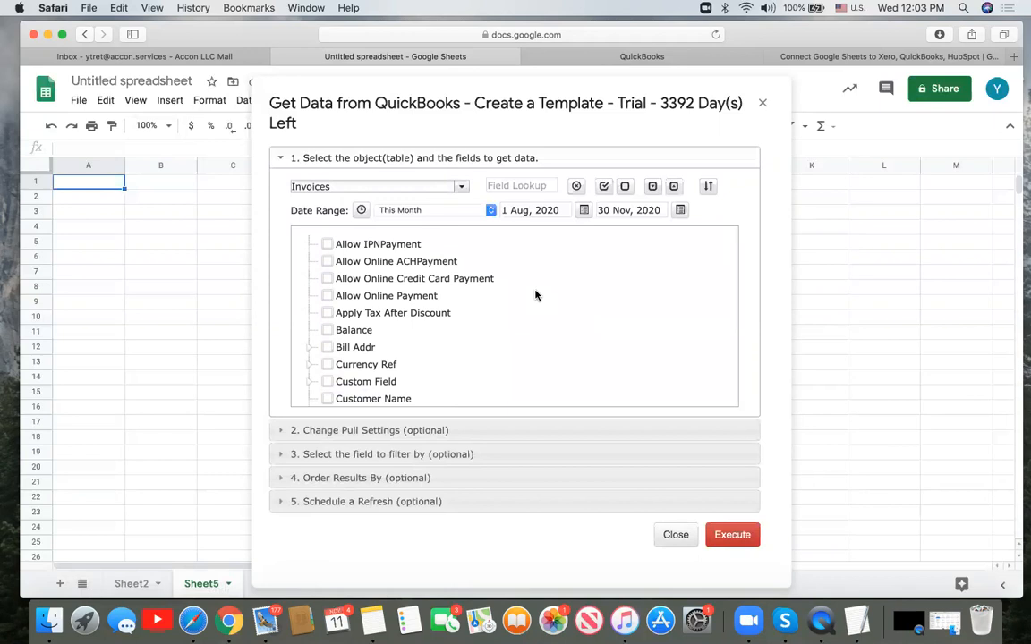
scroll(535, 296, down, 5)
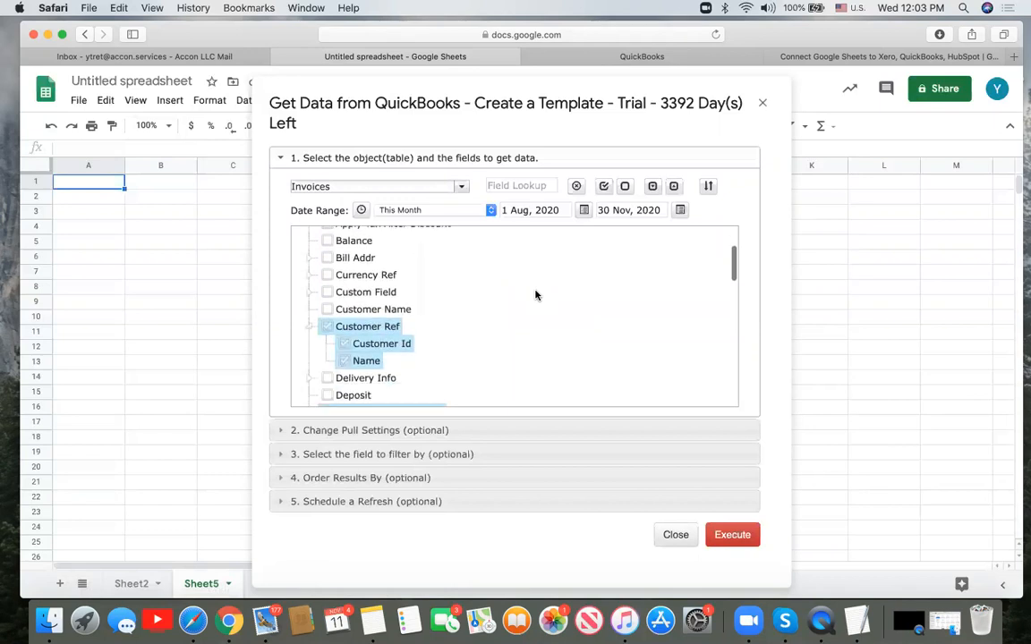
scroll(535, 295, down, 4)
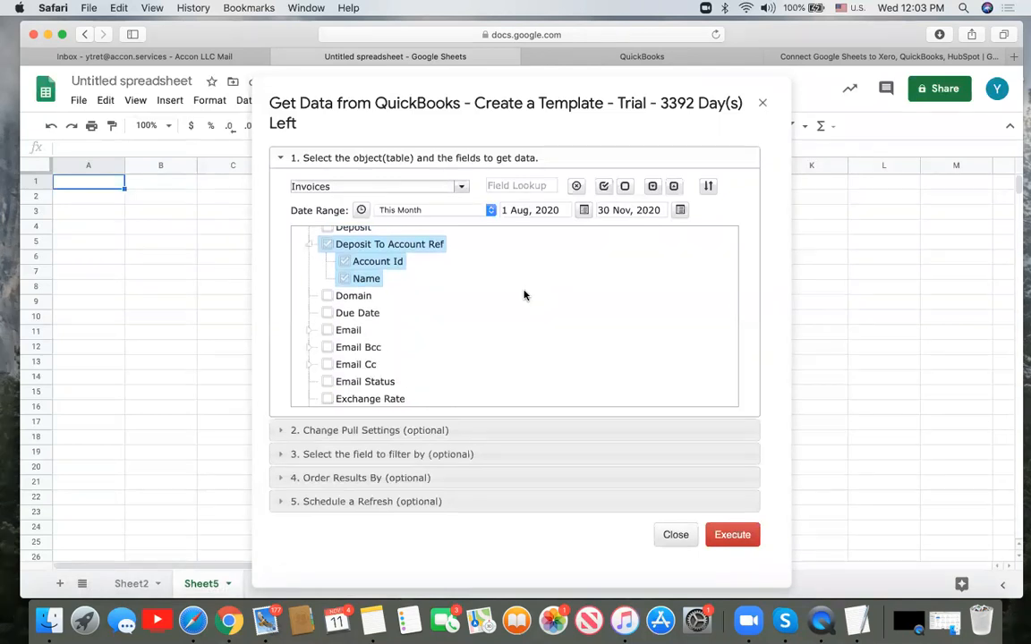
scroll(518, 311, down, 3)
scroll(518, 312, down, 4)
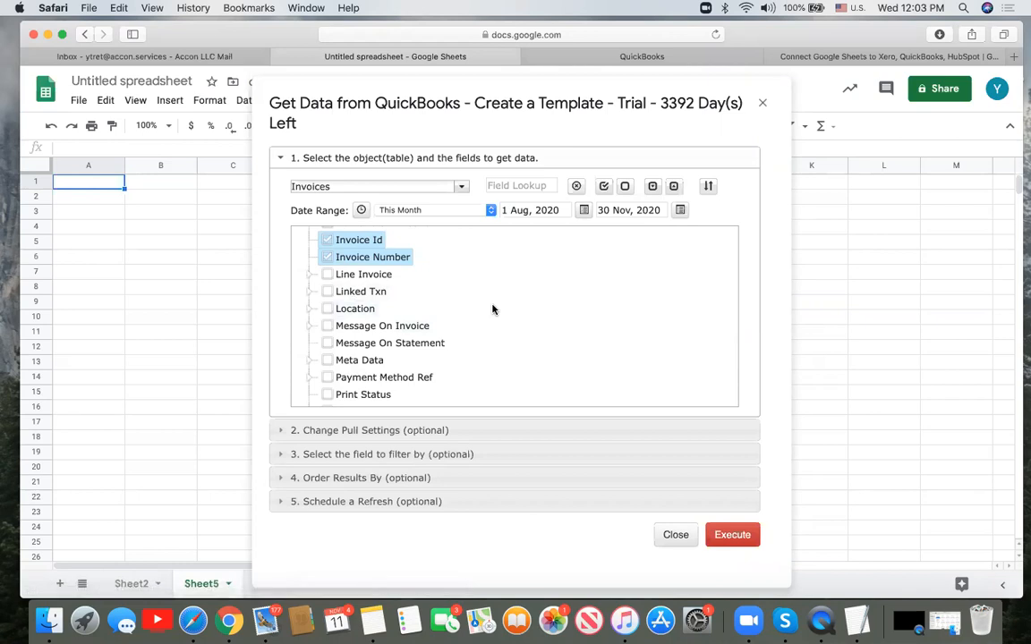
scroll(492, 309, up, 3)
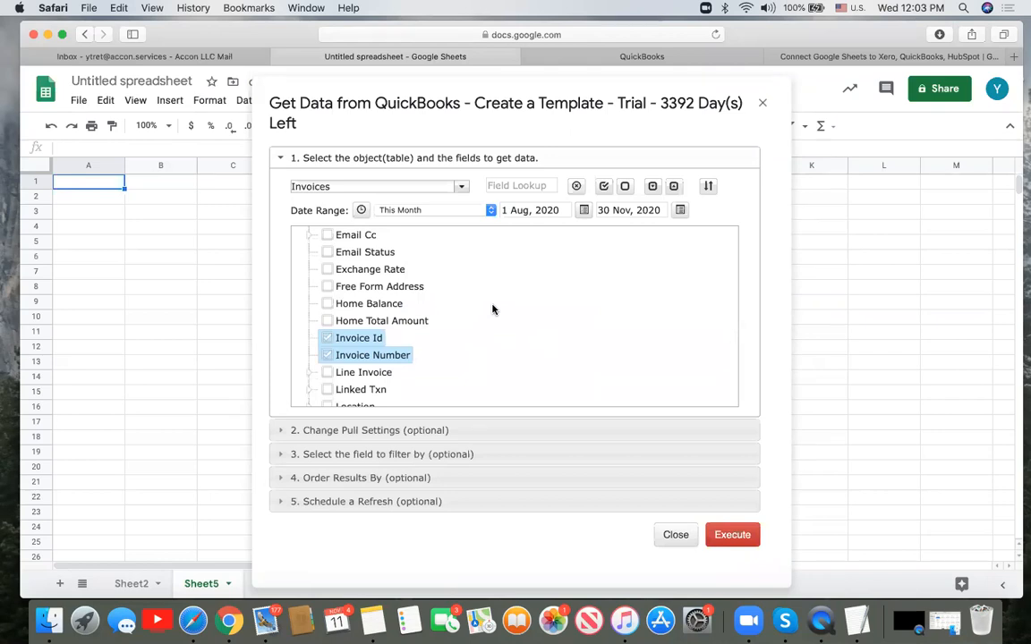
scroll(477, 343, up, 5)
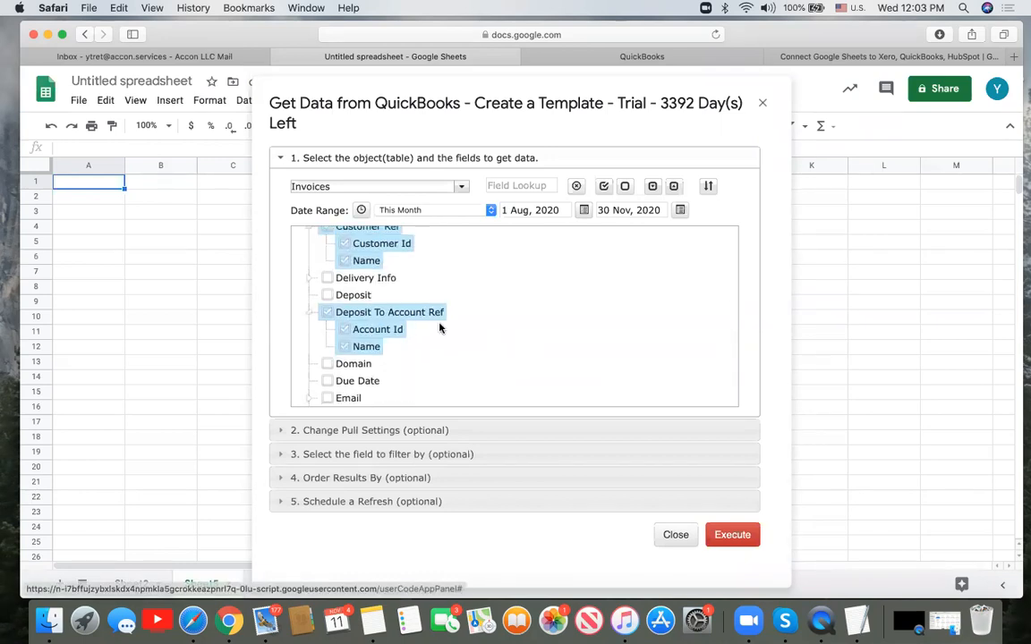
scroll(398, 289, up, 2)
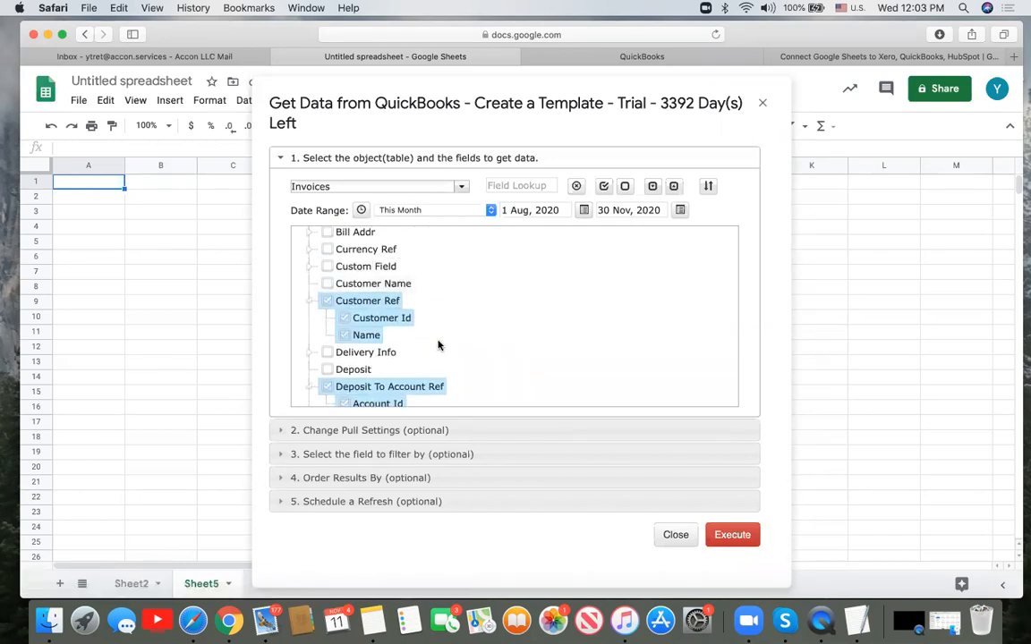
scroll(438, 345, down, 5)
scroll(437, 345, down, 1)
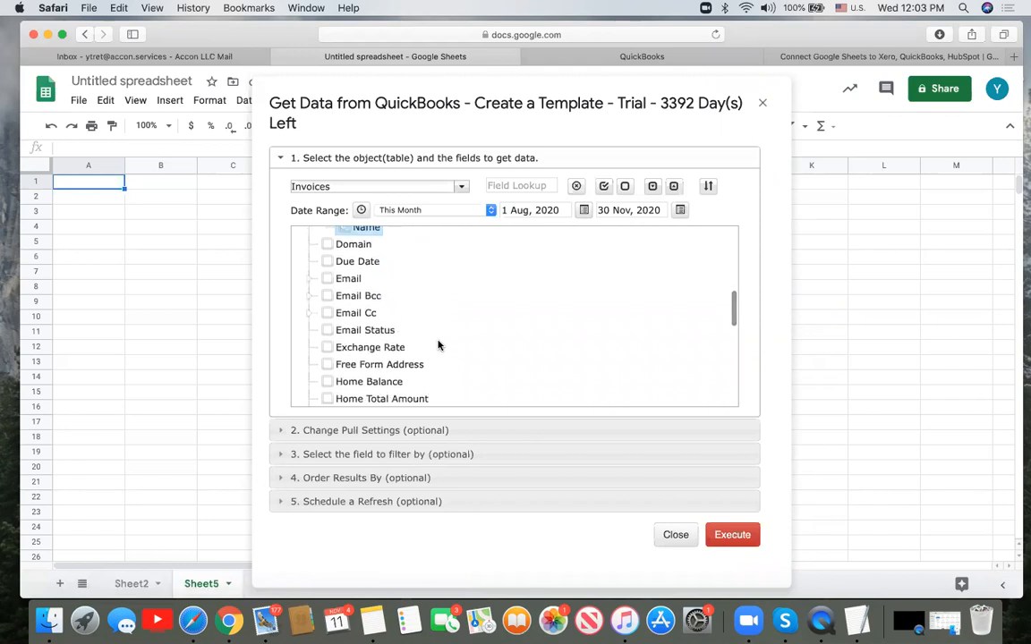
scroll(437, 346, down, 6)
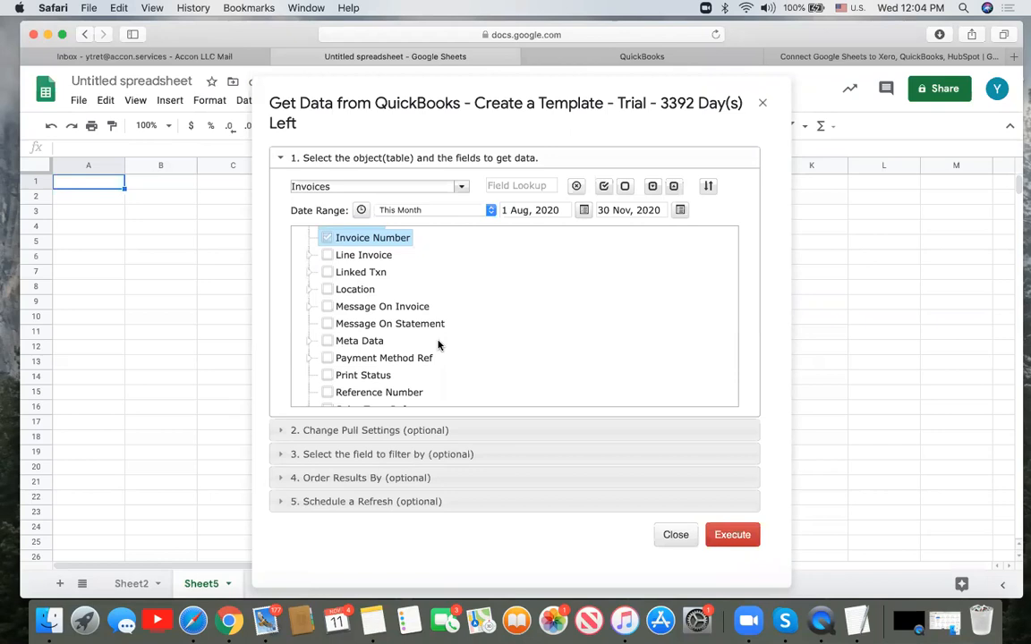
scroll(437, 346, down, 4)
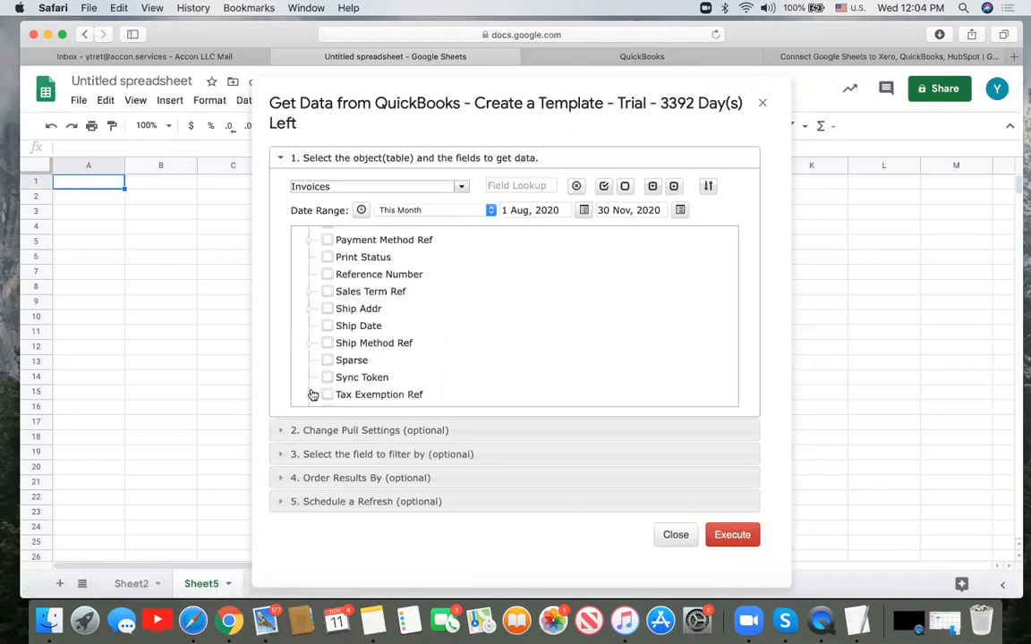
- Keep Start Cell Address A1 in the pull settings and execute the invoice import into Sheet5
click(284, 430)
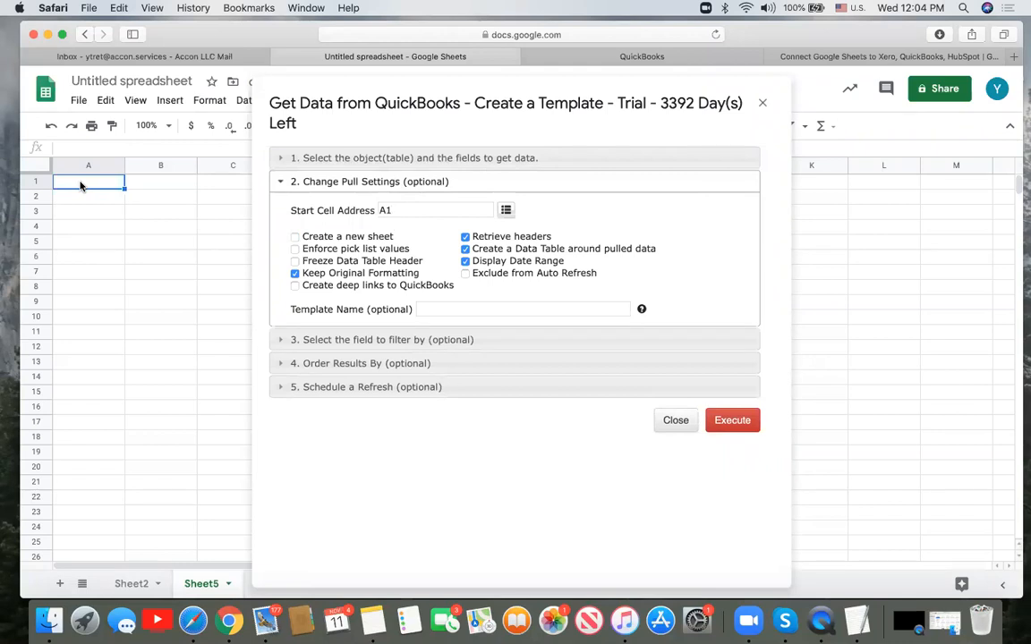
click(739, 423)
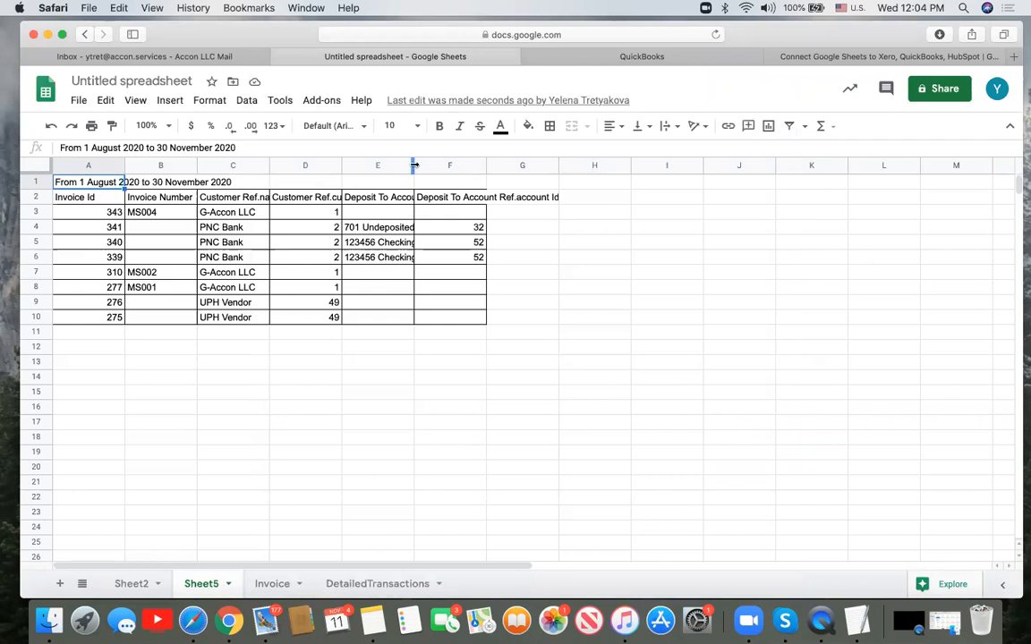
- Widen columns D and E and narrow columns A–C on Sheet5, then open Add-ons
drag(413, 165, 430, 166)
drag(340, 166, 395, 167)
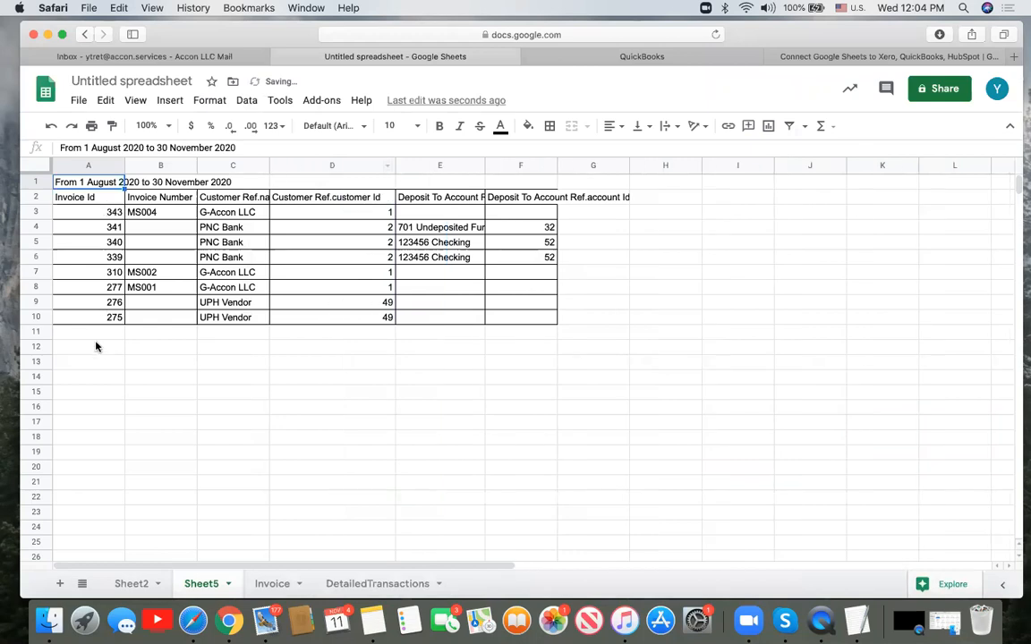
drag(125, 165, 87, 165)
drag(157, 166, 126, 167)
drag(197, 167, 157, 165)
mouse_move(283, 165)
mouse_down()
mouse_move(256, 166)
mouse_move(288, 165)
mouse_up()
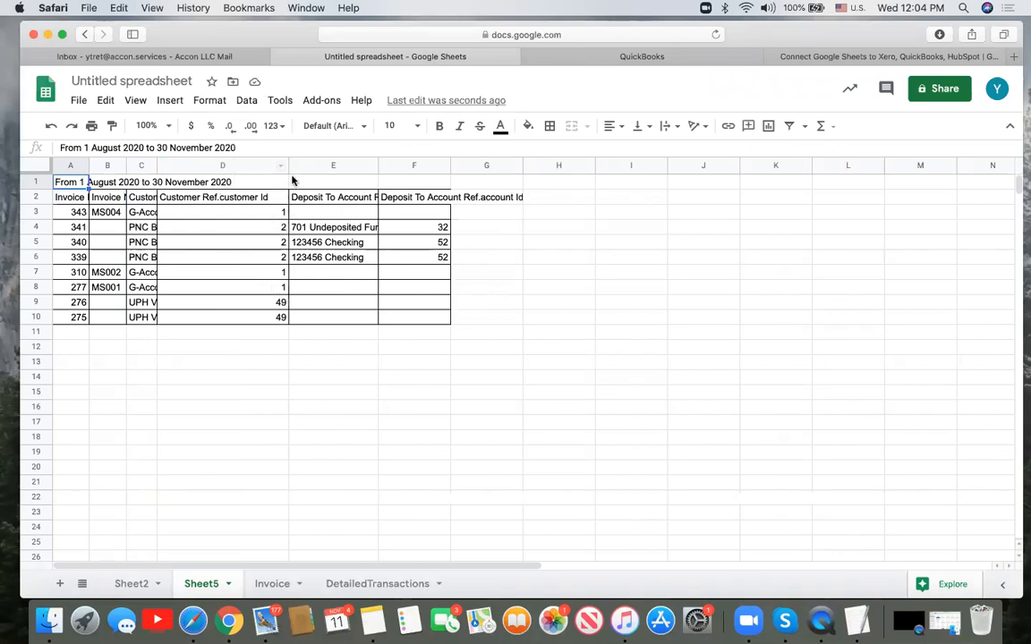
drag(288, 165, 267, 165)
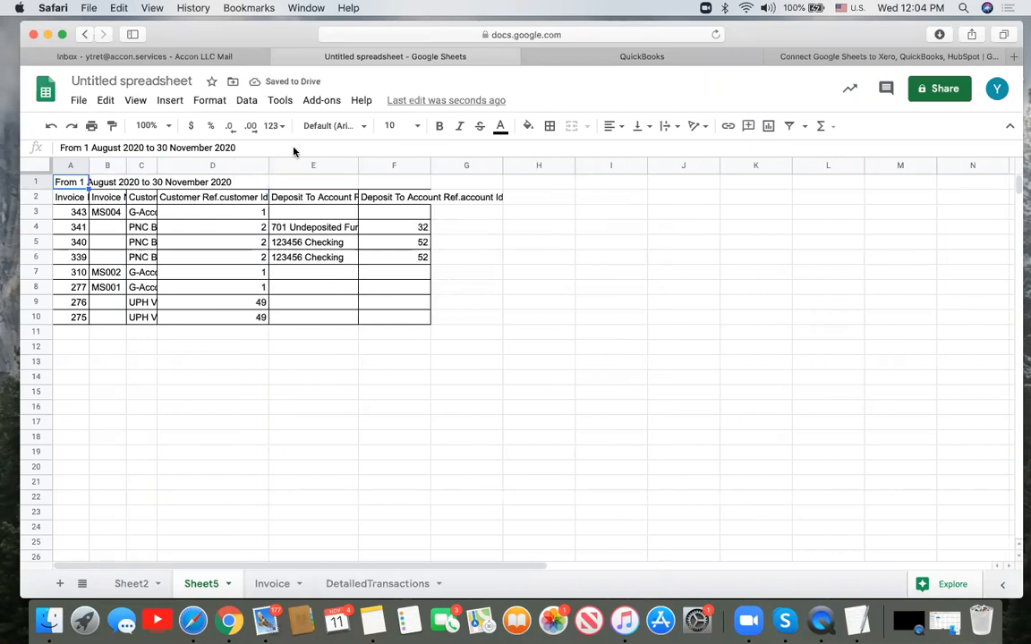
click(330, 101)
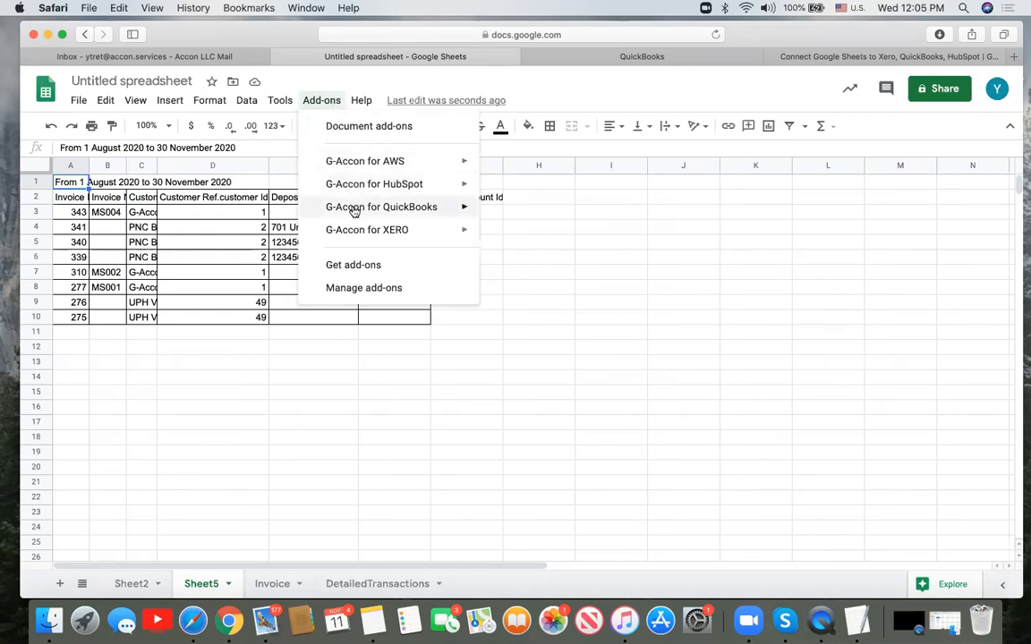
- Start a new Get Accounting Data pull on the Customers table with all fields checked
mouse_move(355, 210)
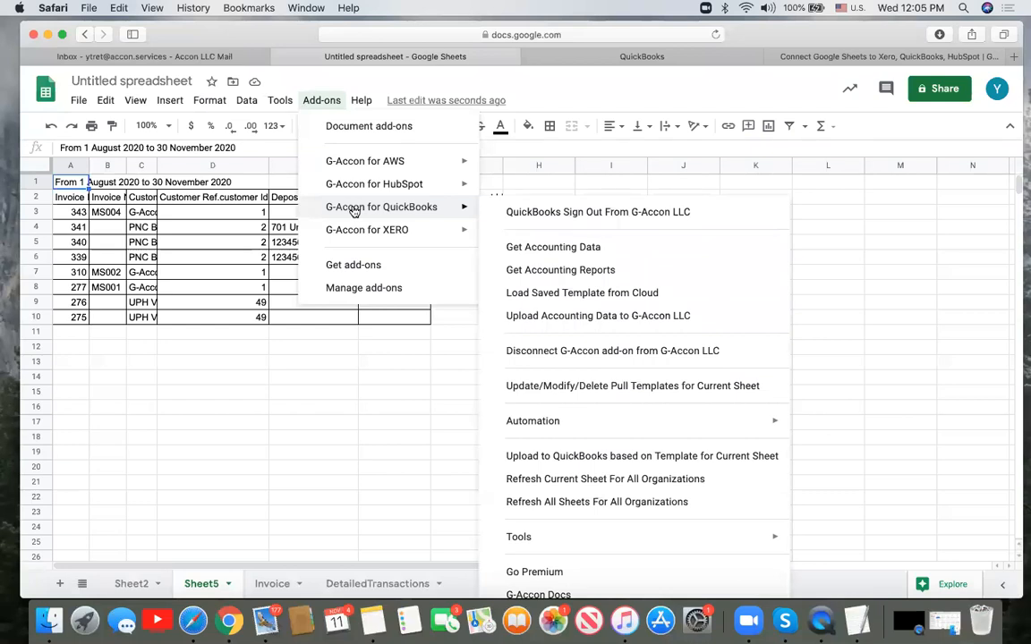
click(513, 249)
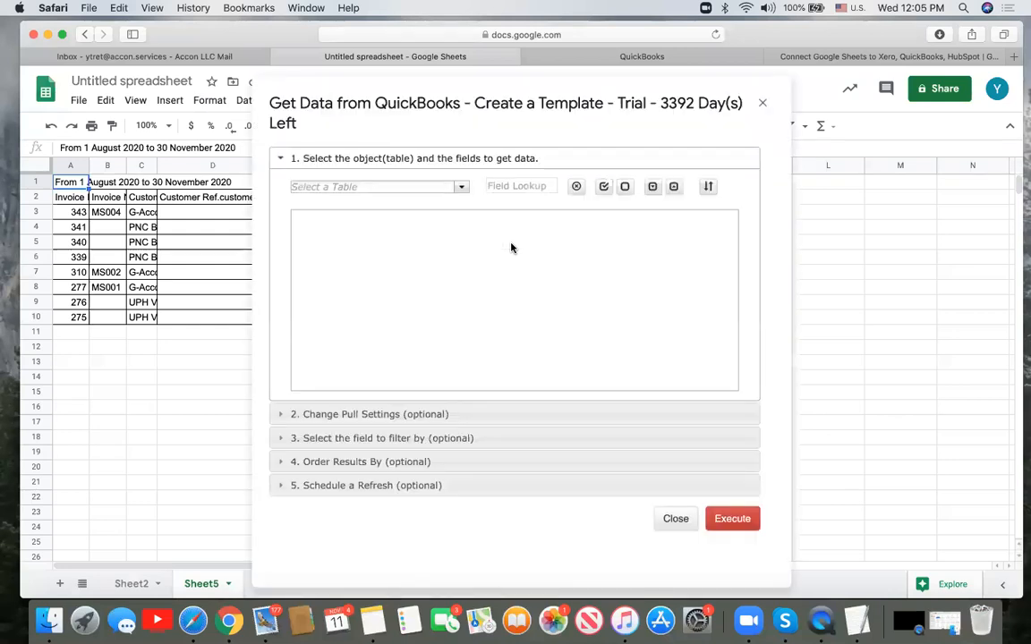
click(463, 187)
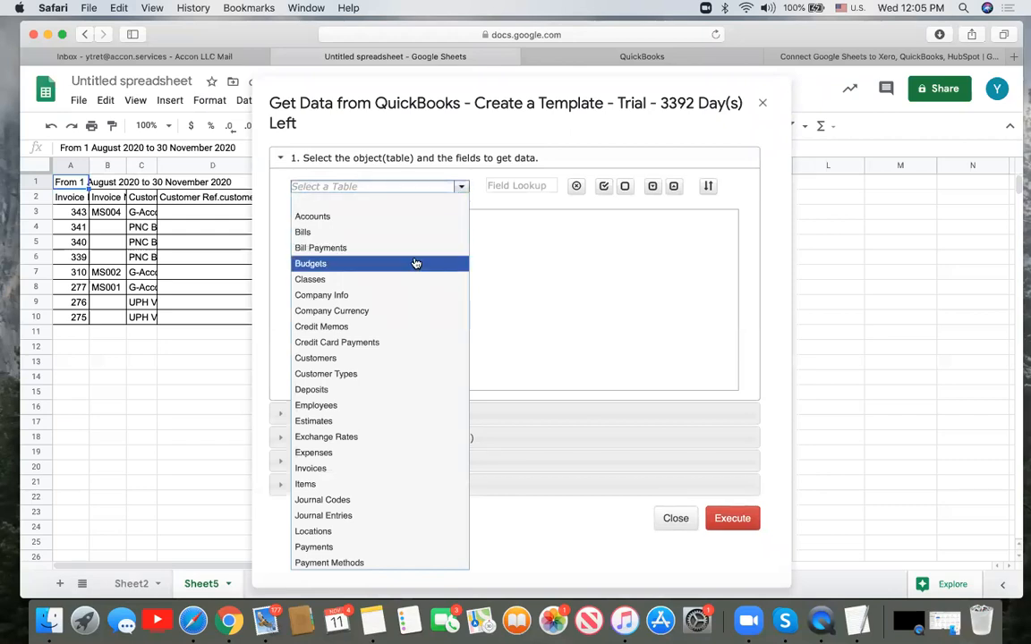
click(396, 358)
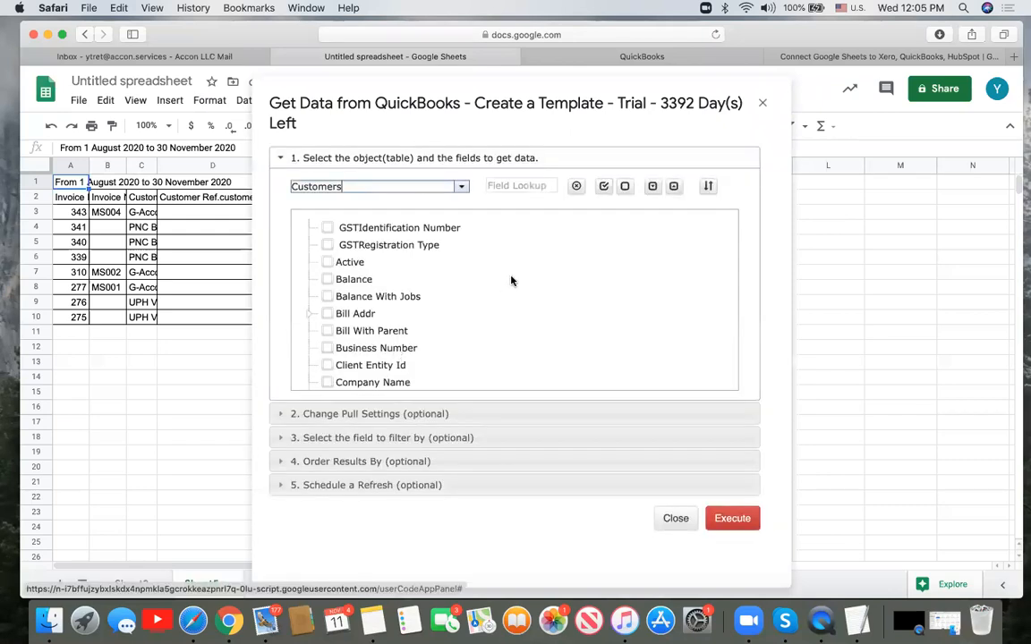
scroll(515, 276, down, 5)
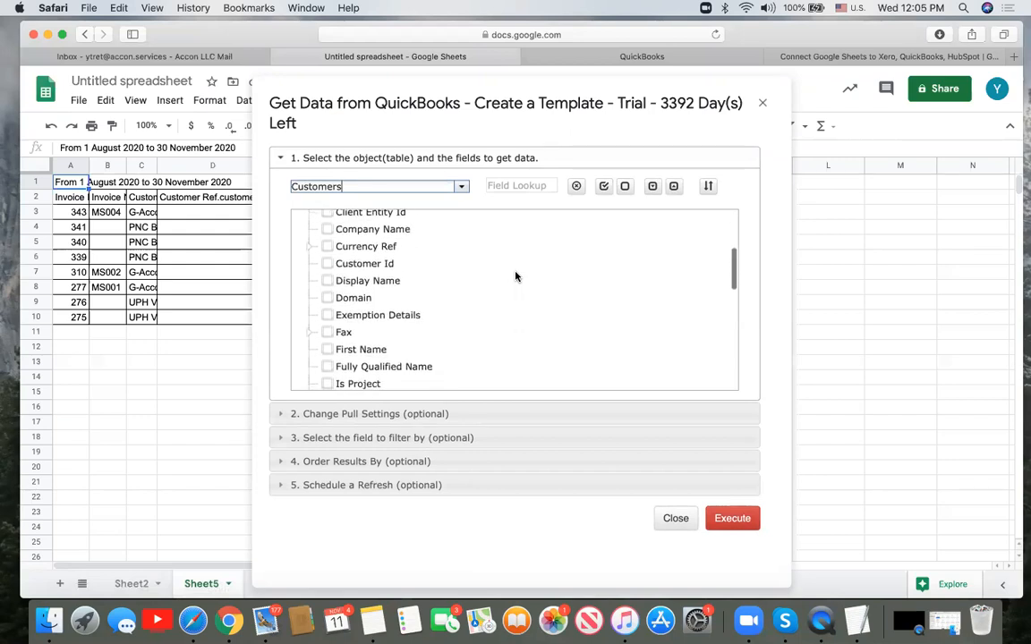
click(605, 190)
scroll(571, 295, down, 5)
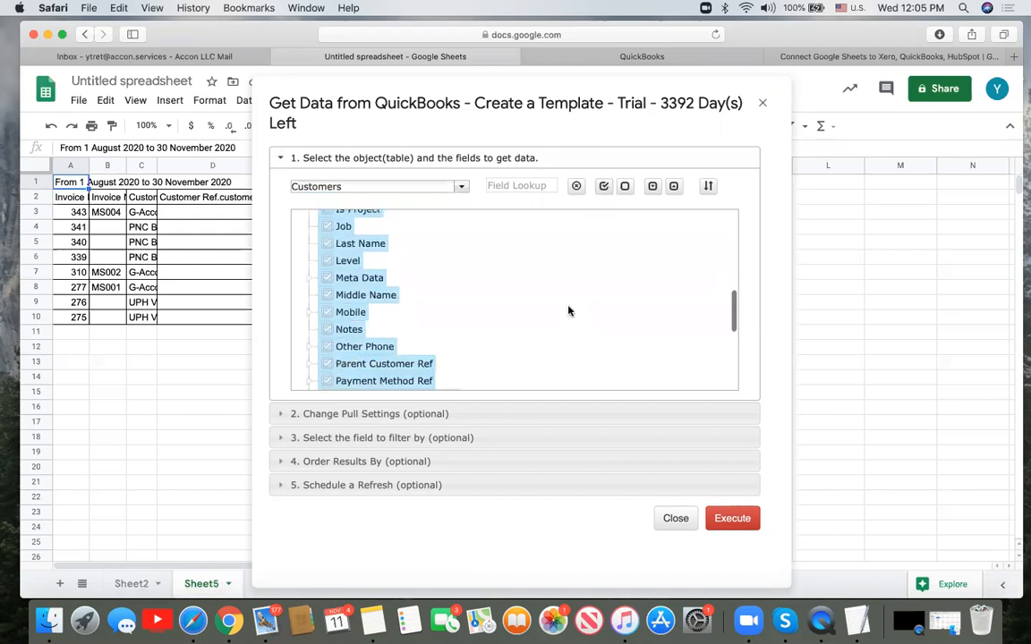
scroll(568, 311, down, 6)
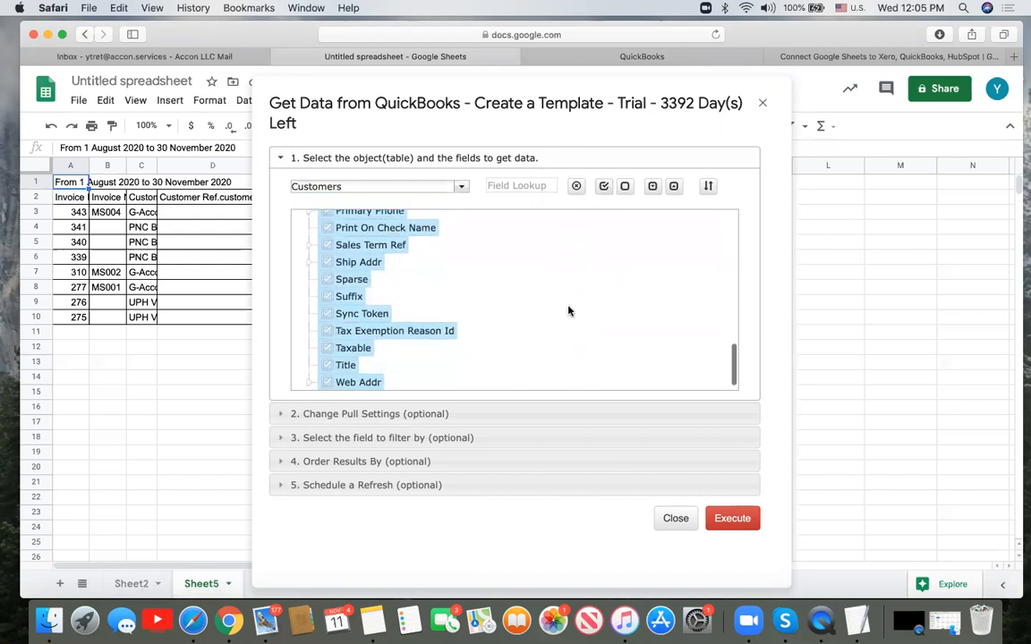
scroll(569, 311, up, 2)
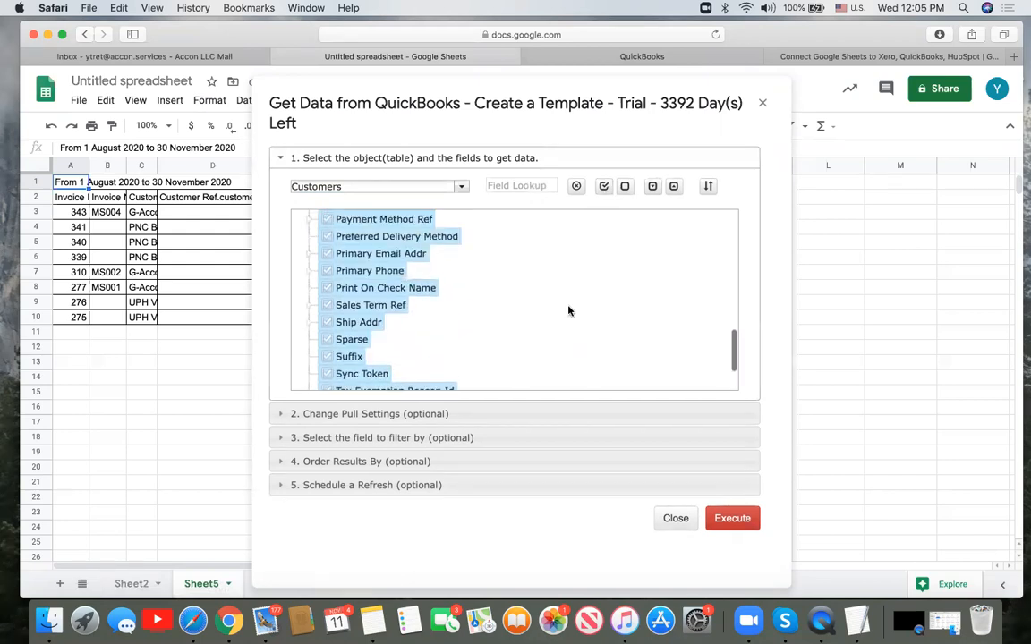
scroll(569, 310, up, 5)
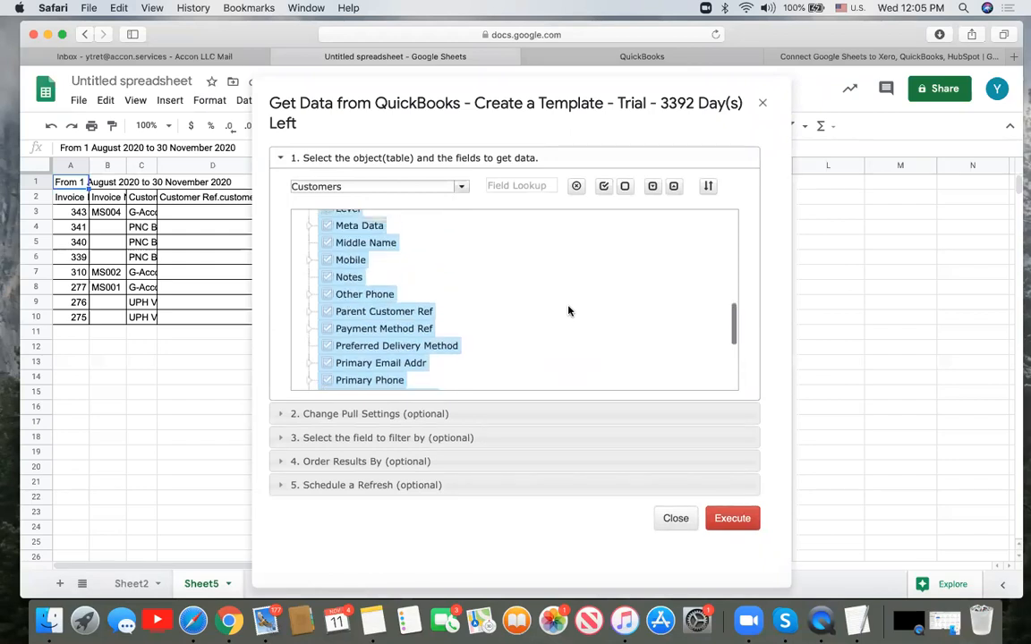
scroll(569, 311, up, 2)
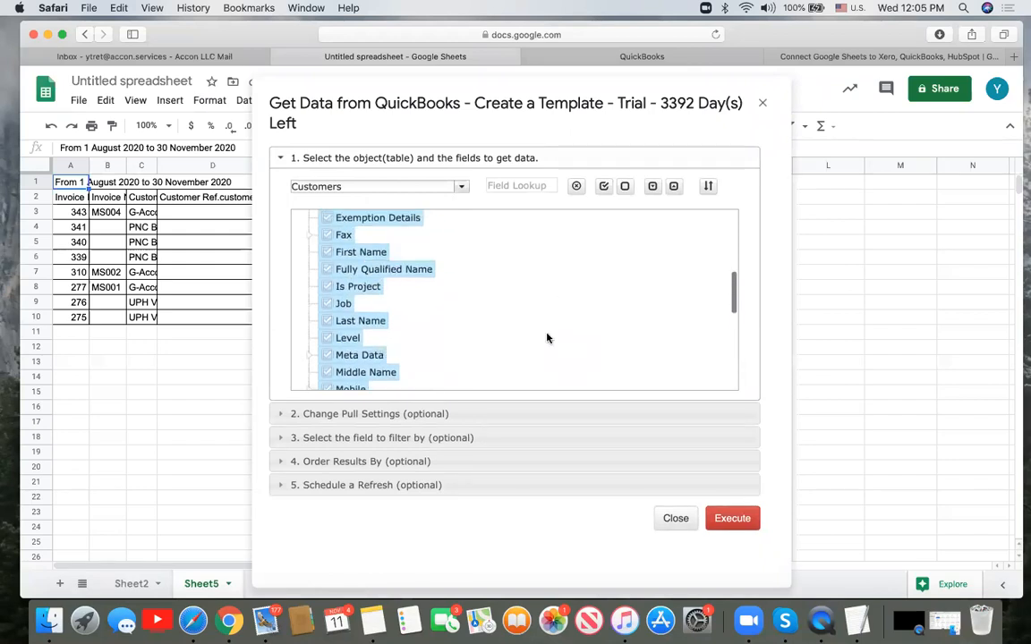
scroll(547, 338, up, 6)
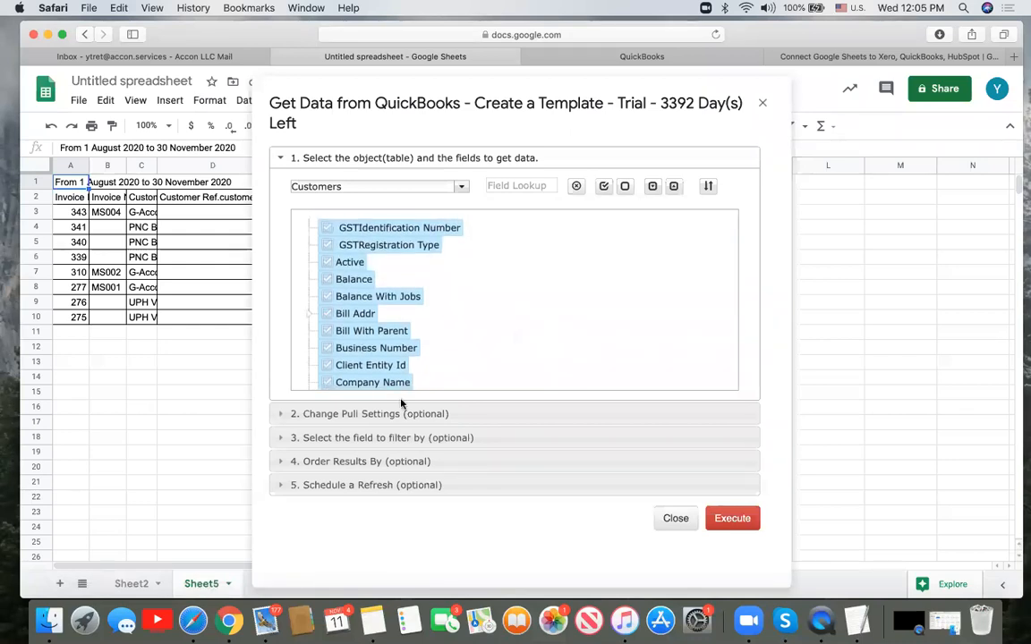
- Set the Customers pull to Filter By IDs using the range 'Sheet5'!D3:D10
click(281, 439)
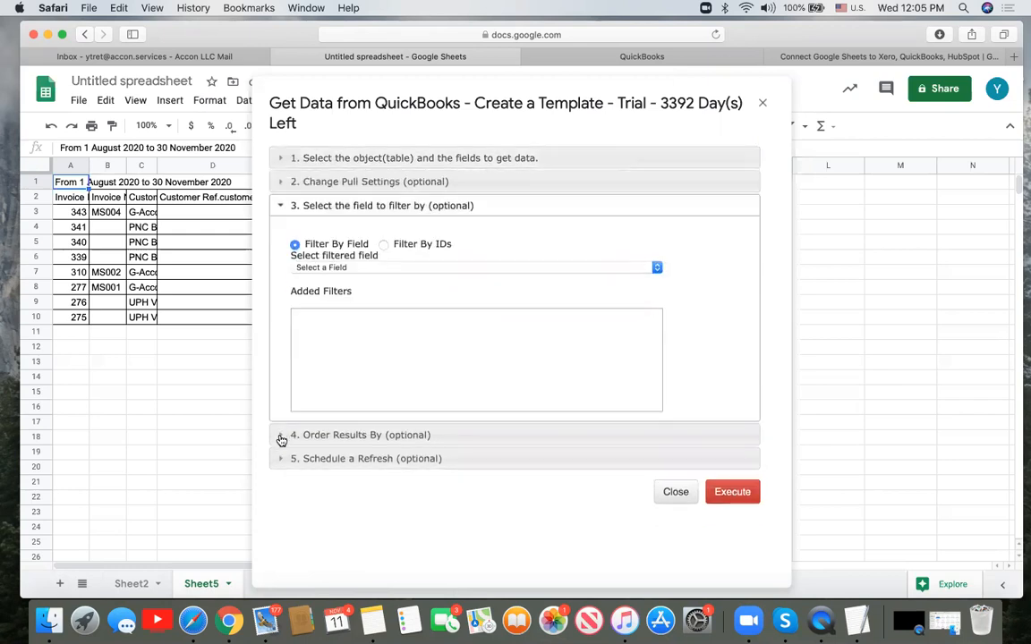
click(383, 245)
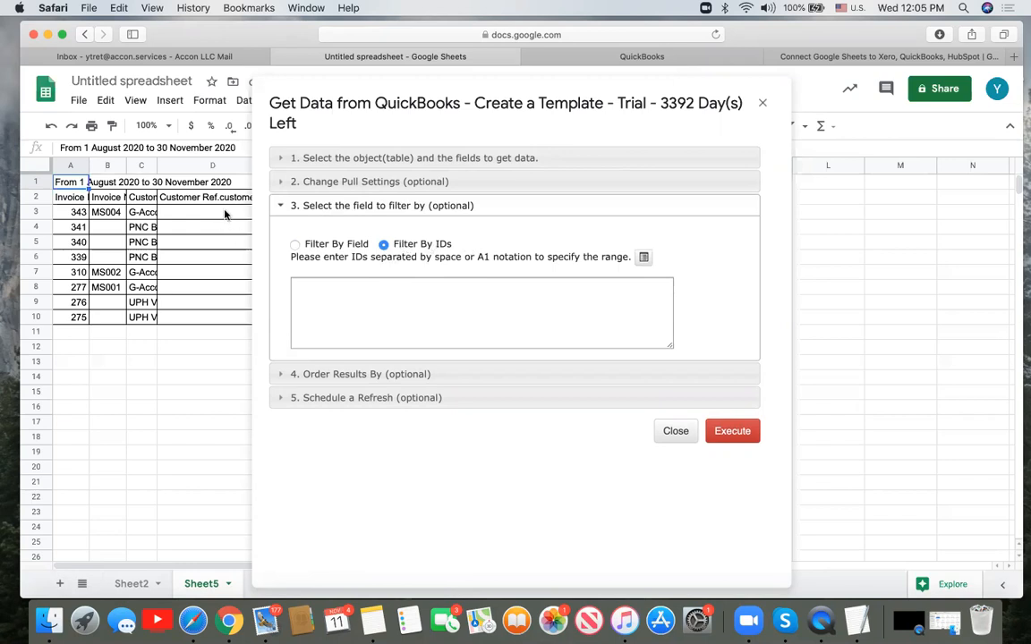
click(203, 211)
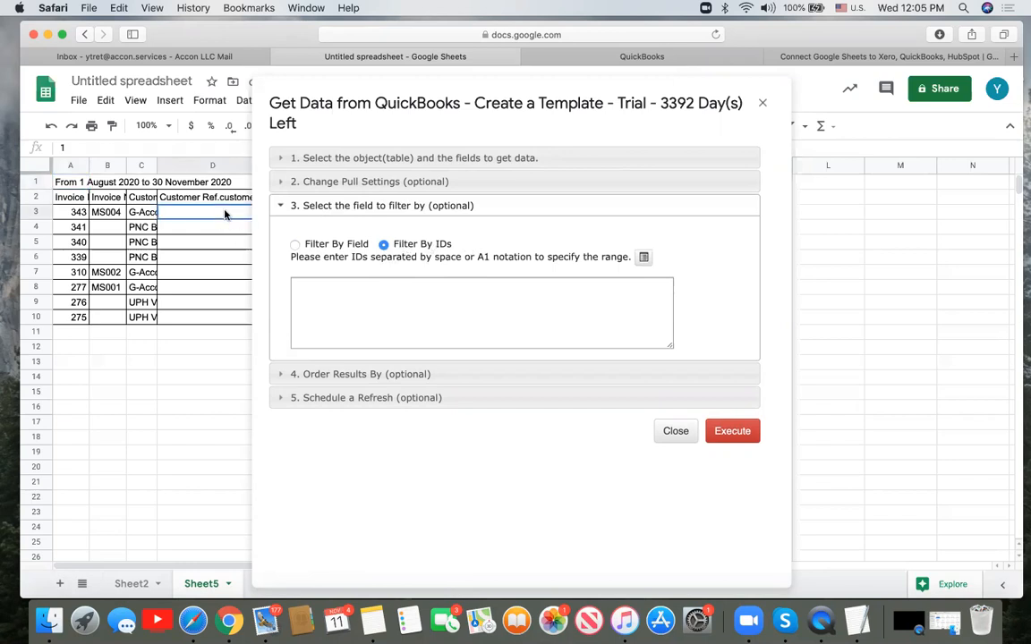
shift+click(224, 324)
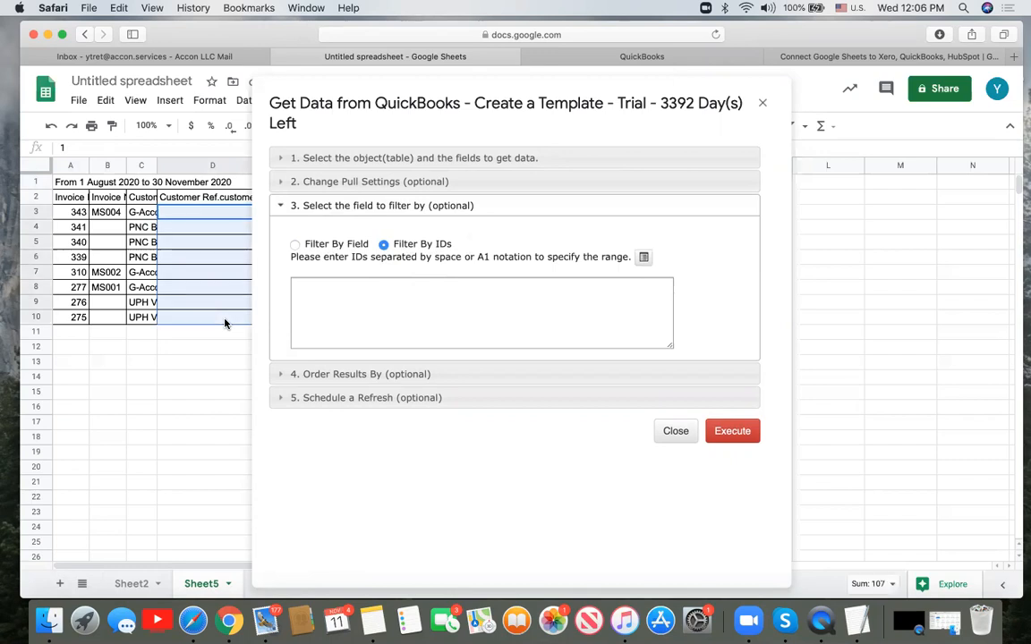
click(645, 258)
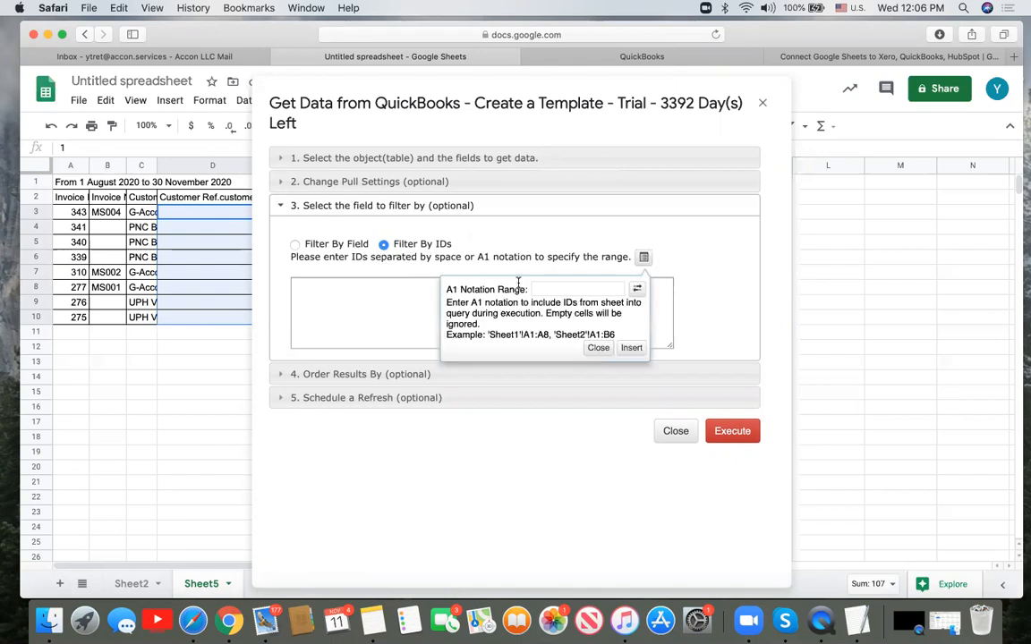
click(637, 290)
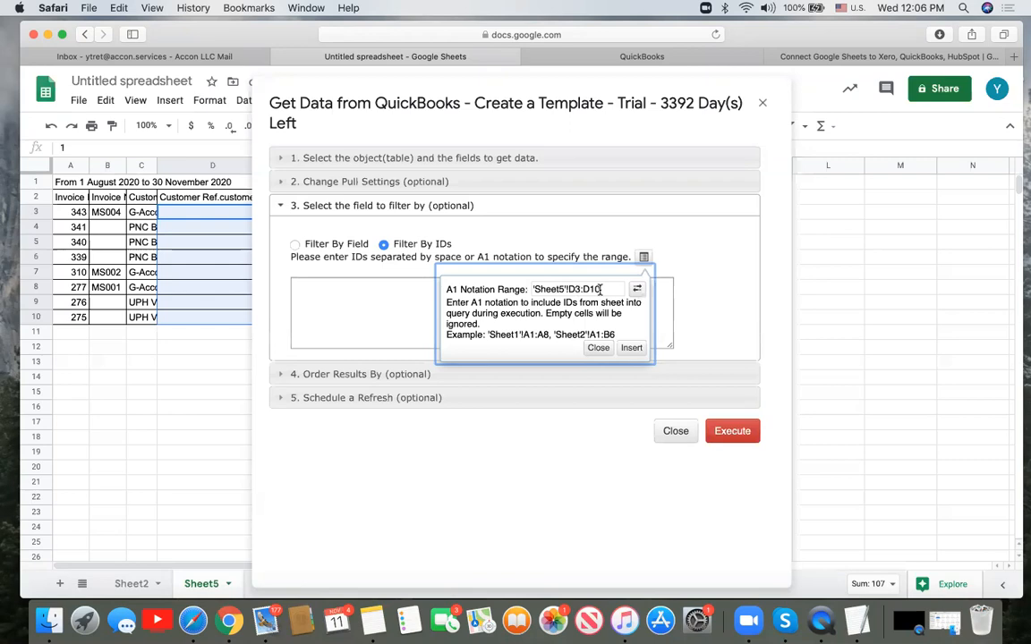
click(632, 348)
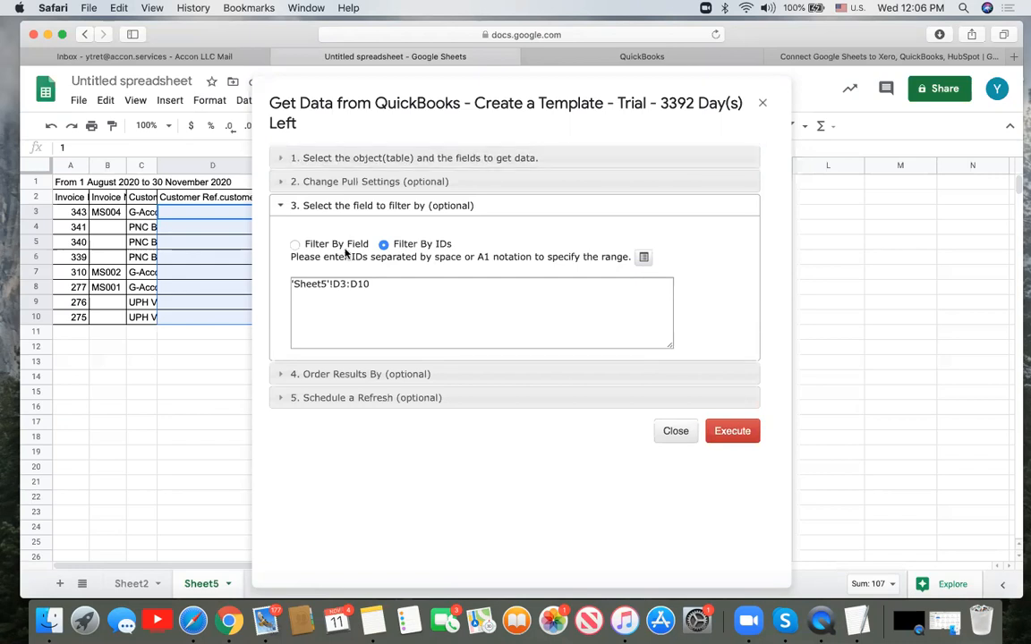
click(283, 181)
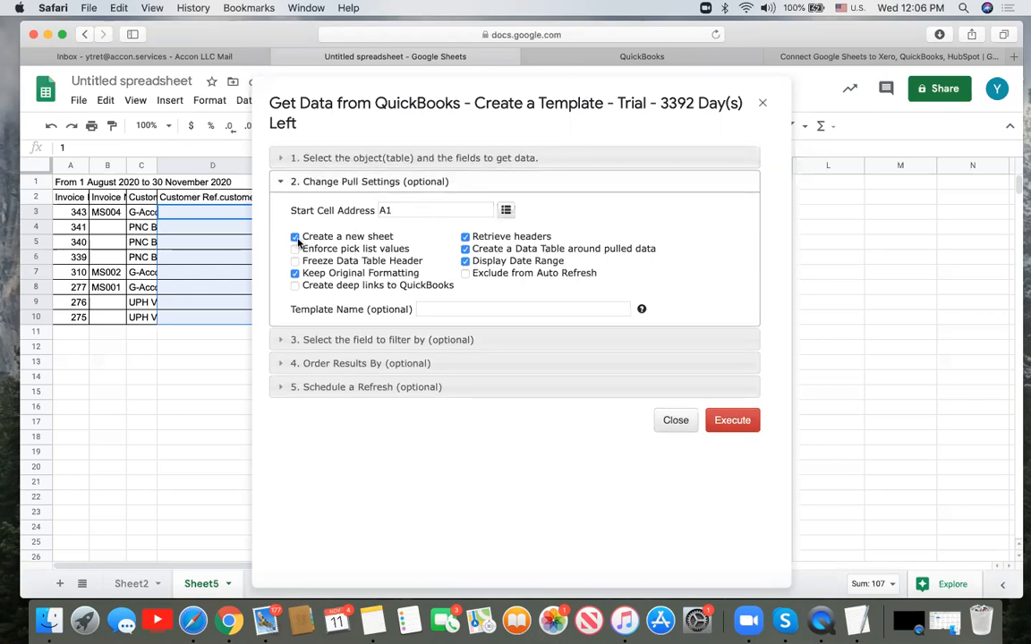
- Set the Start Cell Address to L2 and execute the filtered customer pull
click(816, 197)
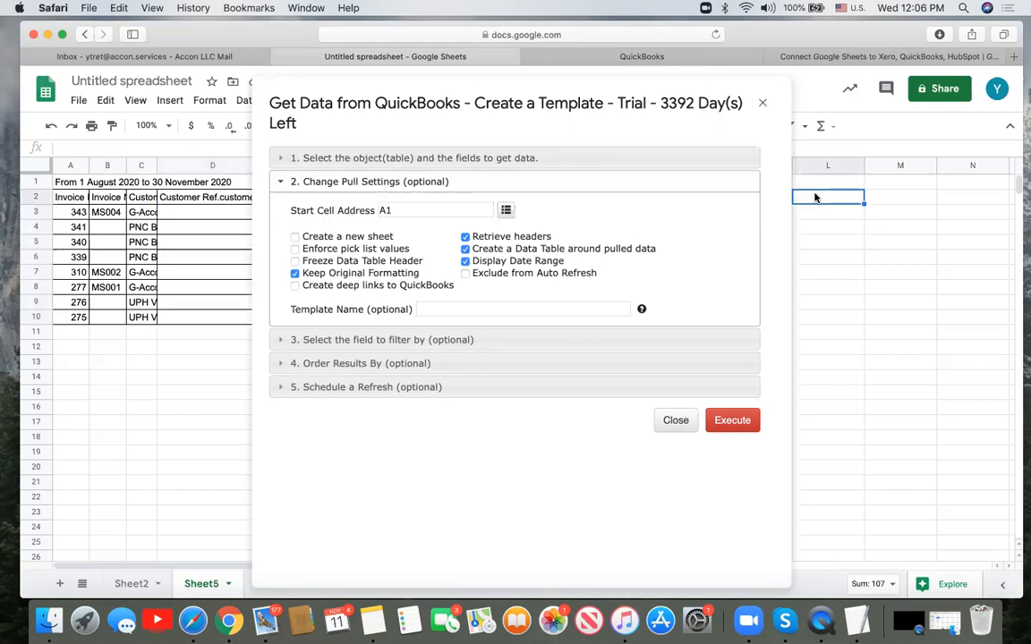
click(508, 211)
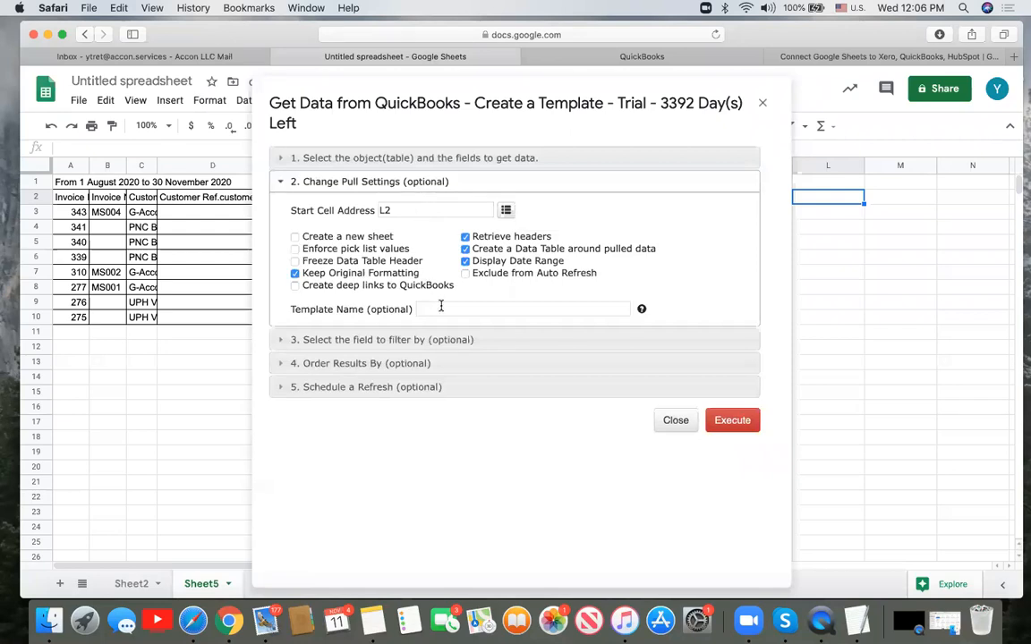
click(732, 419)
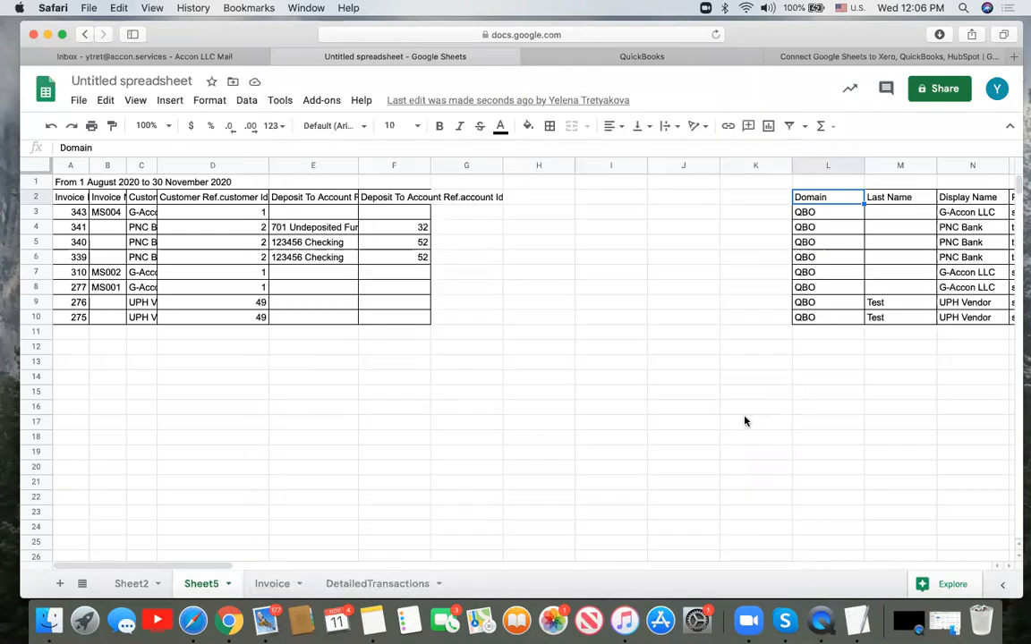
- Widen column C for customer names, resize column F to its header, then scroll right
scroll(744, 420, right, 10)
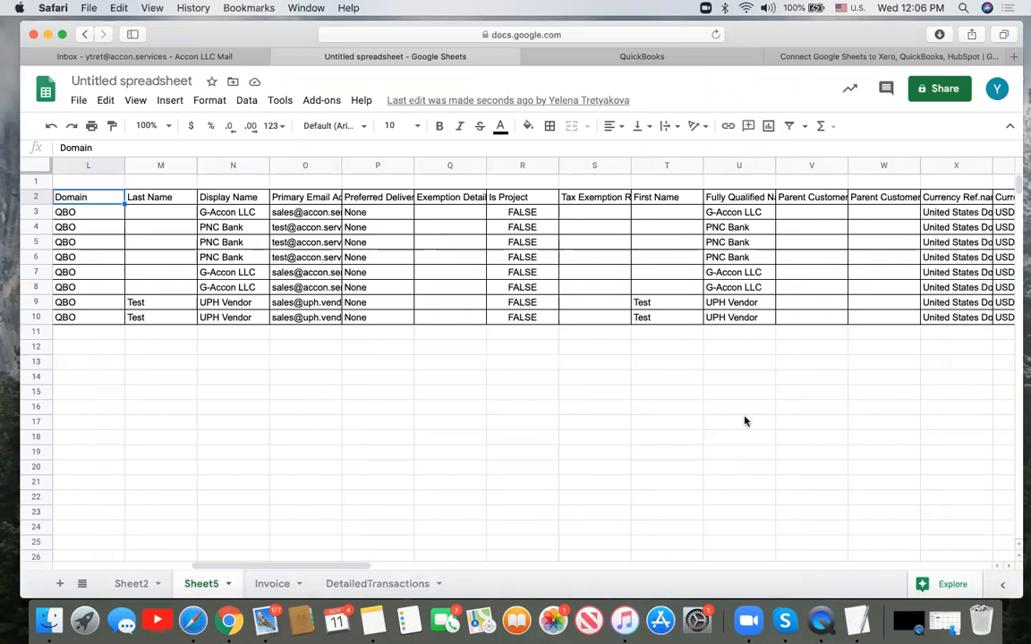
scroll(745, 421, right, 4)
scroll(745, 421, right, 4)
scroll(744, 420, right, 10)
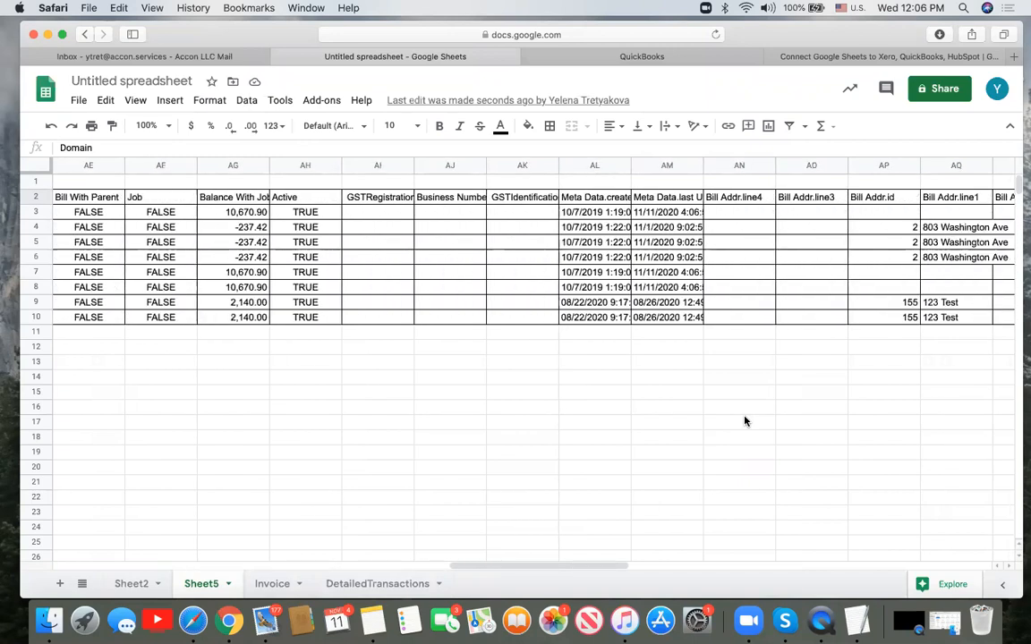
scroll(744, 421, left, 15)
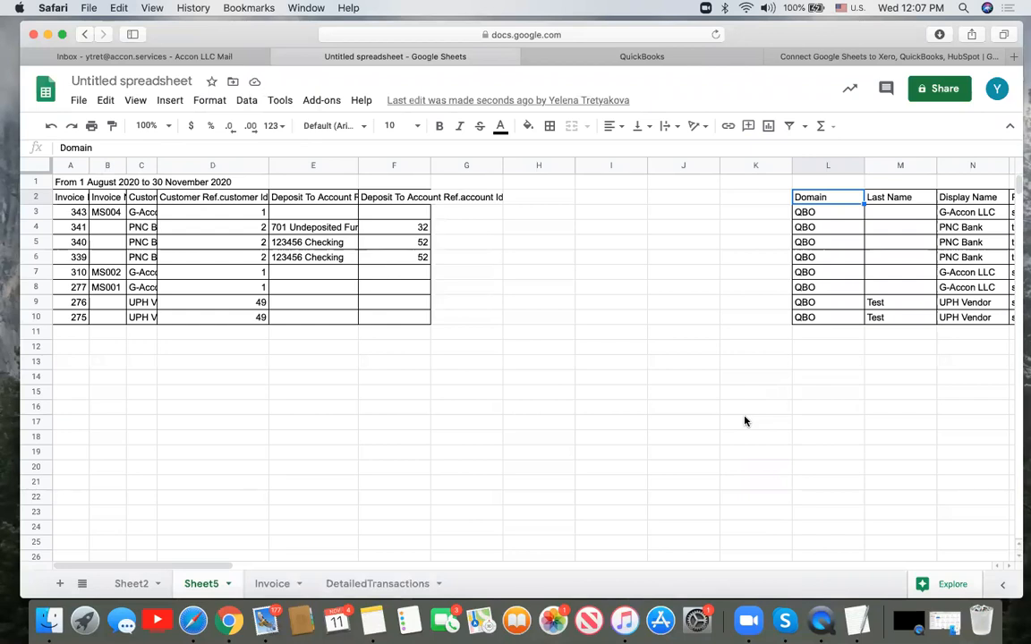
drag(156, 165, 241, 169)
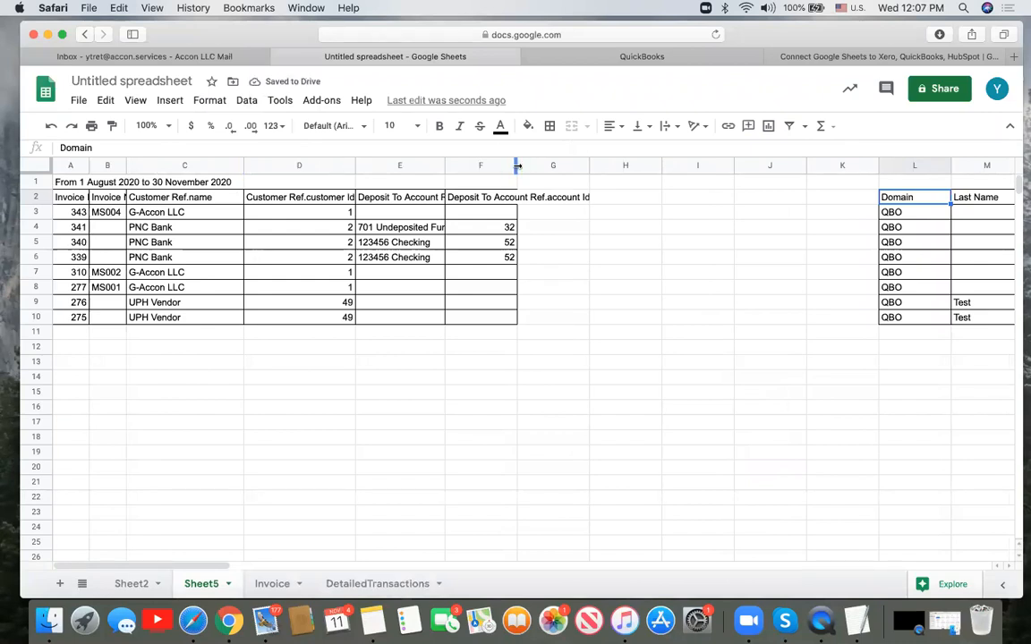
drag(516, 165, 646, 166)
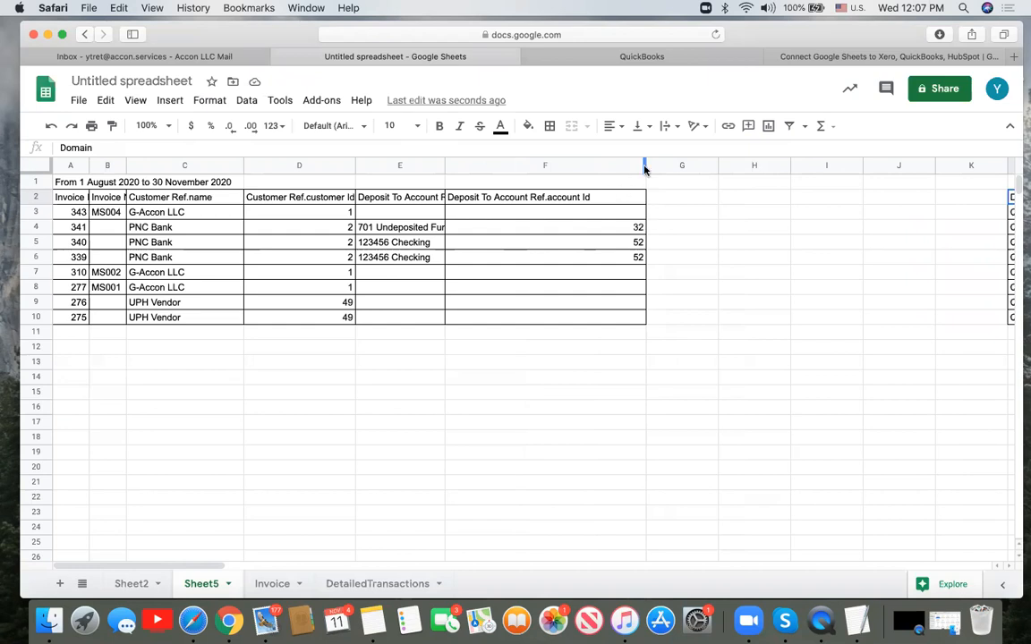
drag(645, 169, 545, 188)
drag(210, 568, 284, 583)
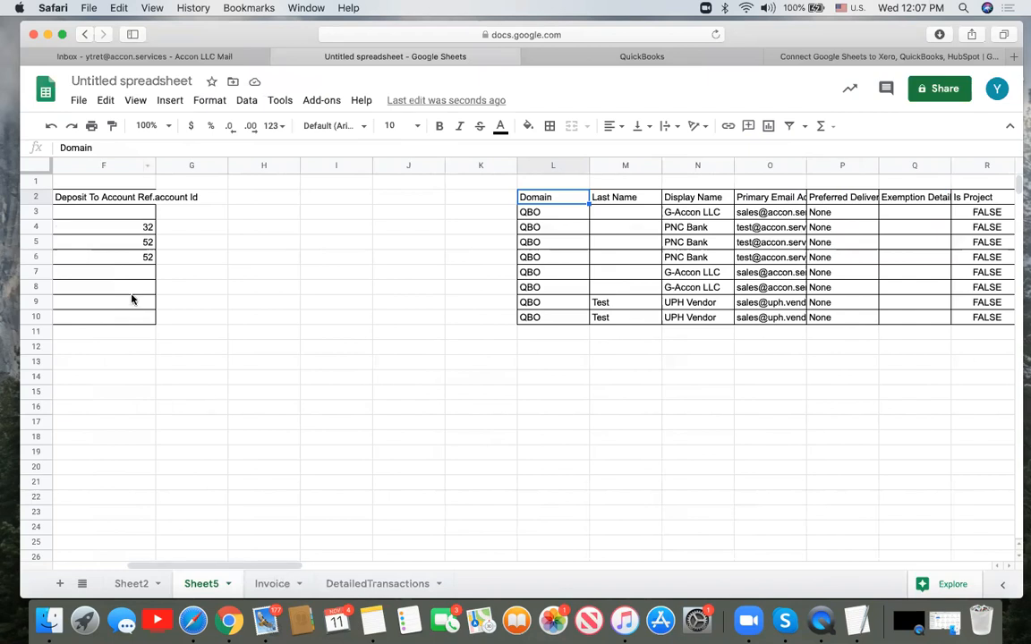
- Open G-Accon's Get Accounting Data, choose the Accounts table and tick all its fields
click(322, 101)
mouse_move(387, 208)
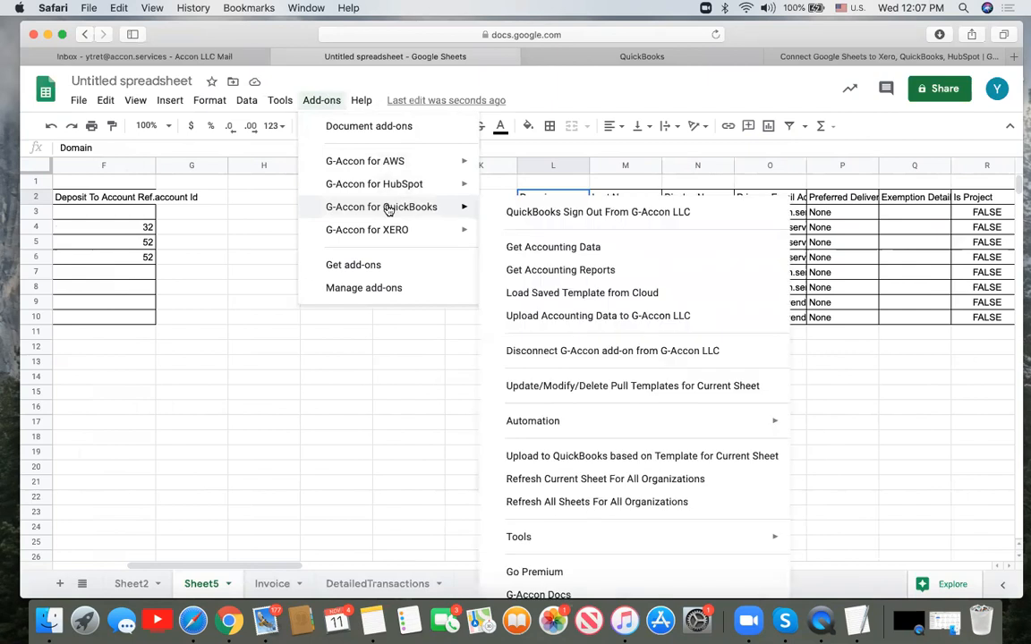
click(539, 255)
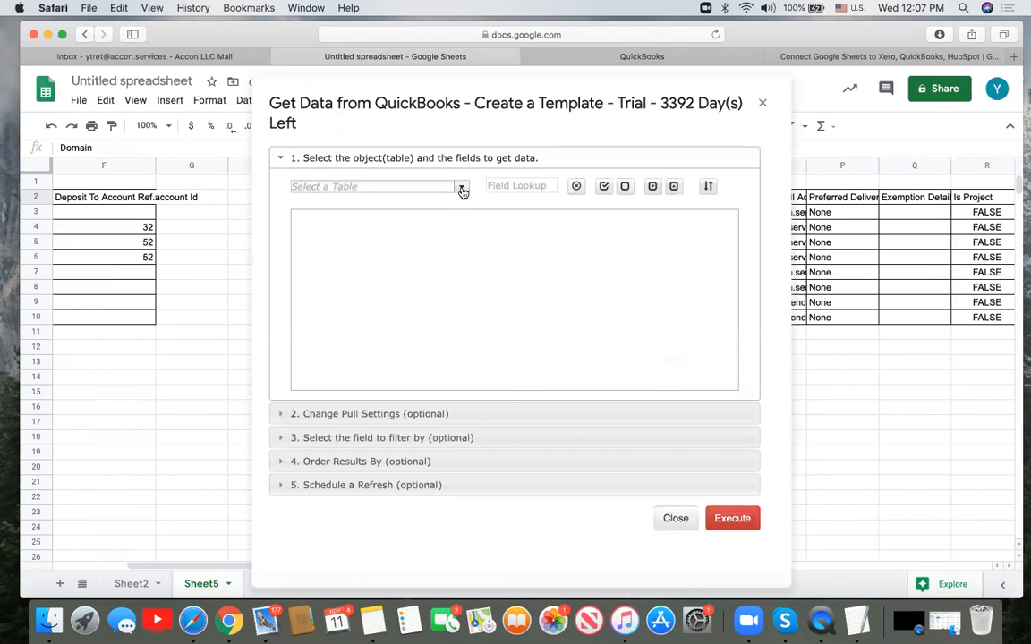
click(462, 188)
click(372, 217)
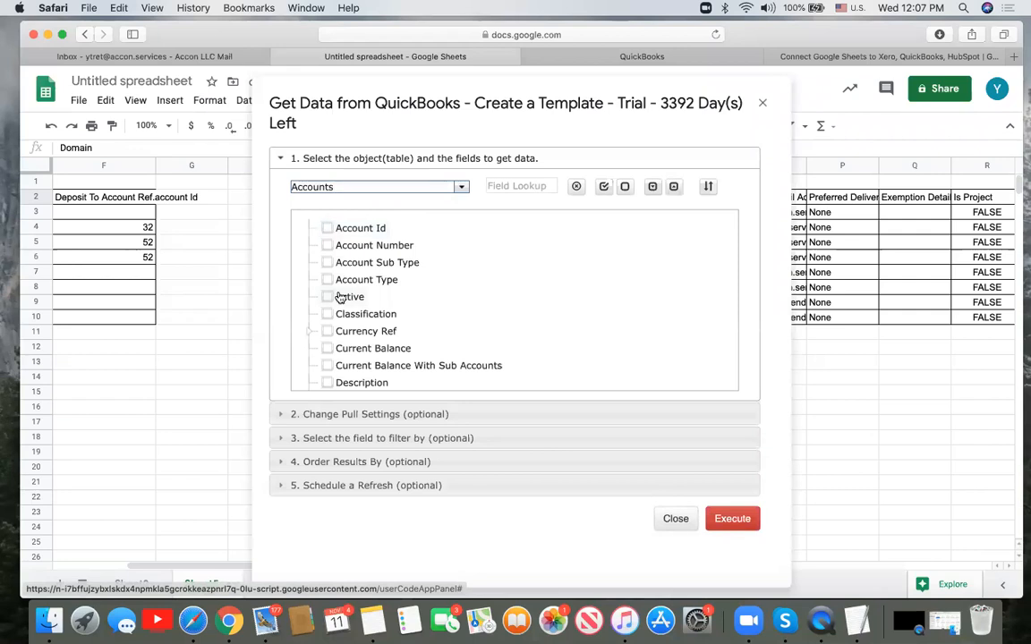
click(604, 186)
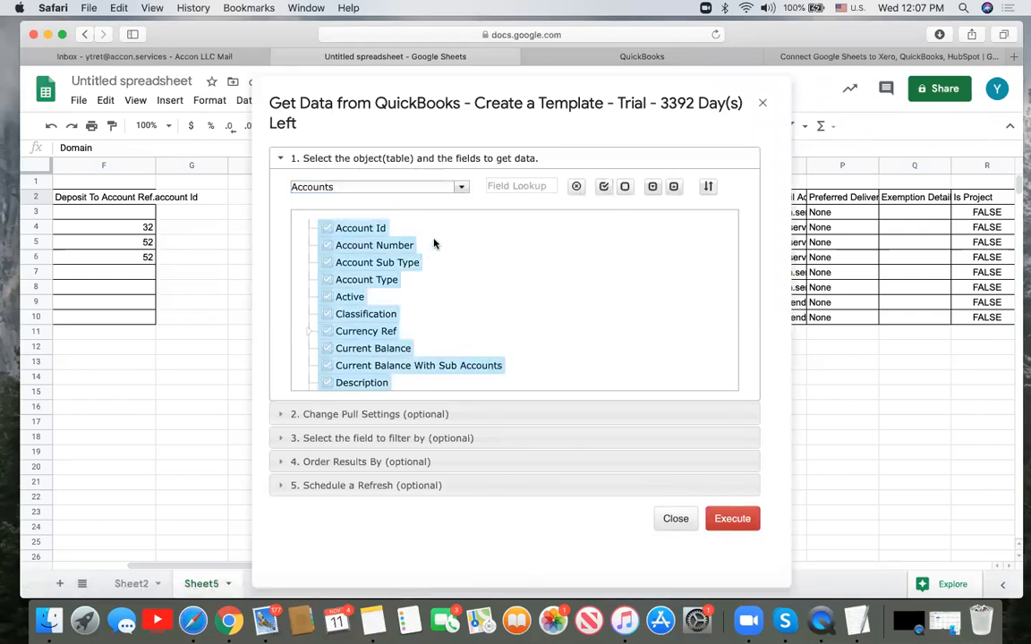
scroll(410, 298, down, 5)
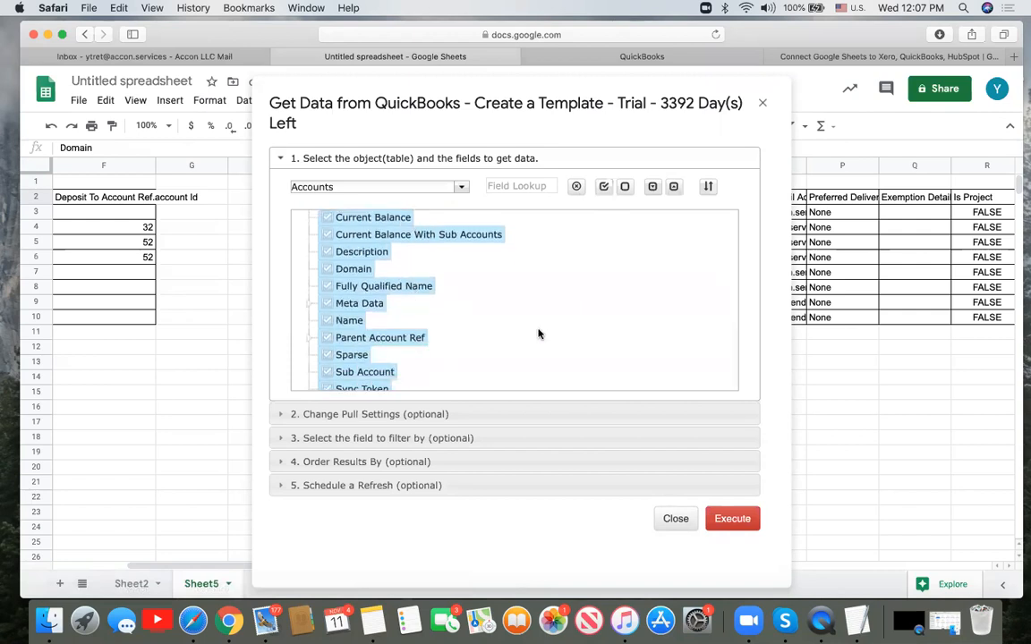
scroll(537, 334, down, 2)
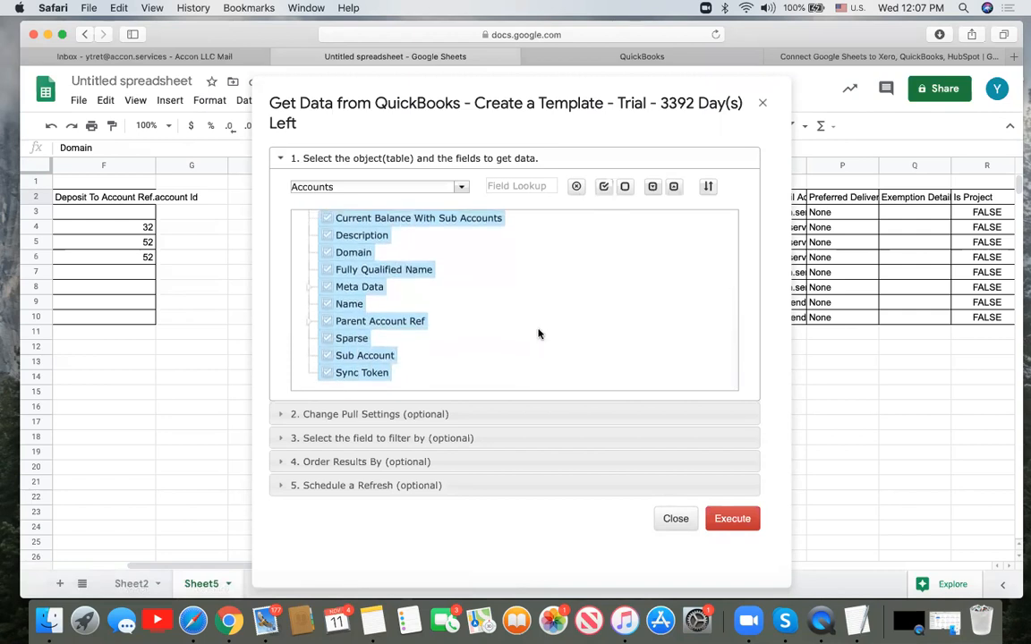
click(280, 417)
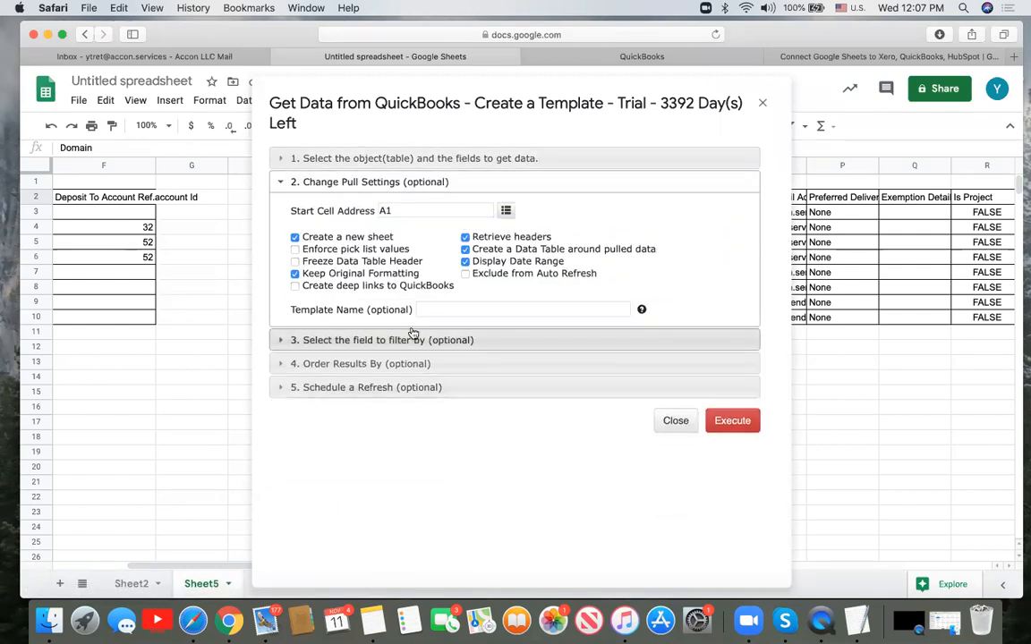
- Keep the Accounts pull on the current sheet with its start cell at A13
click(294, 238)
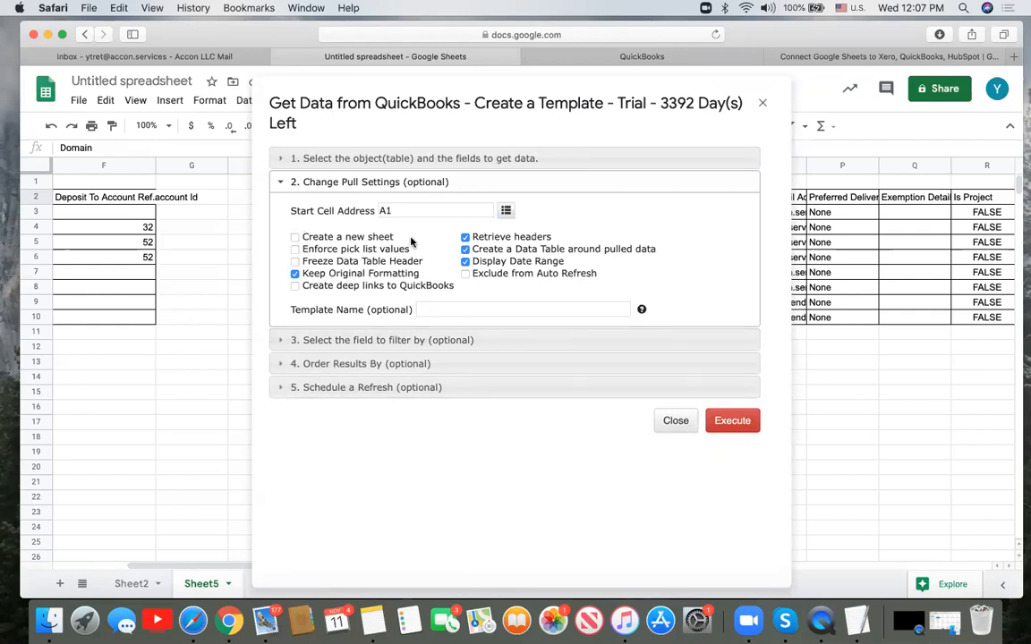
click(406, 209)
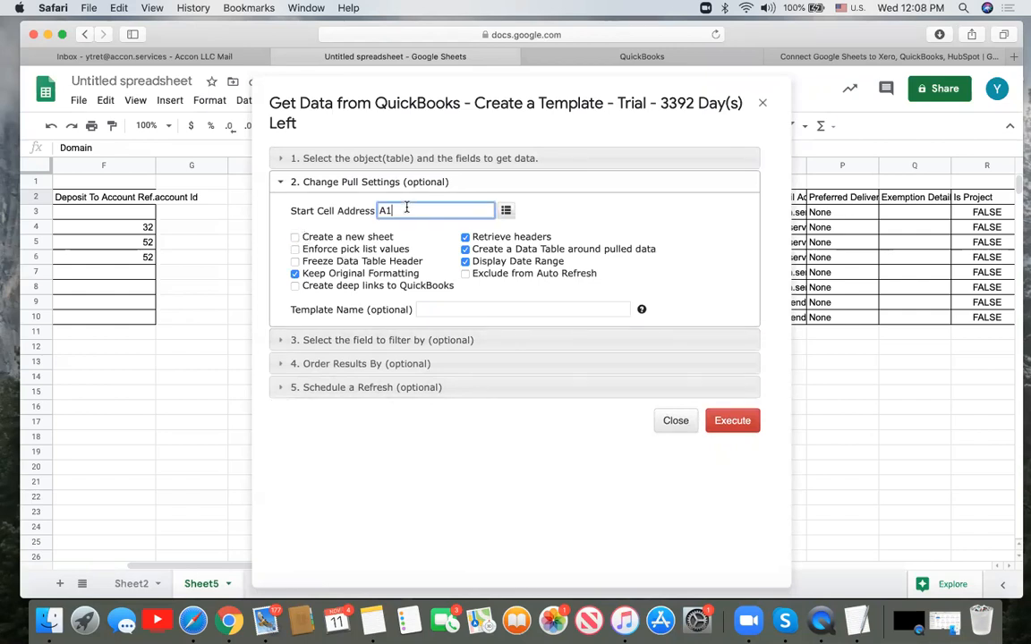
click(202, 368)
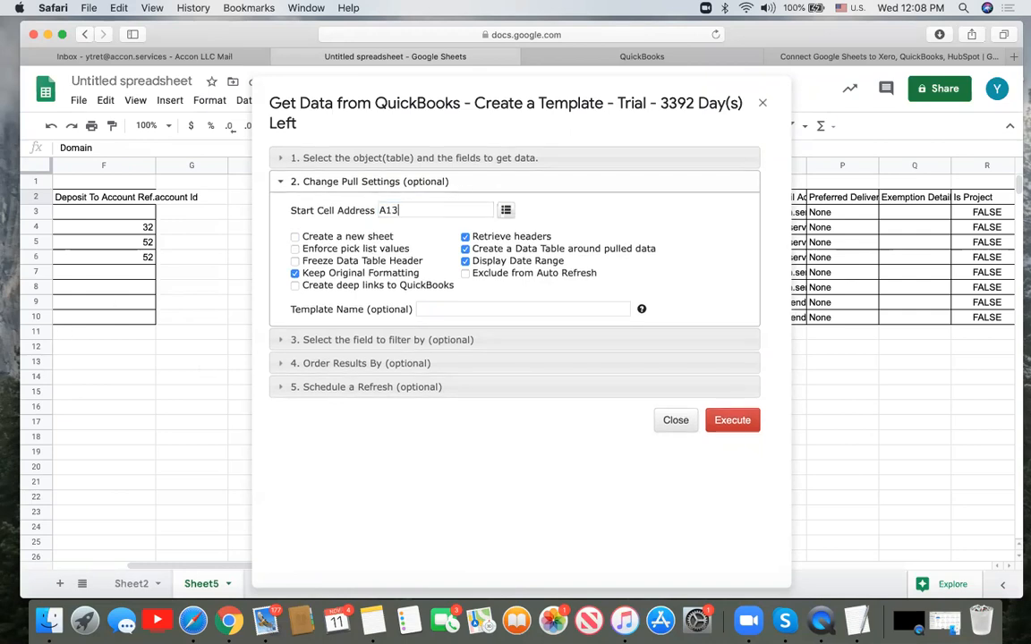
- Filter the pull by the account IDs in 'Sheet5'!F3:F10
click(352, 341)
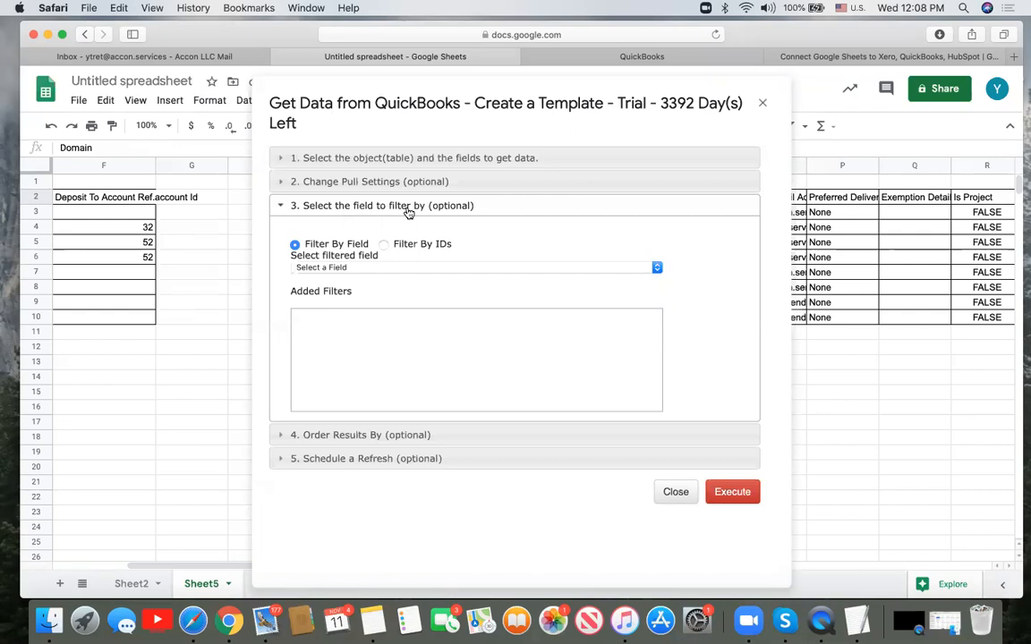
click(417, 160)
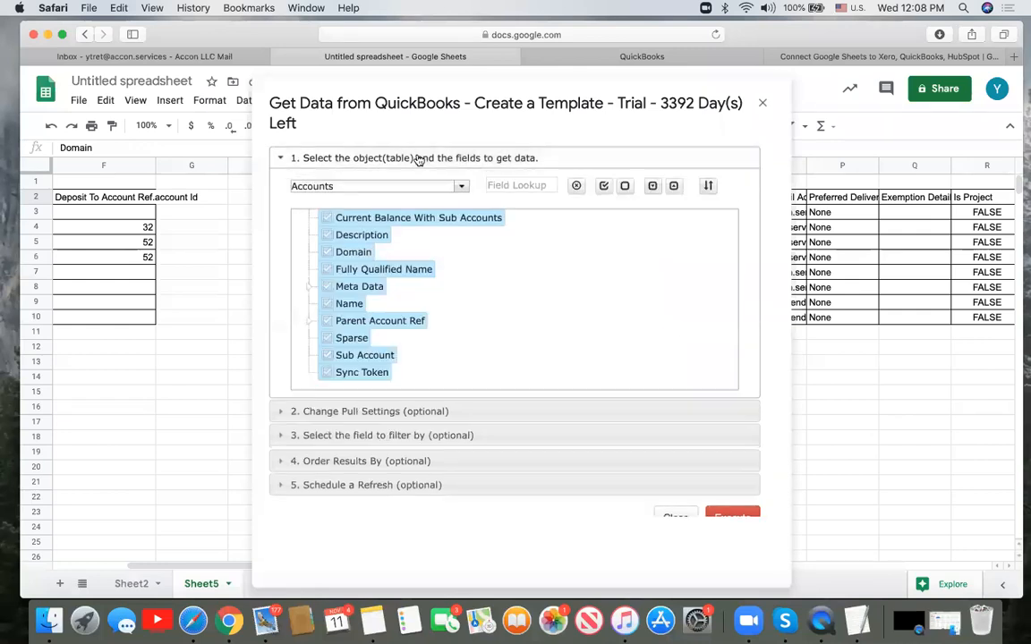
click(391, 438)
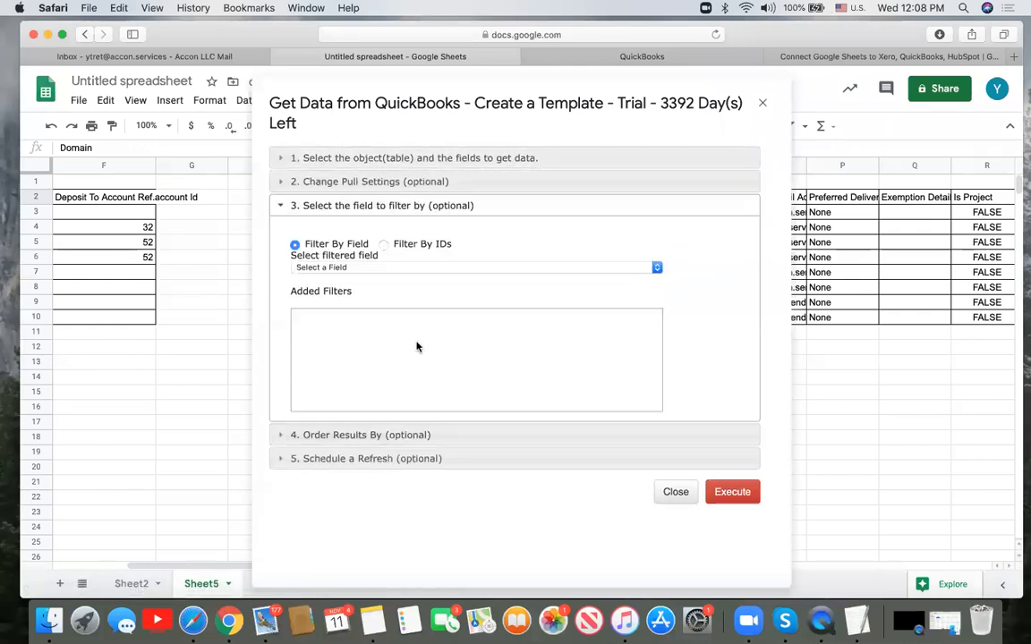
click(384, 245)
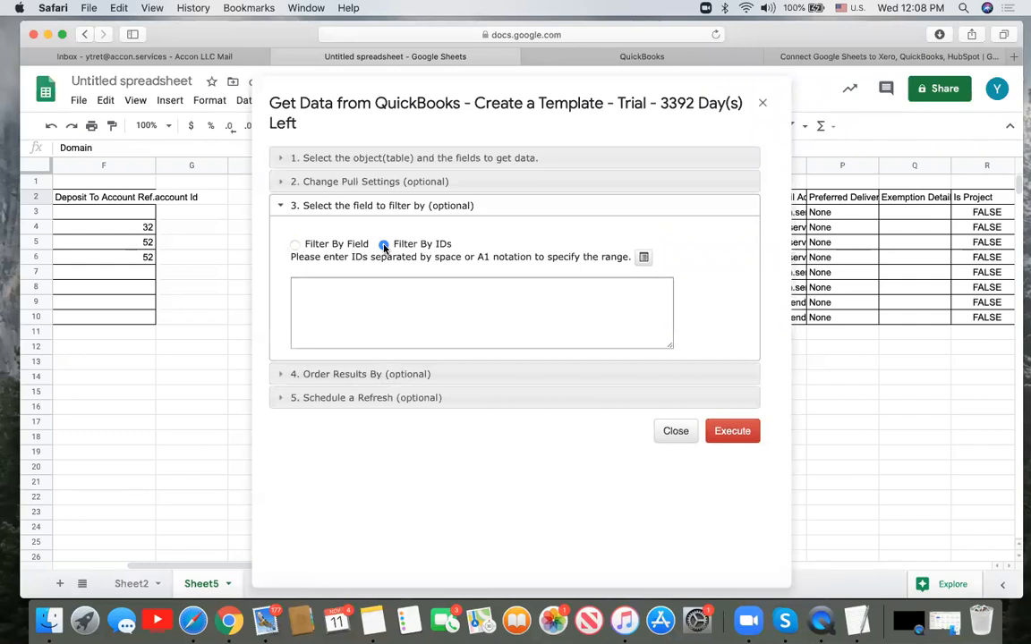
click(140, 212)
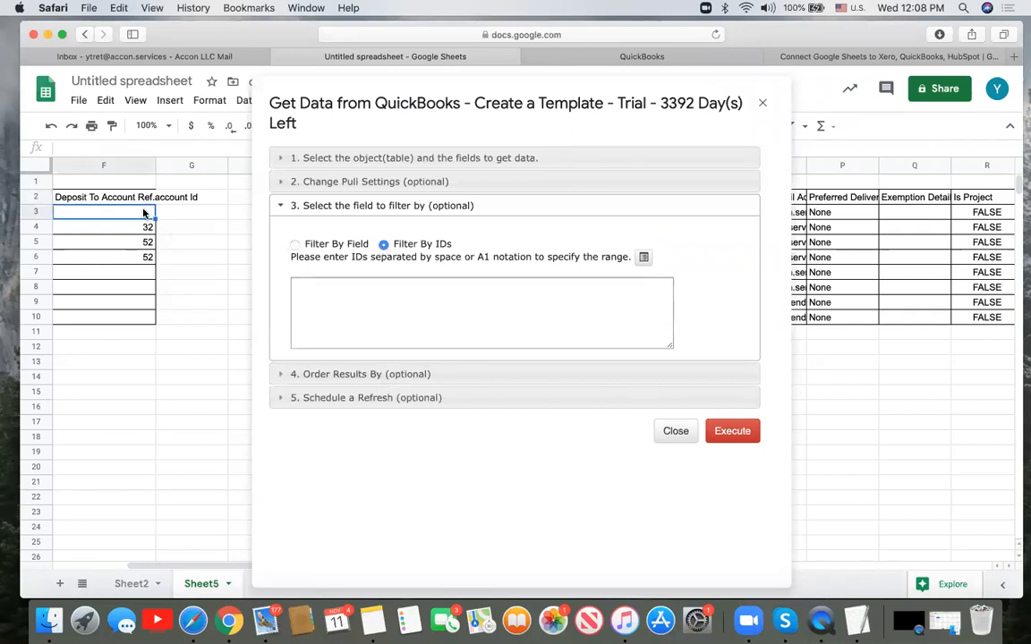
shift+click(142, 317)
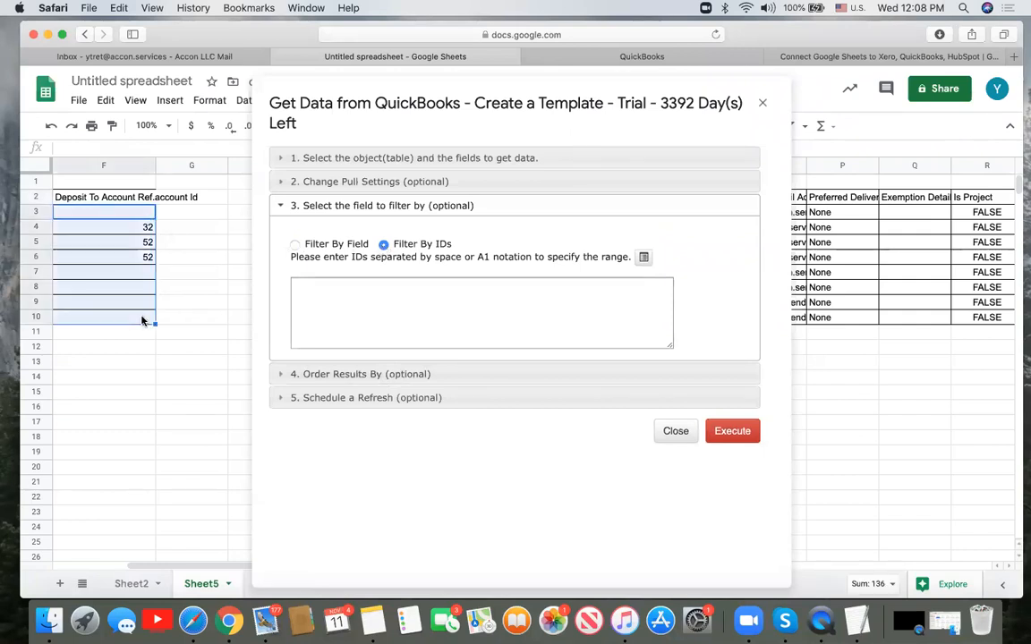
click(645, 258)
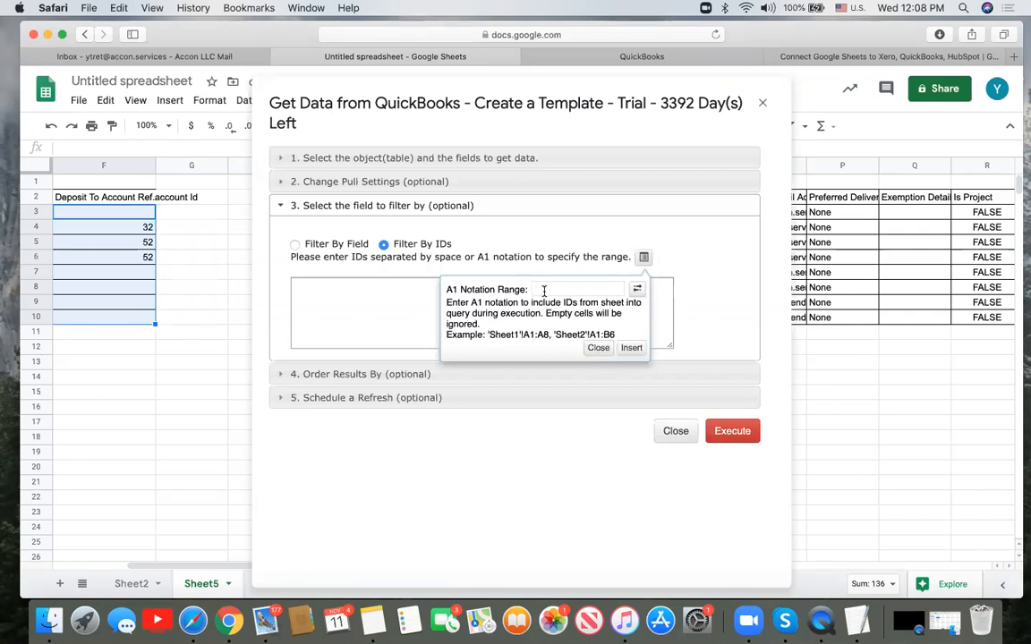
click(638, 292)
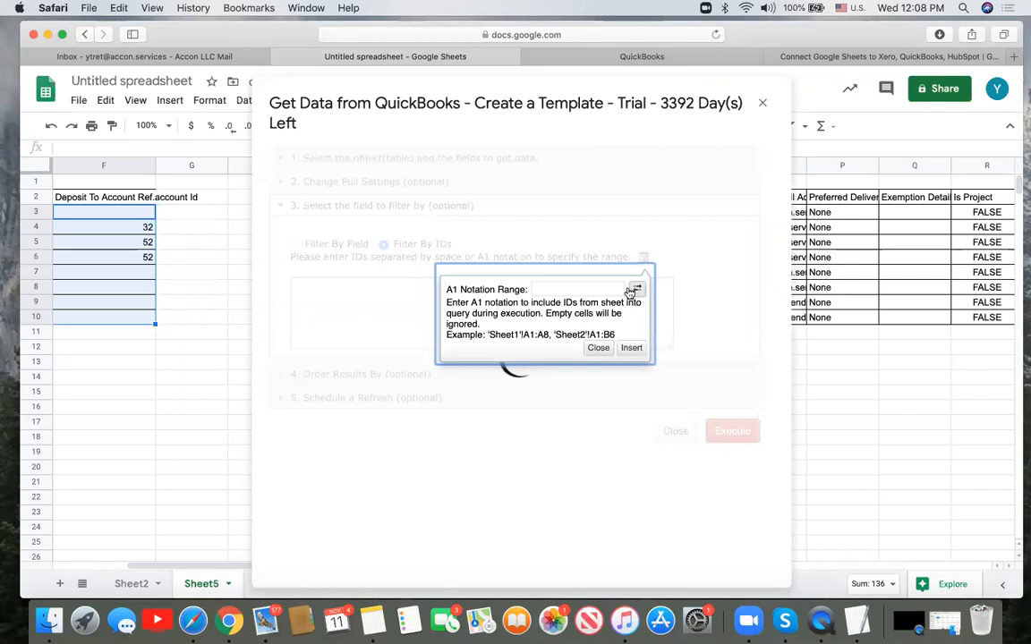
click(631, 348)
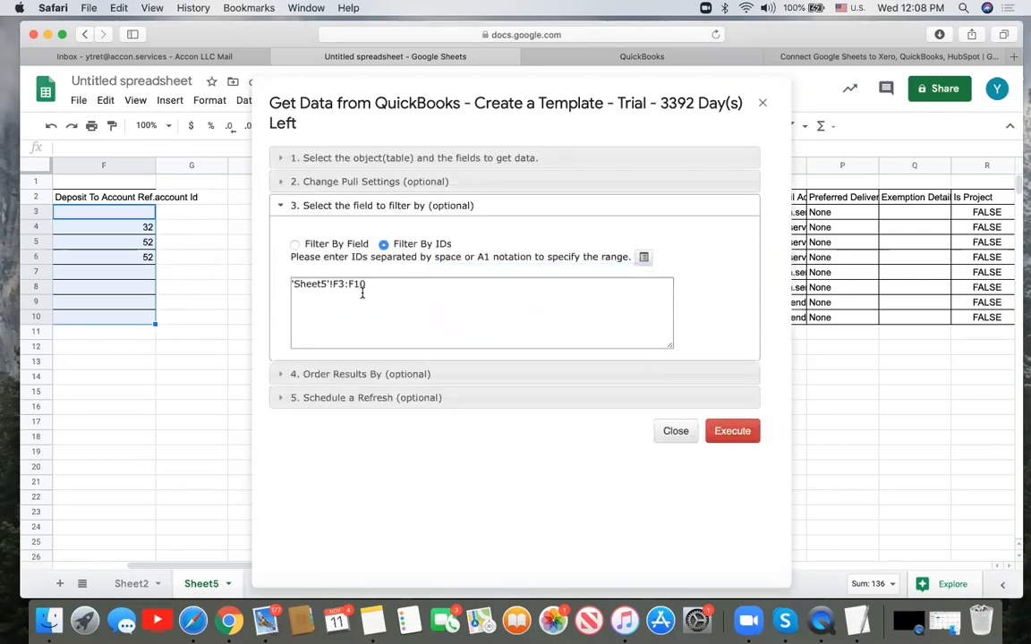
click(351, 183)
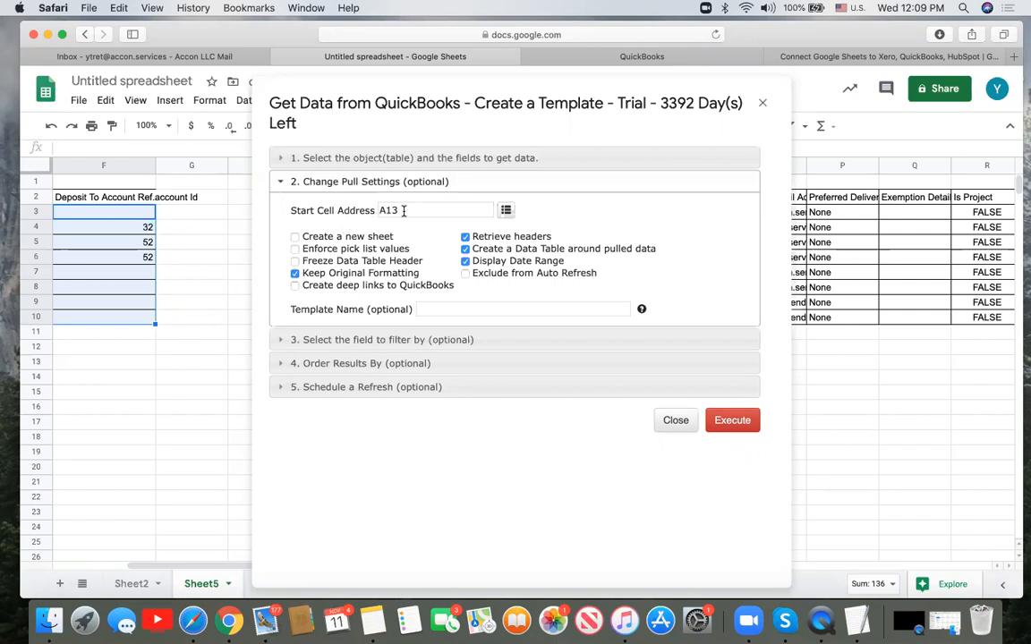
- Execute the Accounts pull so matching QuickBooks accounts load from A13
click(729, 425)
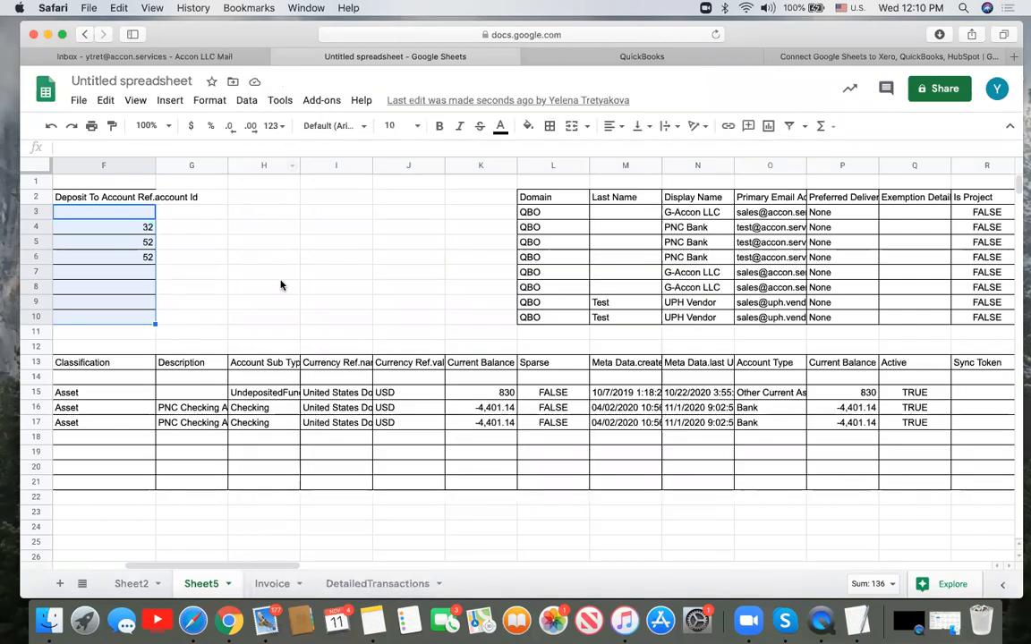
scroll(280, 284, left, 5)
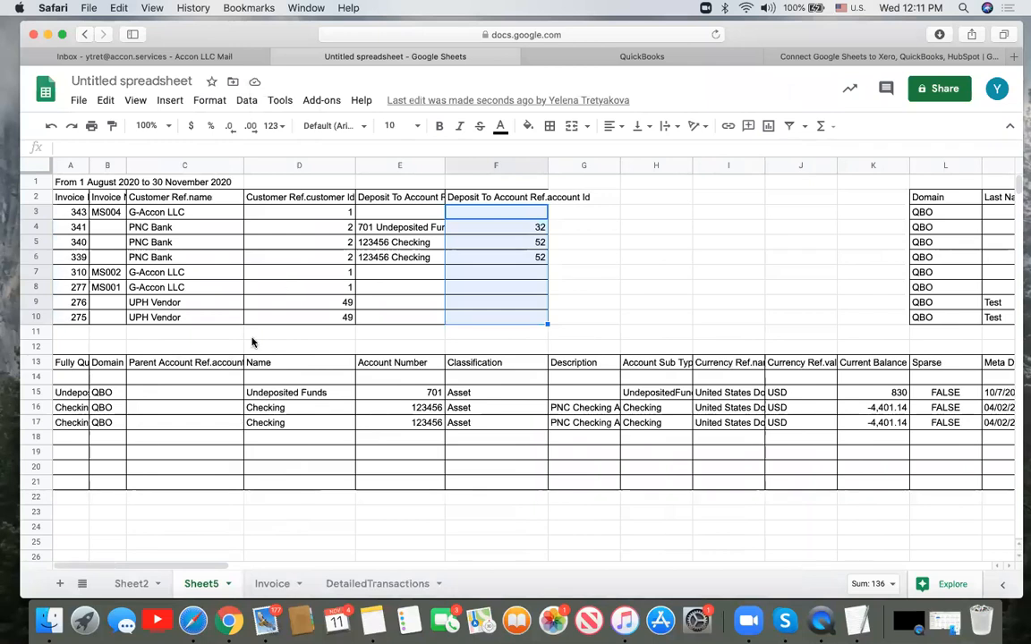
click(78, 199)
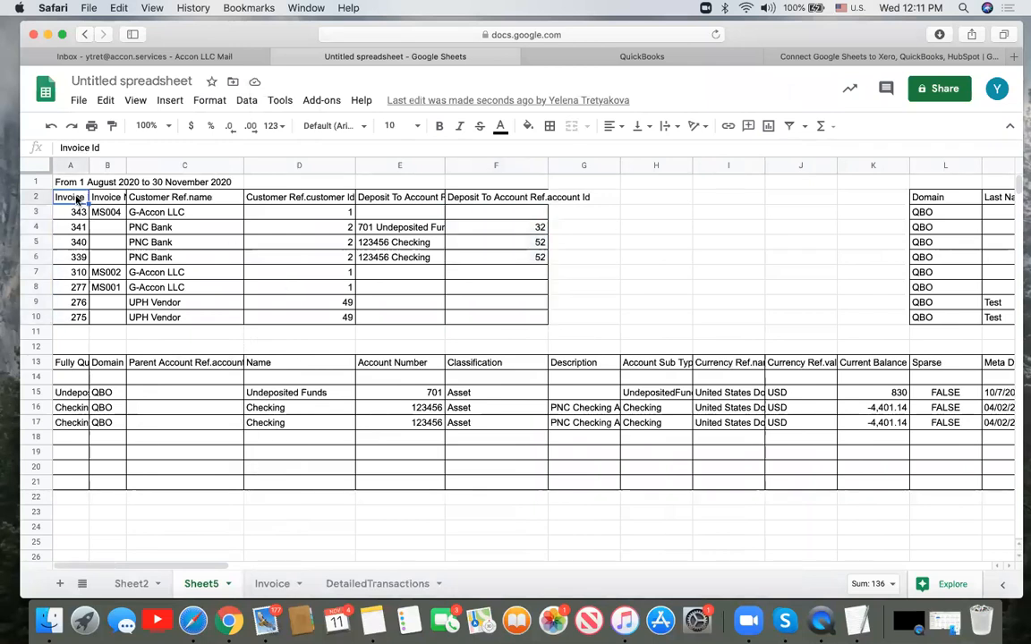
click(76, 361)
scroll(432, 428, right, 10)
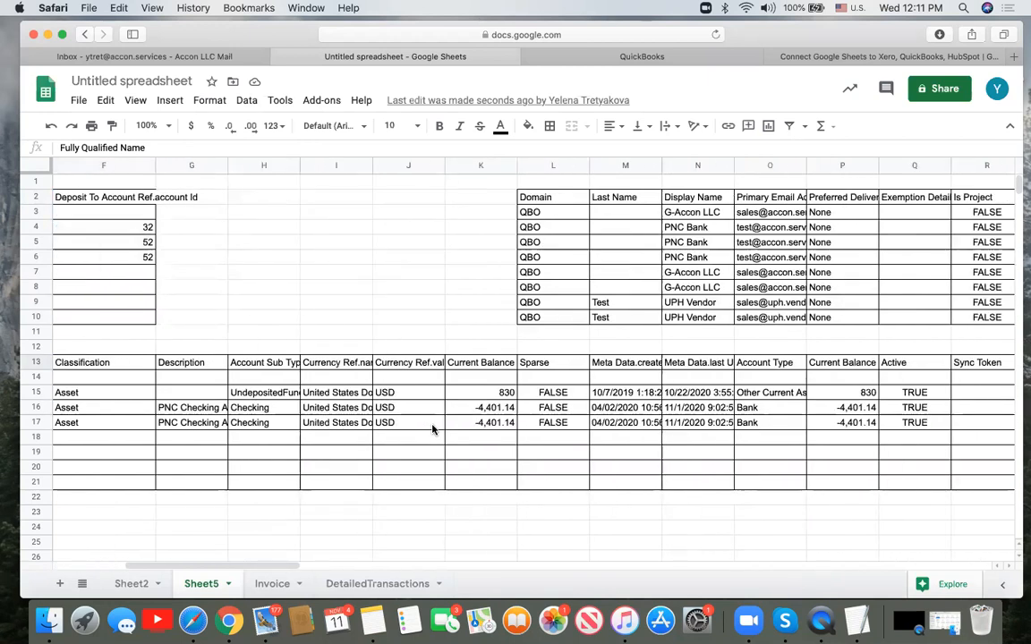
scroll(432, 428, right, 6)
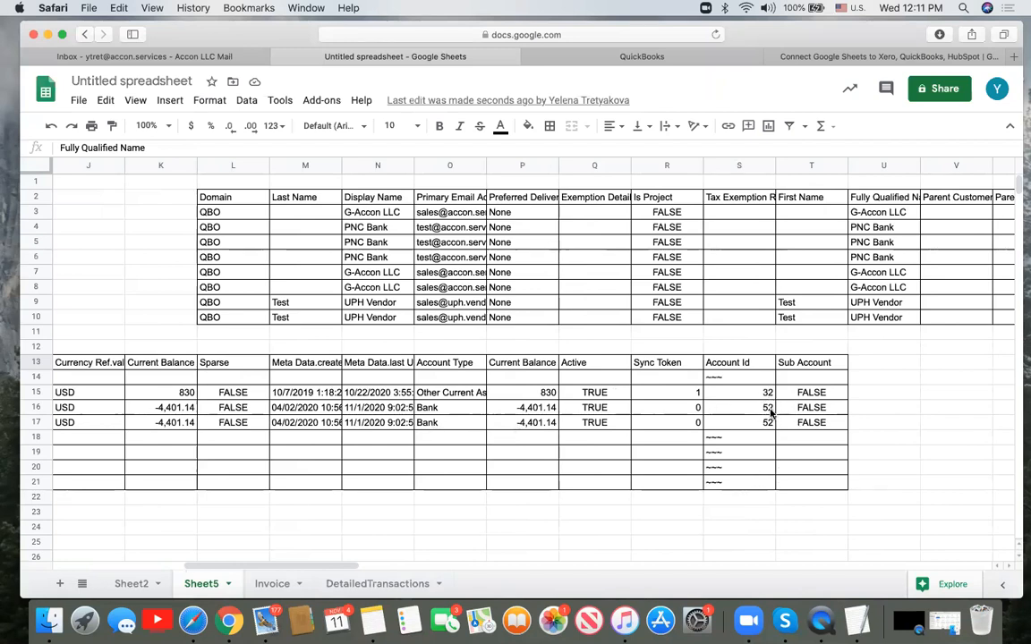
scroll(771, 412, left, 10)
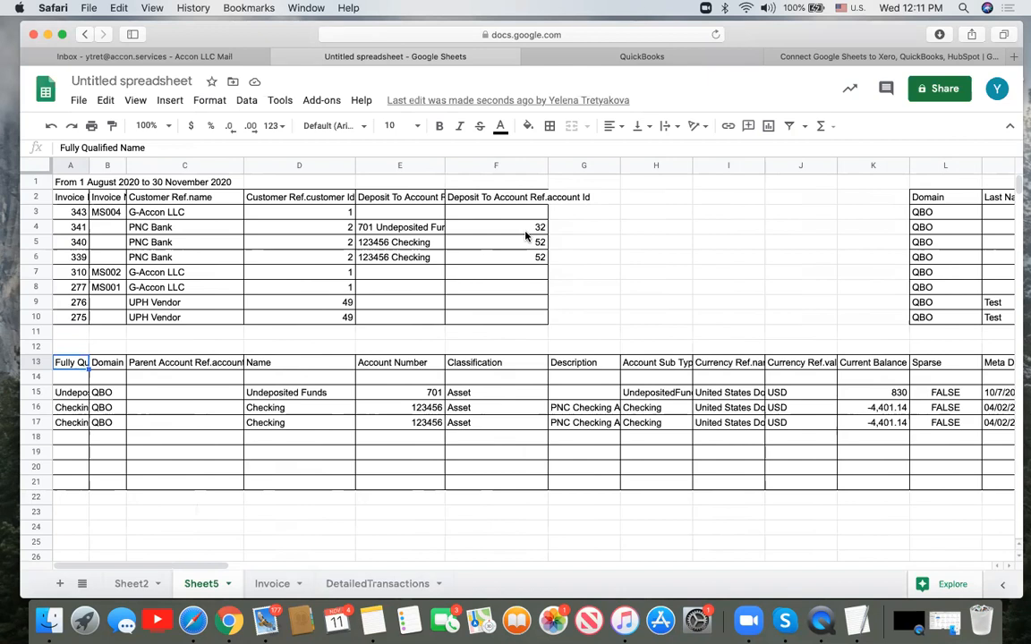
scroll(526, 236, right, 8)
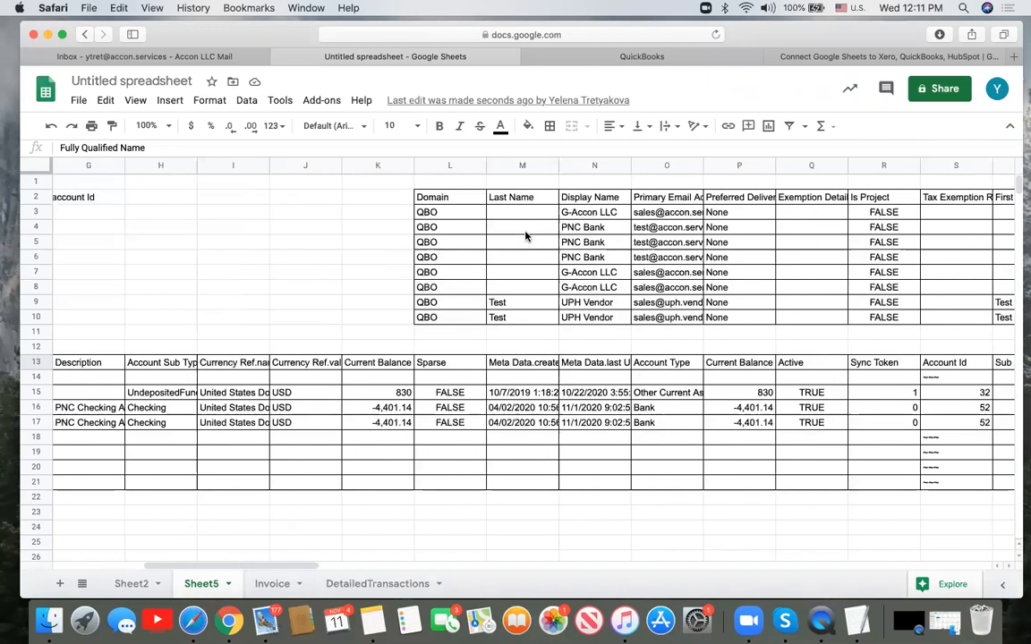
scroll(526, 236, right, 3)
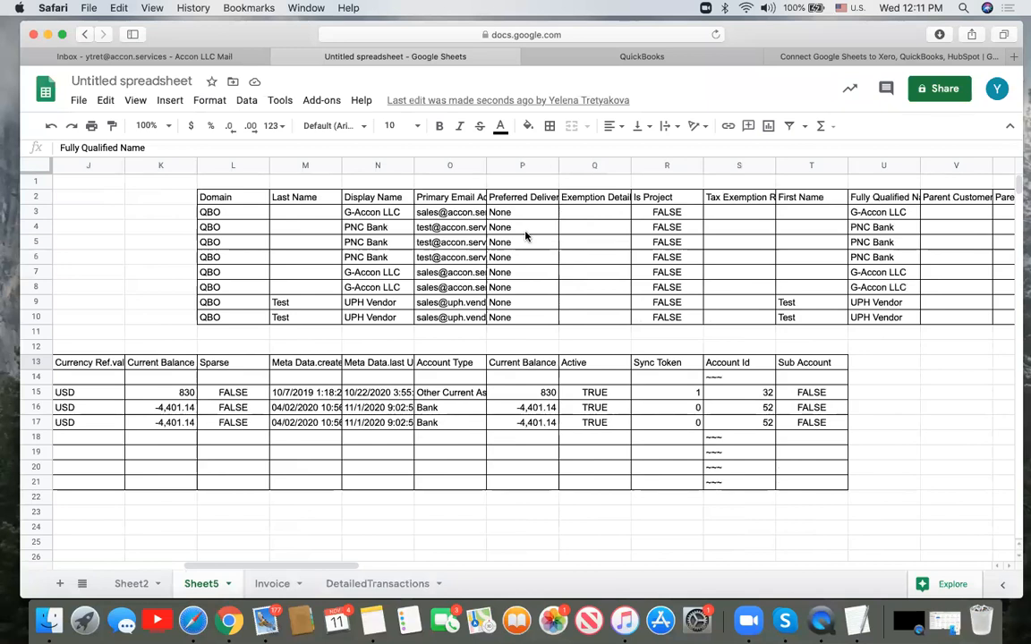
scroll(526, 236, right, 10)
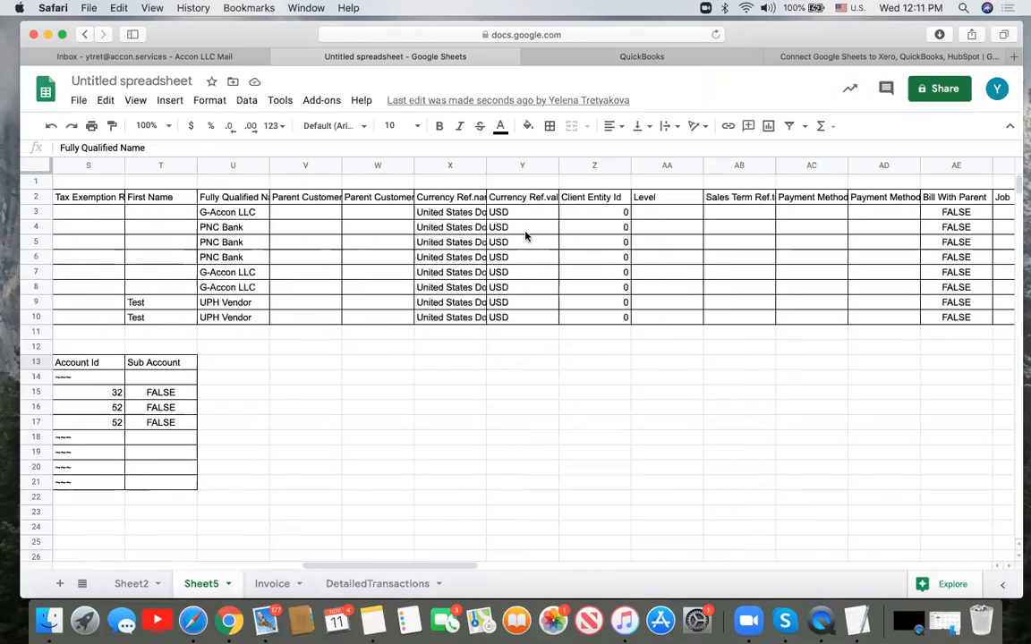
scroll(526, 236, right, 13)
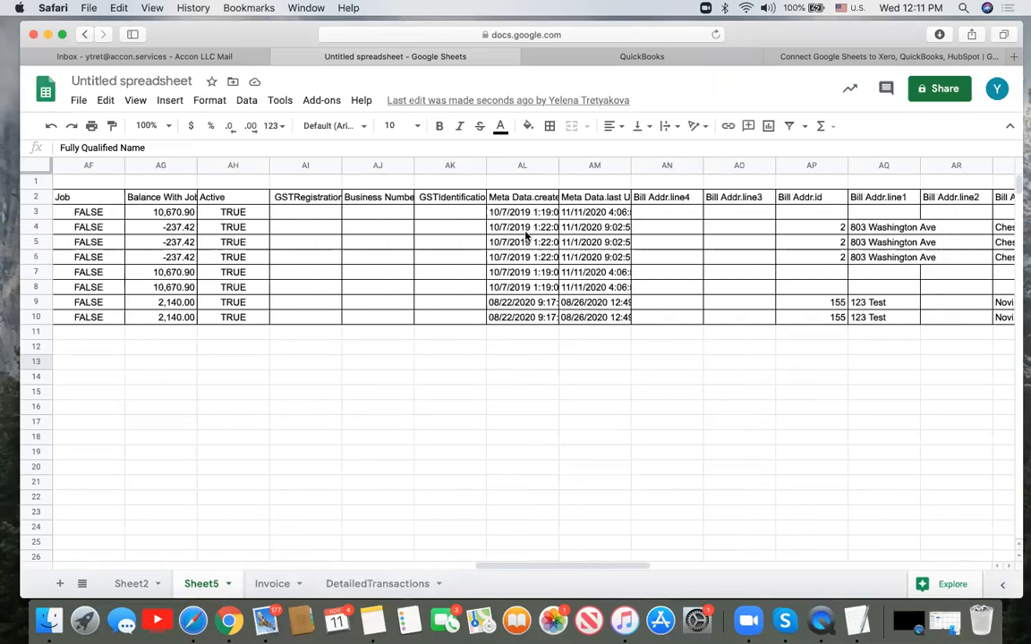
scroll(526, 236, right, 3)
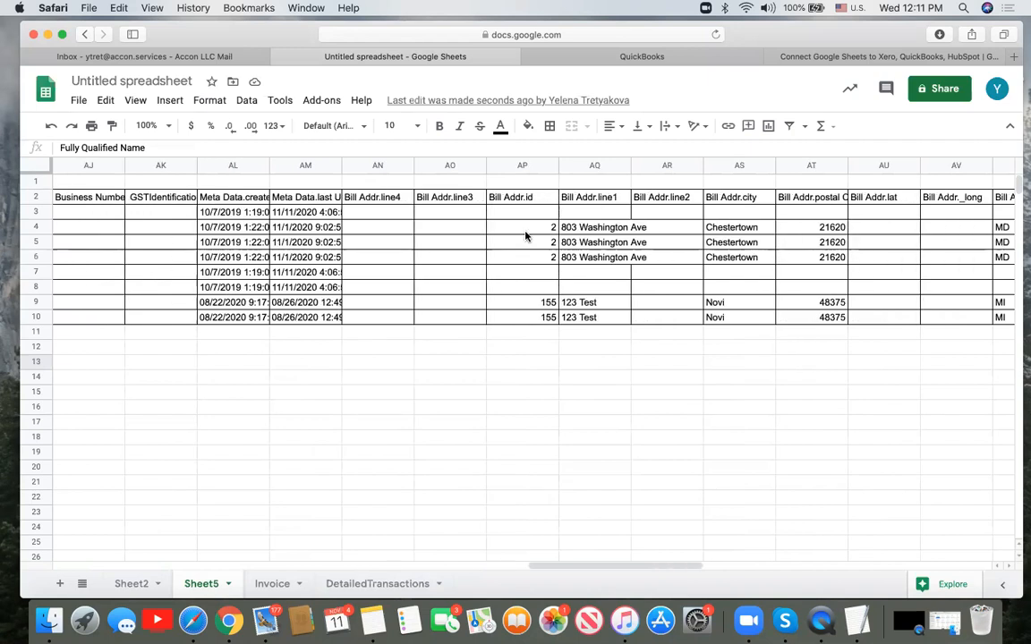
scroll(526, 236, right, 6)
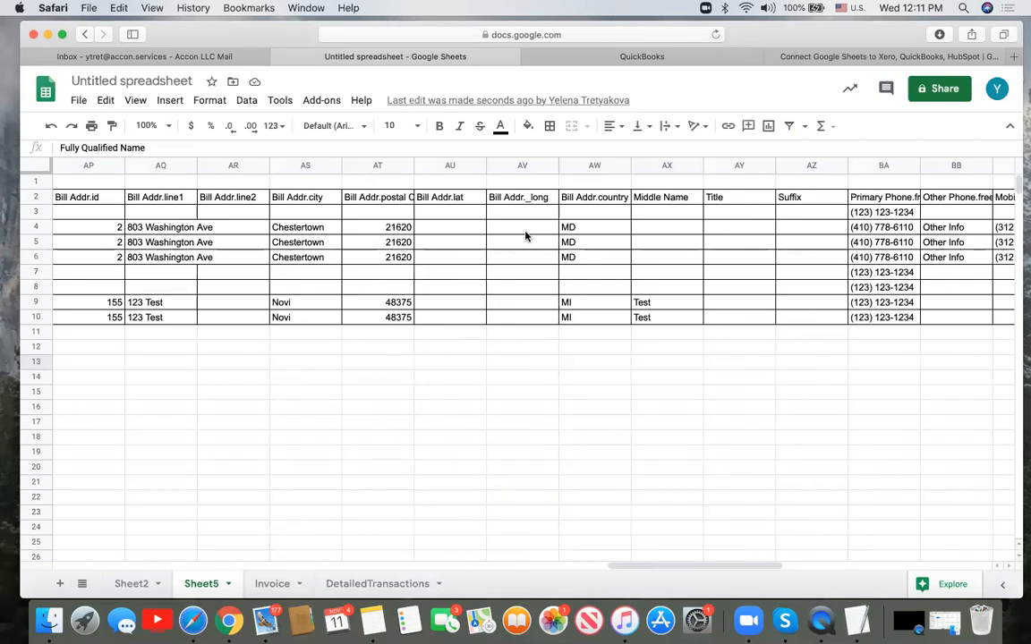
scroll(527, 236, left, 20)
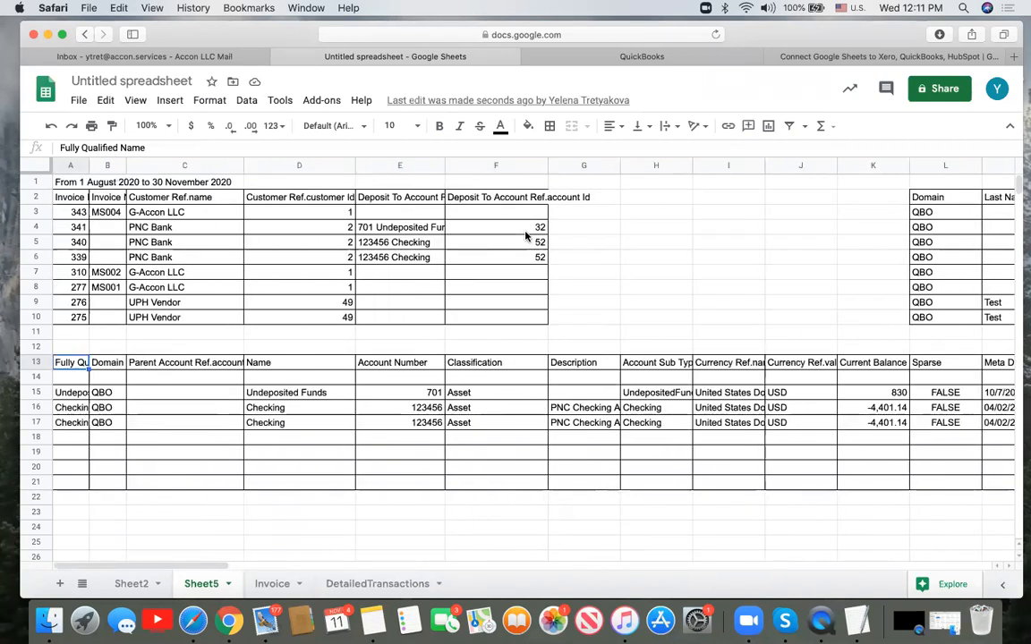
- Open Create Workflow from G-Accon for QuickBooks' Automation menu
click(321, 100)
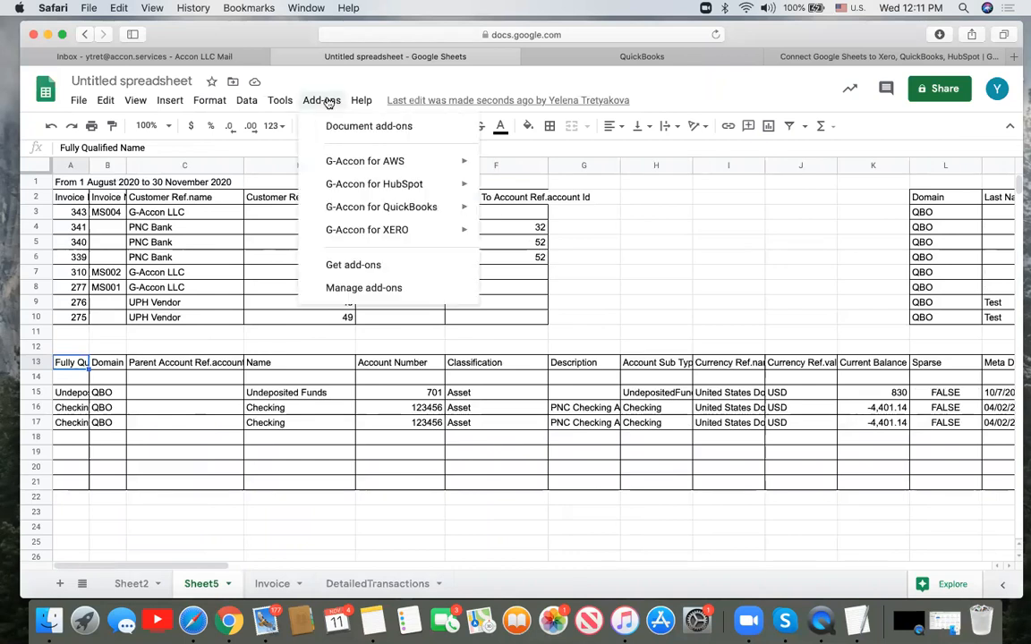
mouse_move(410, 209)
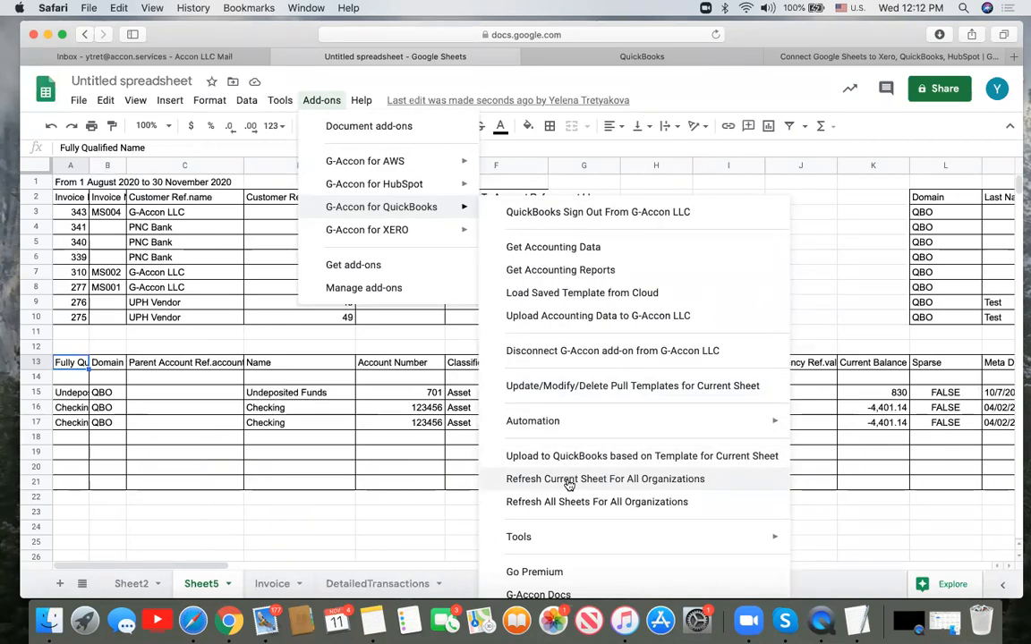
mouse_move(580, 425)
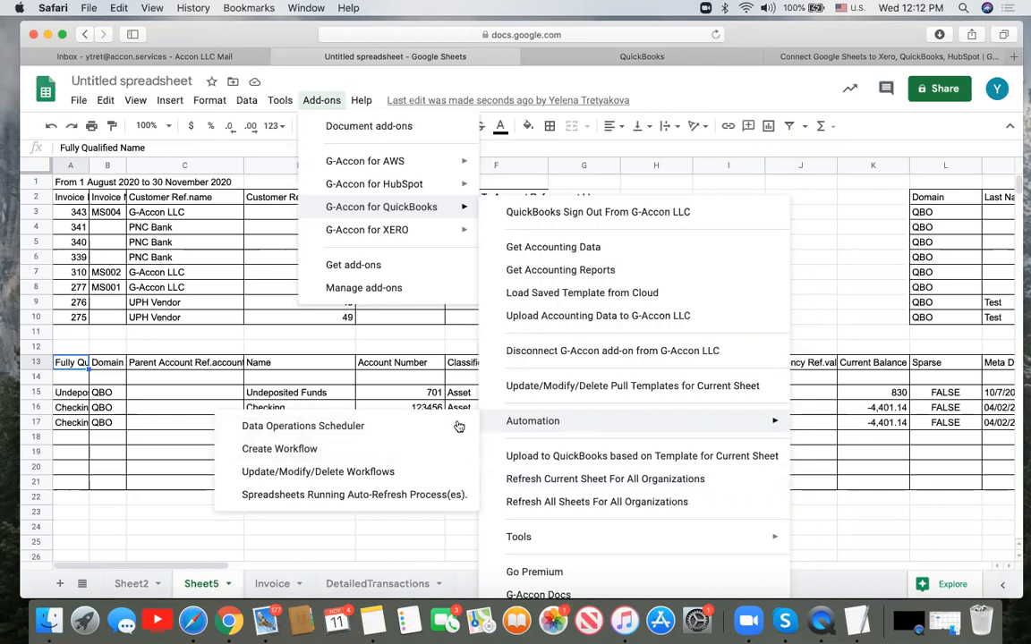
click(335, 454)
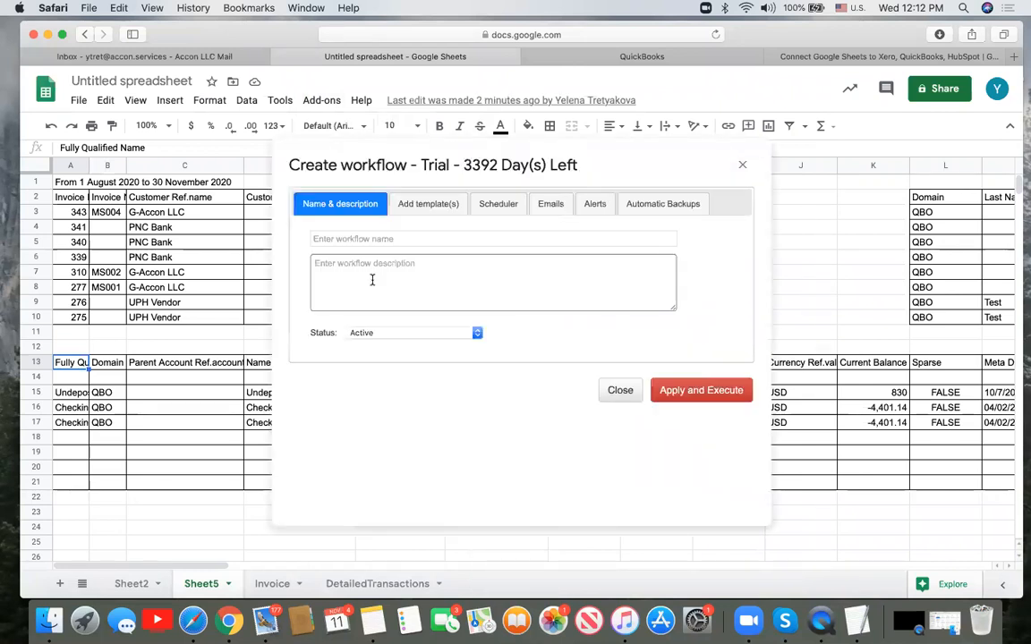
- Name the workflow 'workflow # 11' and use the same text as its description
click(376, 240)
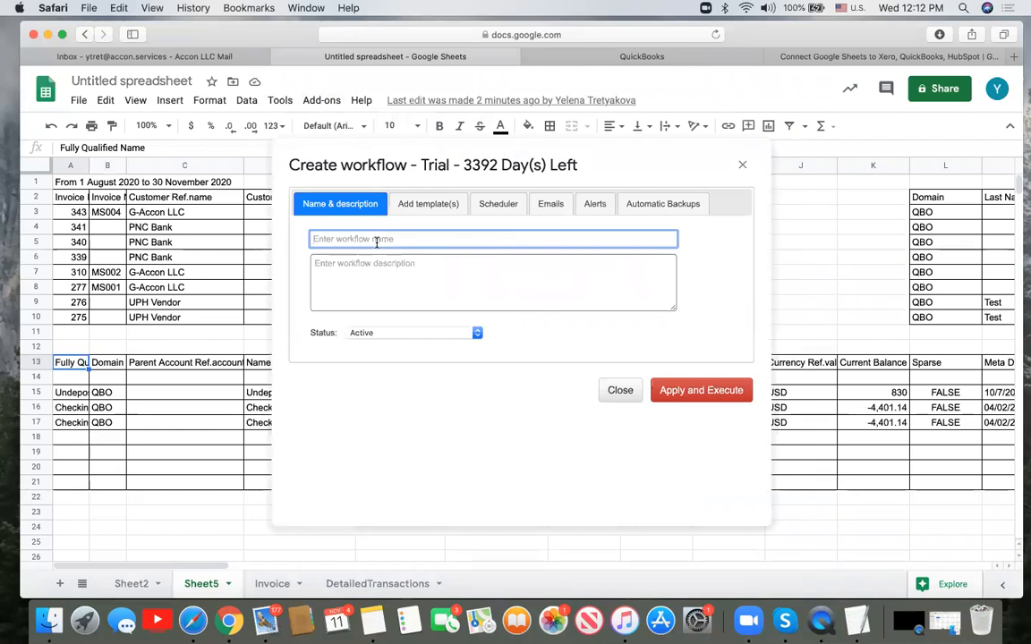
text(wor)
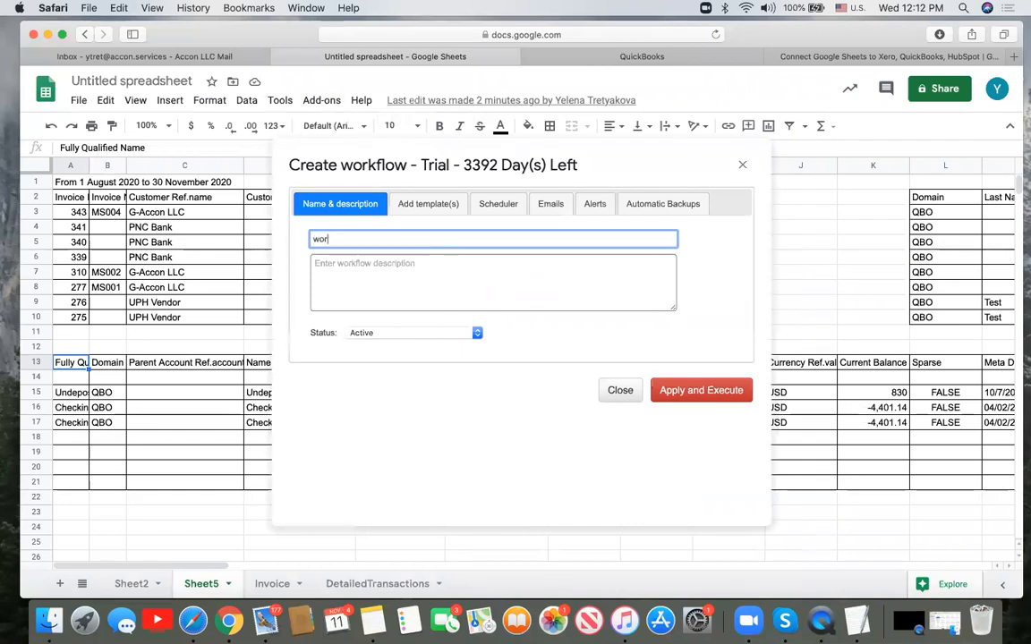
text(kflow # 11)
drag(368, 238, 255, 229)
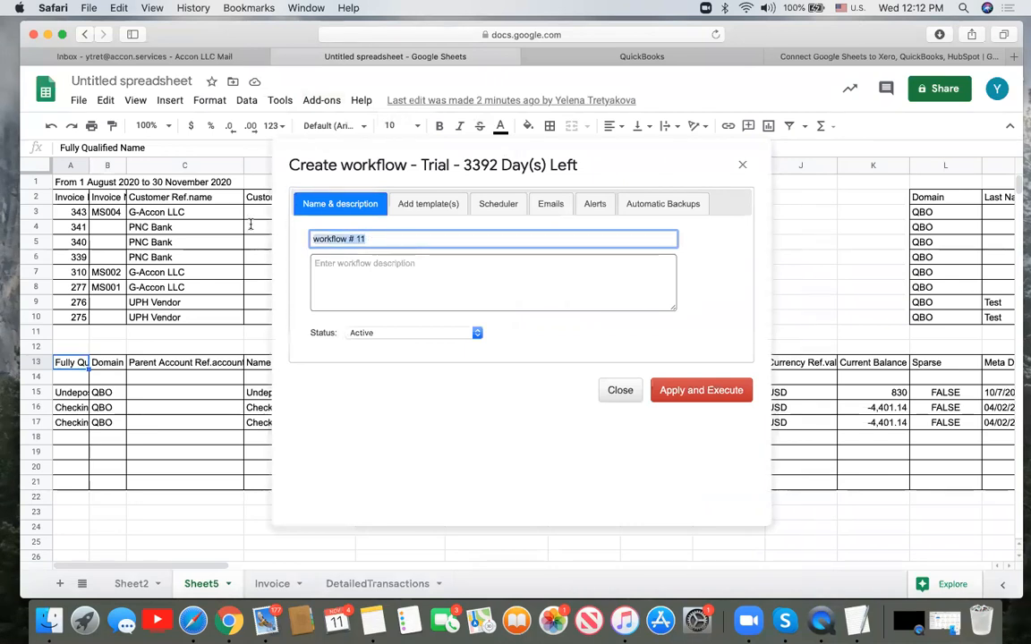
key(super+c)
click(336, 263)
key(super+v)
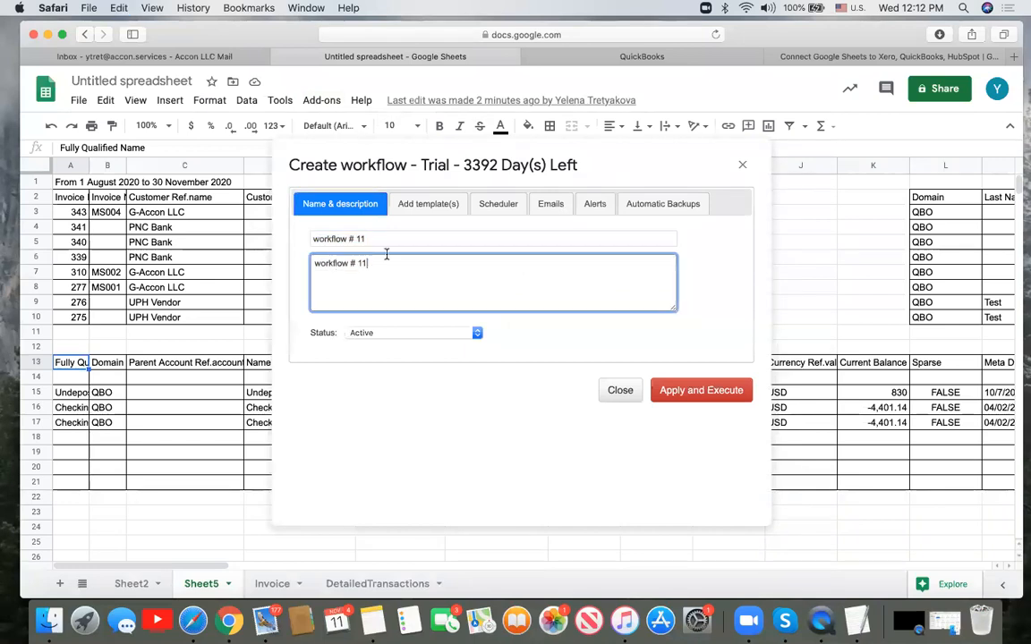
- Add the Sheet5 Invoices, Customers and Accounts templates to the workflow
click(427, 204)
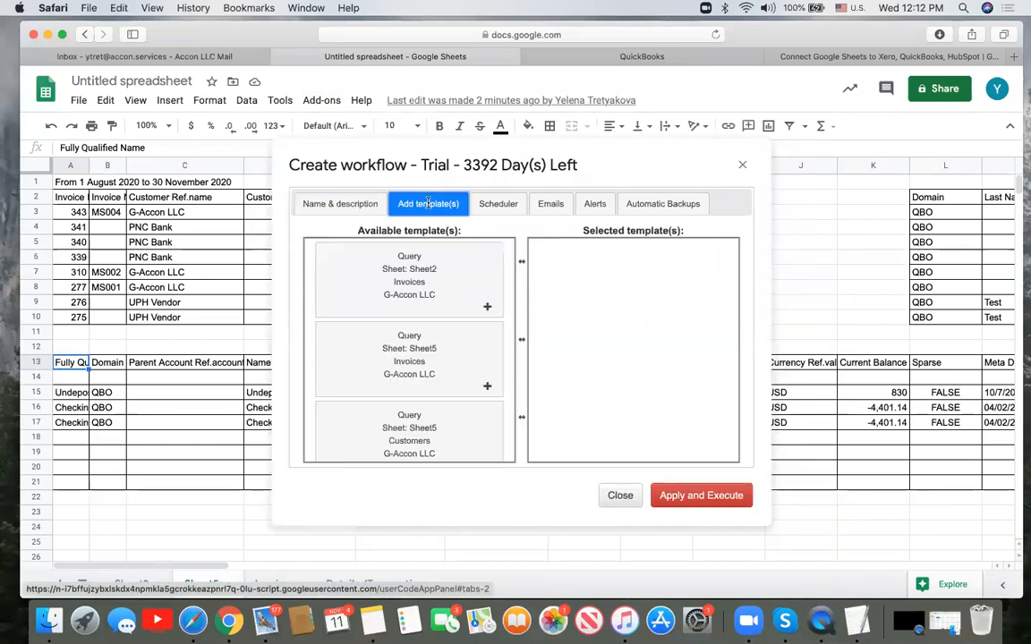
drag(378, 253, 584, 272)
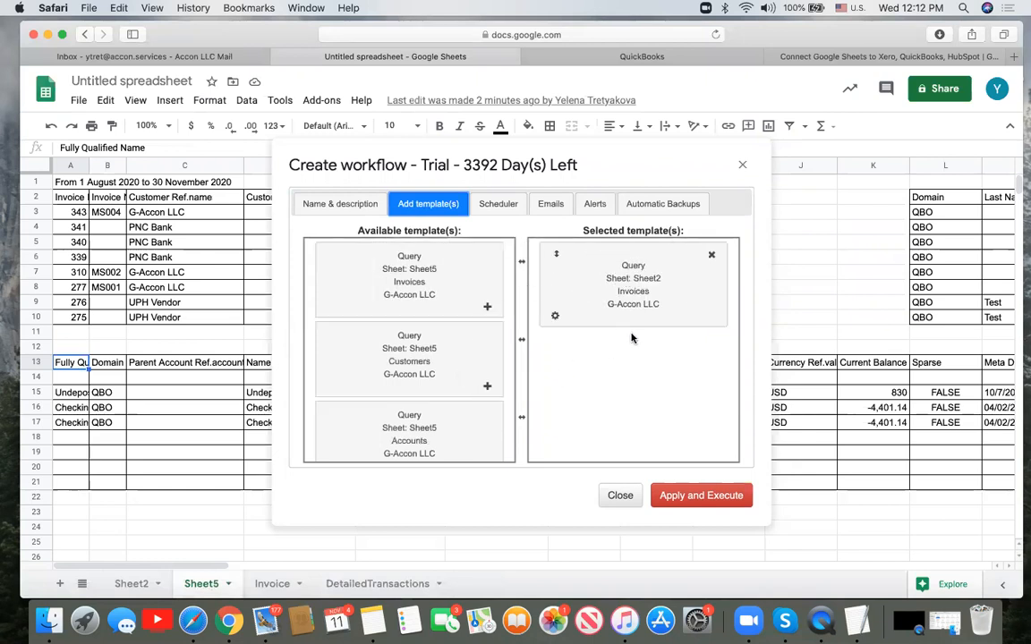
drag(580, 250, 384, 363)
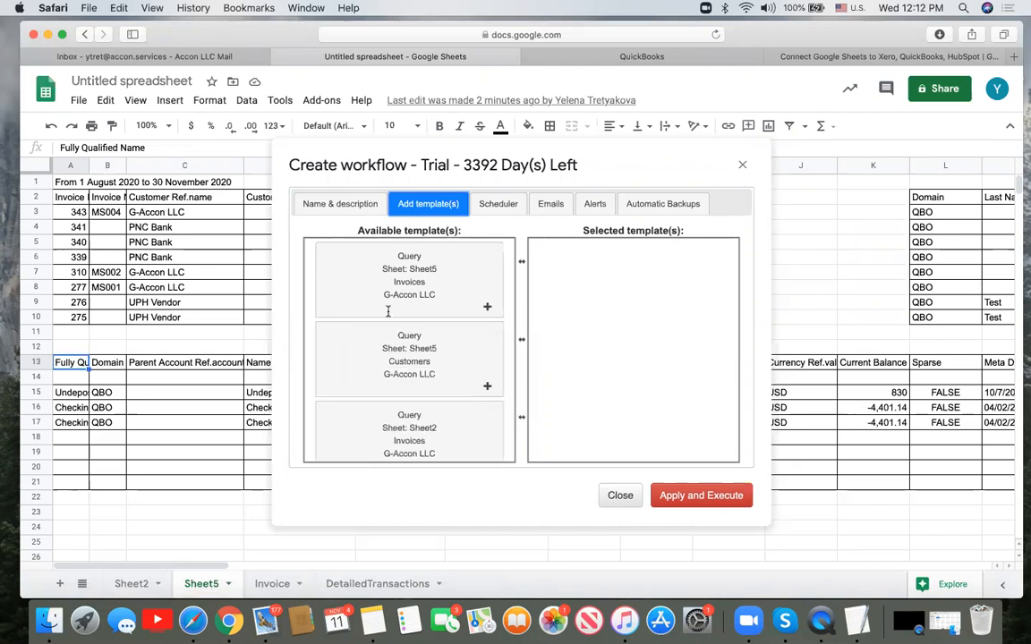
drag(403, 293, 617, 295)
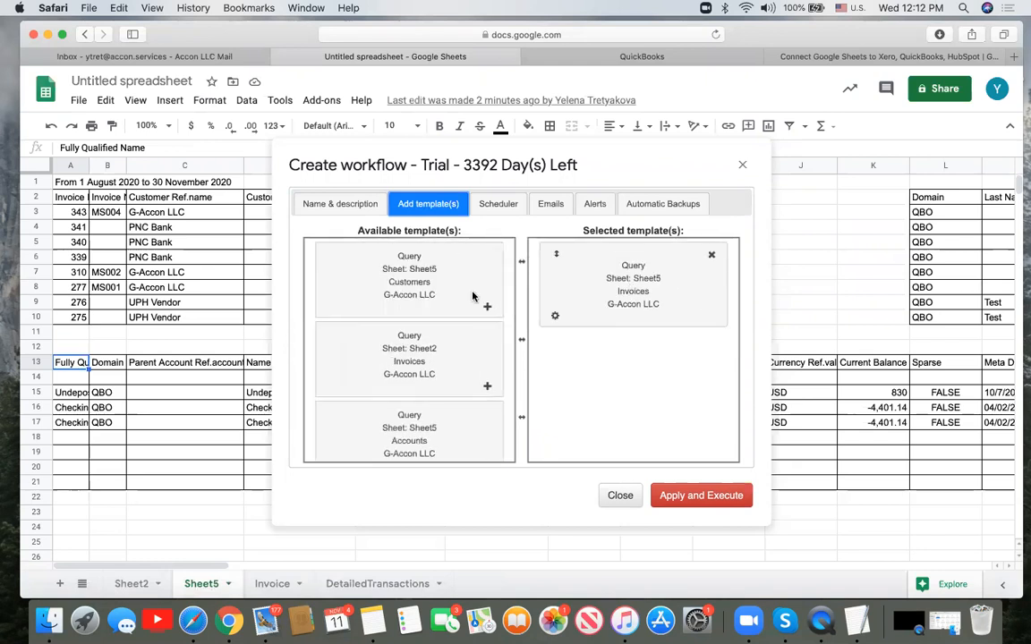
drag(380, 251, 646, 357)
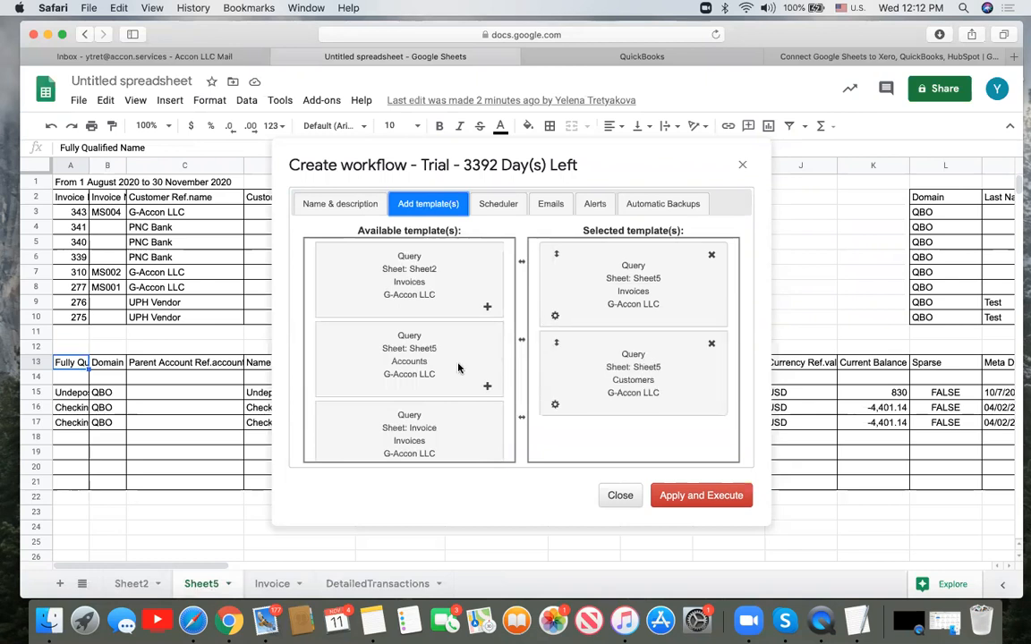
drag(458, 367, 695, 421)
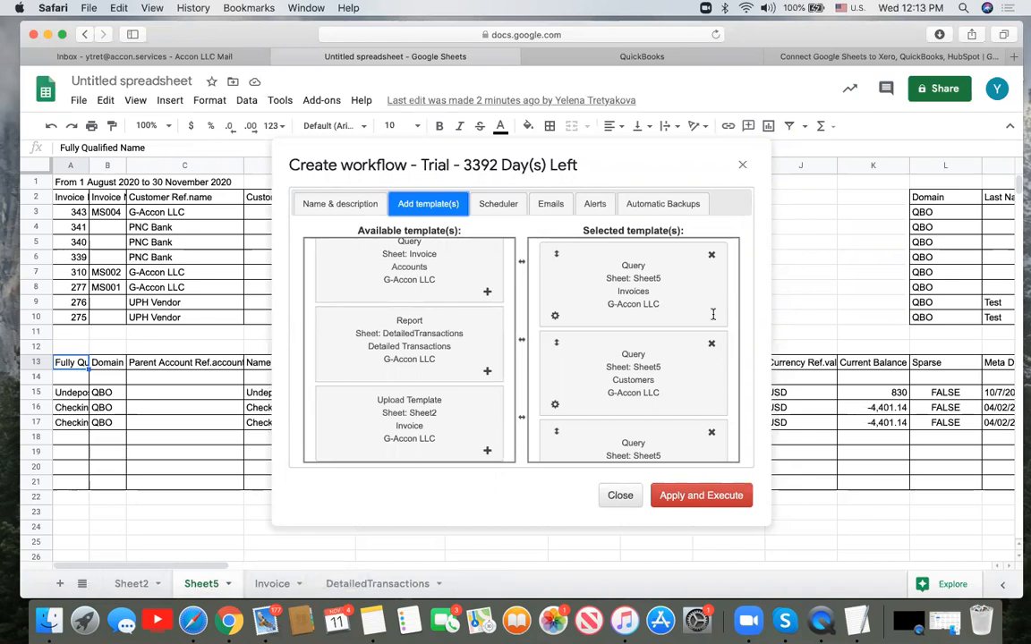
- Turn on error e-mail notification for the Invoices, Customers and Accounts templates
click(556, 319)
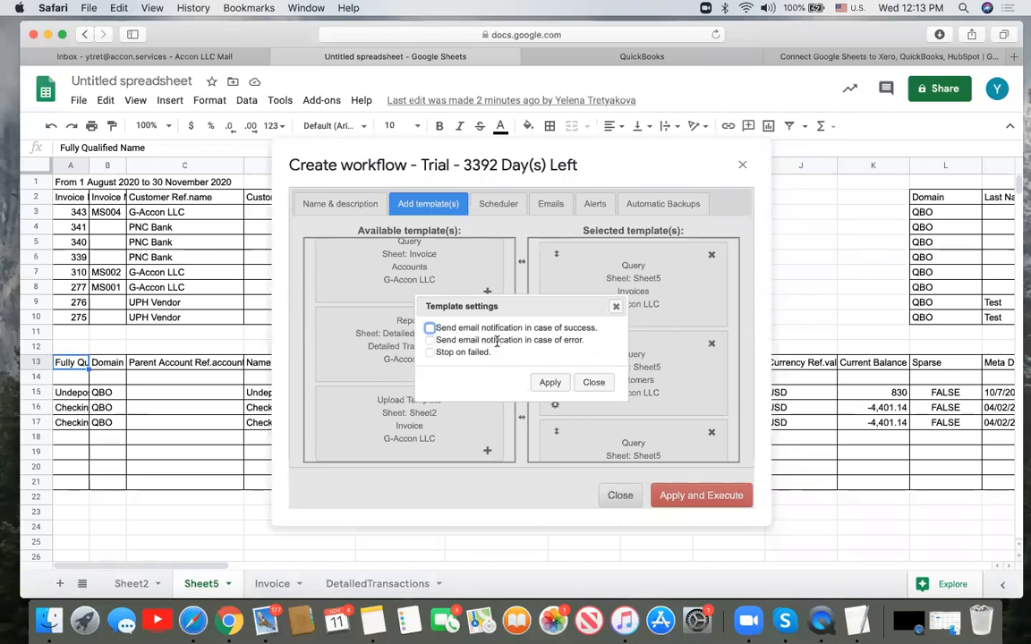
click(430, 341)
click(551, 382)
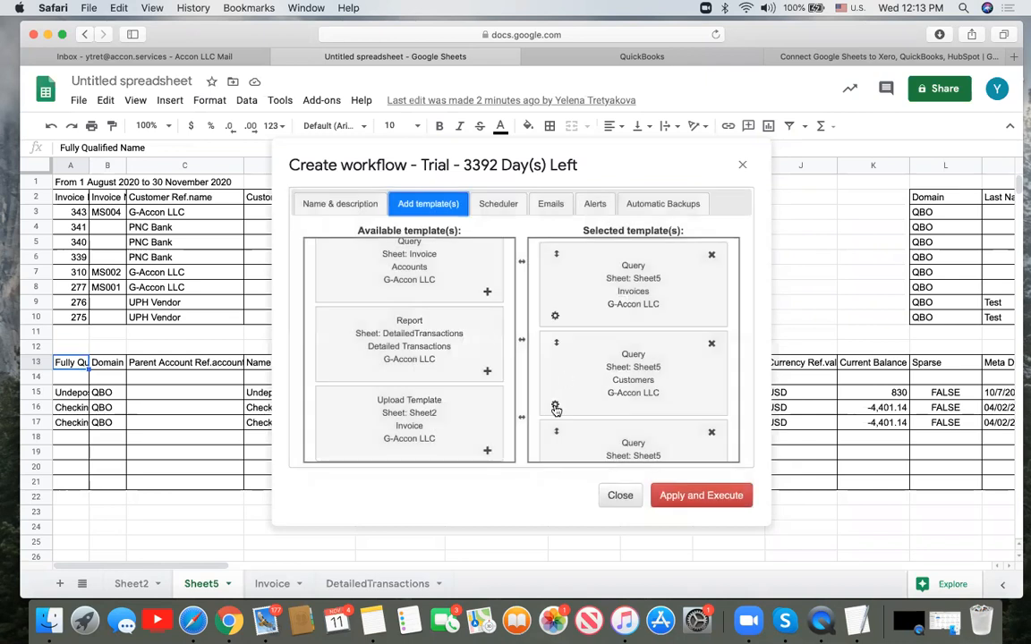
click(555, 405)
click(430, 340)
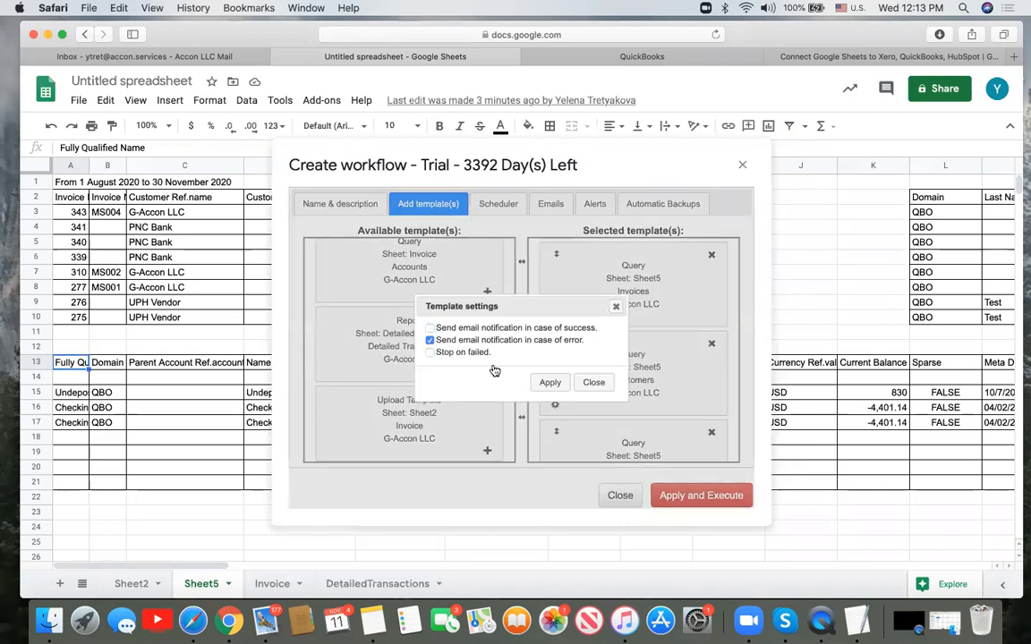
click(548, 383)
scroll(626, 414, down, 3)
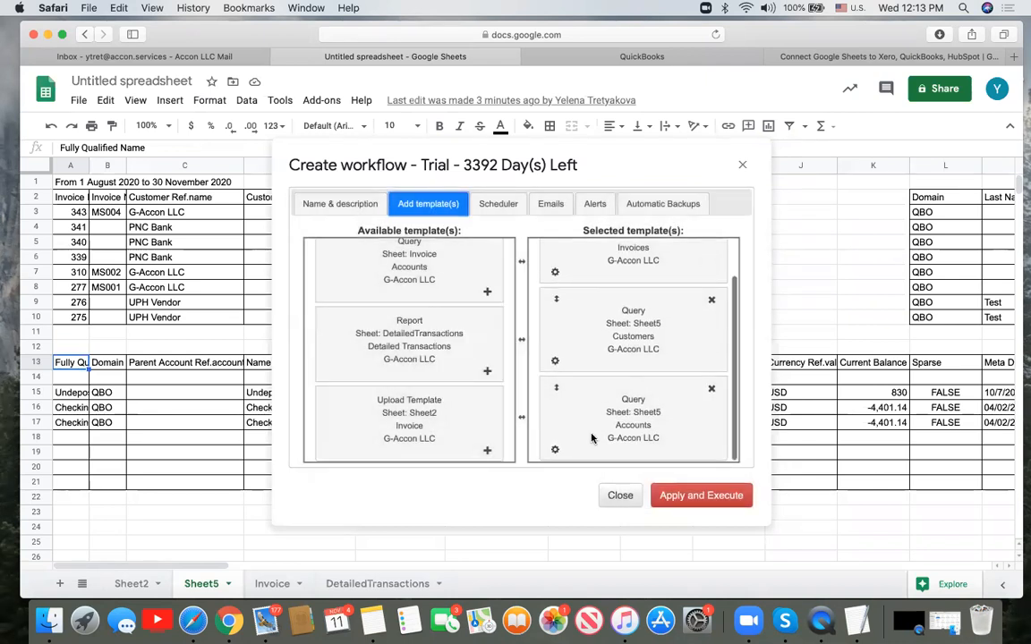
click(555, 452)
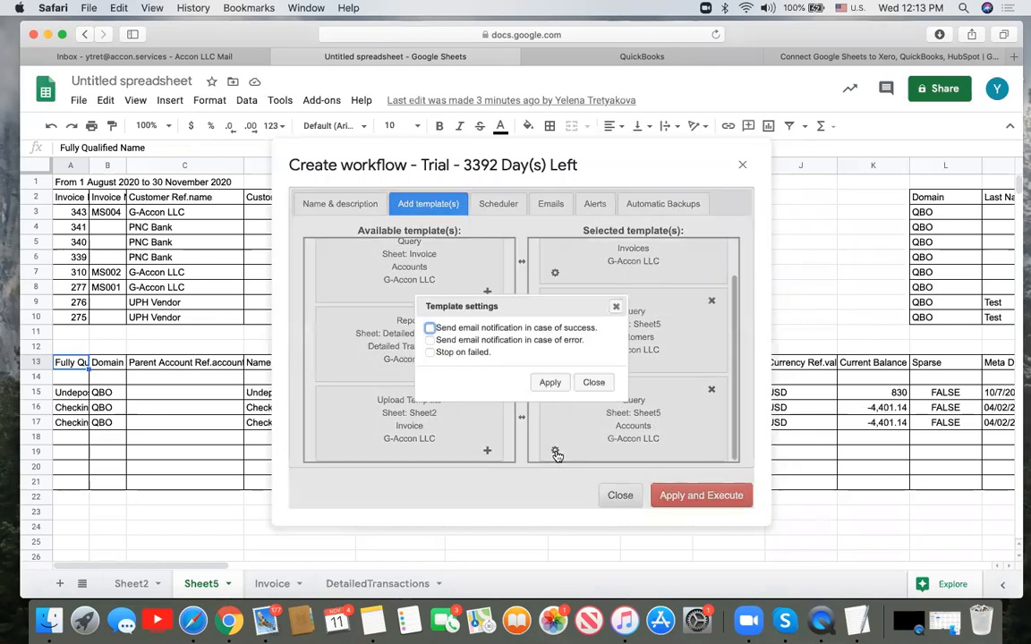
click(440, 346)
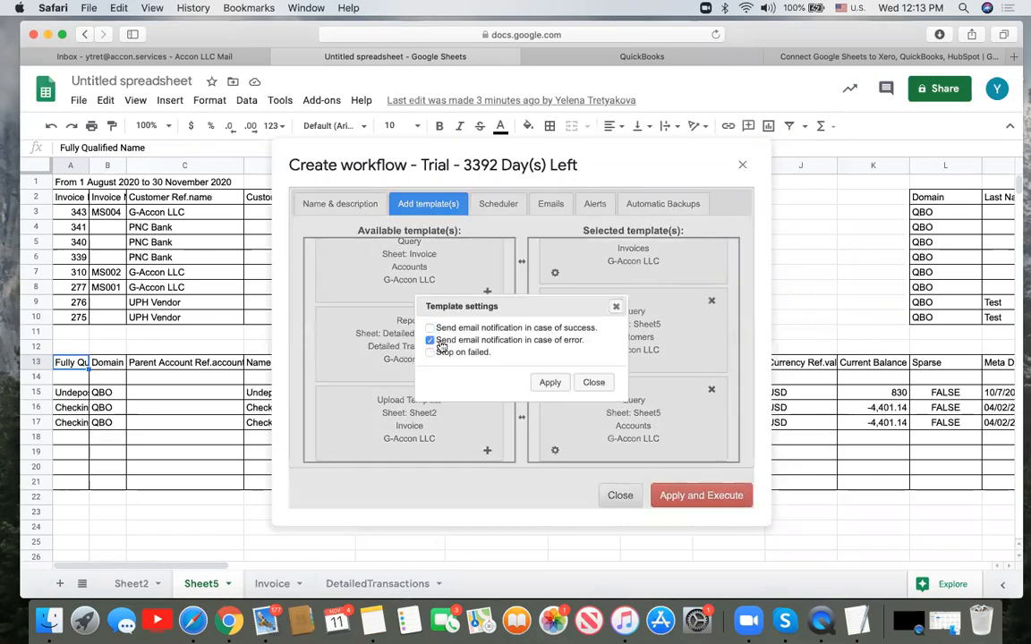
click(550, 383)
click(503, 202)
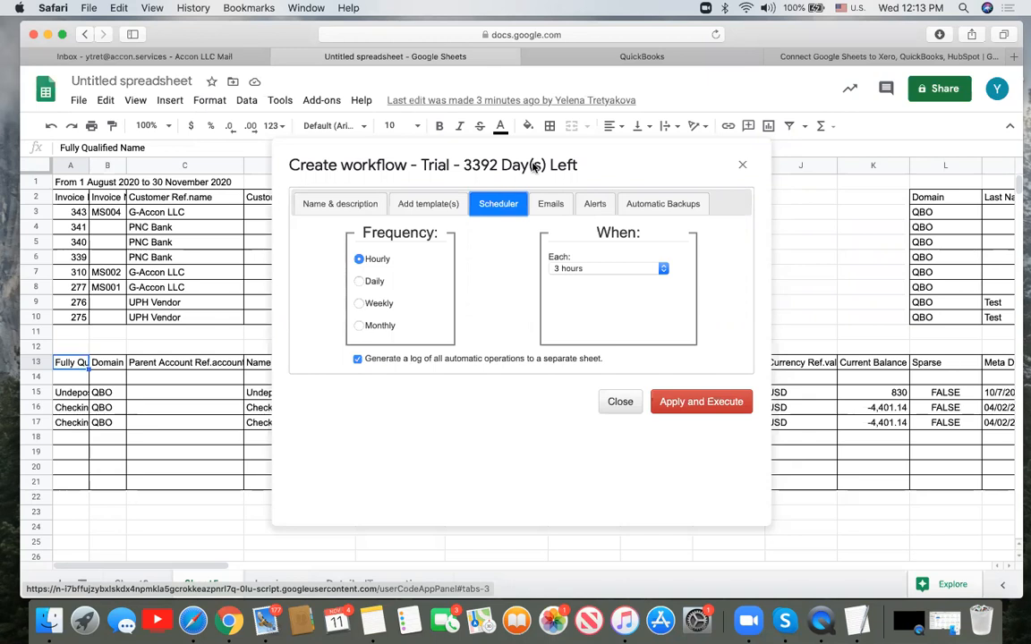
- Change the workflow schedule to Daily with execution time around 6 a.m
click(440, 204)
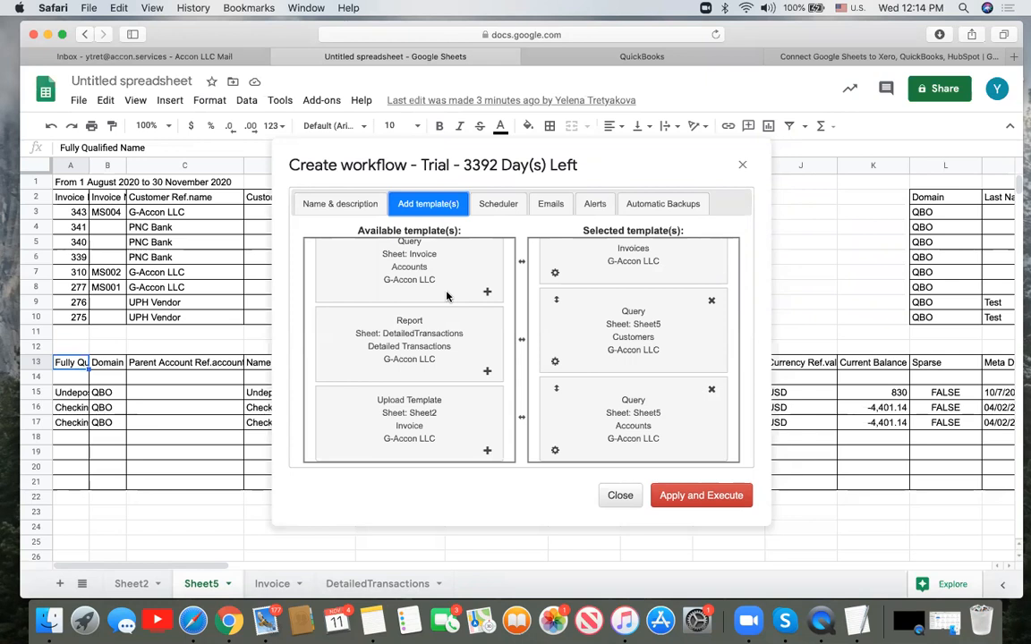
click(496, 204)
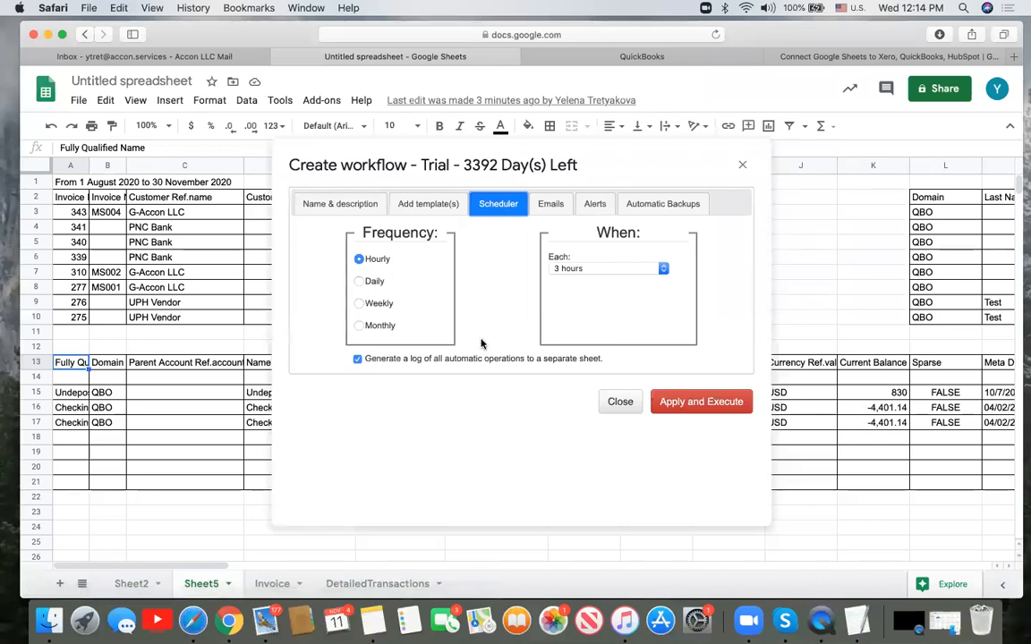
click(358, 282)
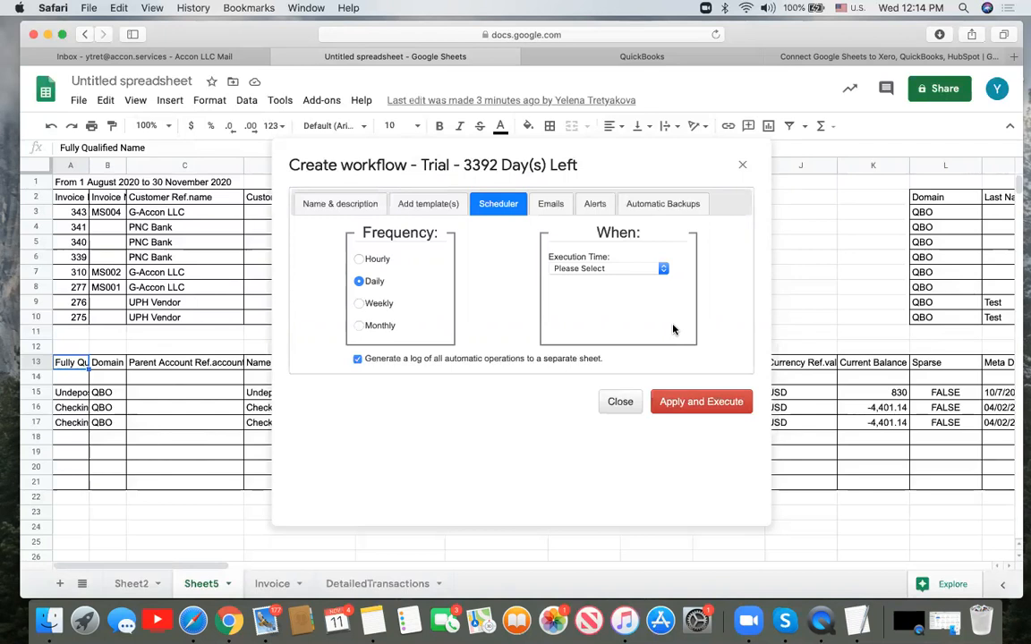
click(663, 269)
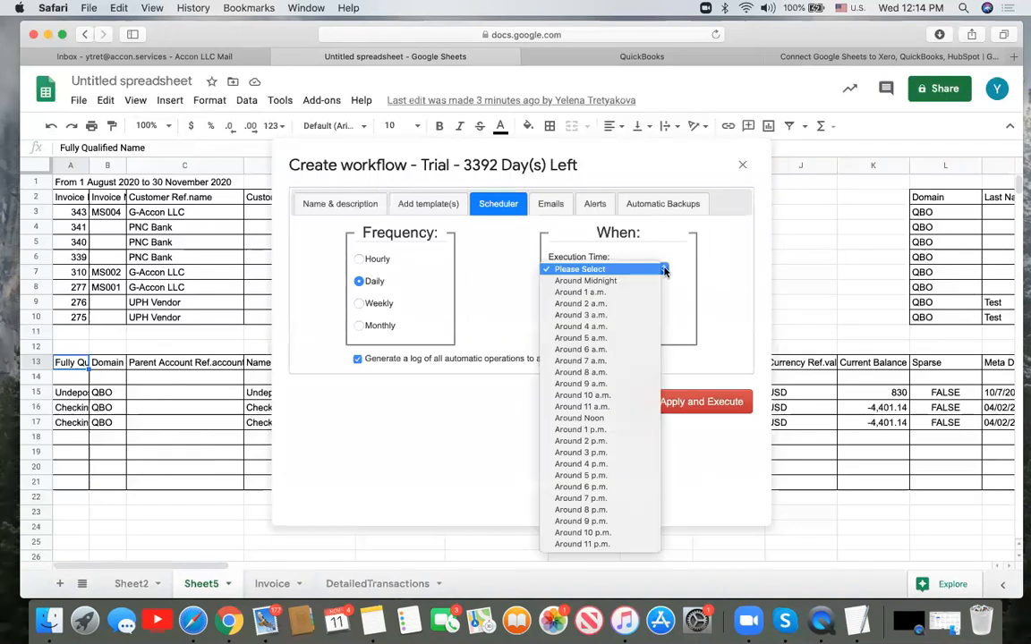
click(625, 351)
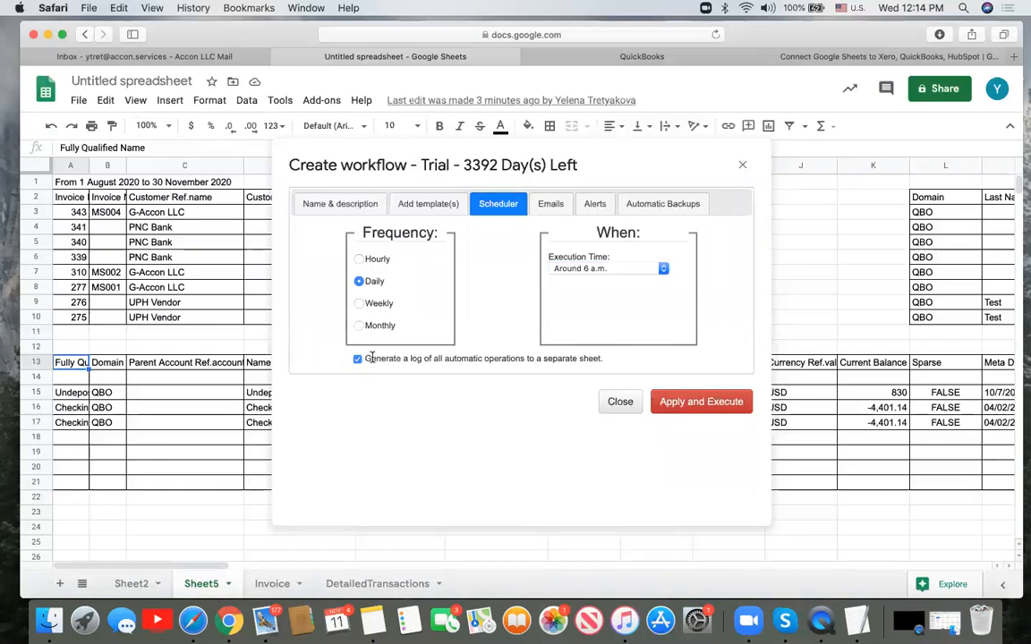
drag(367, 358, 657, 360)
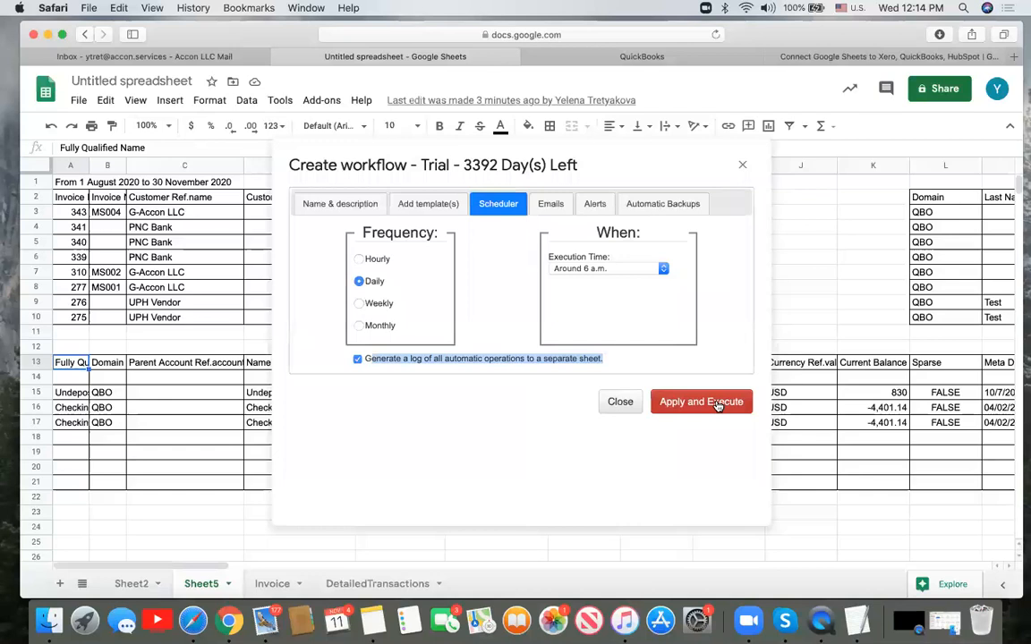
click(552, 205)
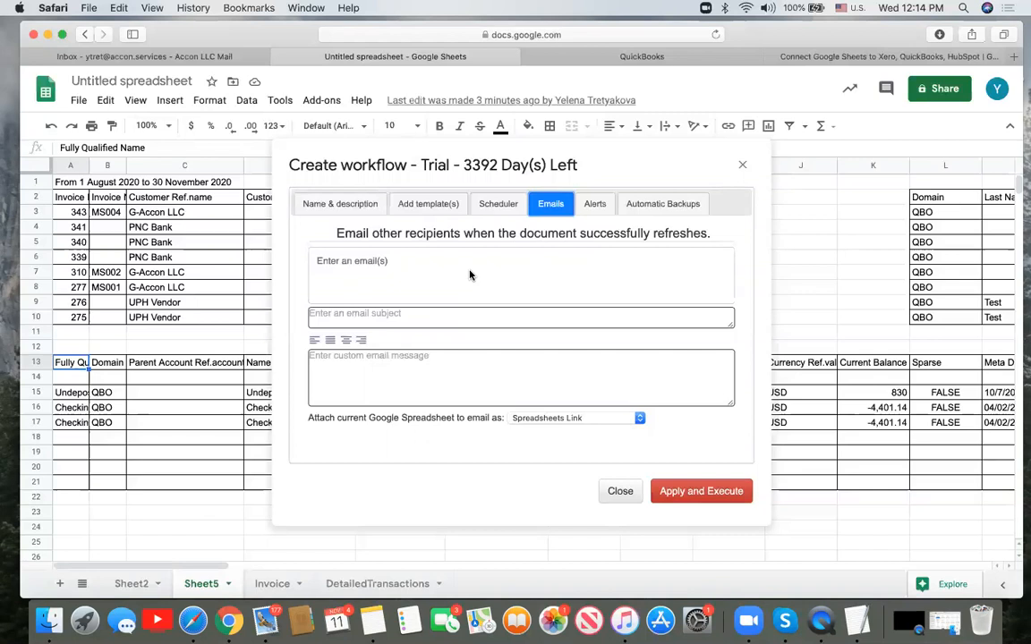
click(372, 258)
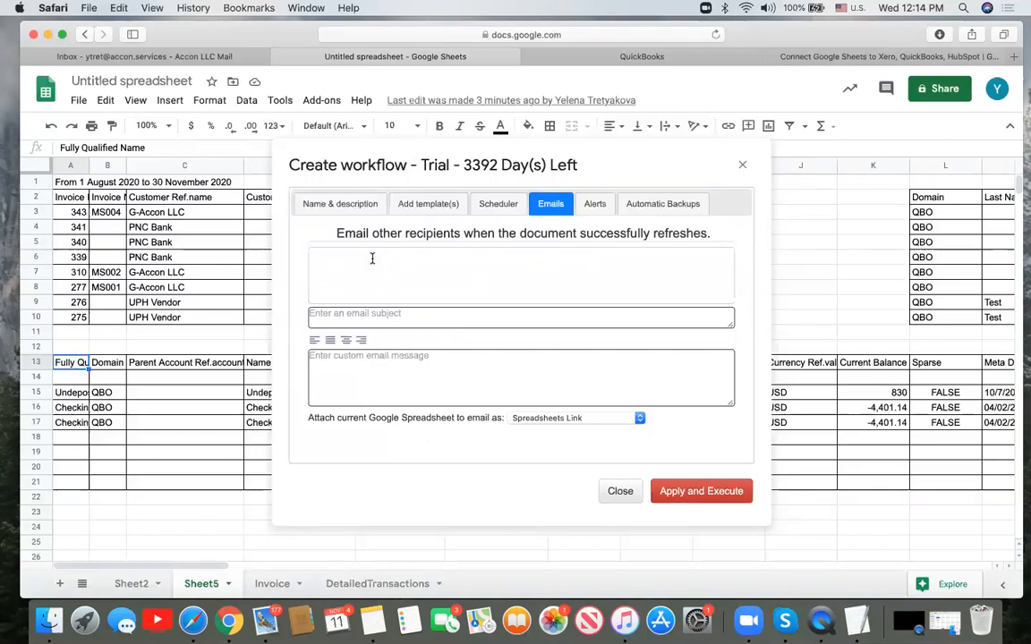
click(639, 419)
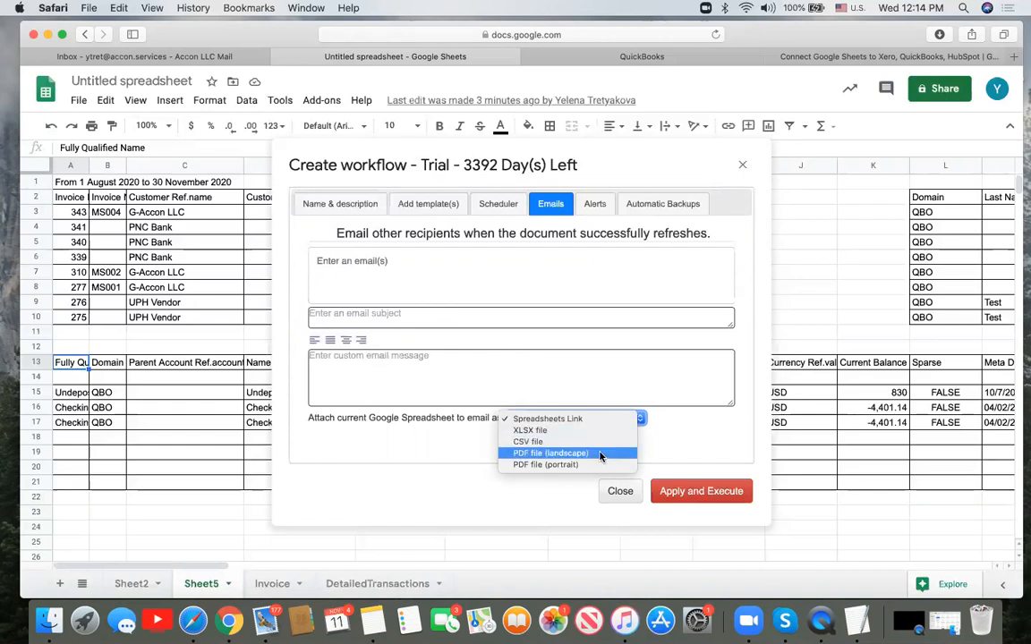
click(618, 376)
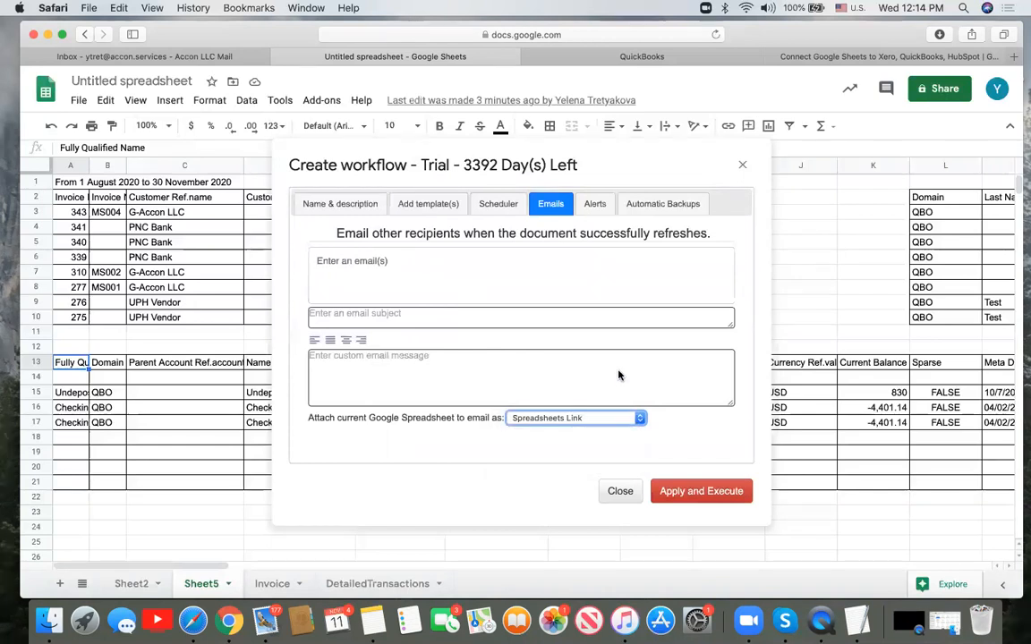
click(504, 203)
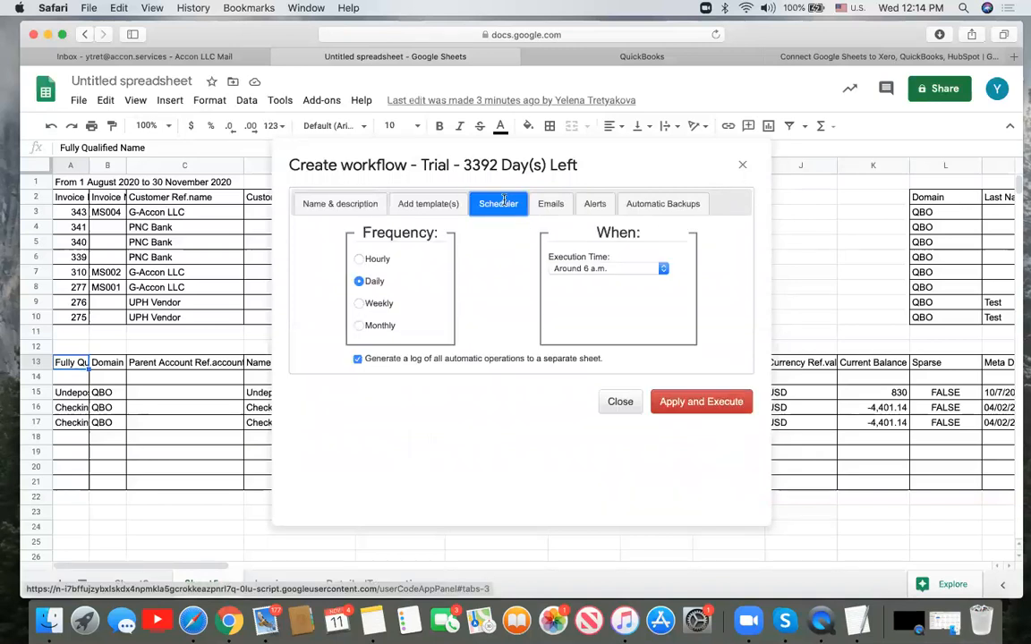
- Apply and execute the daily workflow, then open G-Accon's Automation workflow list
click(729, 402)
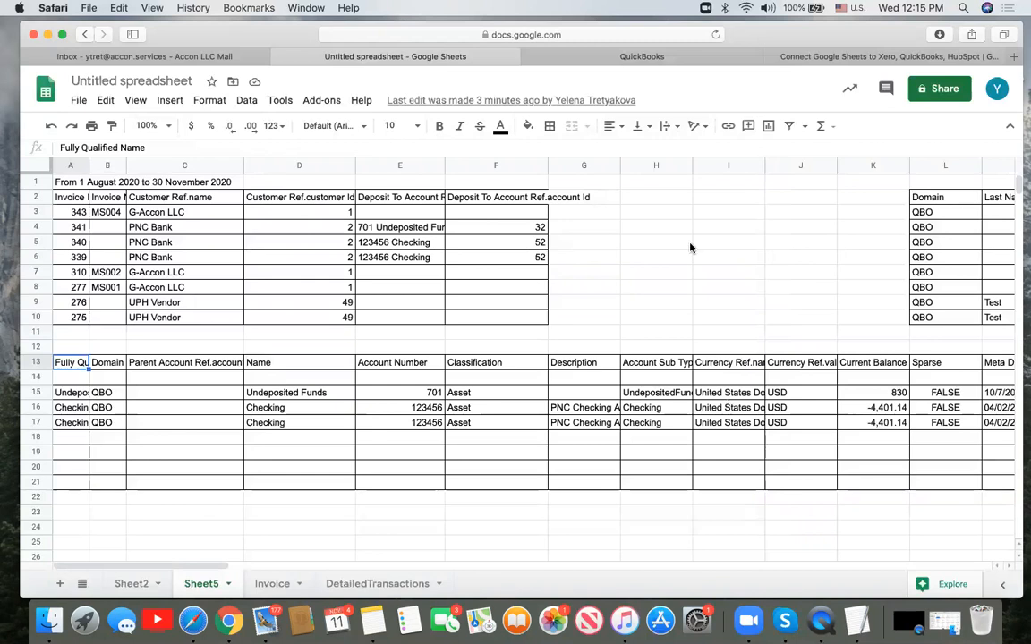
click(331, 104)
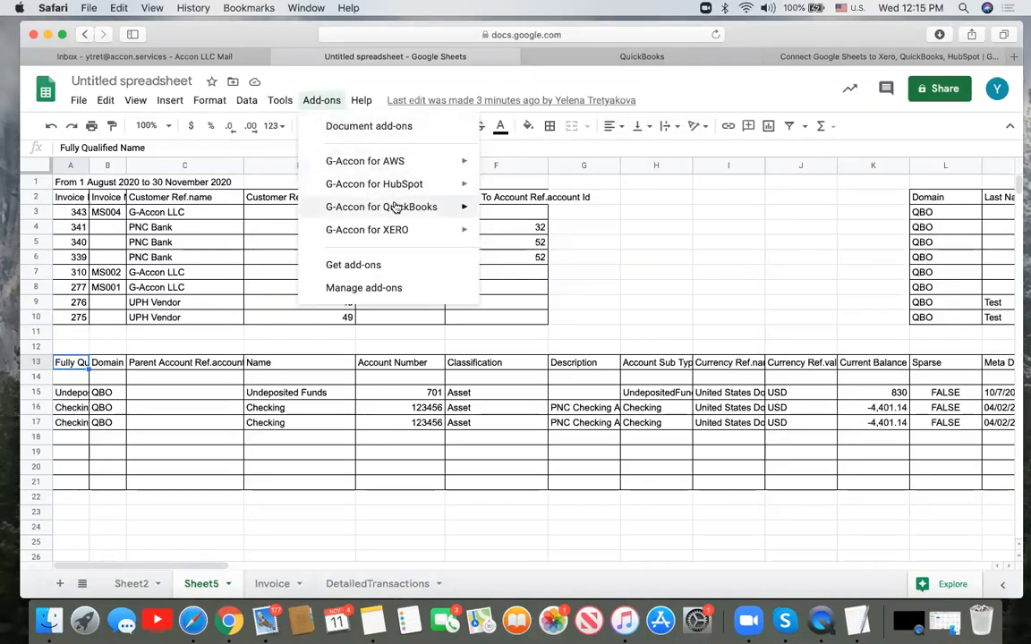
mouse_move(416, 207)
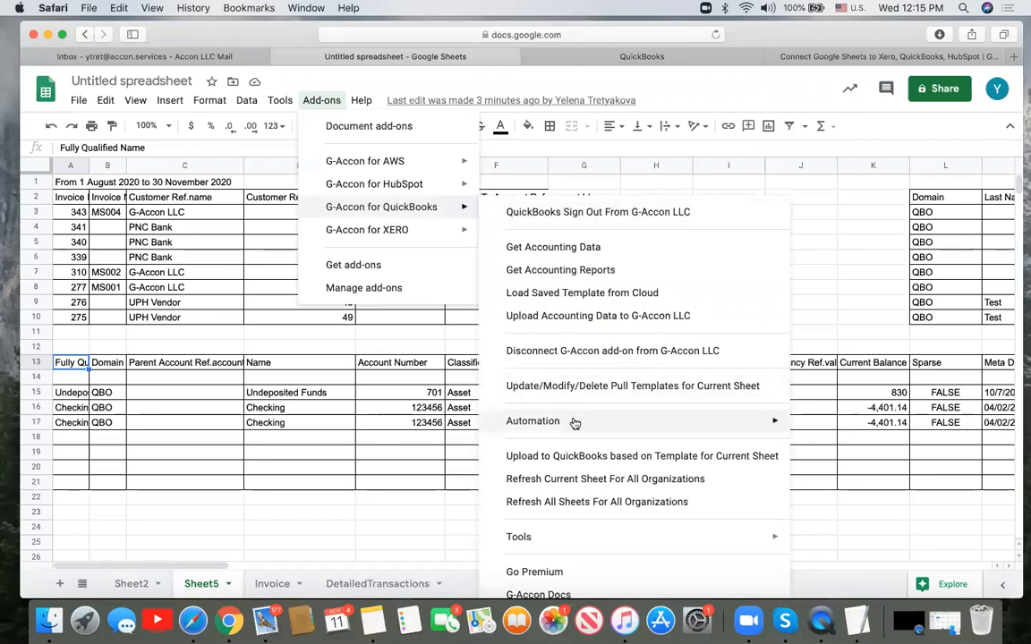
mouse_move(573, 421)
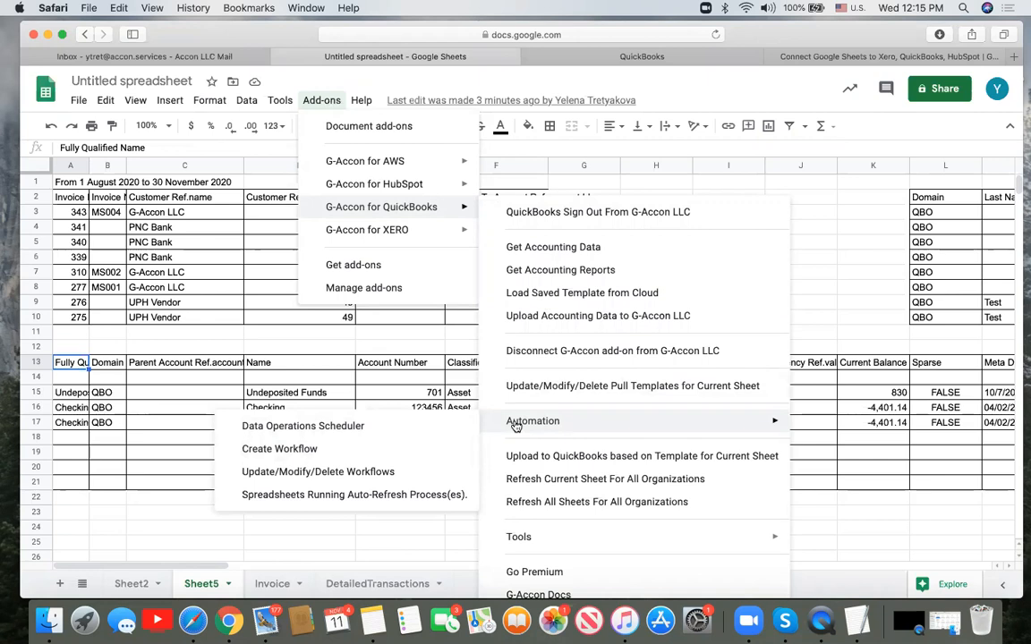
click(350, 474)
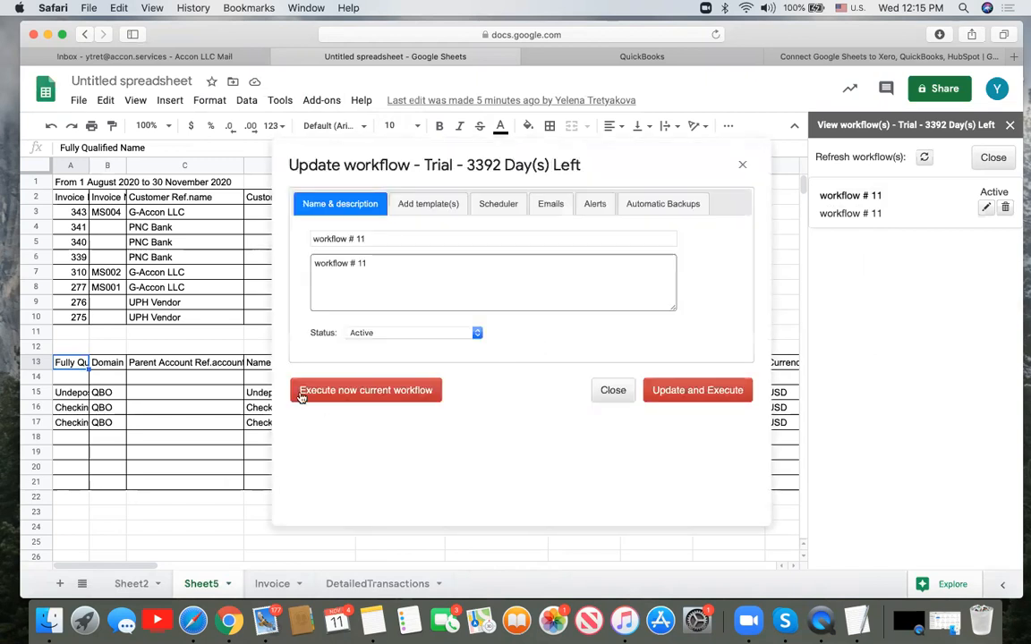
- Execute workflow # 11 now from its Update workflow dialog
click(379, 397)
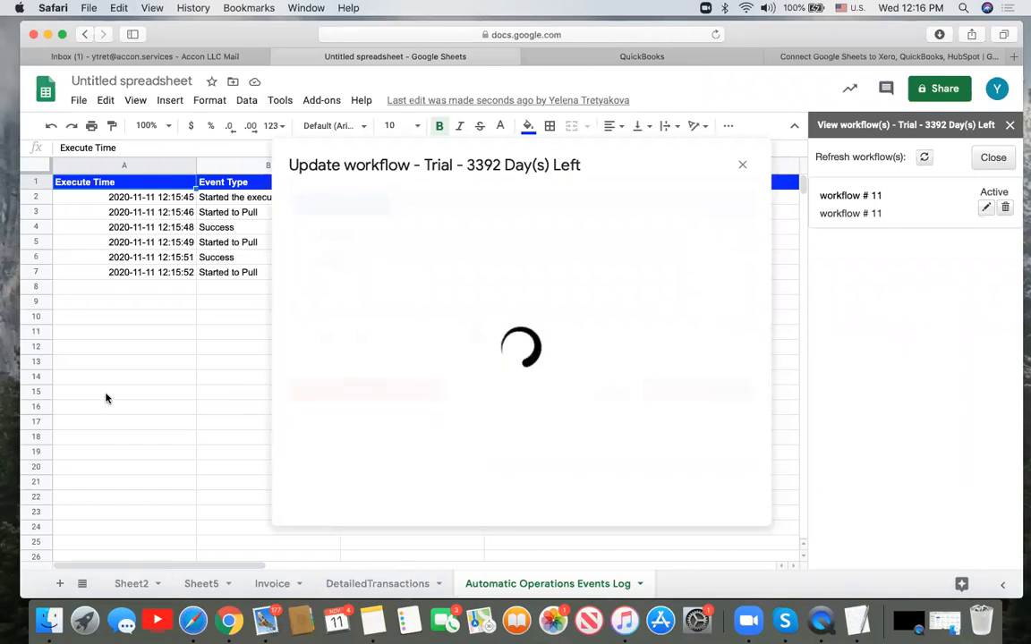
- Close the workflows panel, review the workflow # 11 log entries, then return to Sheet5
click(1010, 126)
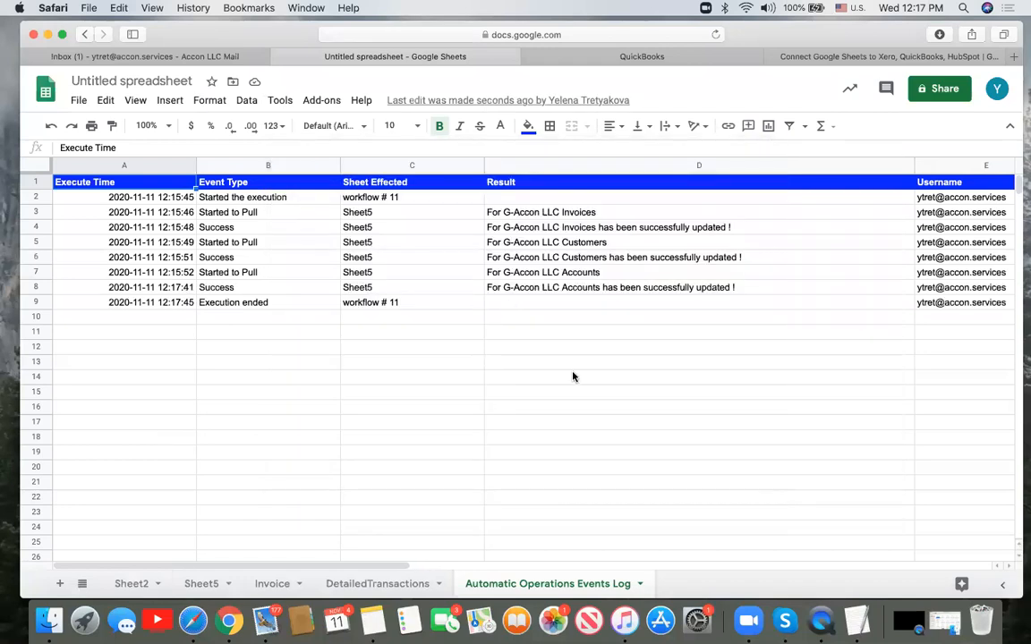
click(284, 200)
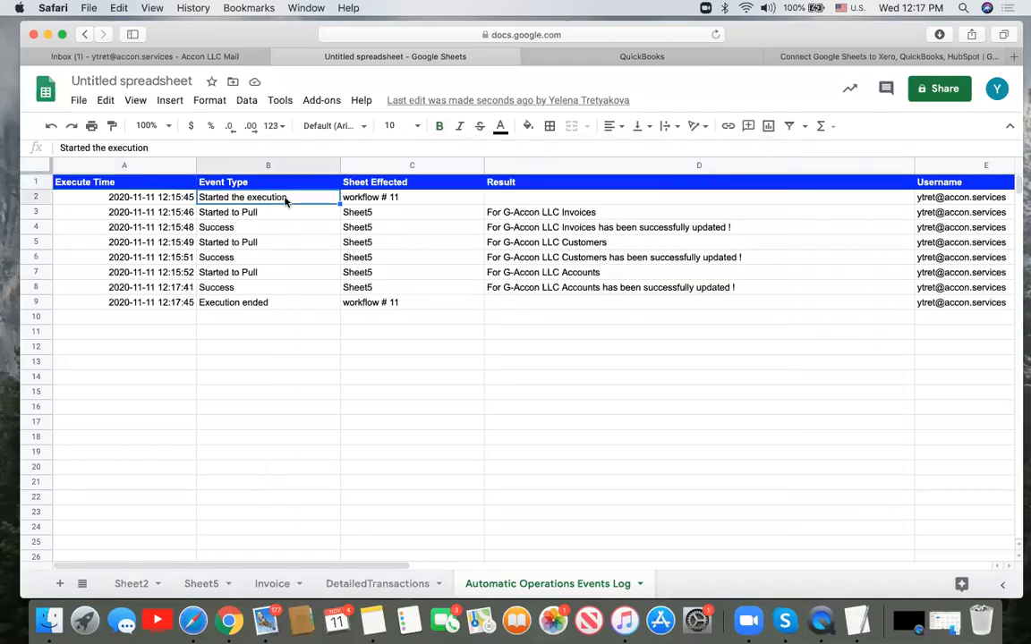
click(379, 202)
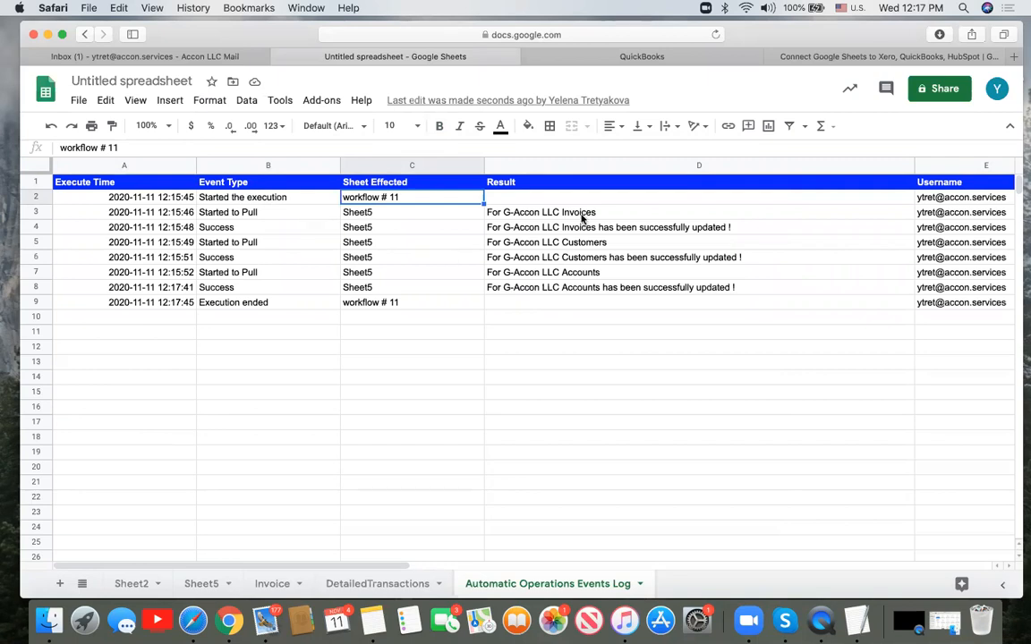
click(233, 230)
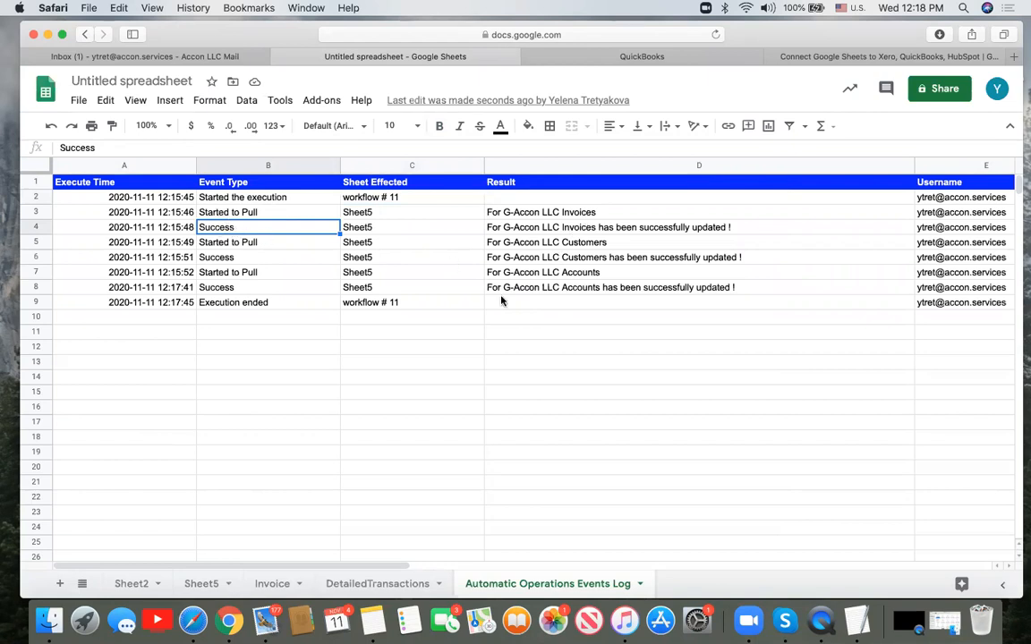
click(581, 249)
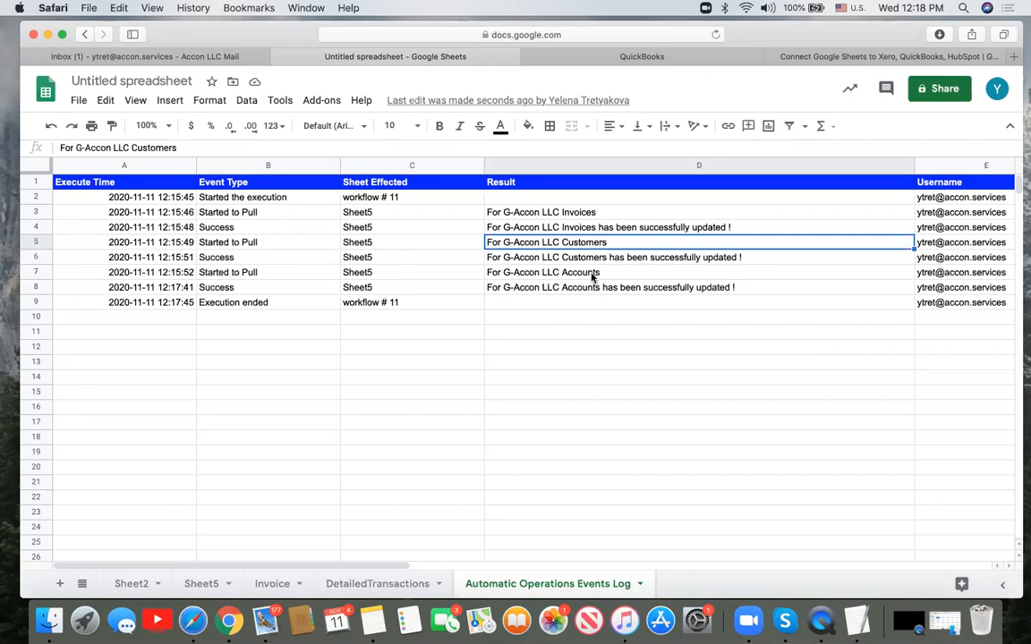
click(205, 584)
scroll(588, 438, right, 1)
scroll(587, 439, left, 1)
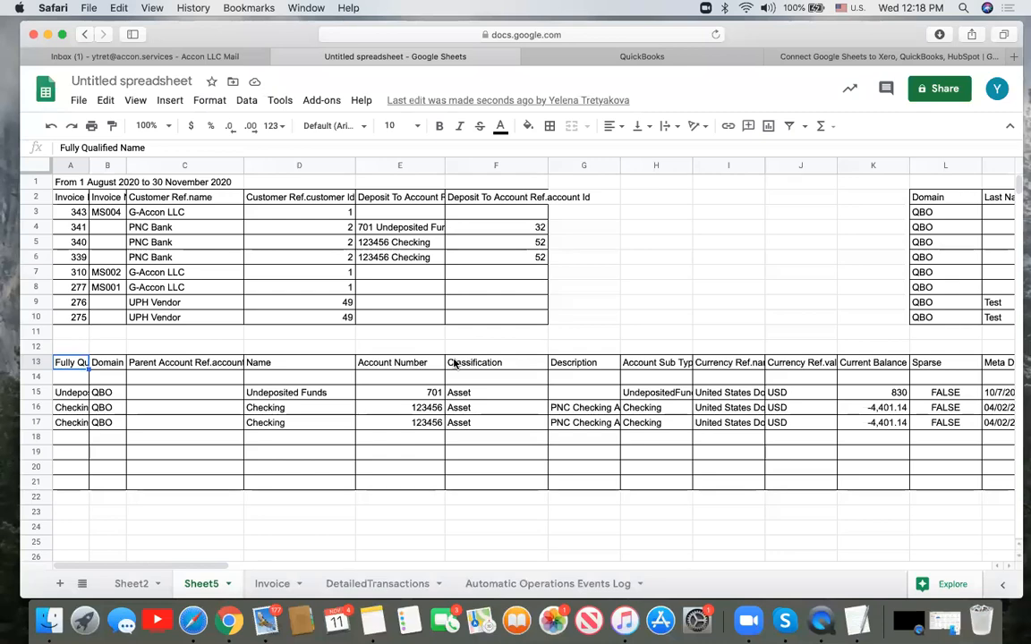
scroll(454, 363, right, 15)
scroll(454, 363, right, 15)
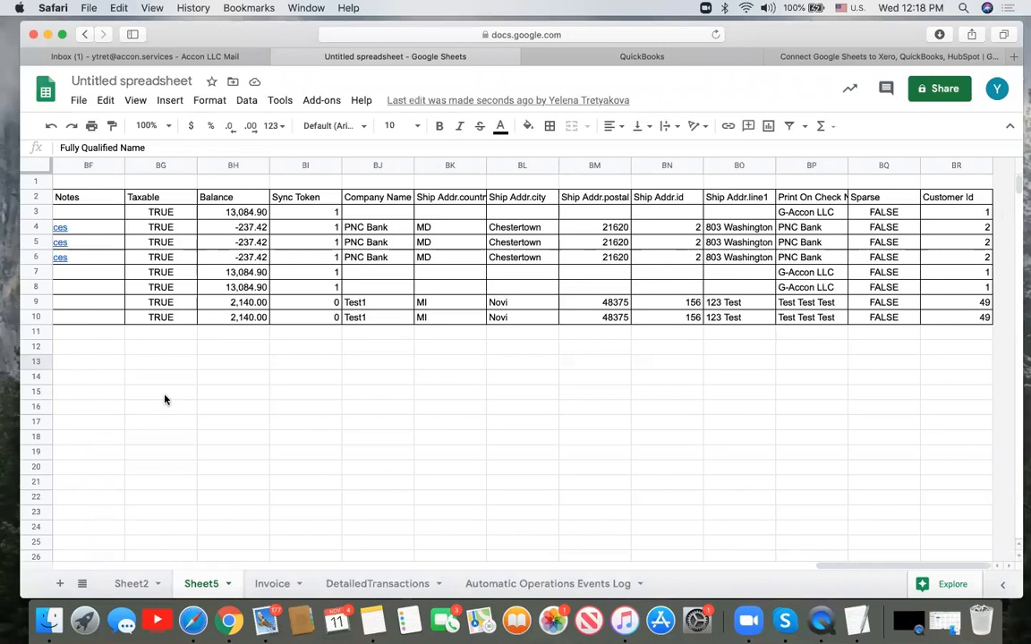
scroll(165, 400, left, 20)
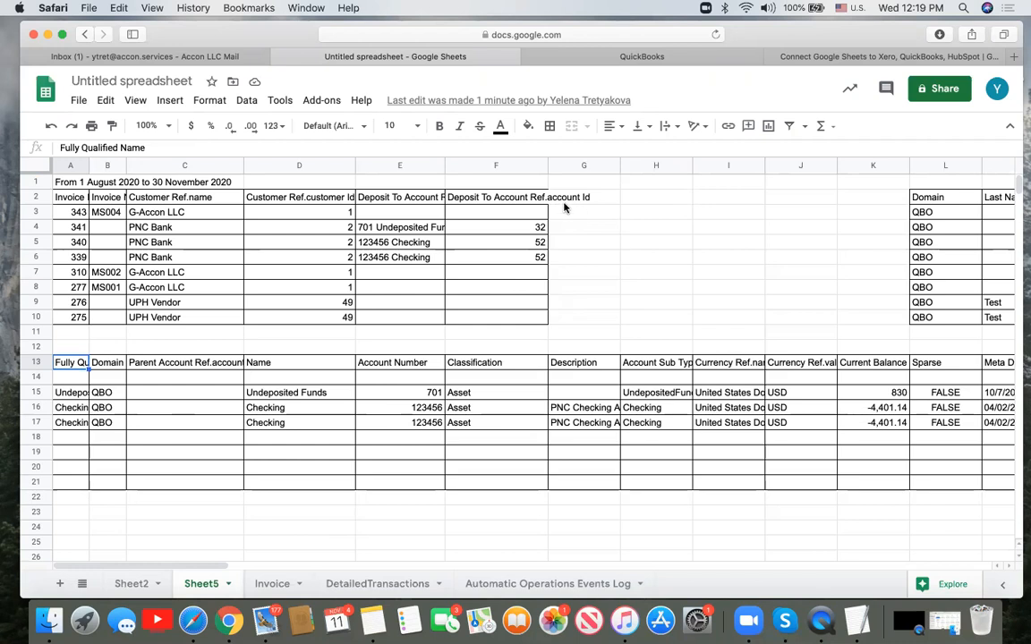
- Start a new G-Accon Get Accounting Data pull using the Invoices table
click(331, 102)
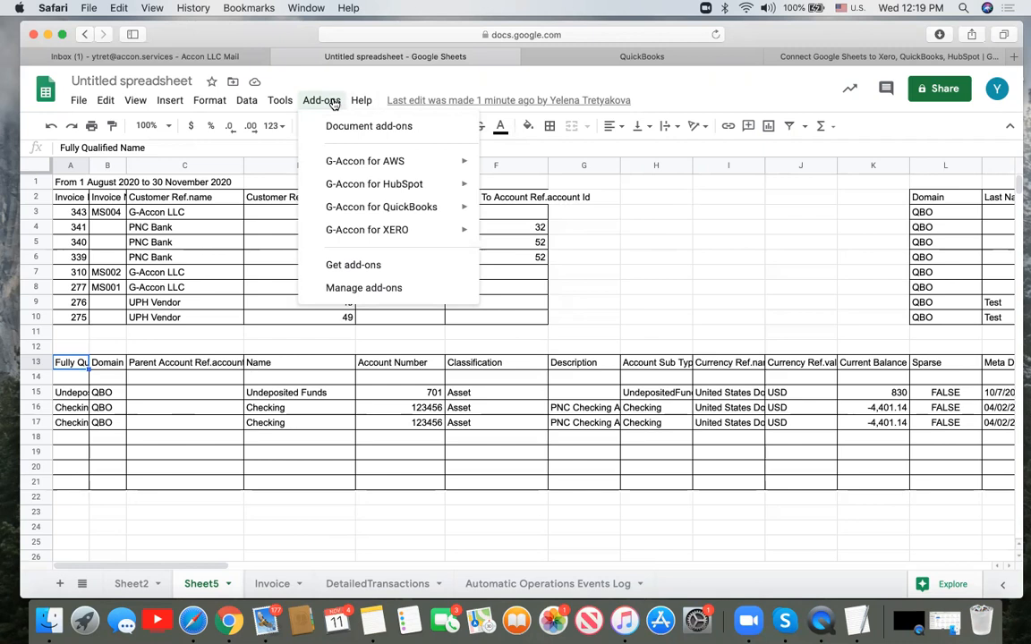
mouse_move(379, 209)
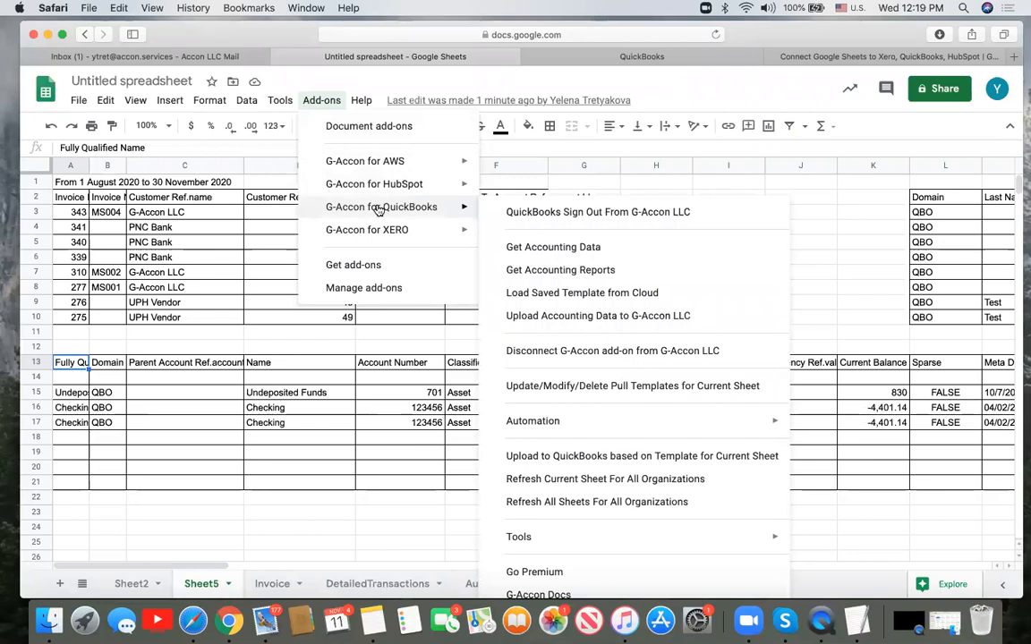
click(535, 246)
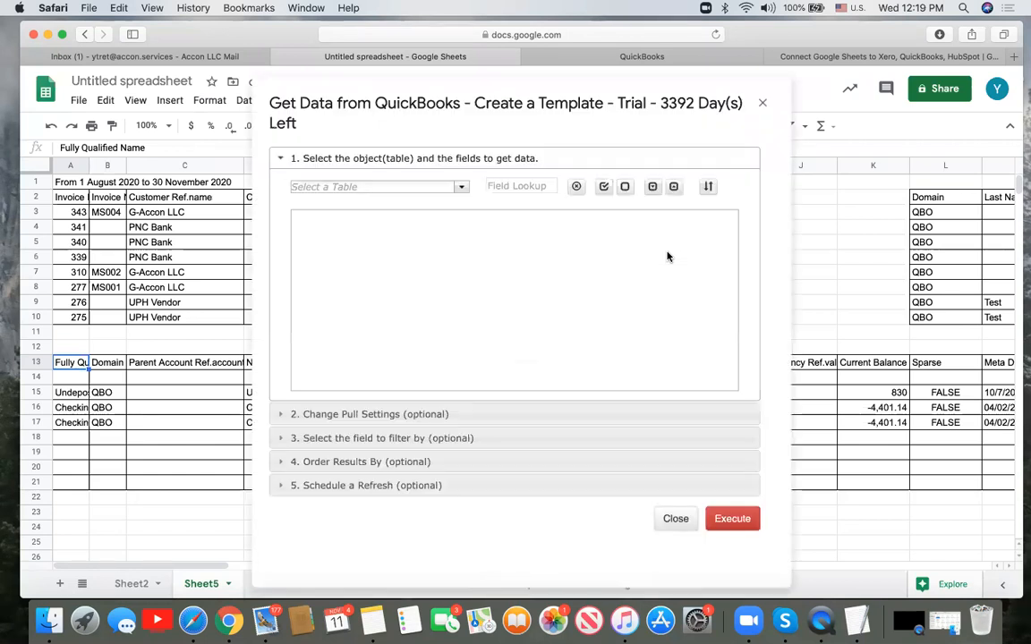
click(461, 188)
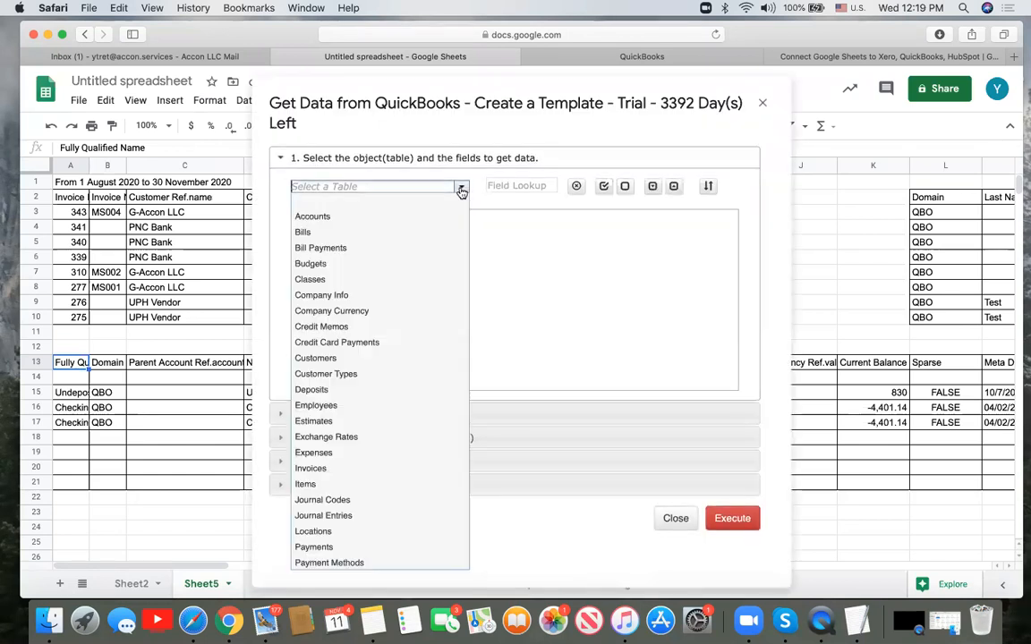
click(398, 468)
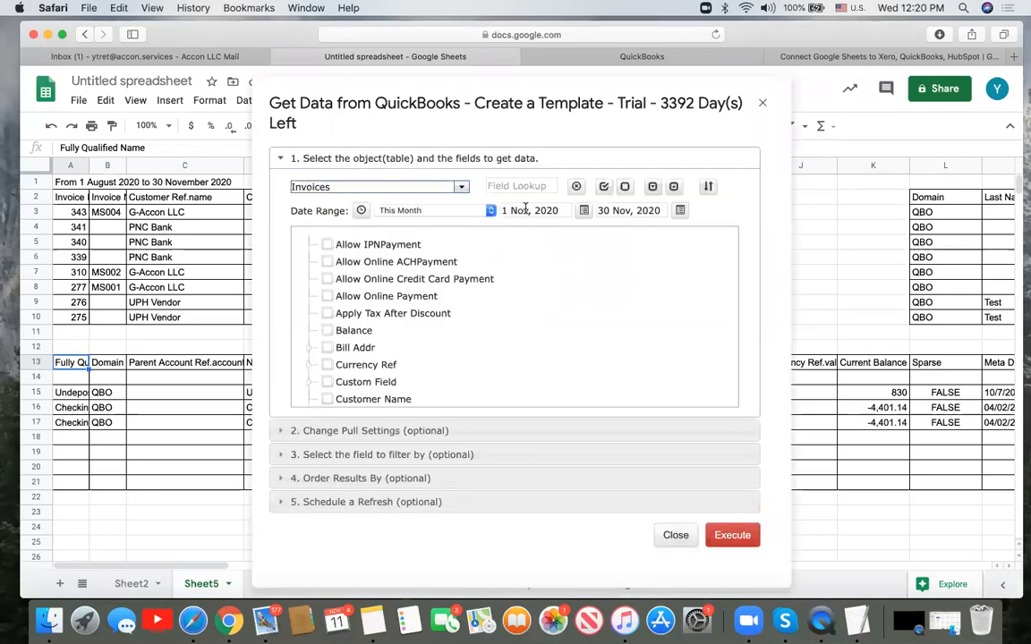
- Tick the Customer Name, Customer Ref, Due Date and Email fields
scroll(586, 305, down, 5)
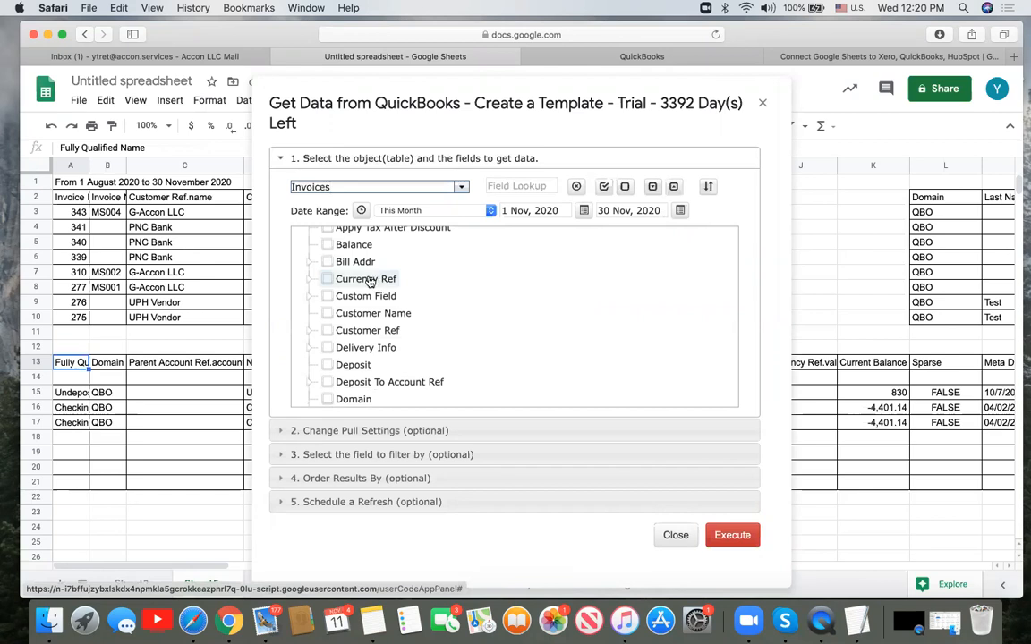
click(327, 315)
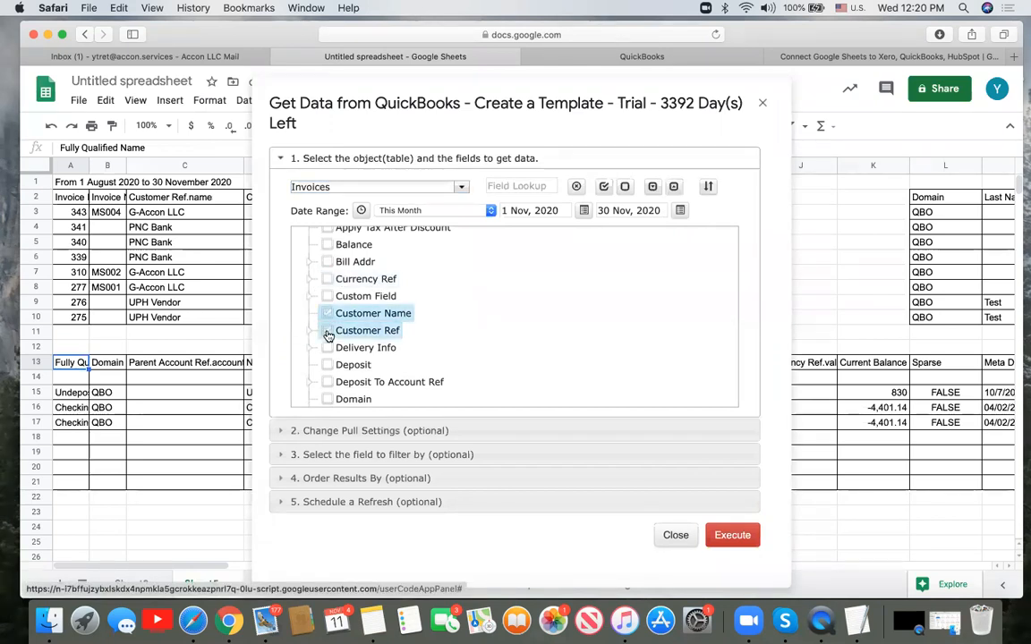
click(327, 331)
scroll(554, 331, down, 1)
scroll(554, 331, down, 2)
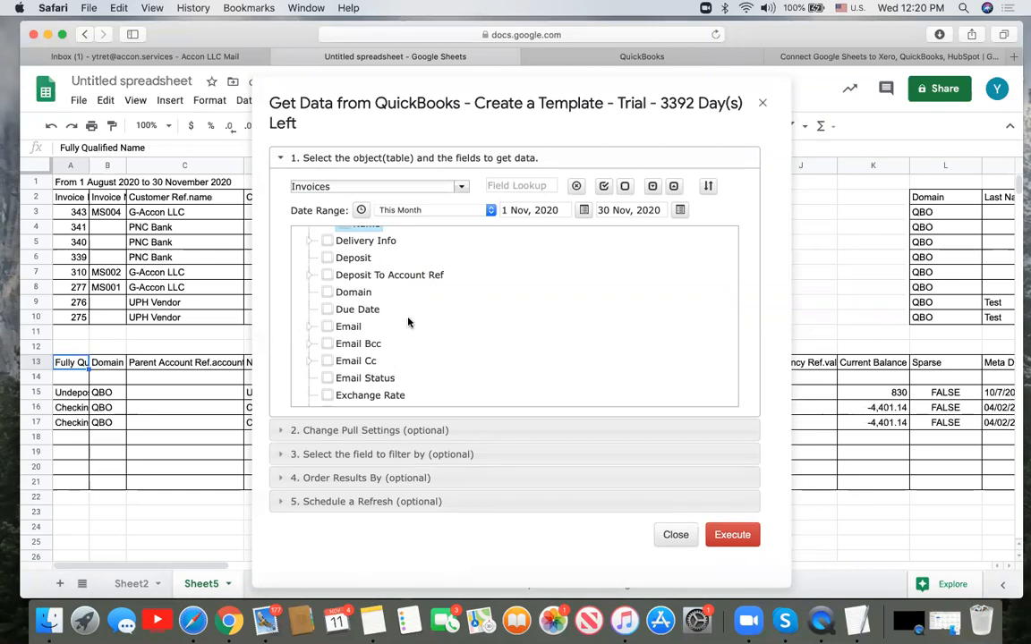
click(327, 310)
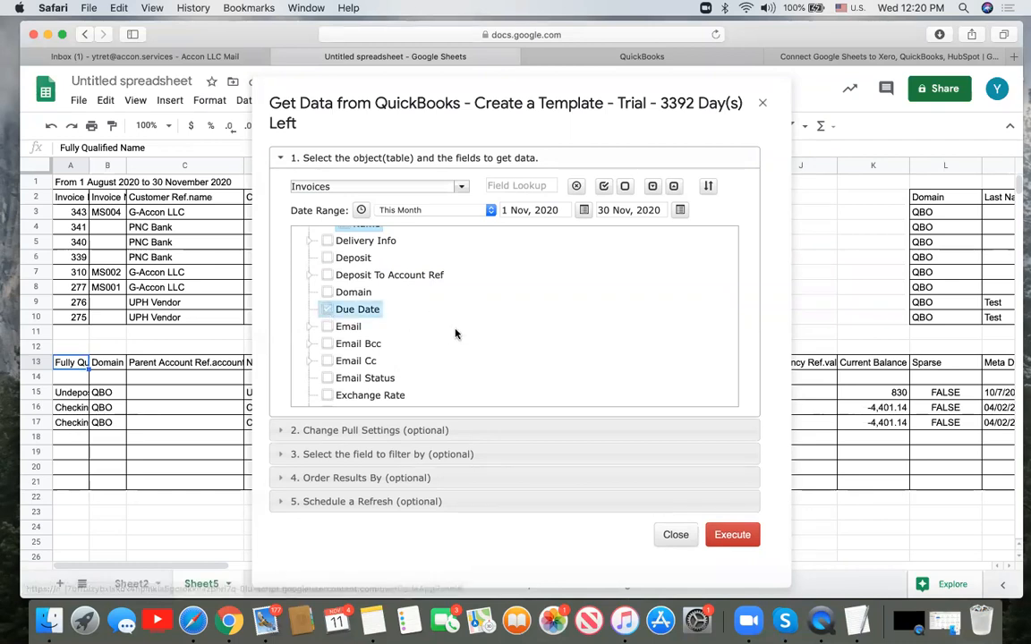
scroll(455, 334, down, 1)
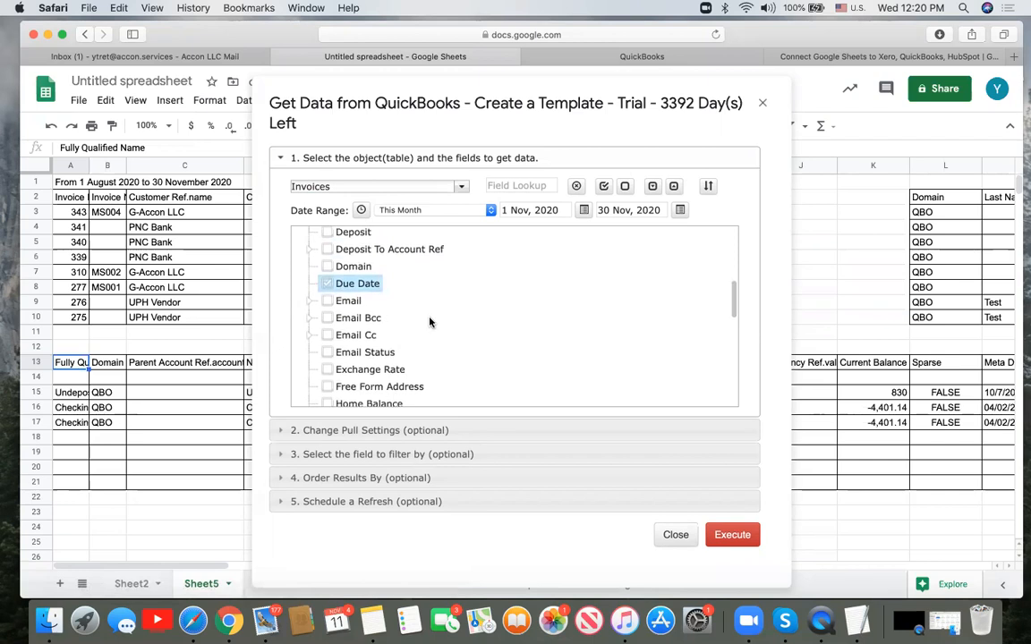
click(329, 304)
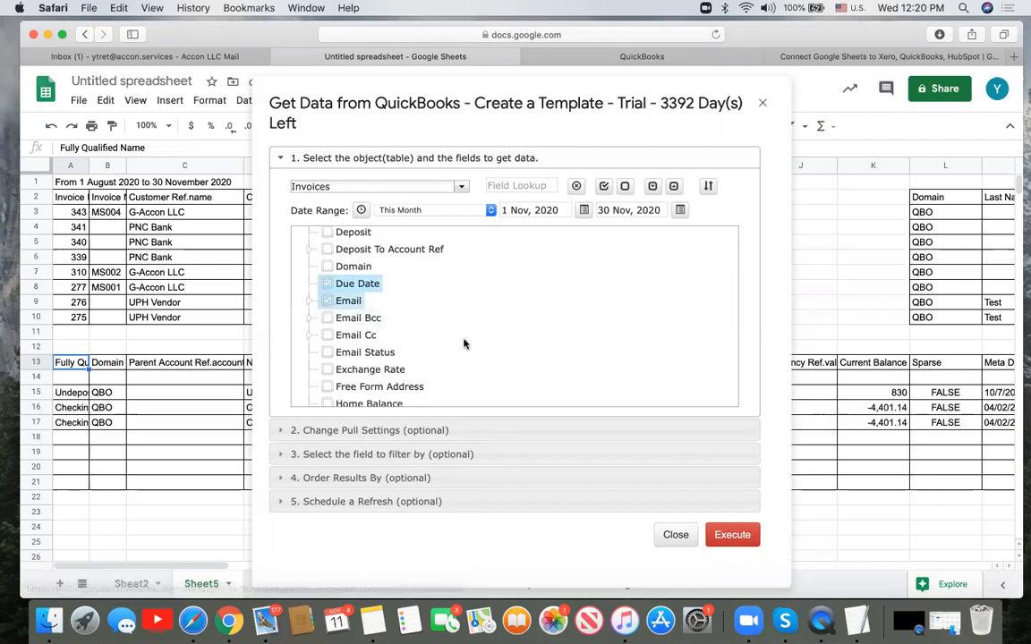
scroll(465, 344, down, 3)
scroll(464, 344, down, 3)
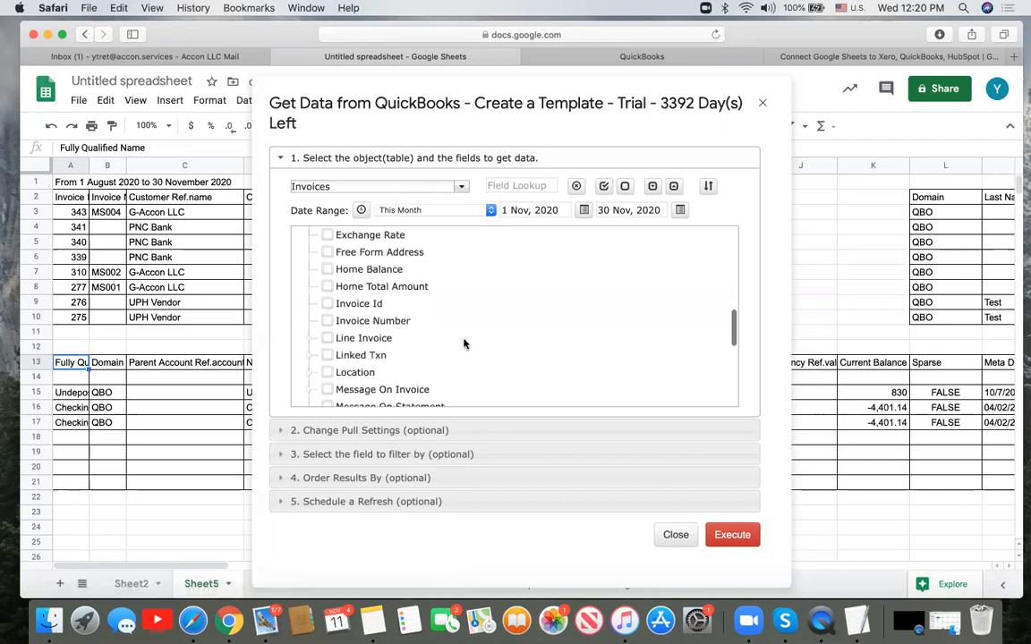
- Tick Invoice Id, Invoice Number, Line Invoice, Location, Payment Method Ref and Total Amount fields
click(326, 307)
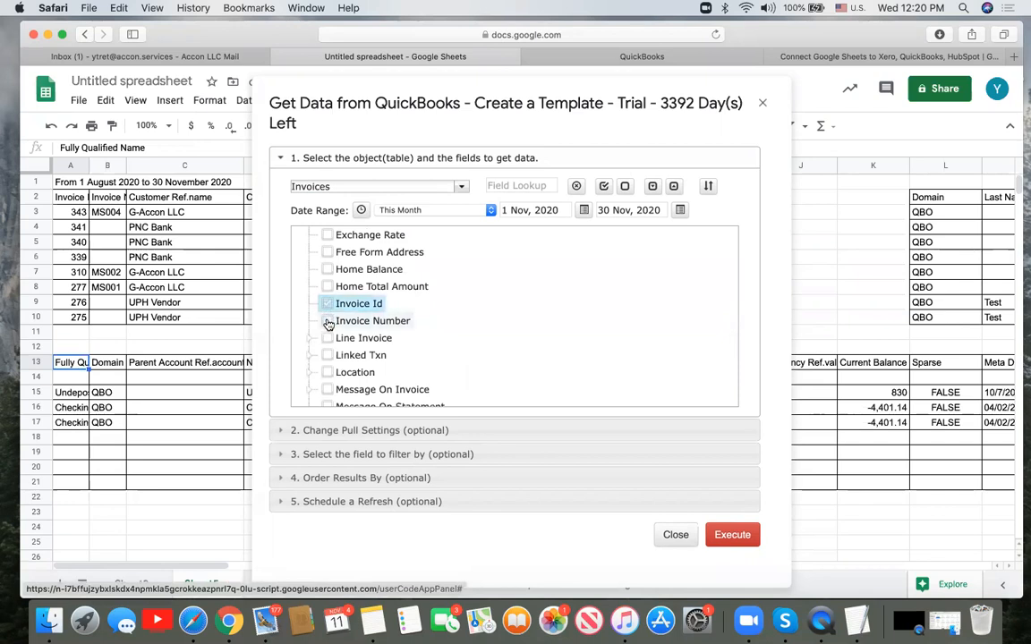
click(327, 321)
click(309, 338)
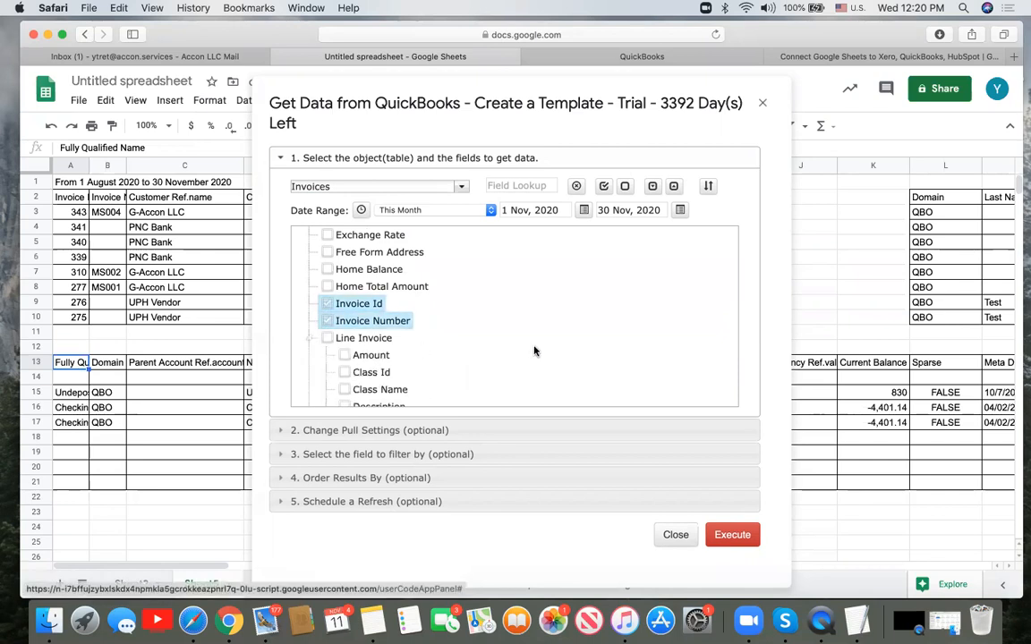
scroll(534, 351, down, 3)
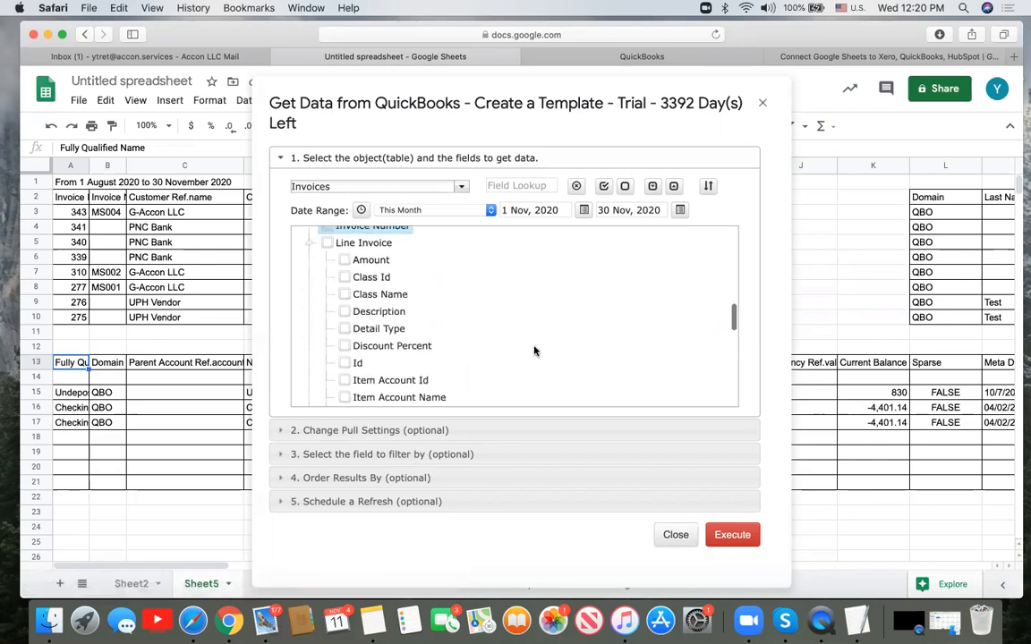
click(330, 255)
scroll(511, 332, down, 5)
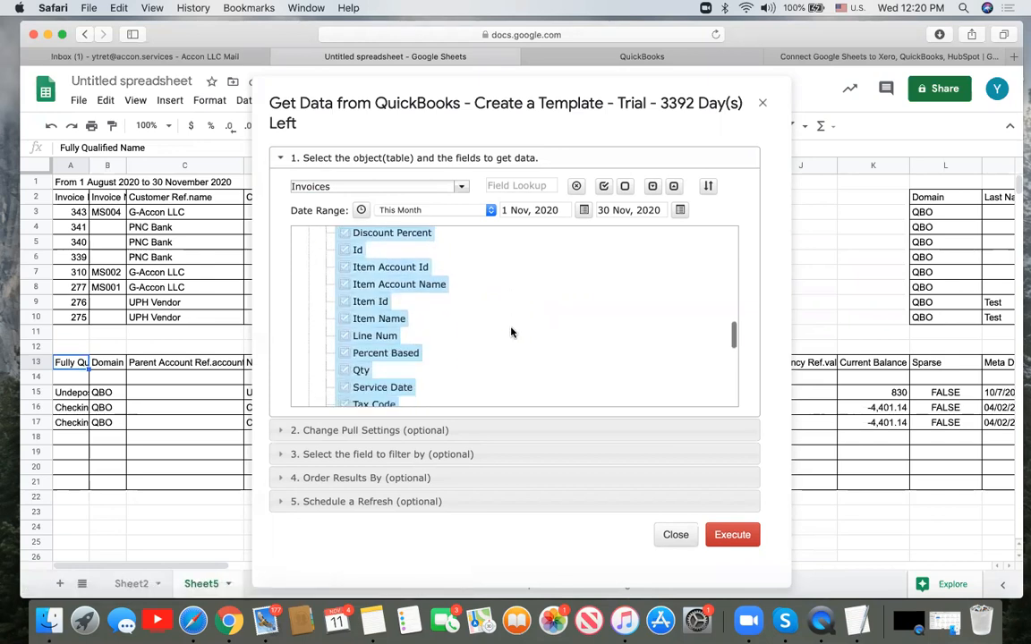
scroll(511, 332, down, 5)
scroll(511, 332, down, 2)
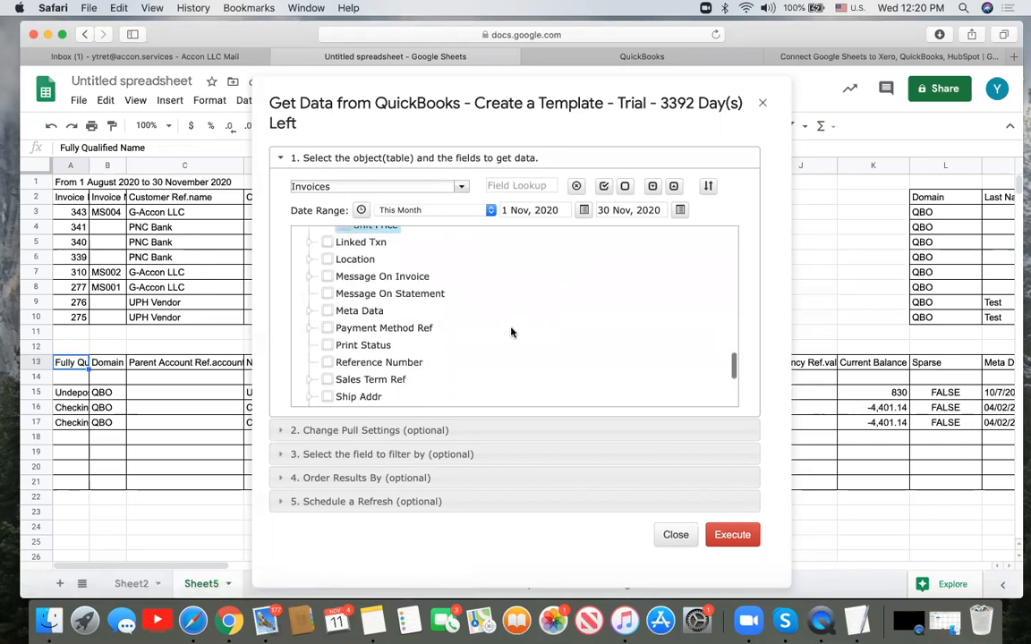
click(328, 260)
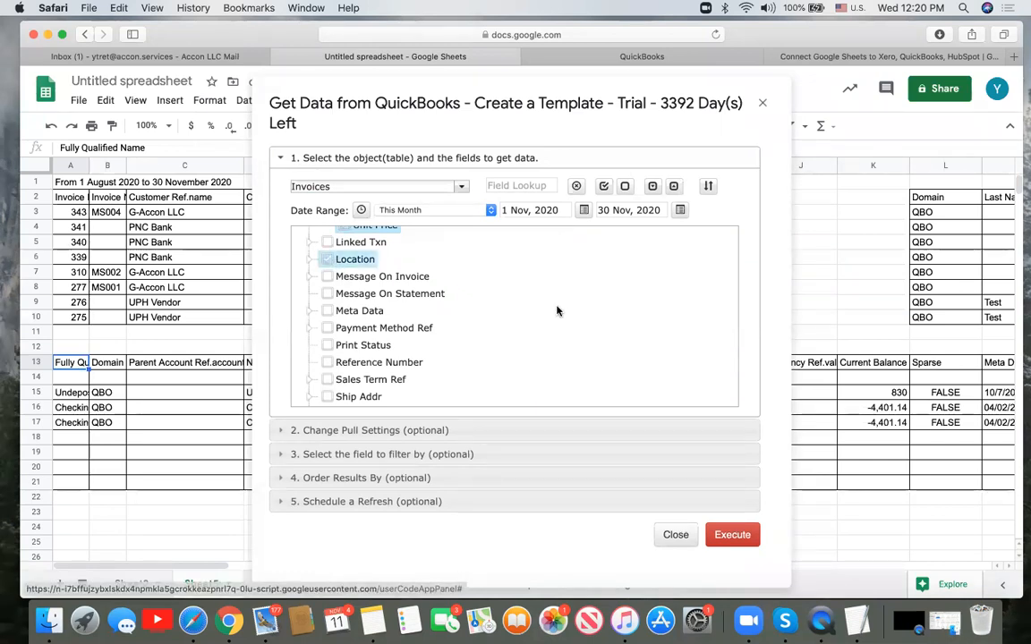
scroll(491, 309, down, 2)
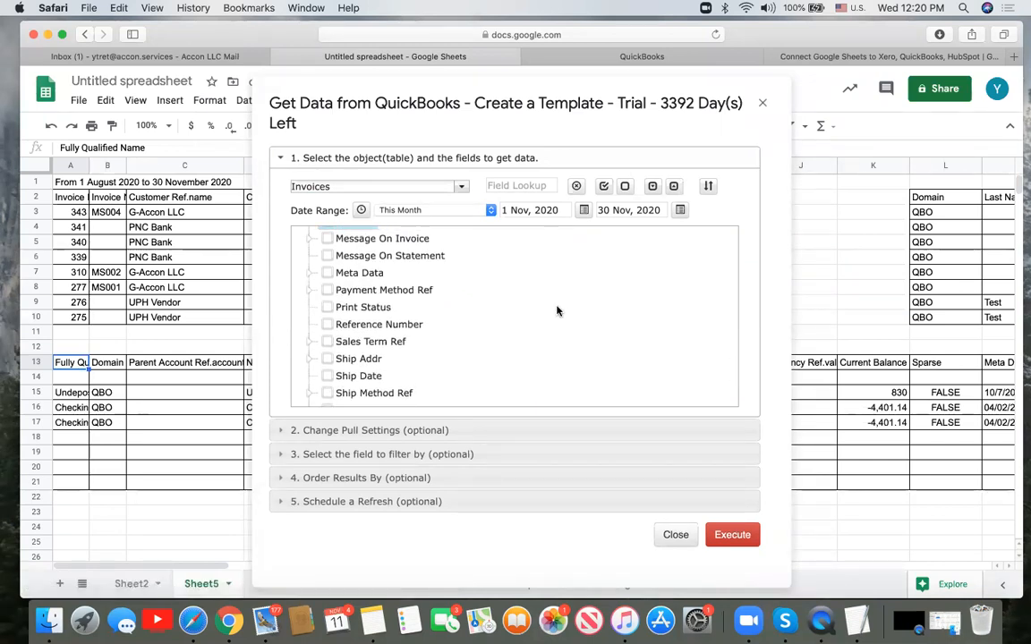
click(327, 292)
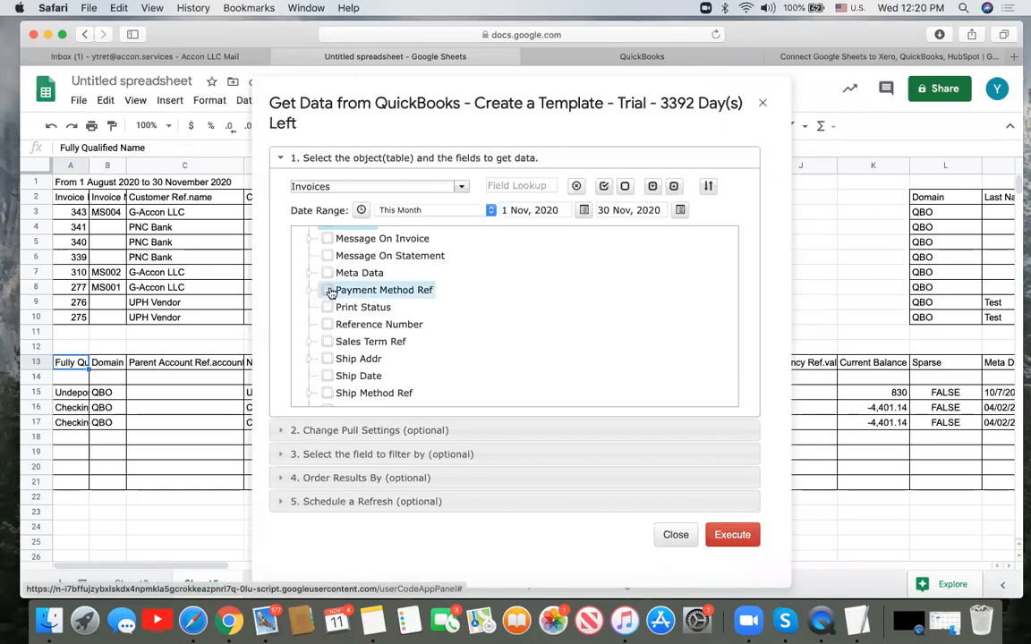
scroll(540, 329, down, 4)
scroll(539, 328, down, 3)
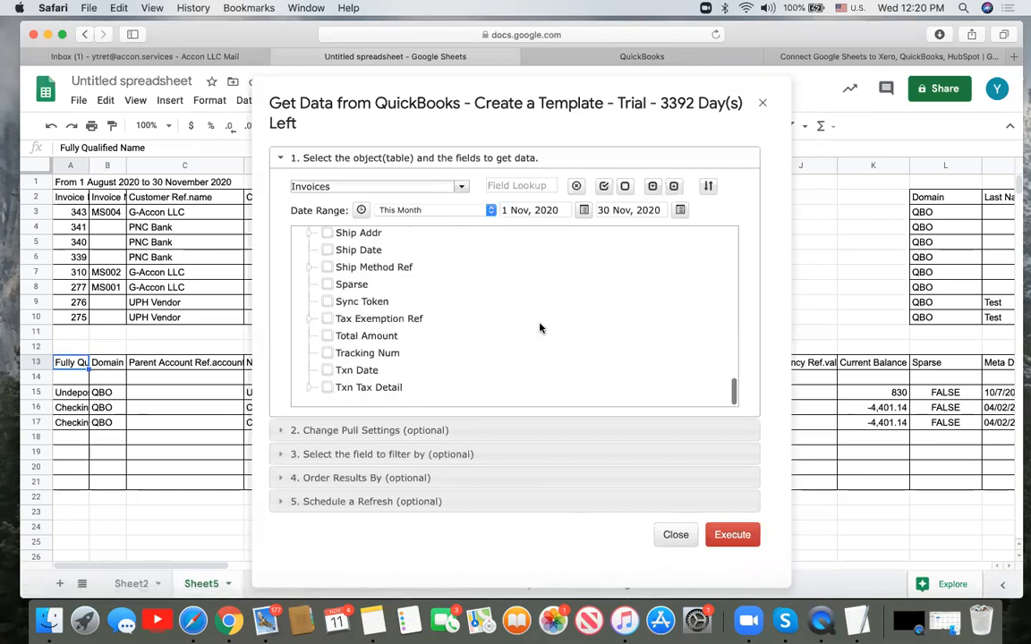
click(327, 338)
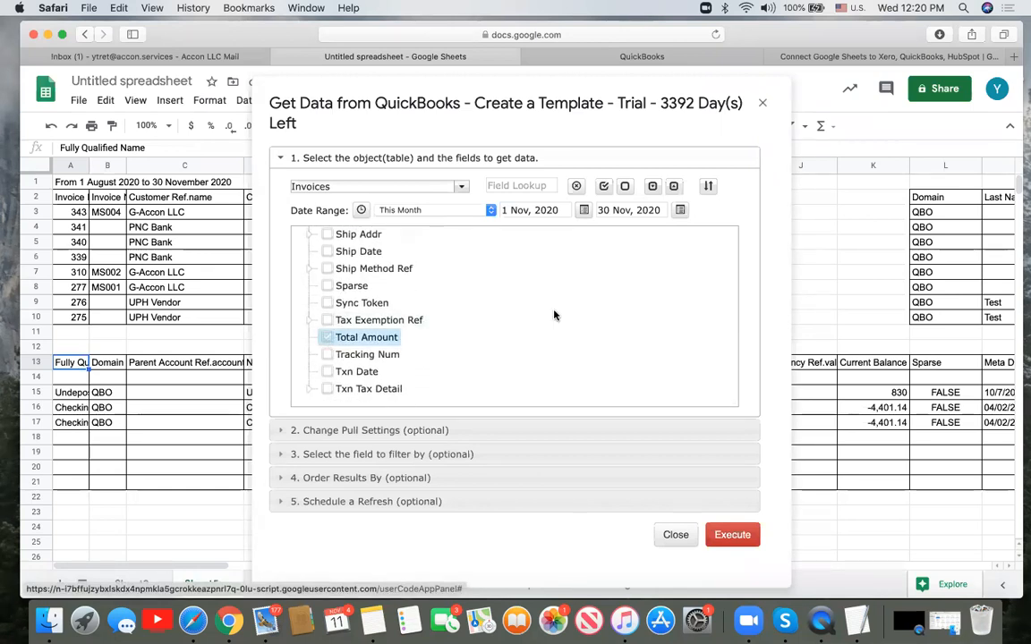
scroll(554, 315, up, 10)
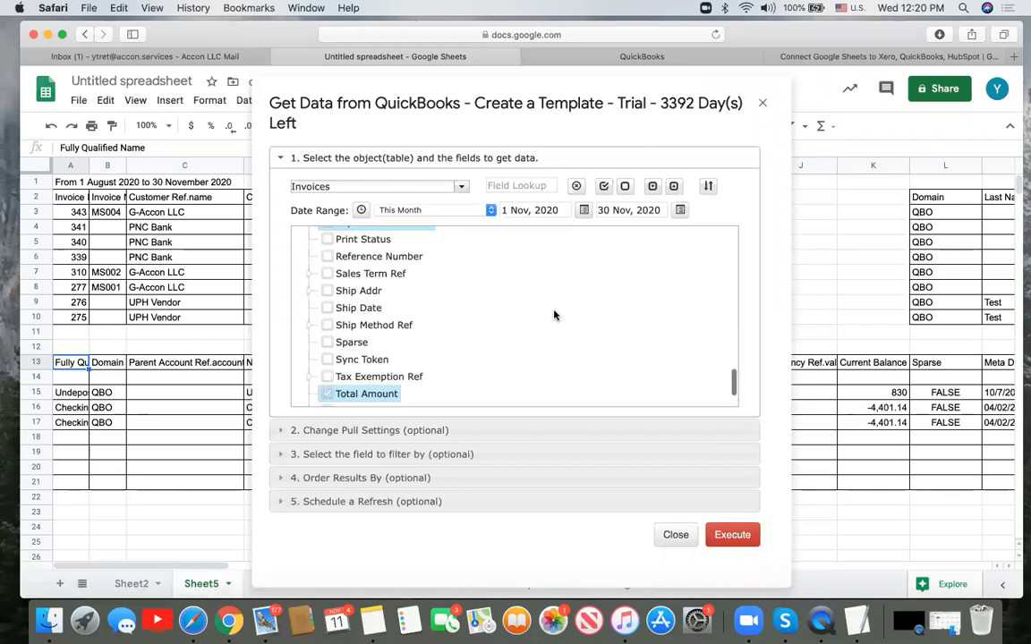
scroll(554, 315, up, 10)
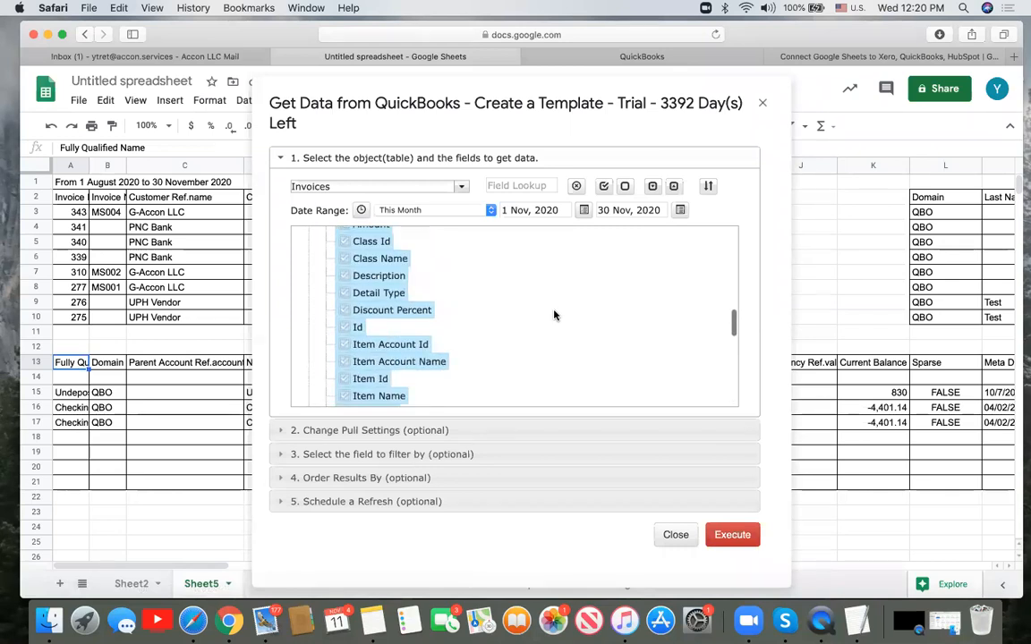
scroll(554, 315, up, 8)
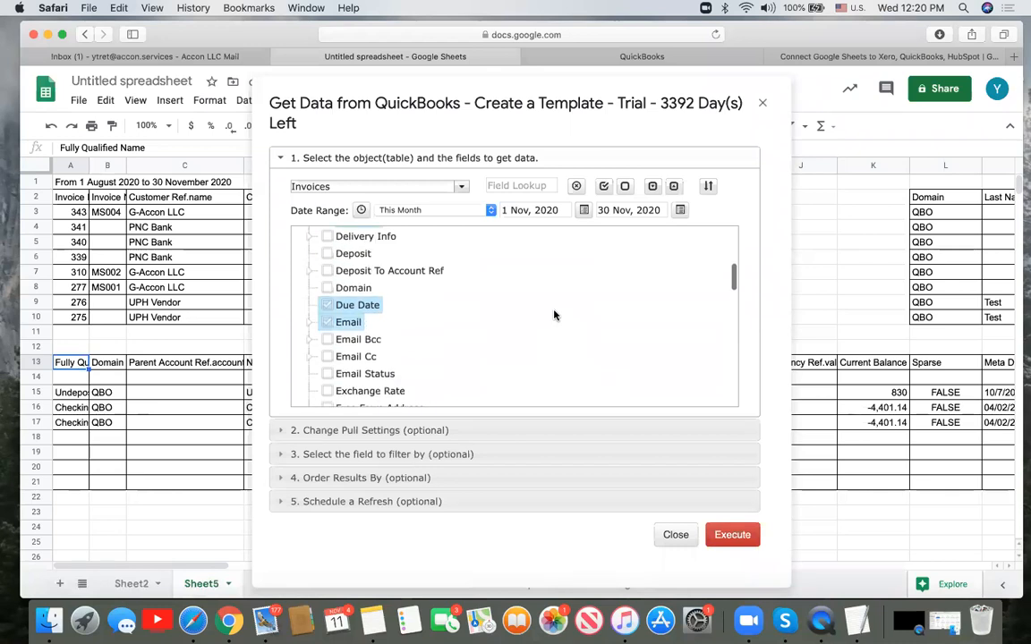
scroll(554, 315, up, 2)
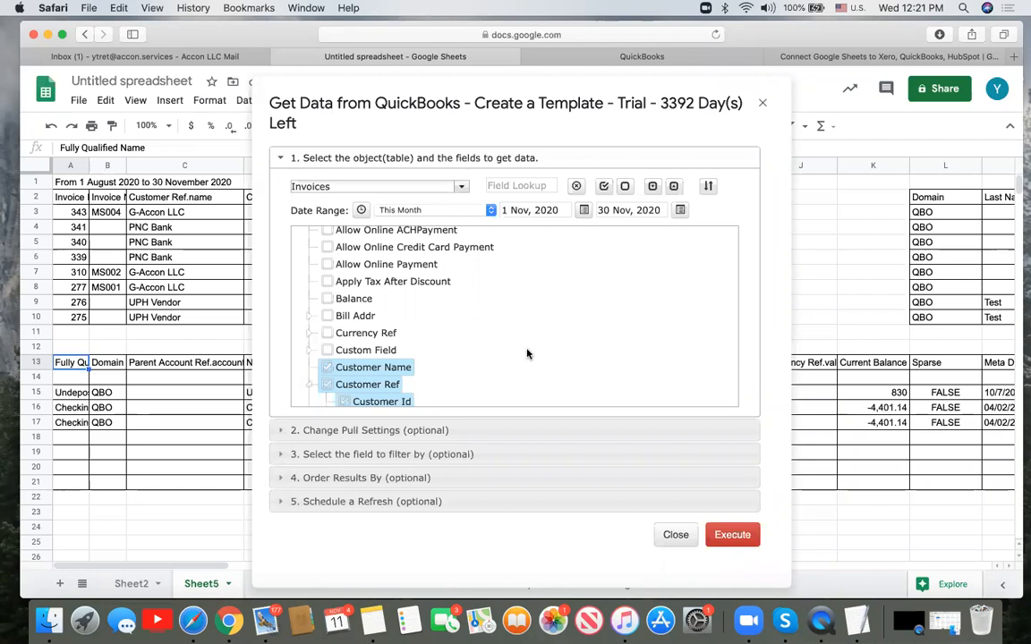
scroll(527, 354, down, 5)
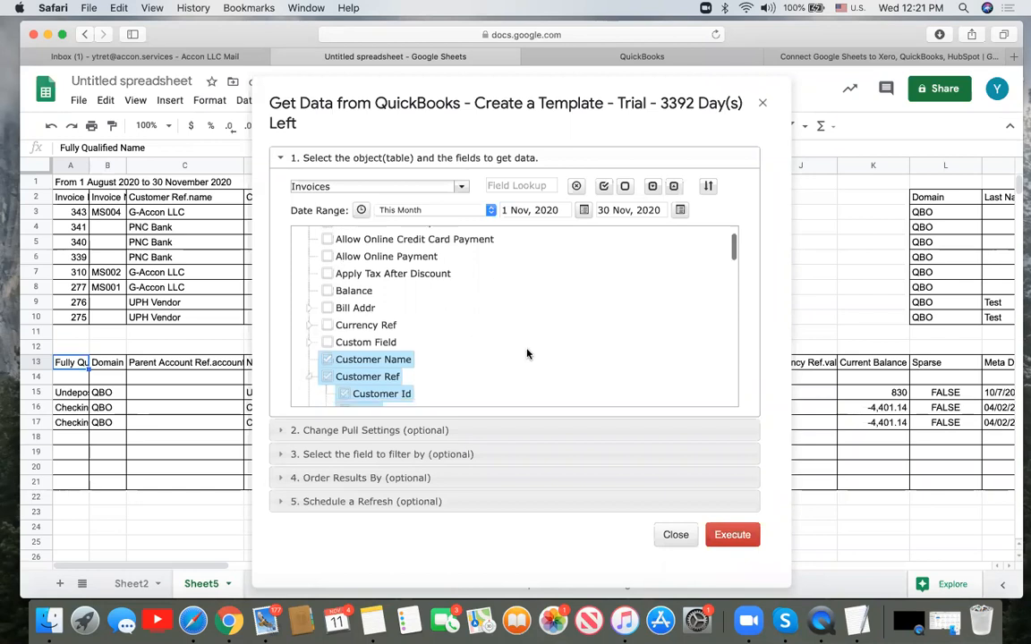
scroll(527, 354, down, 7)
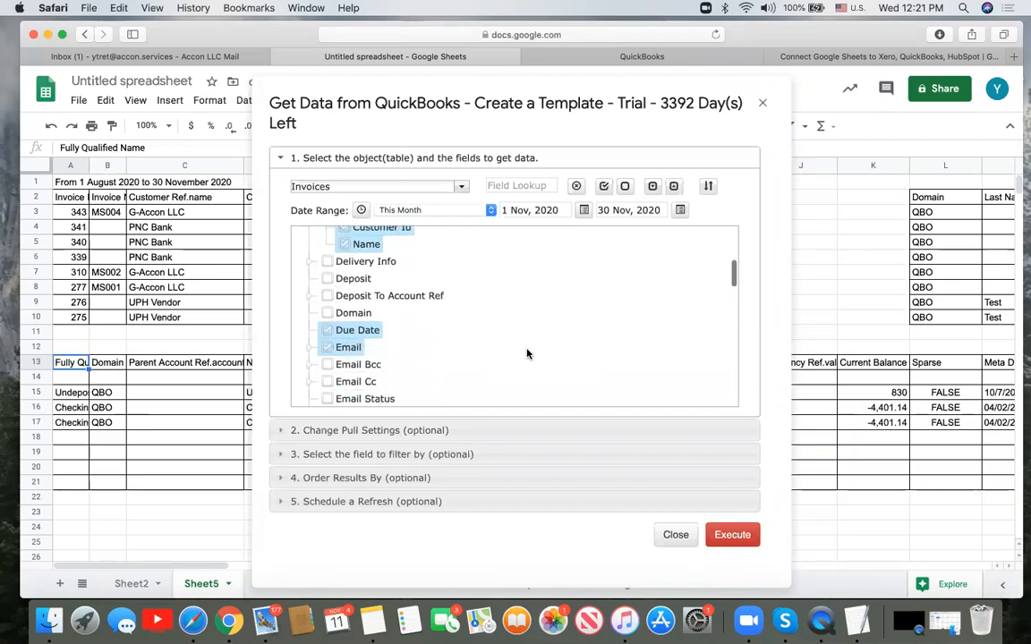
click(383, 431)
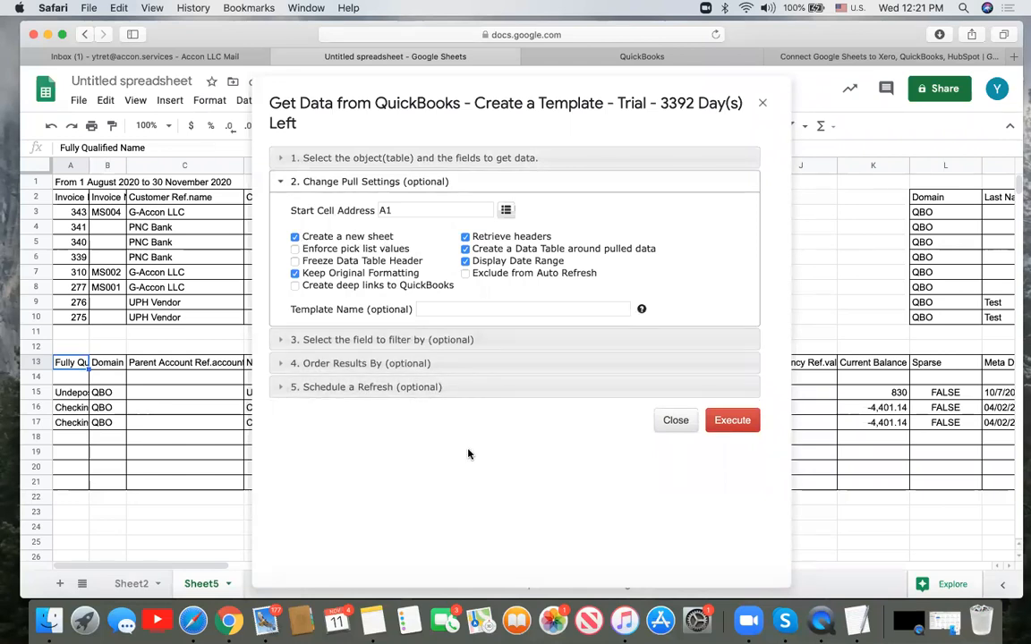
- Run the November 2020 invoice pull, creating sheet Invoice (1) with invoice MS004
click(740, 422)
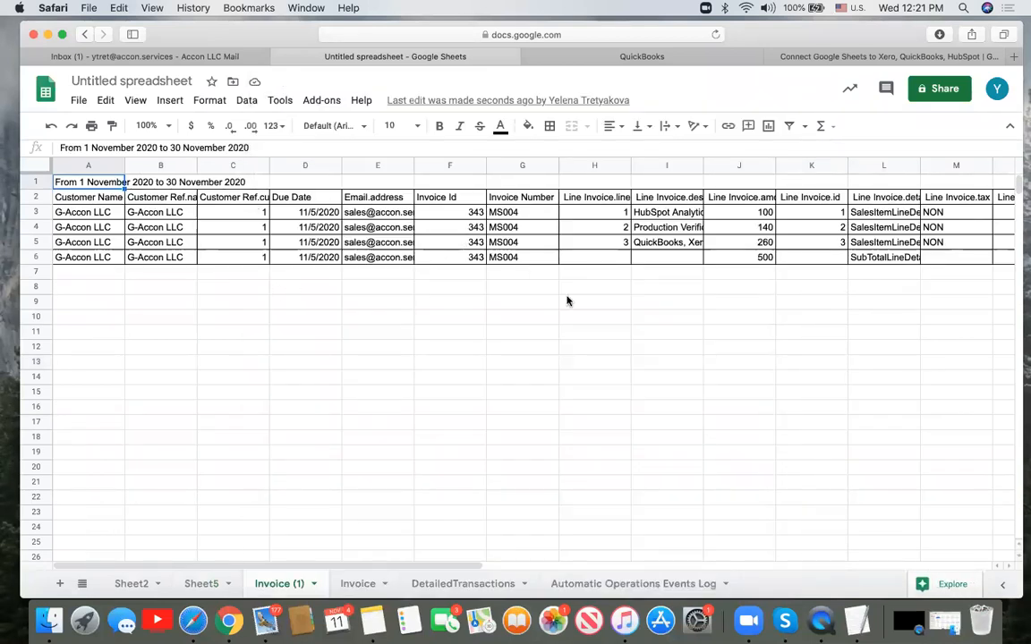
- Open G-Accon's Update/Modify/Delete Pull Templates and pick the Invoices template for editing
click(320, 101)
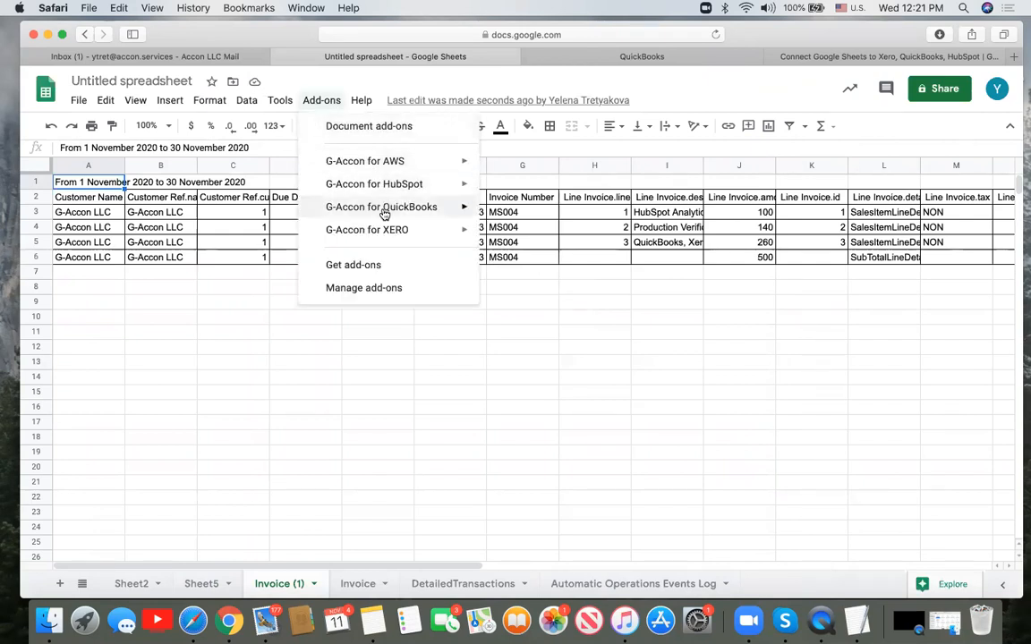
mouse_move(383, 212)
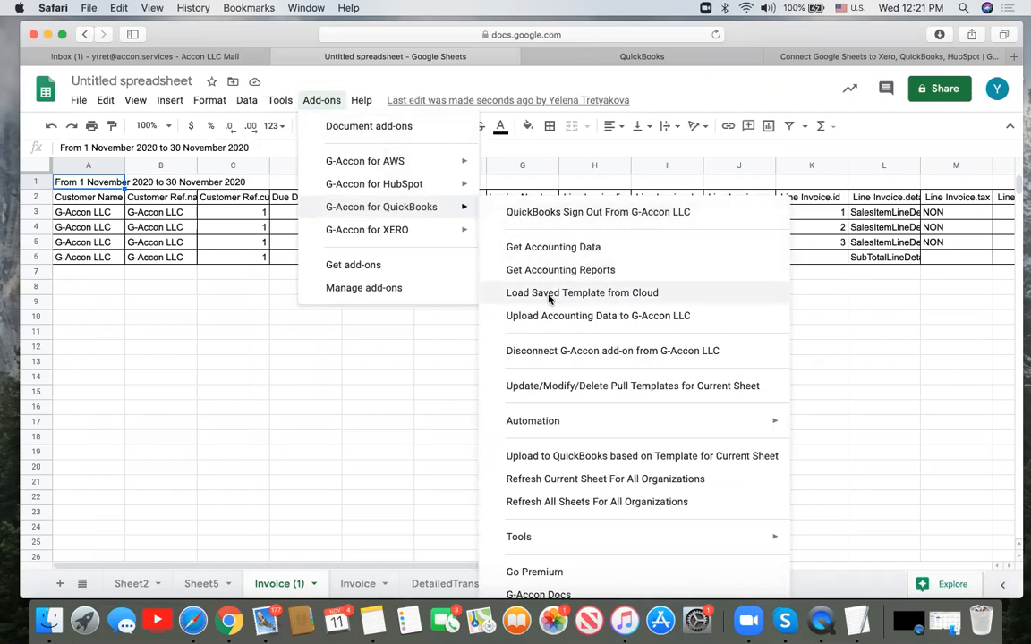
click(558, 386)
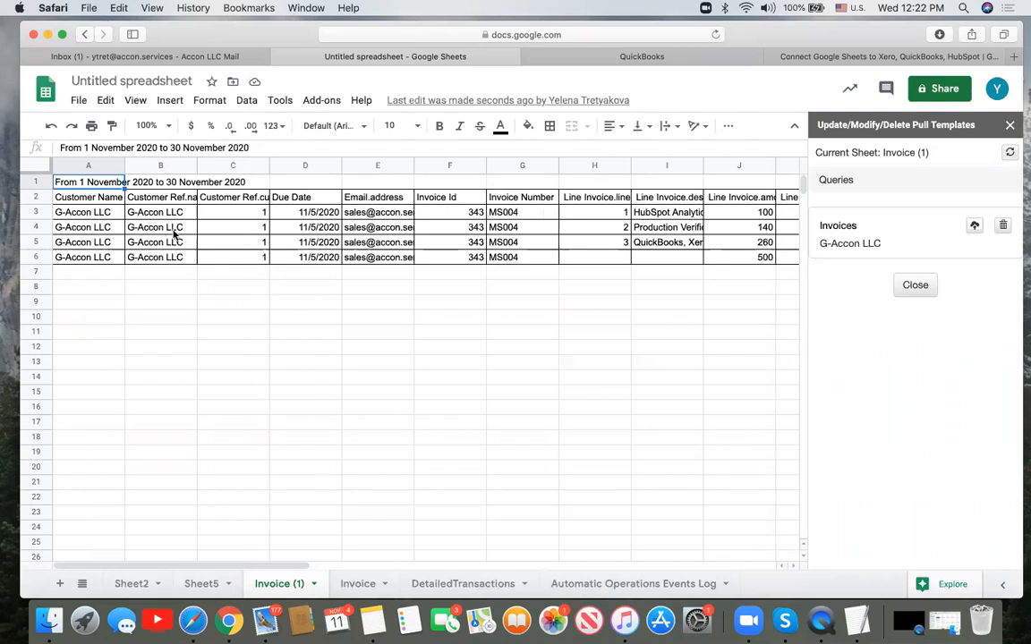
click(840, 230)
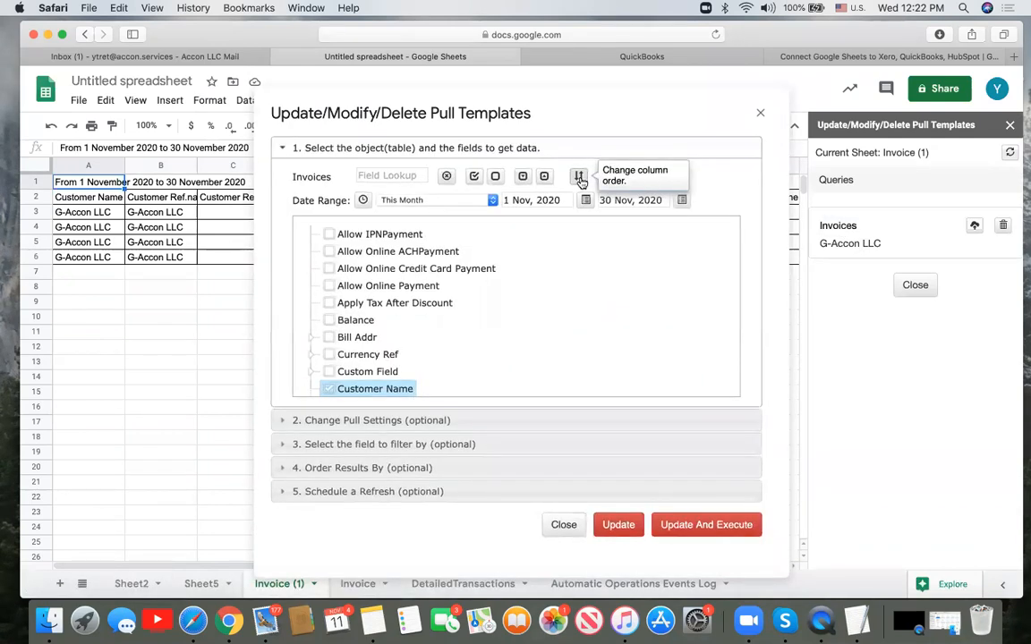
- Move invoiceId and invoiceNumber to the top of the column order, then update and re-run the pull
click(579, 178)
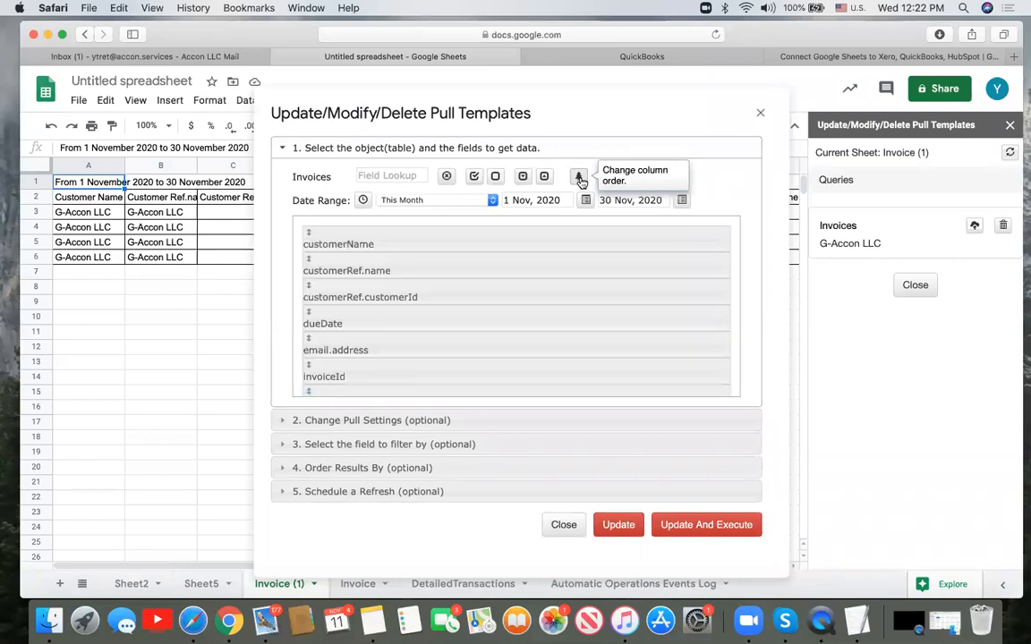
scroll(481, 349, down, 1)
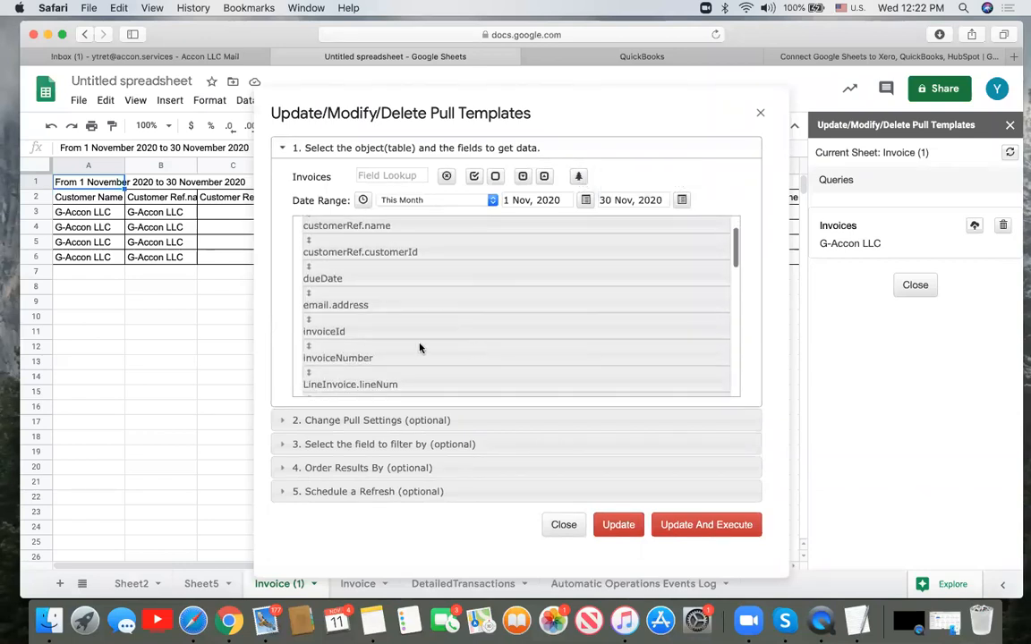
drag(409, 323, 408, 234)
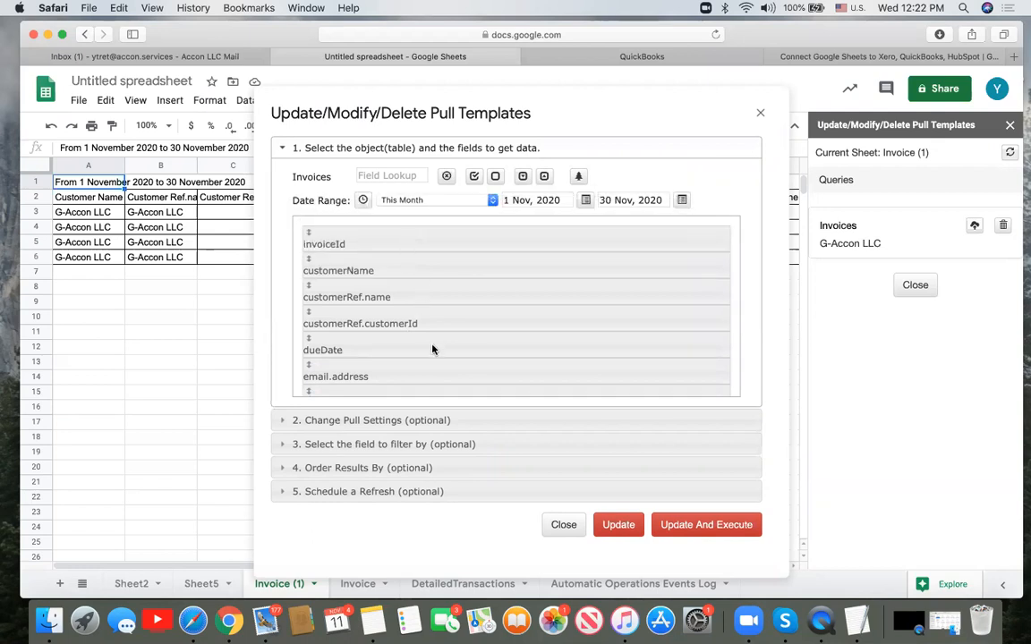
scroll(432, 347, down, 3)
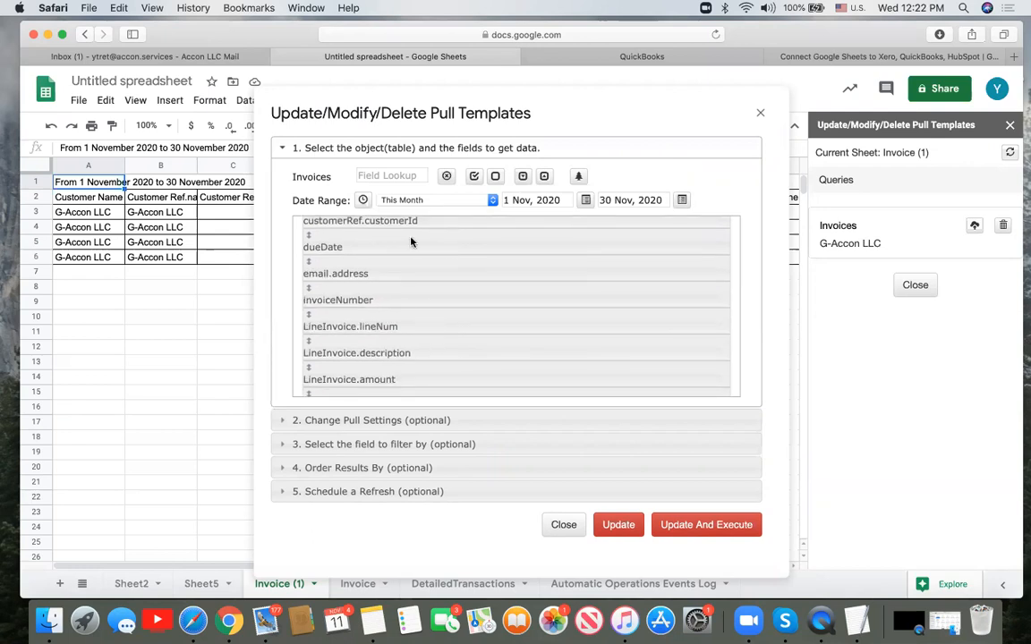
scroll(410, 242, up, 3)
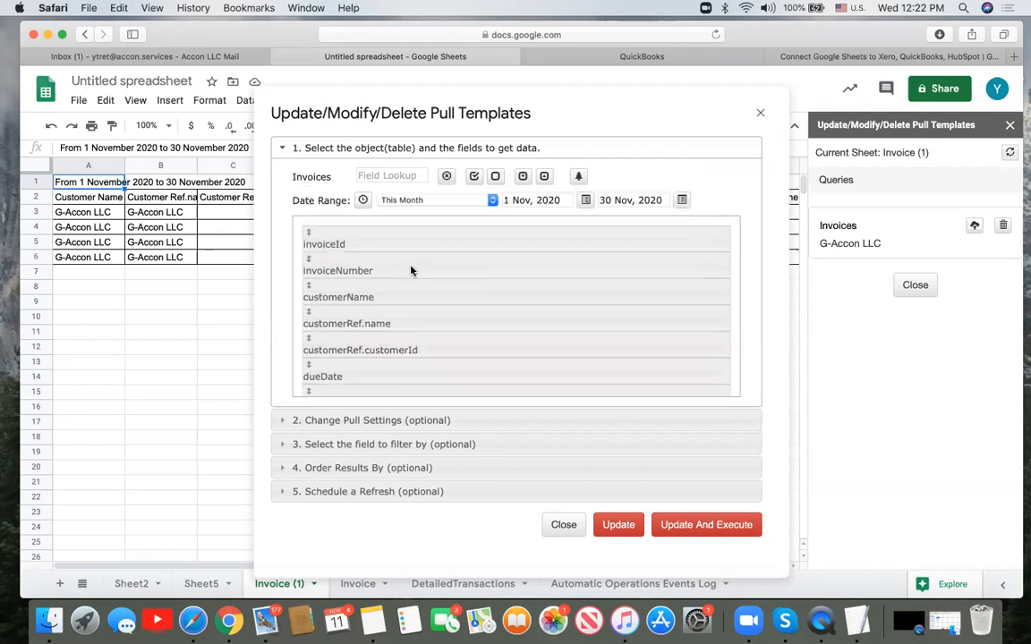
click(691, 526)
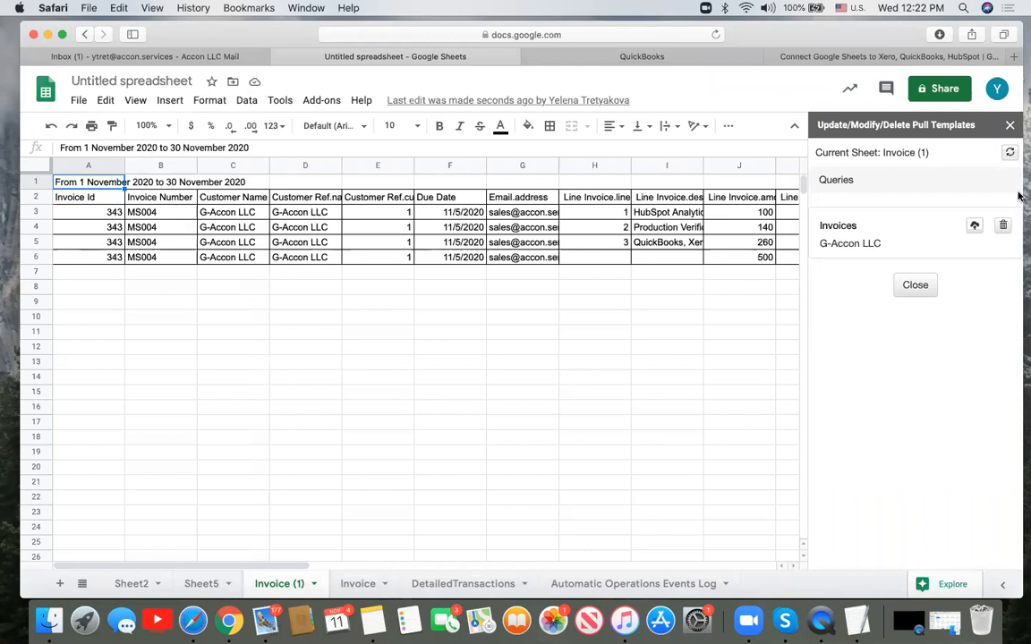
- Duplicate the MS004 invoice rows into rows 7–10 below the table
click(1011, 127)
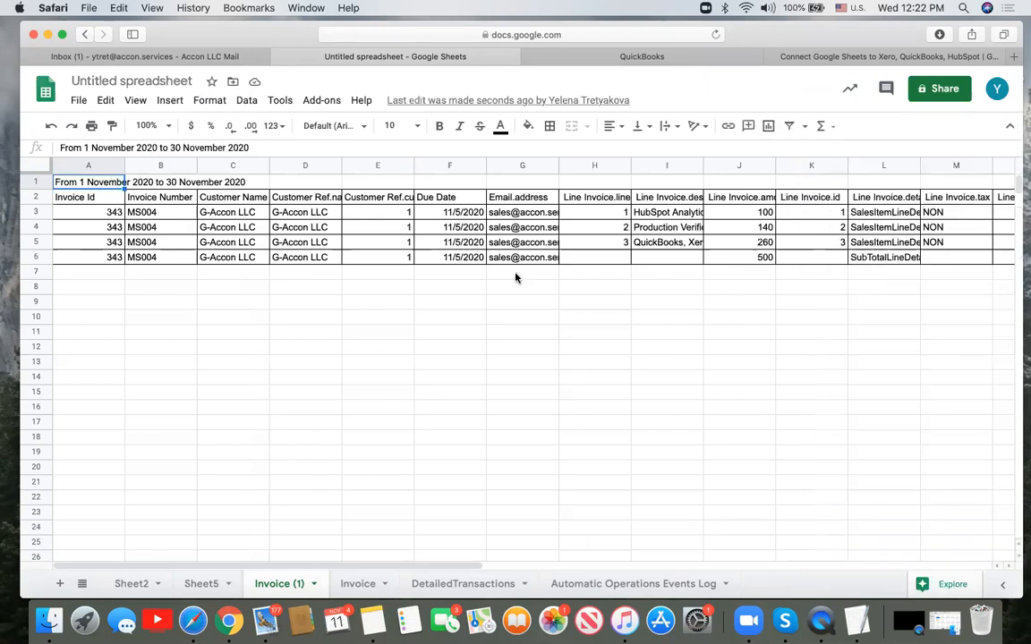
click(36, 198)
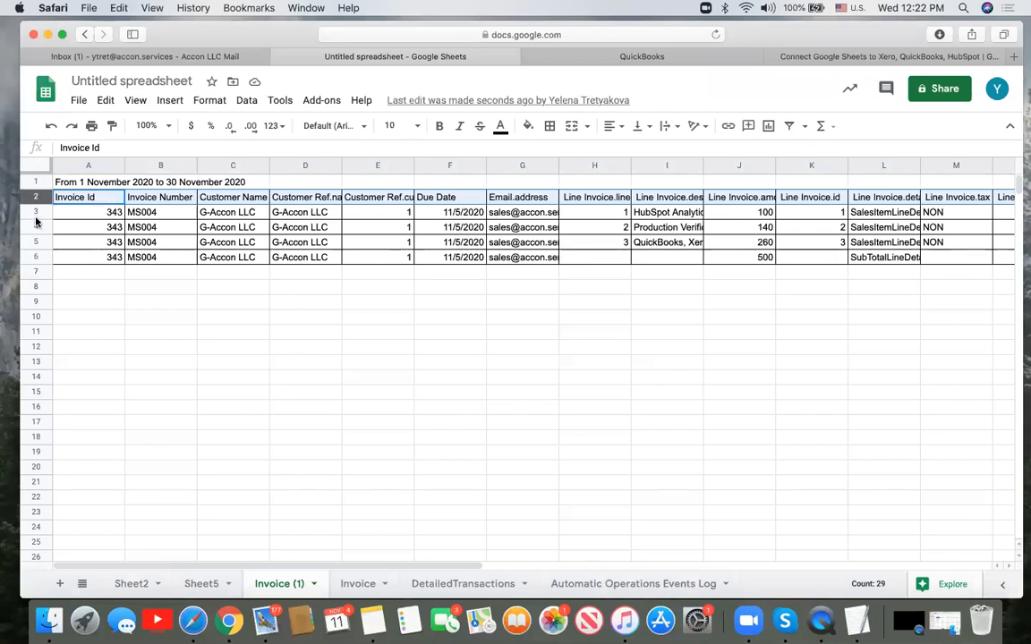
click(34, 212)
drag(34, 212, 38, 257)
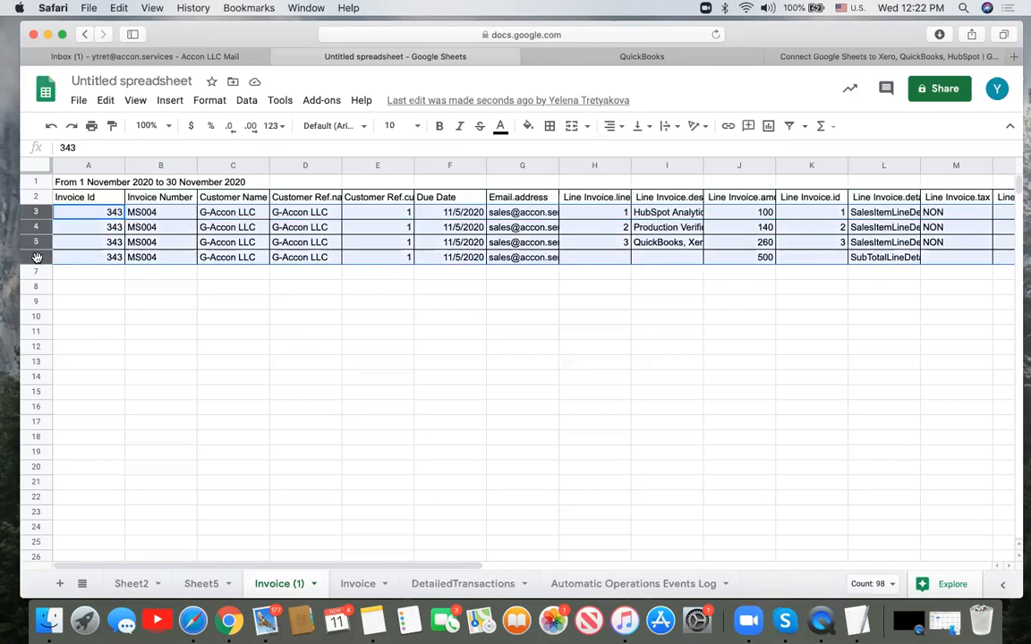
key(cmd+c)
click(37, 272)
key(cmd+v)
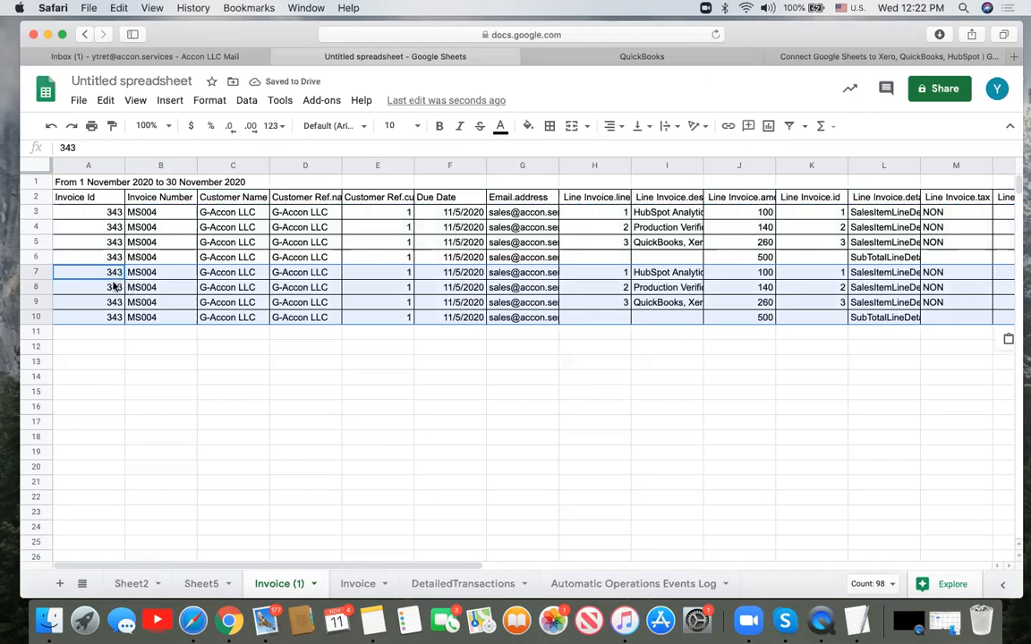
- Clear the copied Invoice Id values in A7 to A10
click(110, 274)
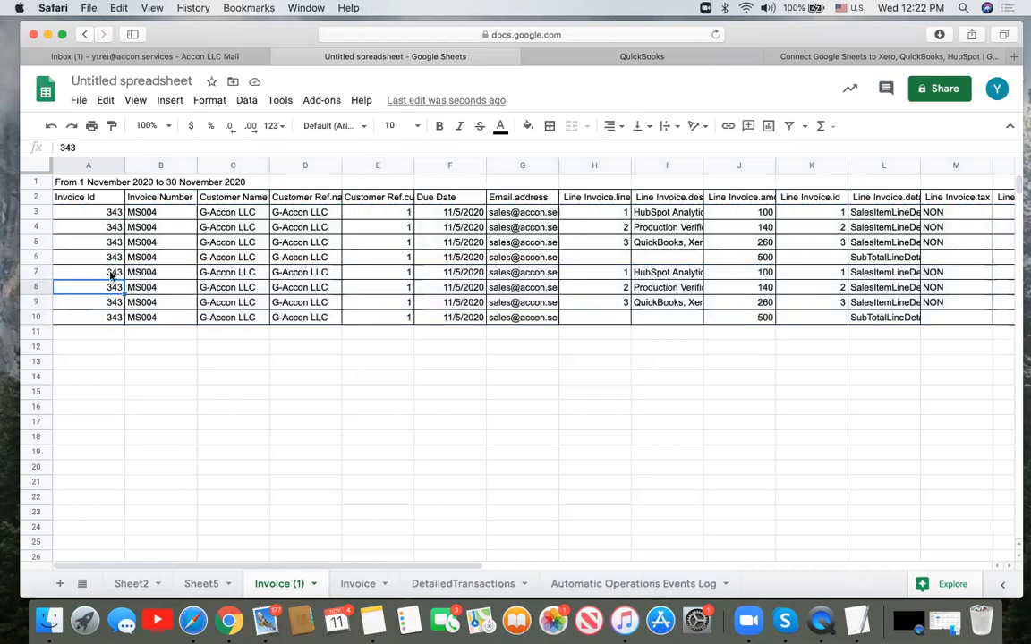
shift+click(108, 318)
key(Delete)
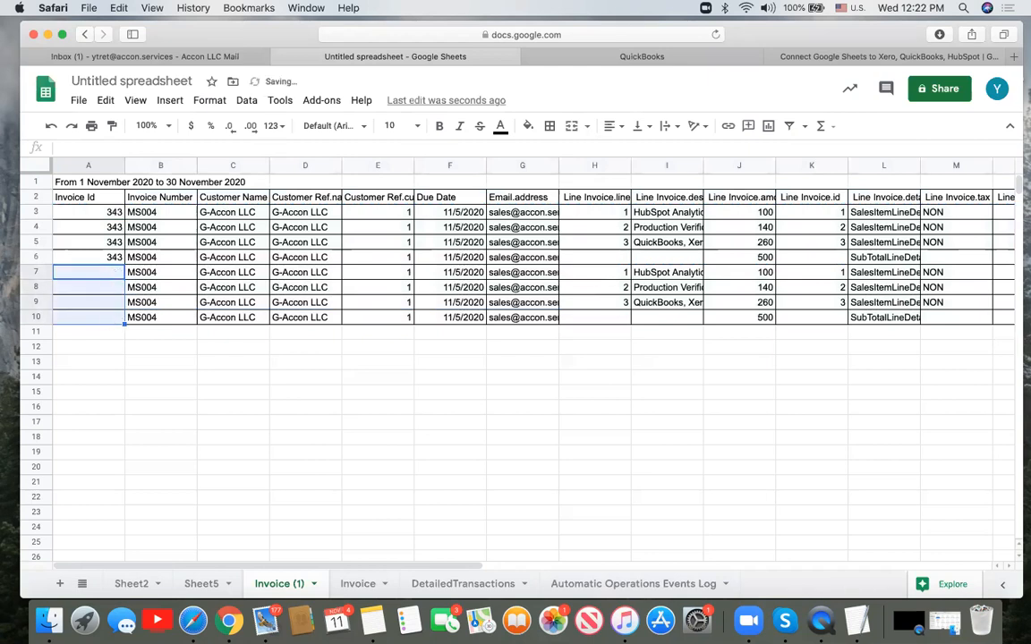
- Change the invoice number to MS005 in B7 and copy it into B8 through B10
click(164, 273)
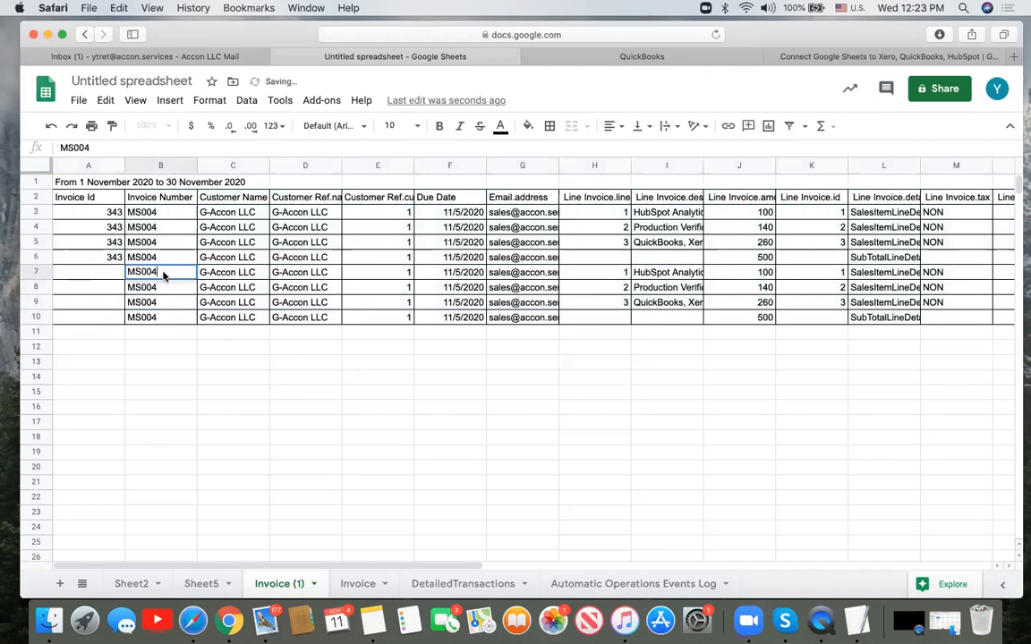
key(BackSpace)
text(5)
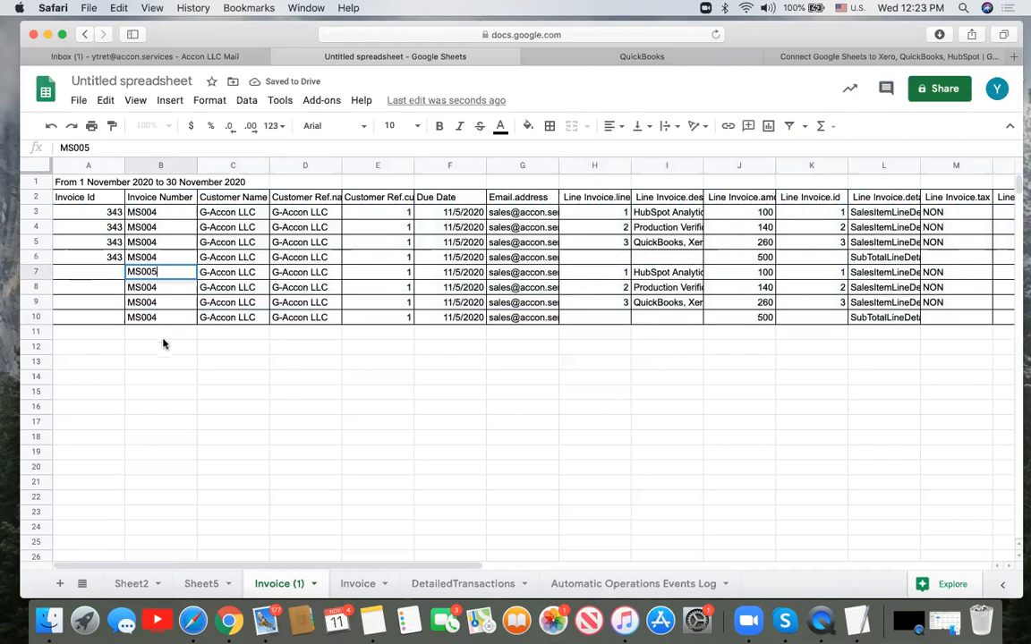
key(Return)
click(164, 275)
key(super+c)
click(165, 287)
key(super+v)
click(174, 302)
key(super+v)
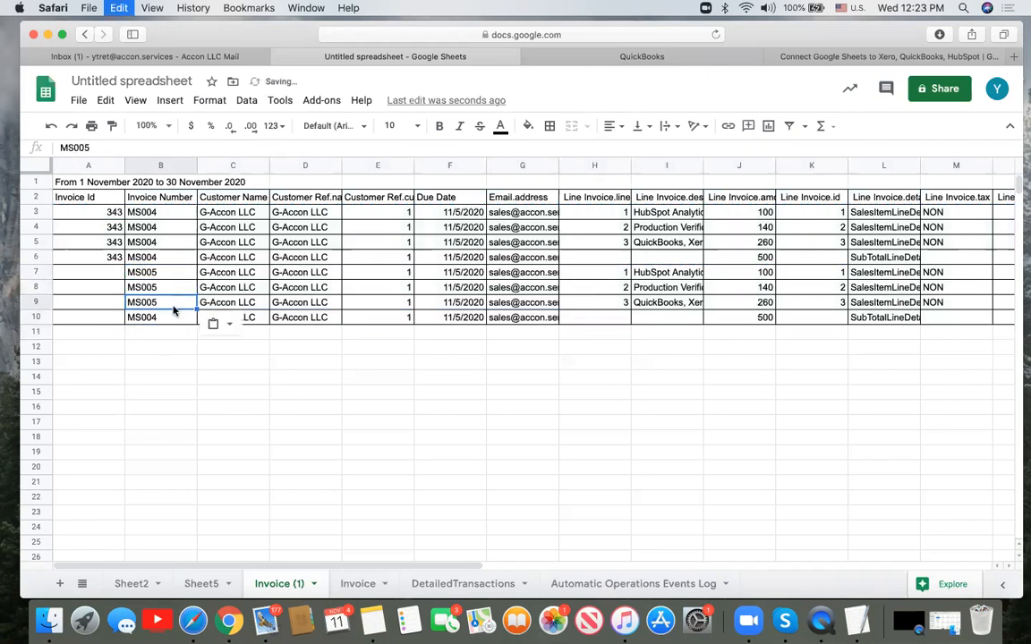
click(174, 318)
key(super+v)
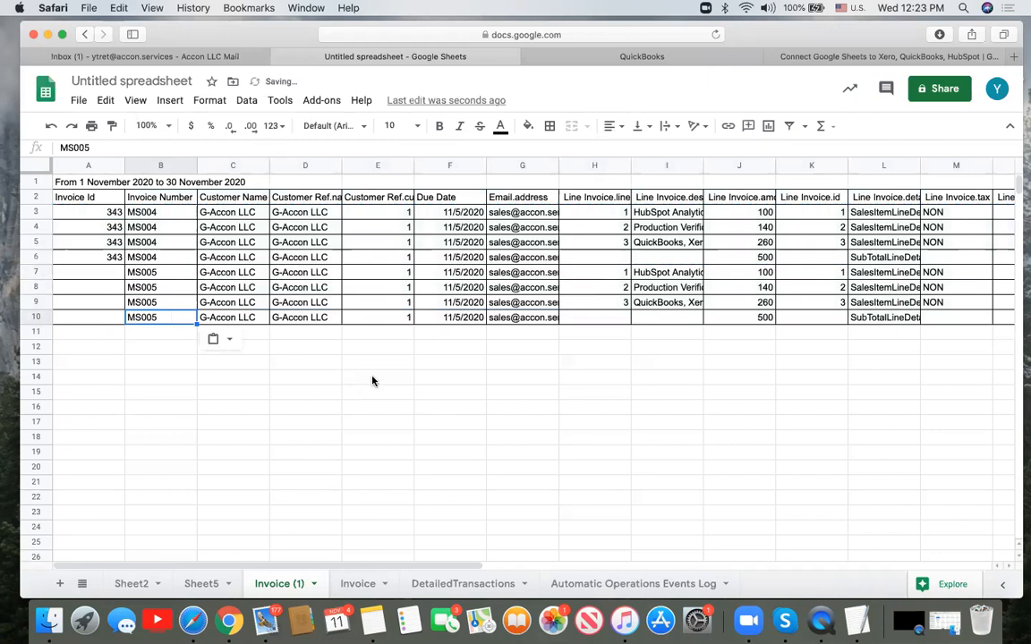
- Set the due date 12/10/2020 in F7 and copy it to F8 through F10
click(468, 275)
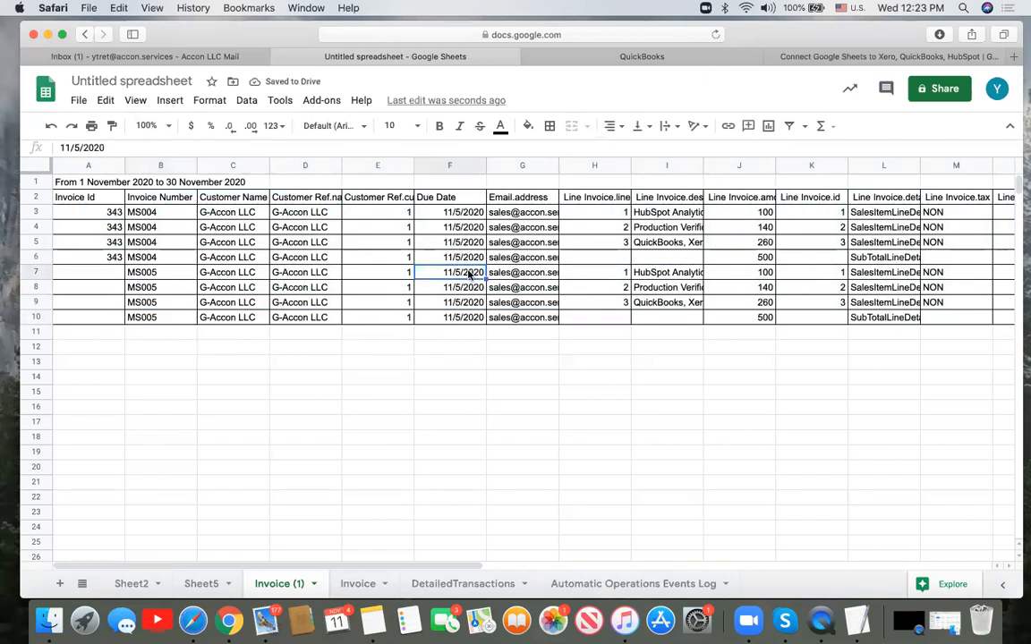
text(12/)
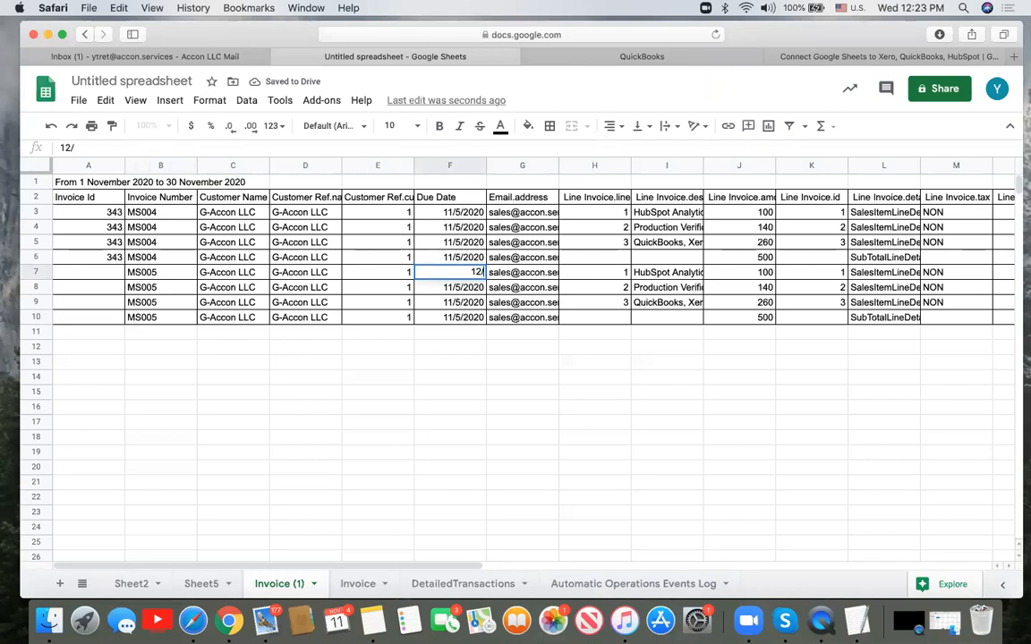
text(10/2020)
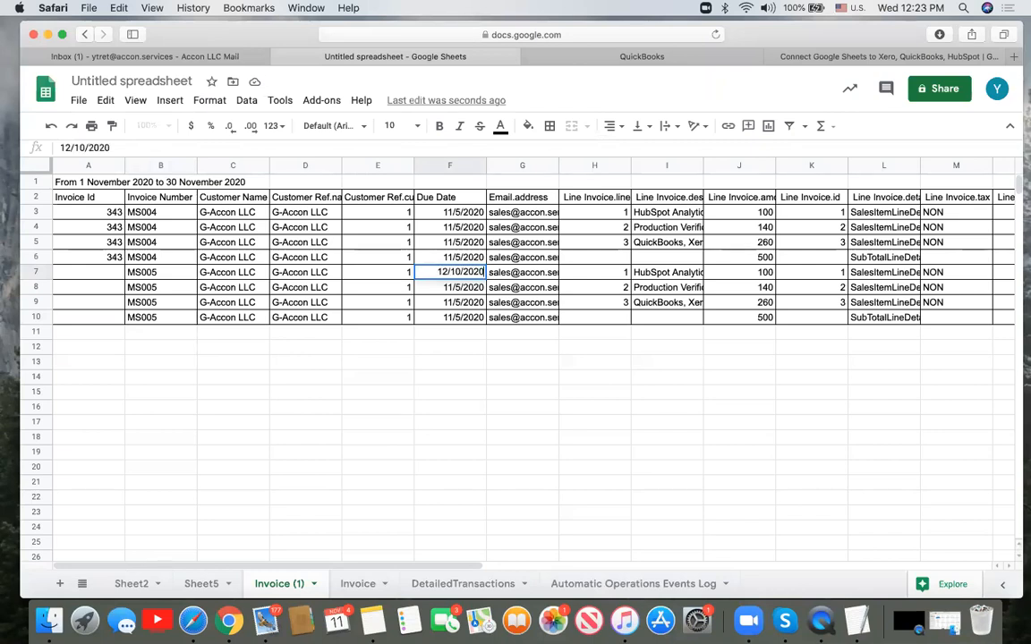
click(483, 348)
click(476, 279)
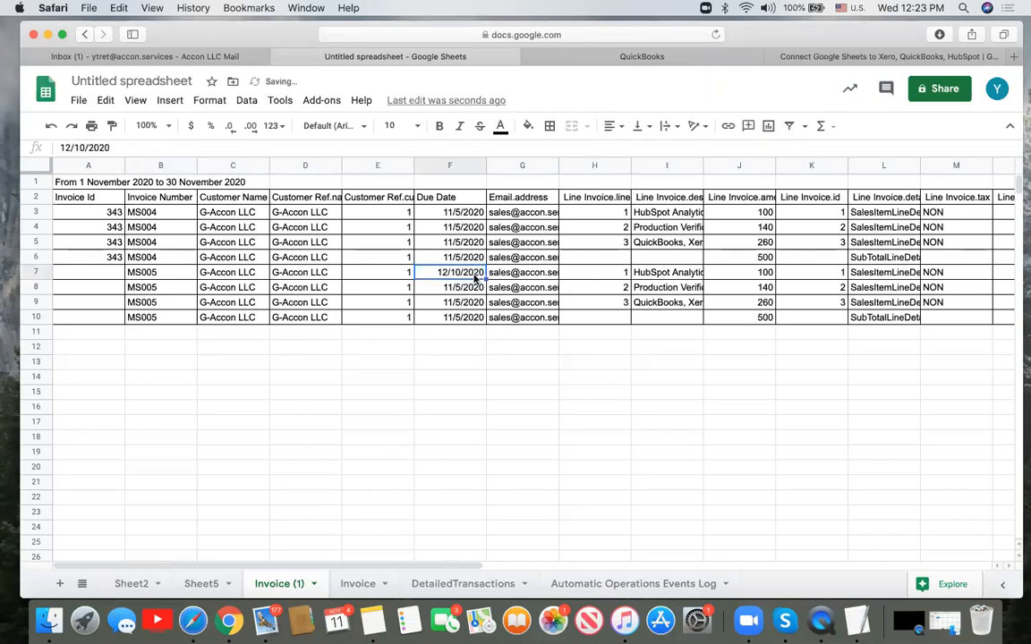
key(super+c)
click(474, 288)
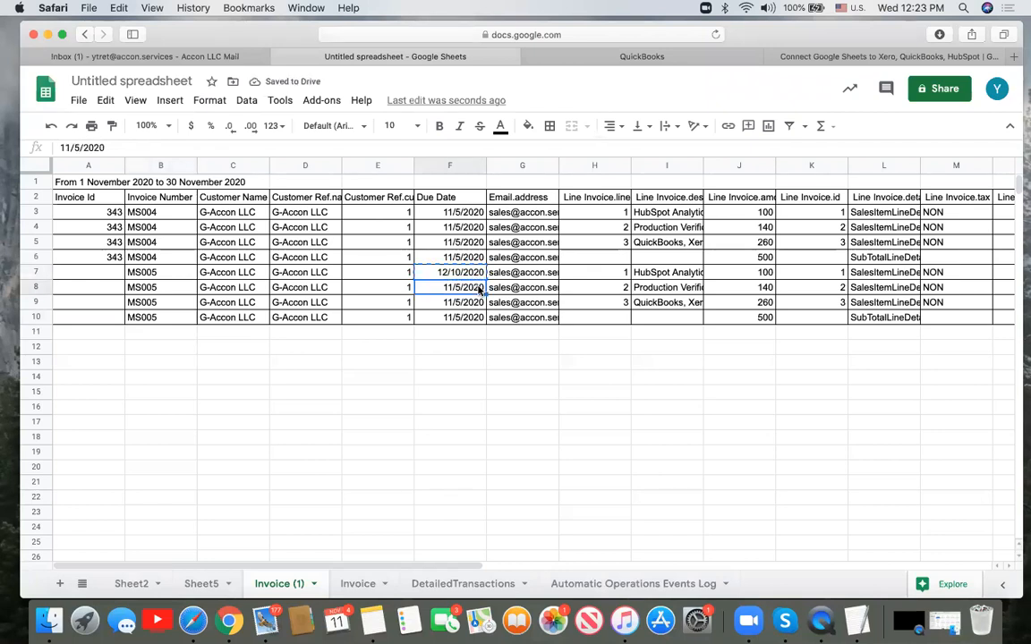
key(super+v)
click(474, 301)
key(super+v)
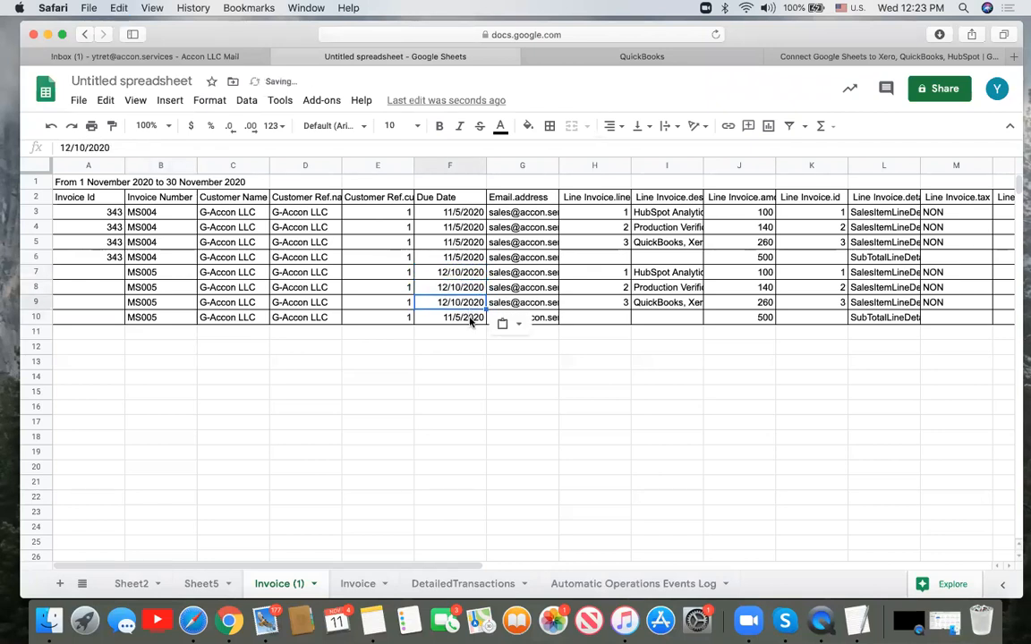
click(470, 318)
key(super+v)
- Widen description column I and give X7 through X9 the service date 12/12/2020
drag(705, 169, 772, 168)
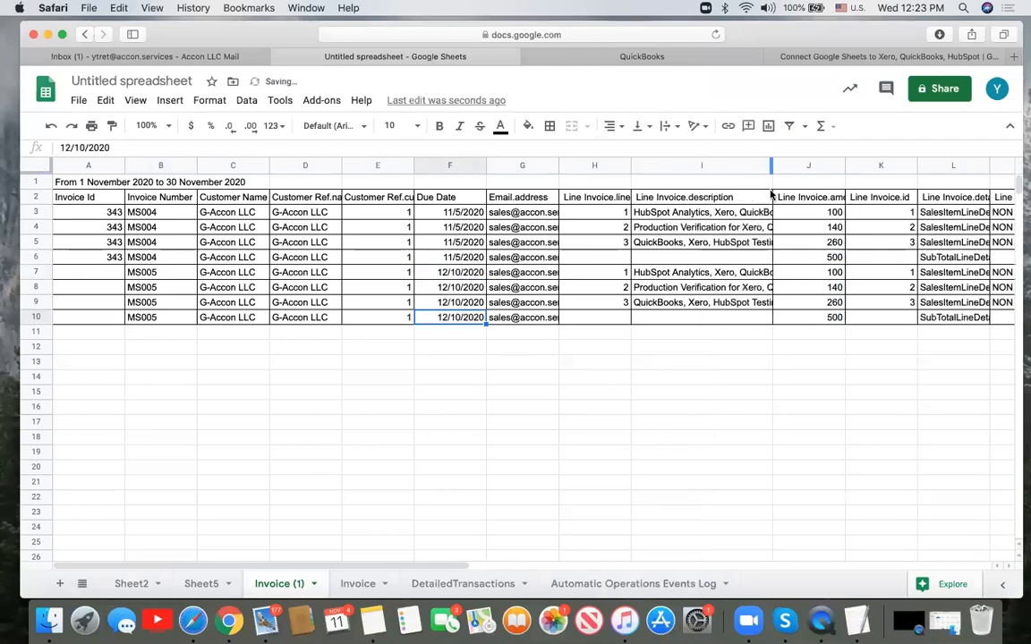
click(697, 276)
scroll(696, 276, right, 10)
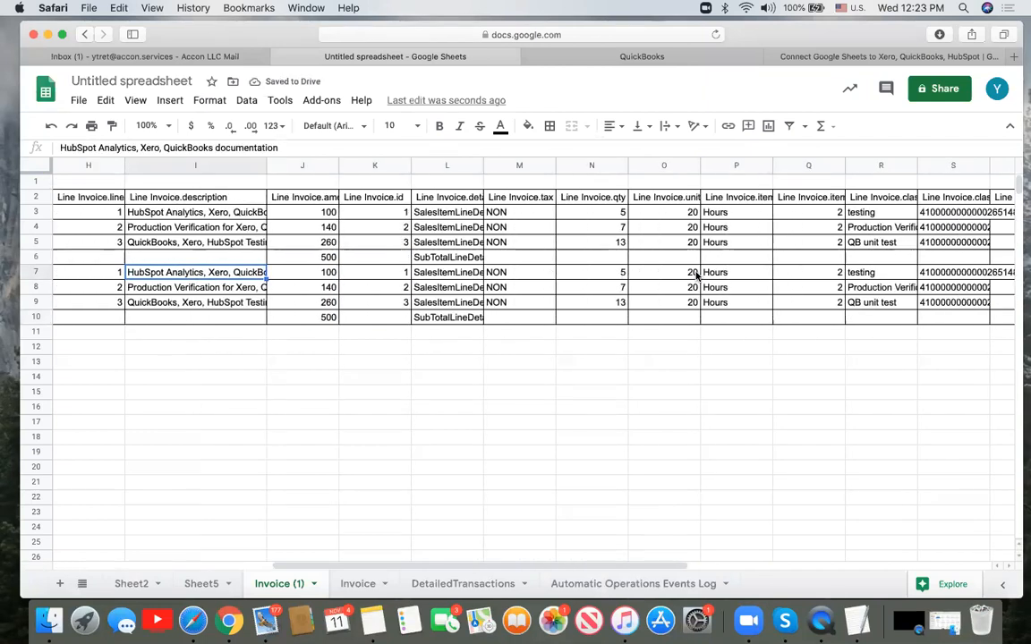
scroll(697, 276, right, 5)
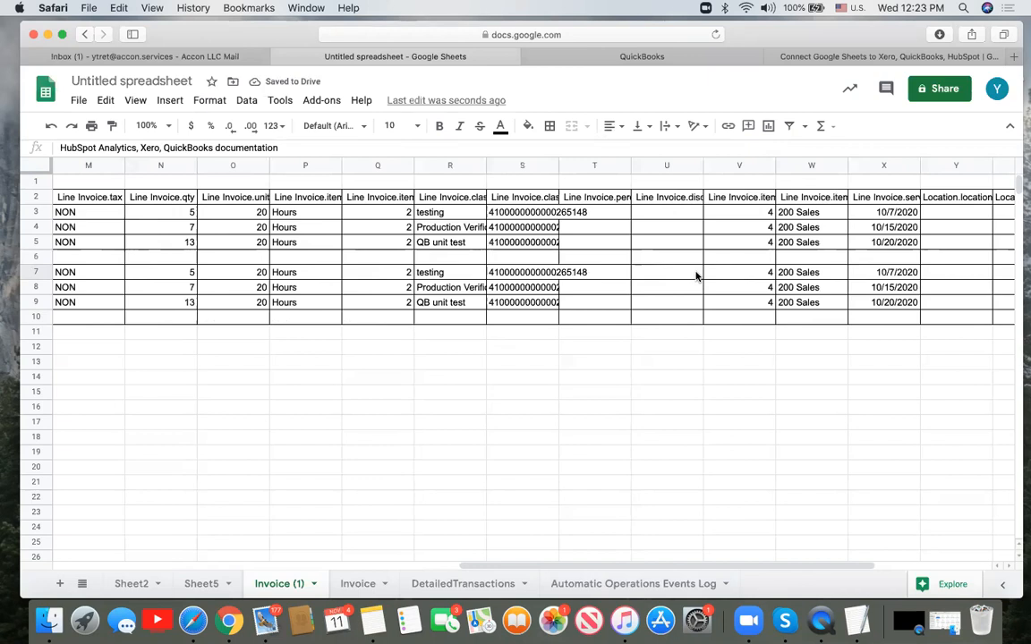
scroll(696, 276, right, 2)
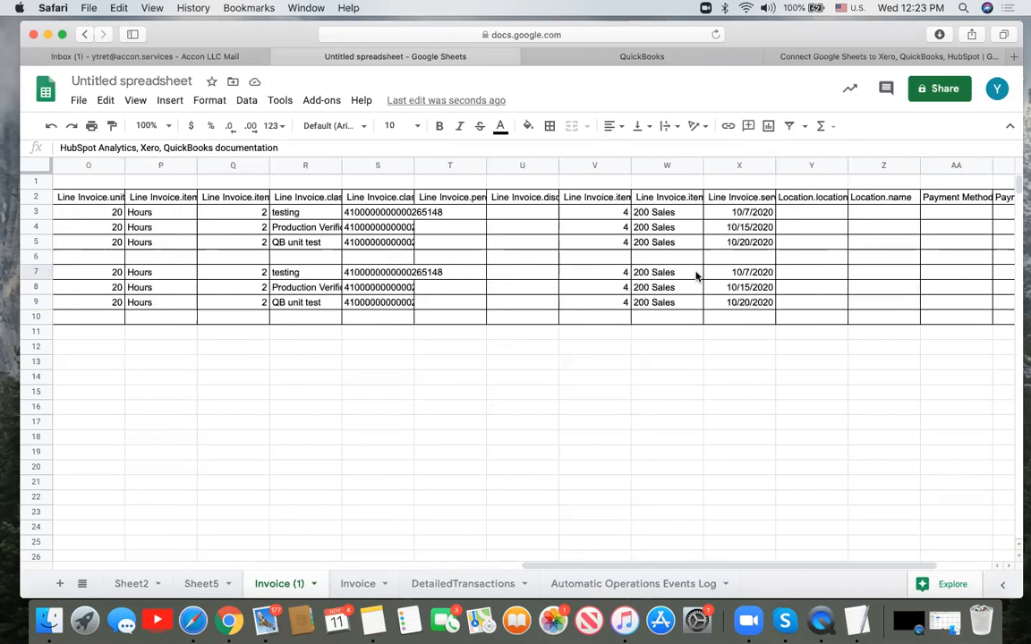
click(741, 272)
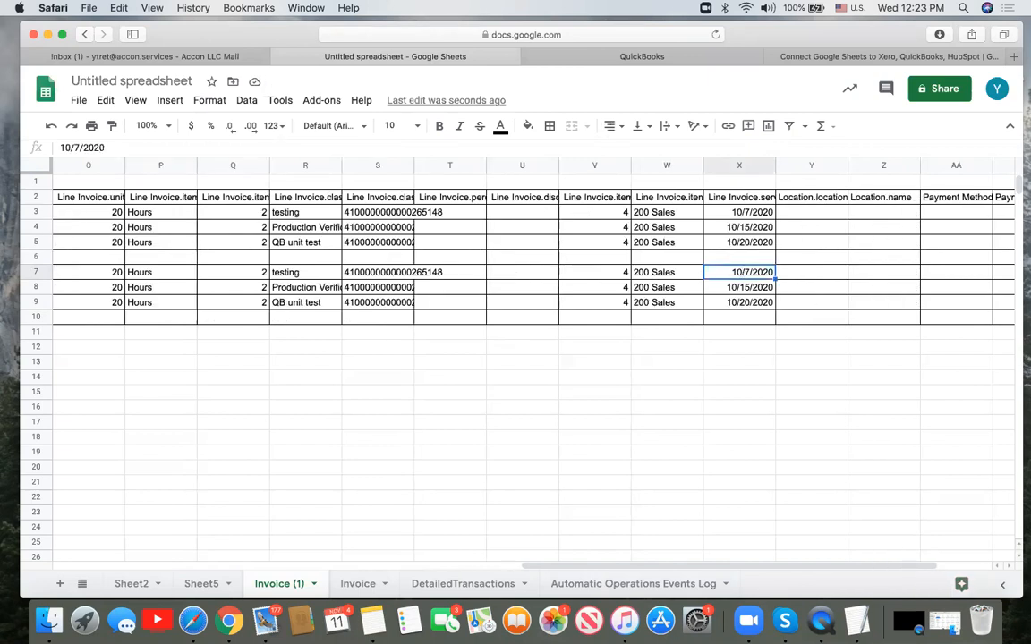
text(12/12/2020)
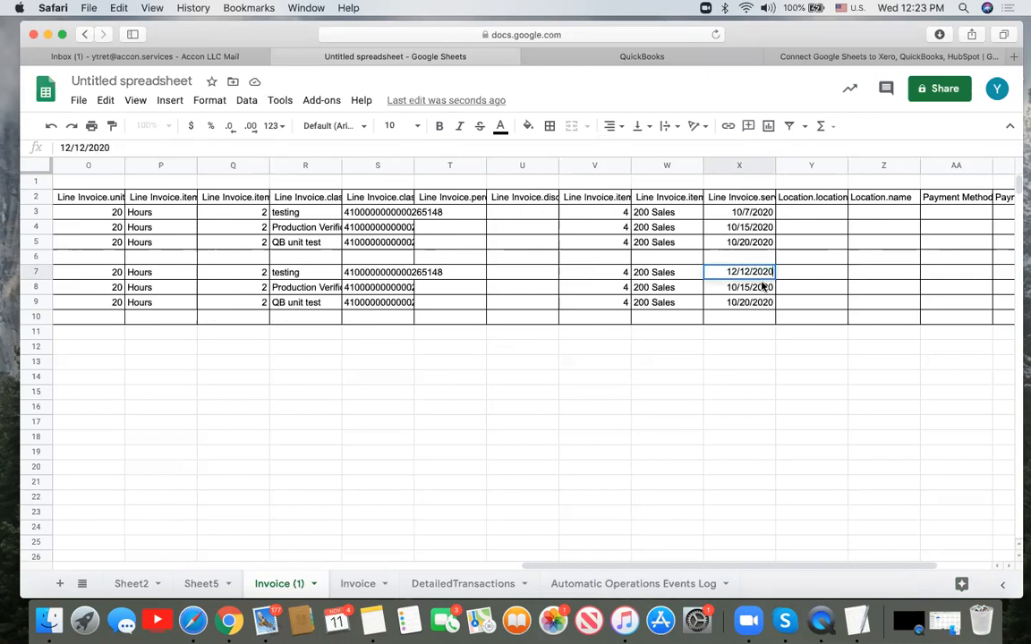
key(Return)
click(761, 278)
key(cmd+c)
click(761, 287)
key(cmd+v)
click(756, 302)
key(cmd+v)
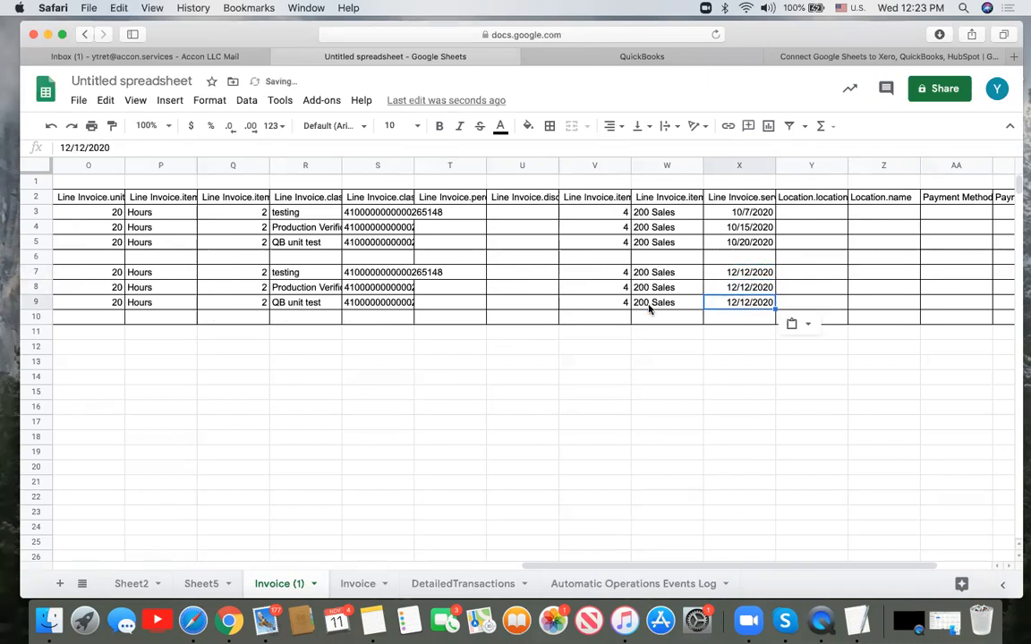
scroll(650, 305, left, 10)
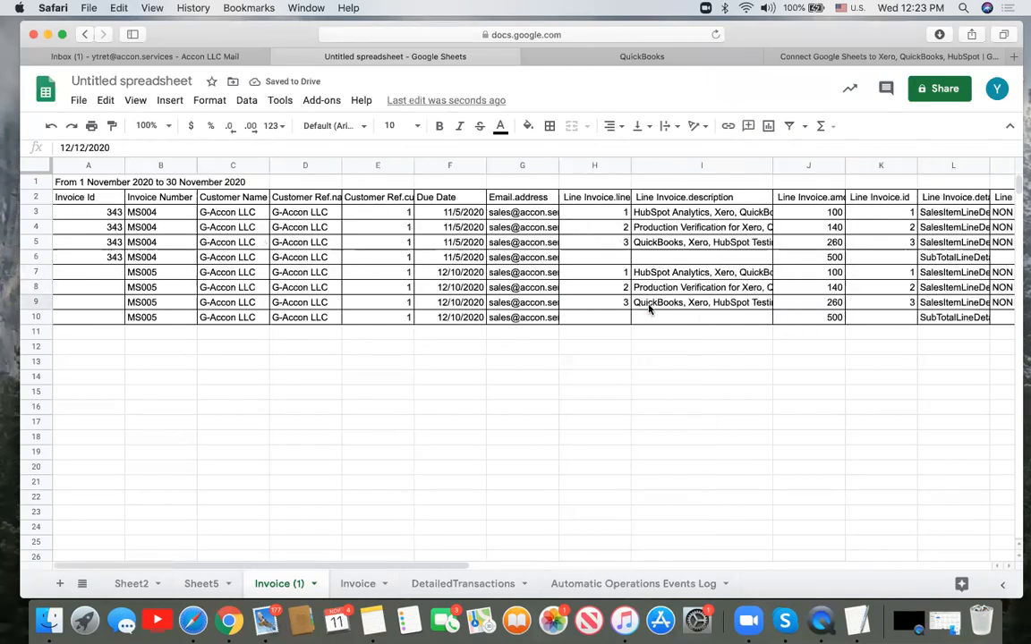
drag(774, 166, 865, 165)
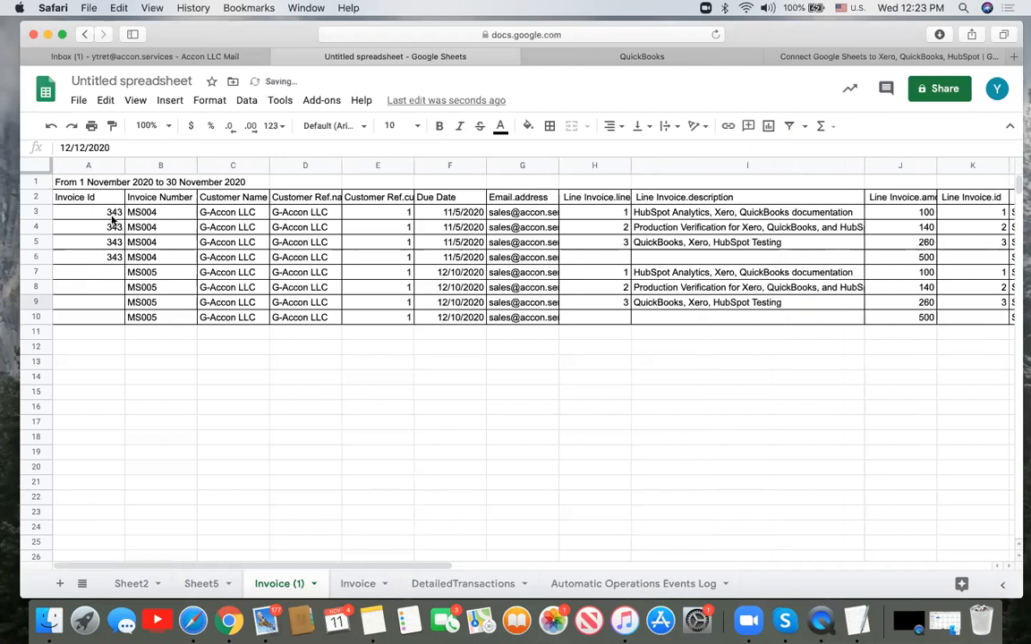
- Launch G-Accon's Upload Accounting Data to QuickBooks from the Add-ons menu
click(332, 103)
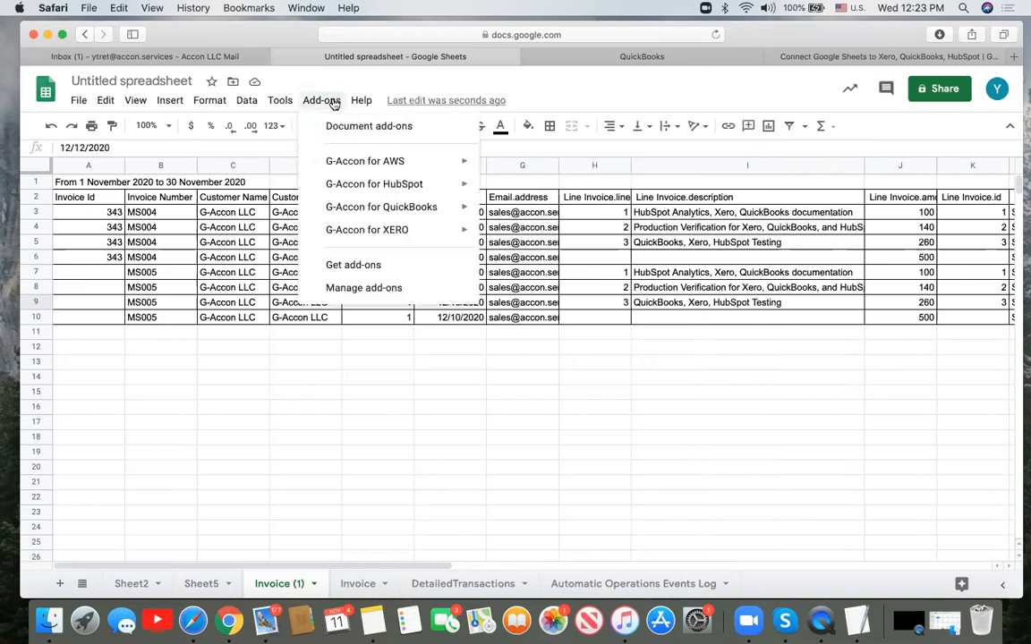
mouse_move(411, 207)
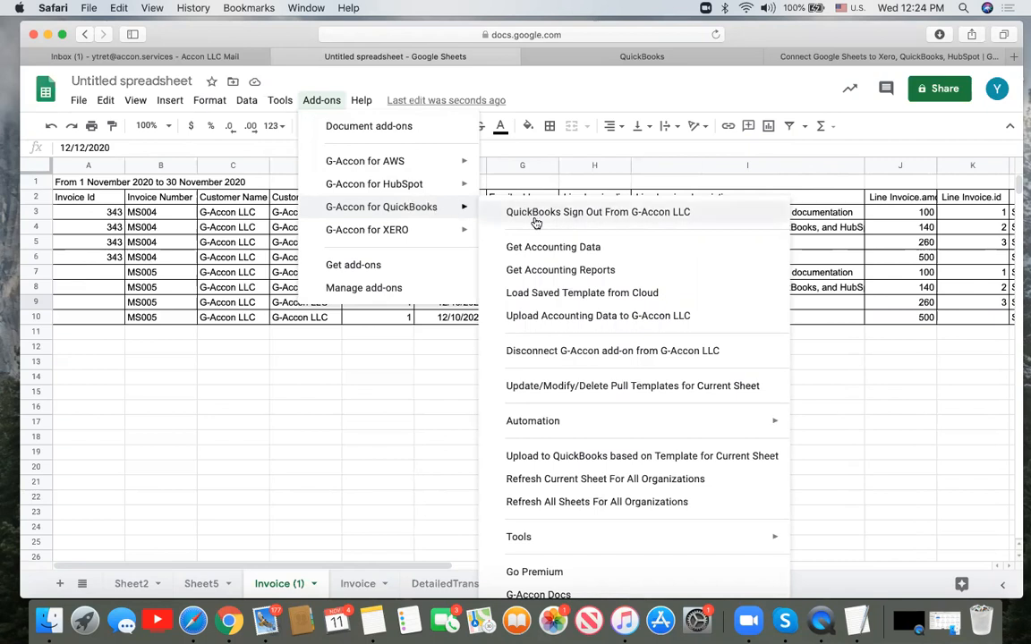
click(555, 318)
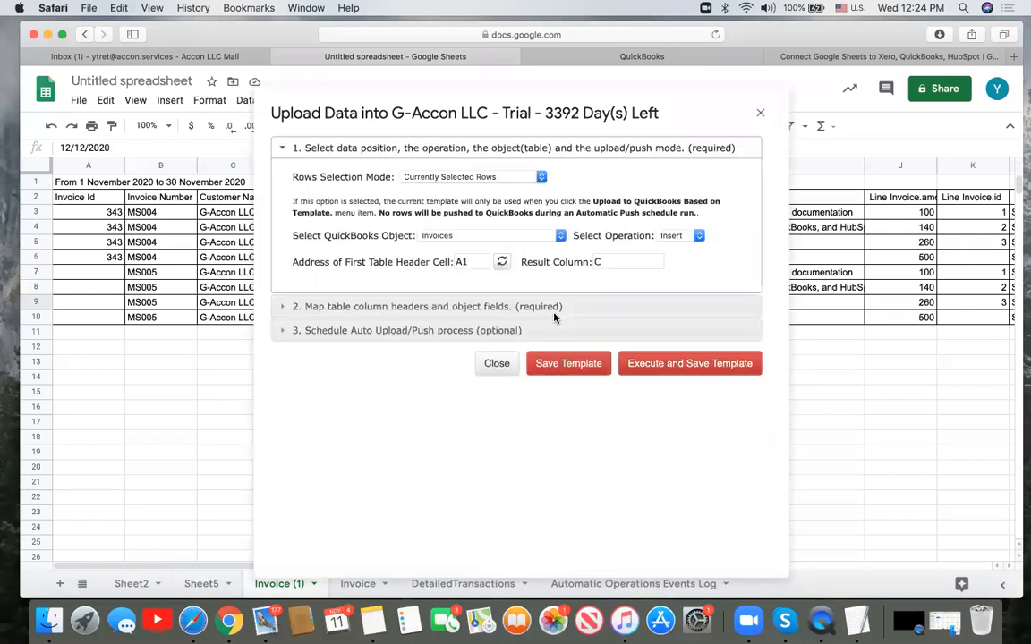
click(542, 177)
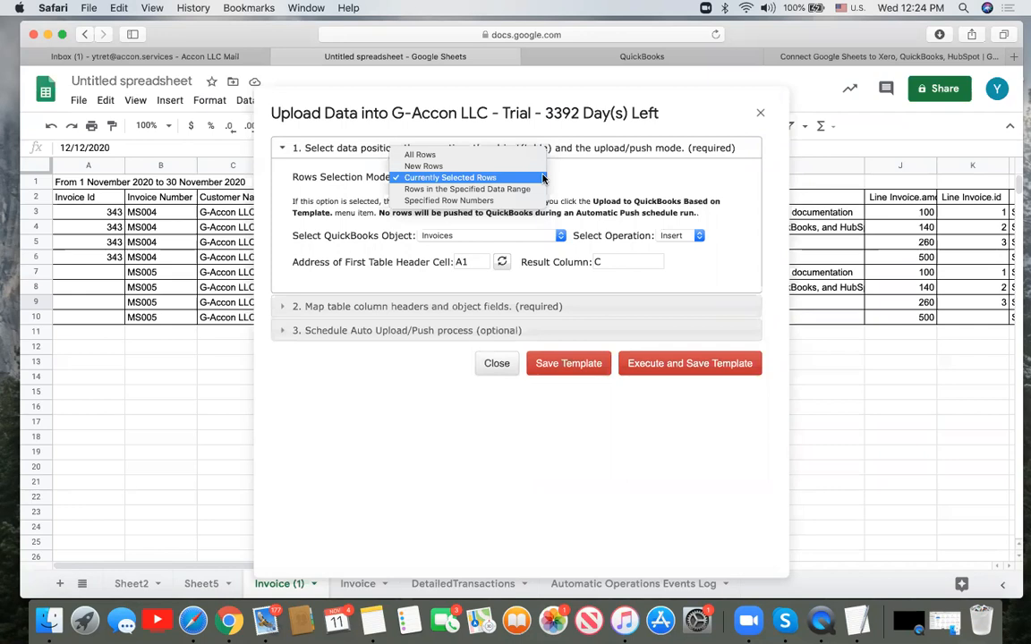
click(530, 190)
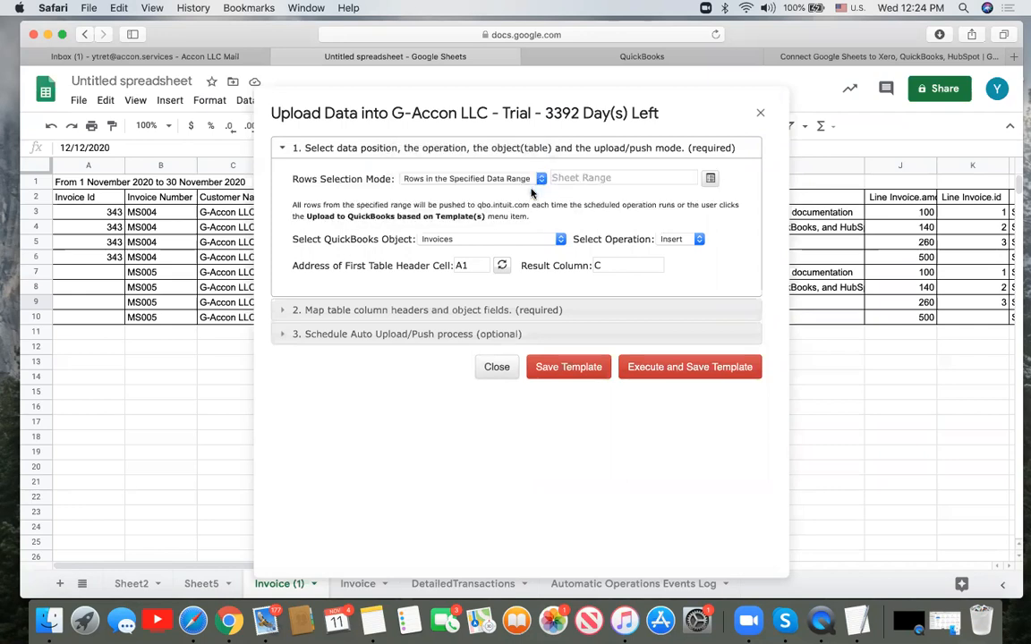
click(610, 180)
click(156, 227)
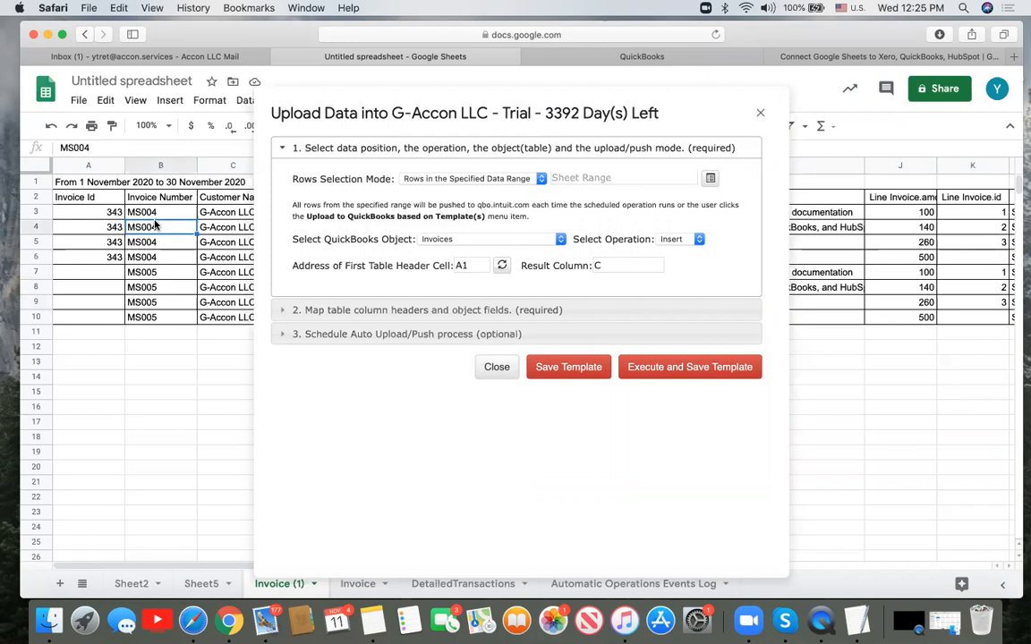
shift+click(161, 303)
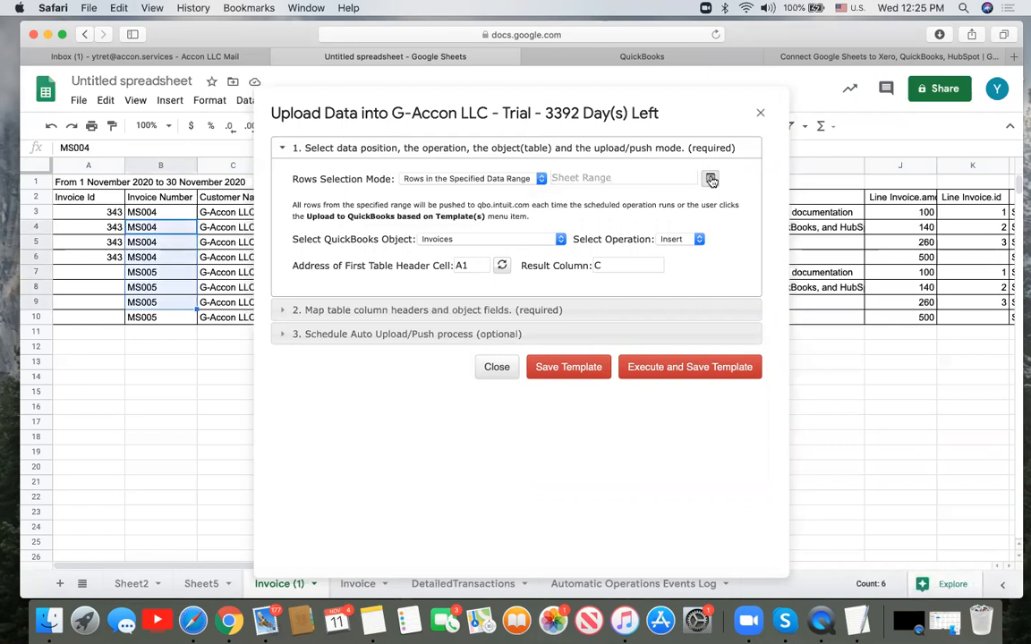
click(542, 179)
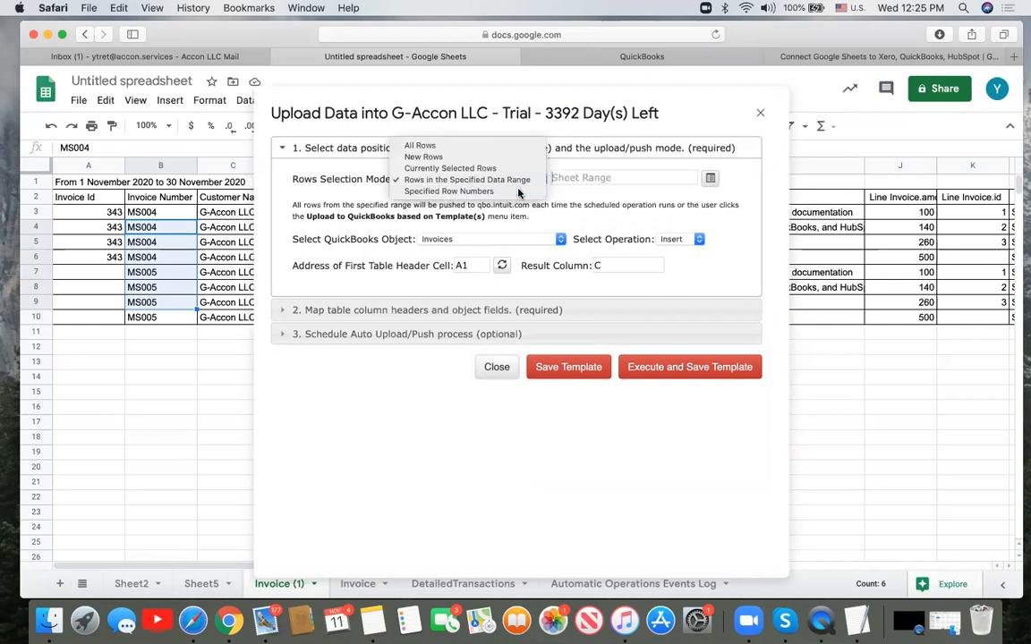
click(457, 191)
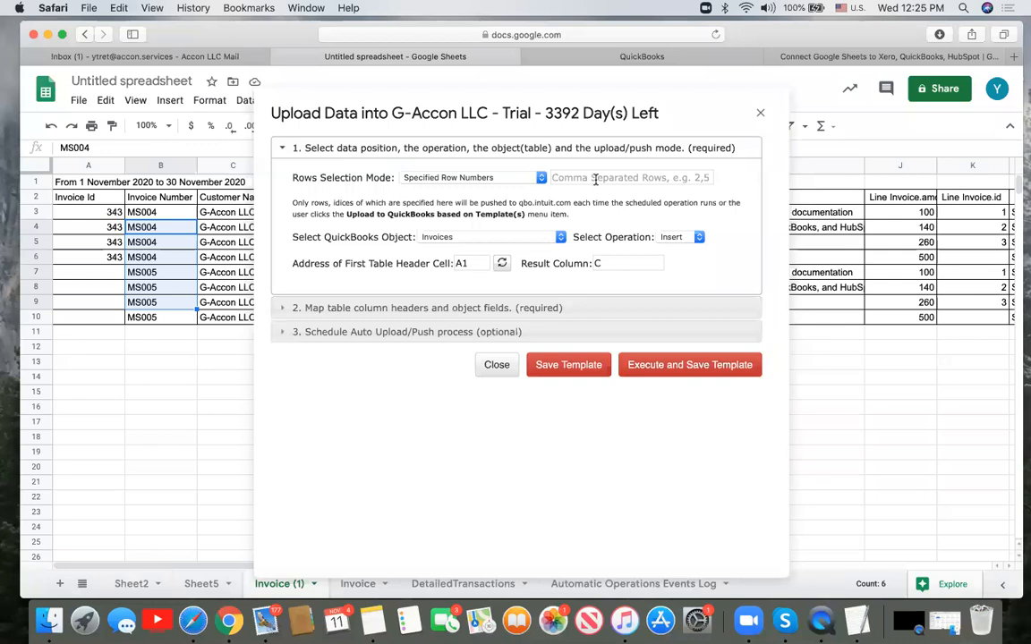
click(595, 178)
text(1,3,5,)
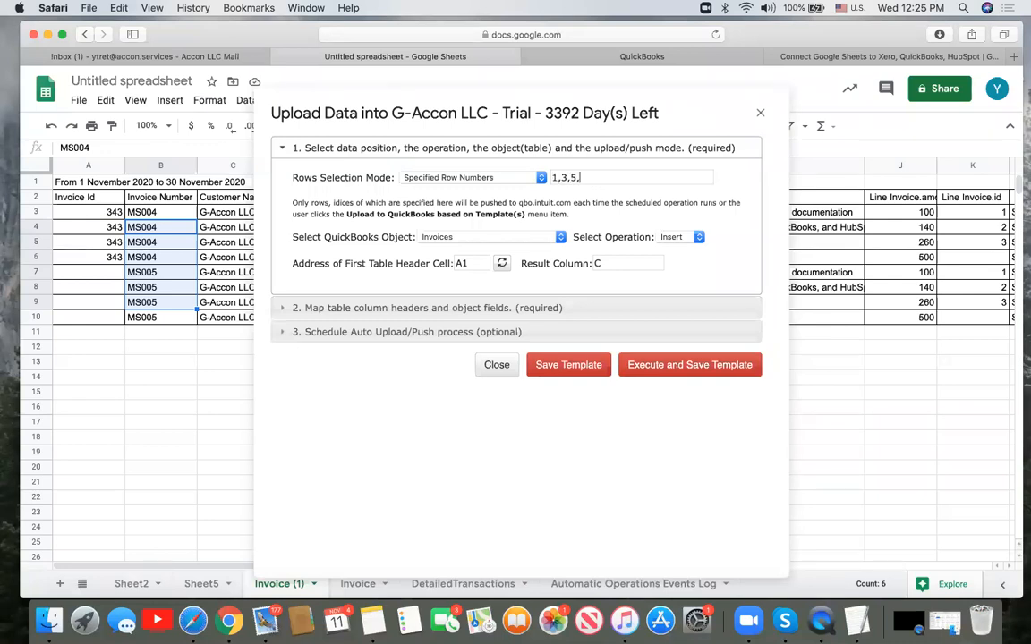
click(490, 176)
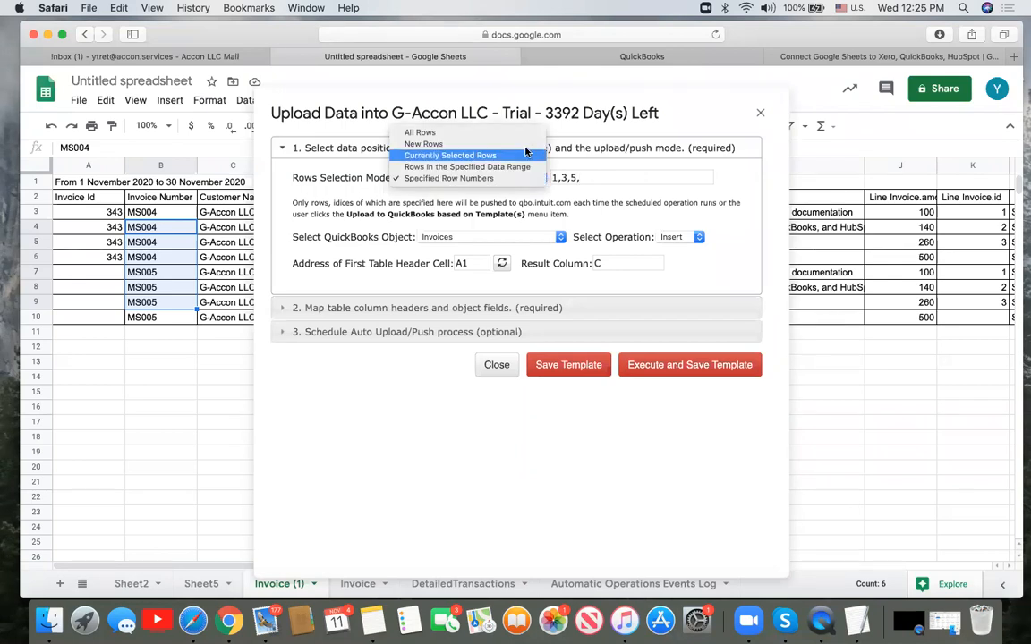
click(525, 155)
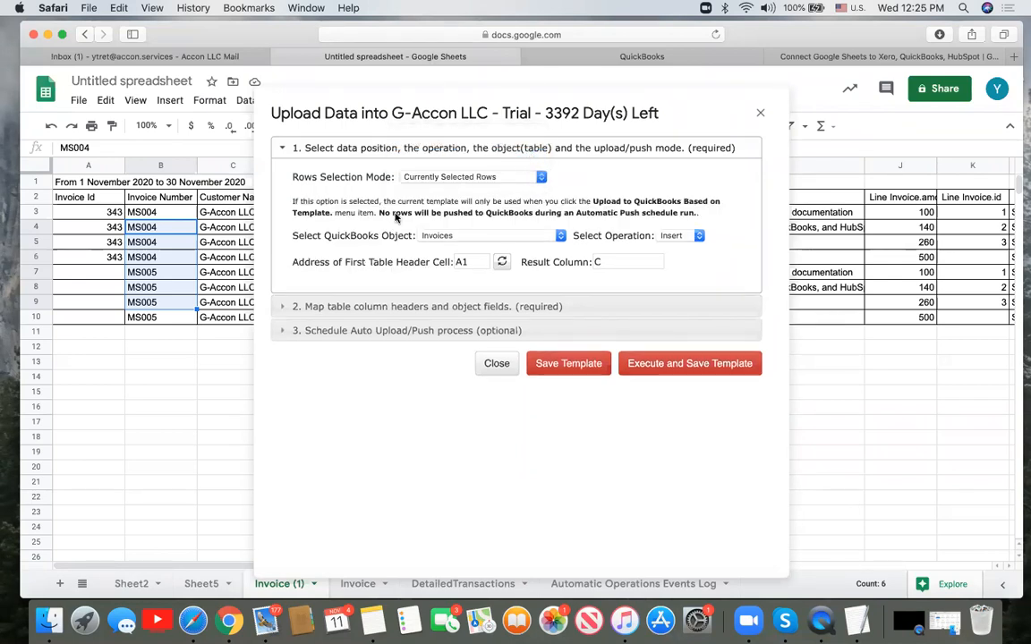
click(95, 271)
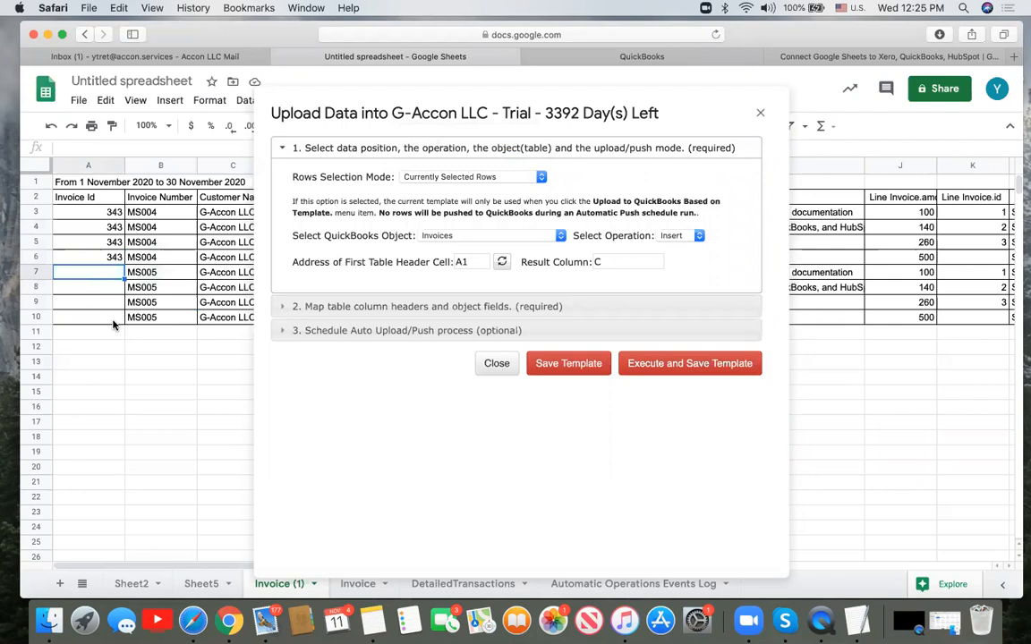
shift+click(113, 322)
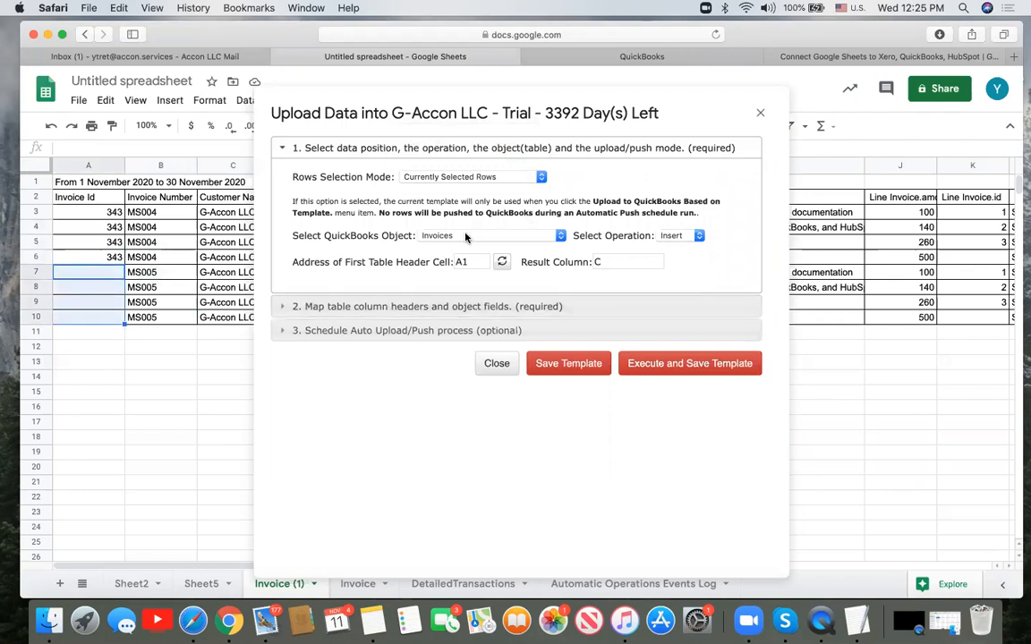
click(560, 236)
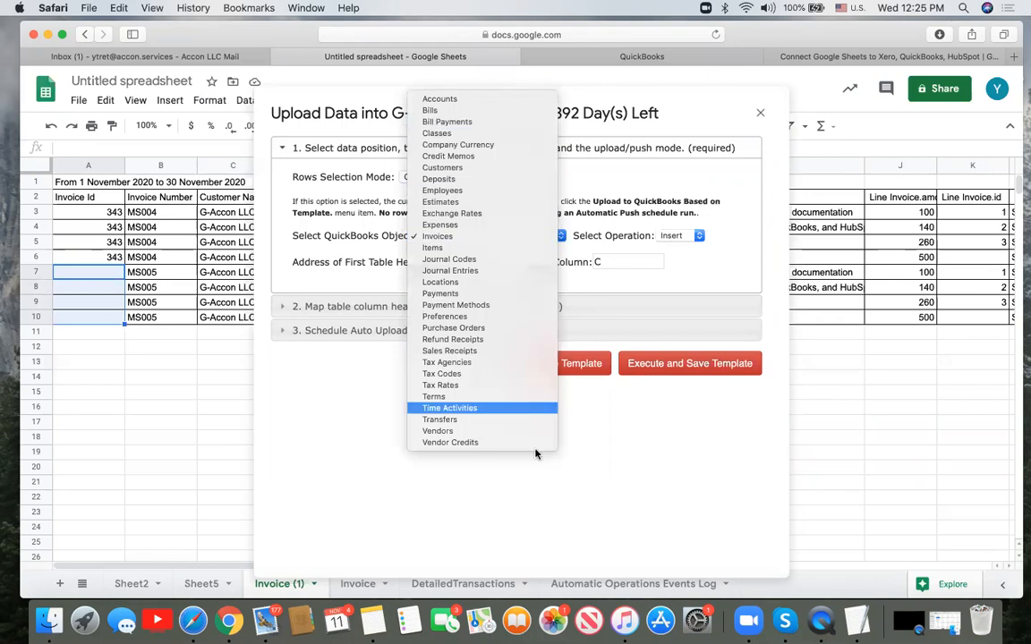
click(527, 238)
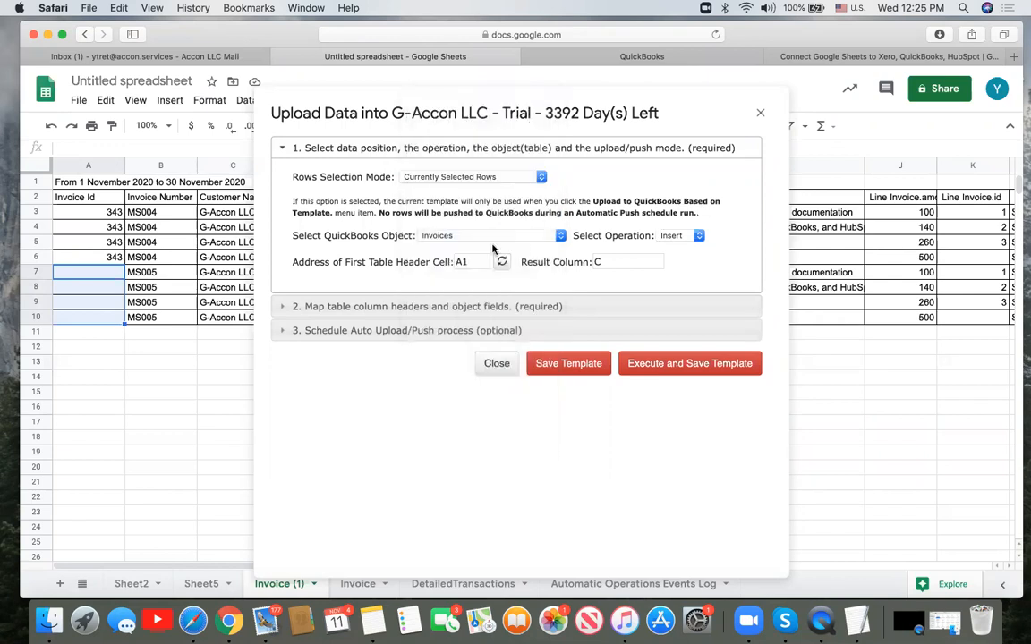
click(699, 237)
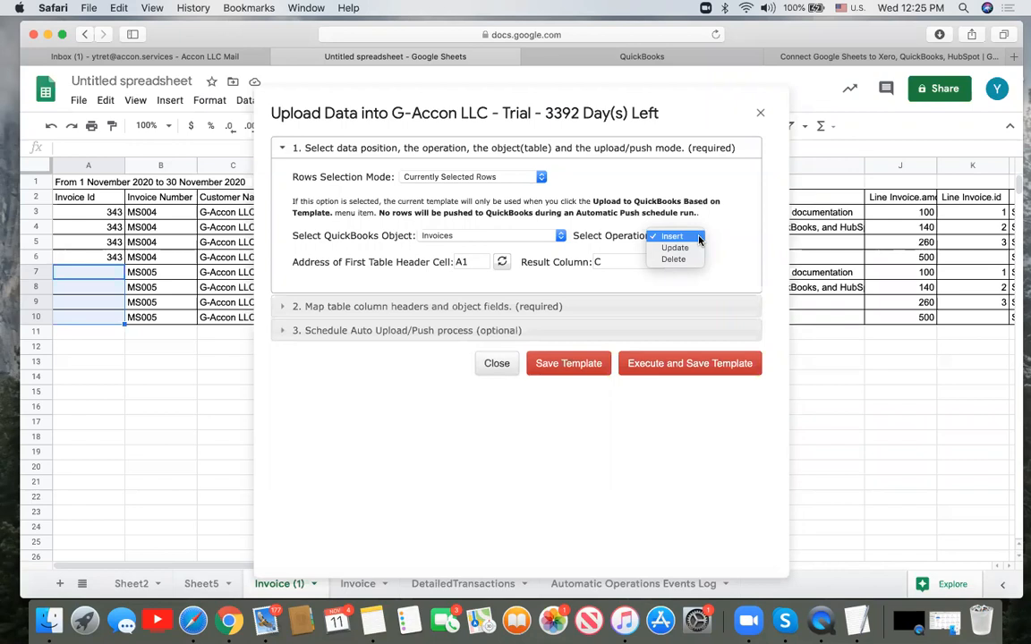
click(699, 238)
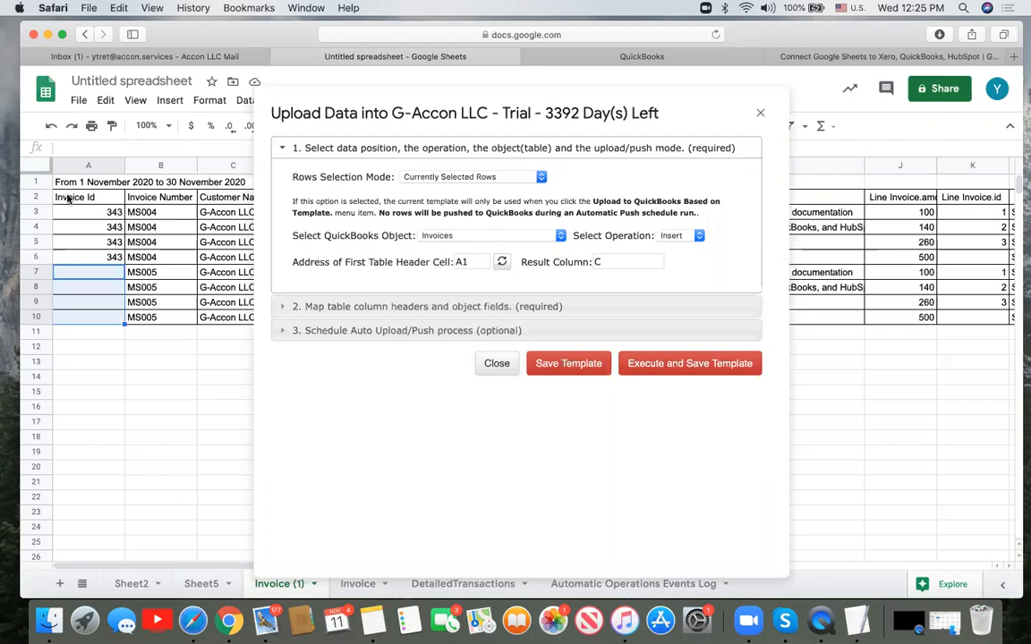
click(39, 197)
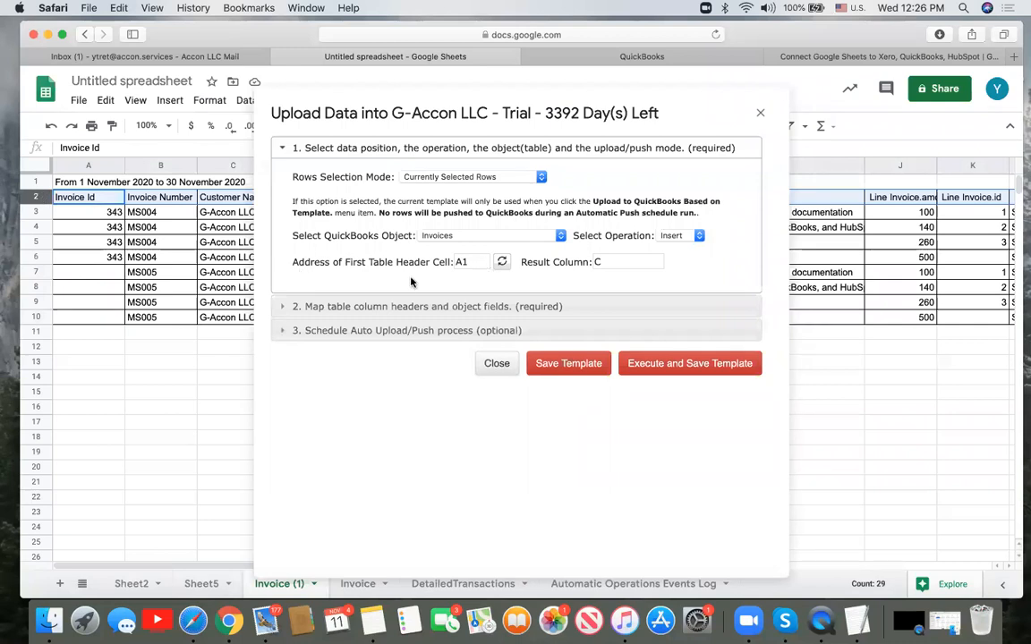
- Set the first table header cell to A2, refresh so results go to AE, and expand field mappings
click(482, 259)
key(BackSpace)
text(2)
click(502, 263)
click(595, 261)
double_click(590, 261)
click(523, 306)
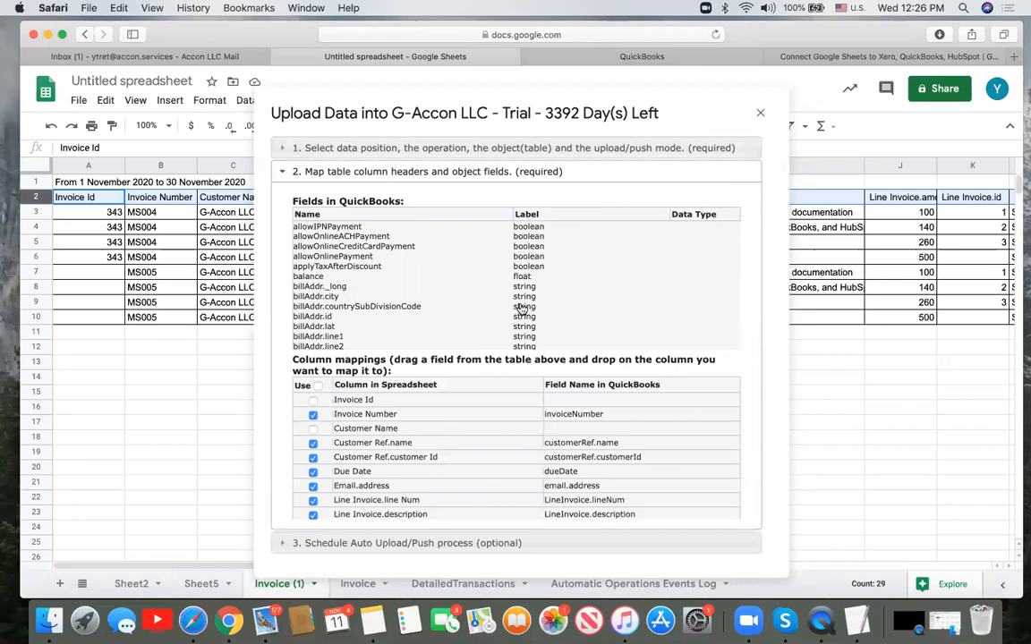
scroll(454, 419, down, 5)
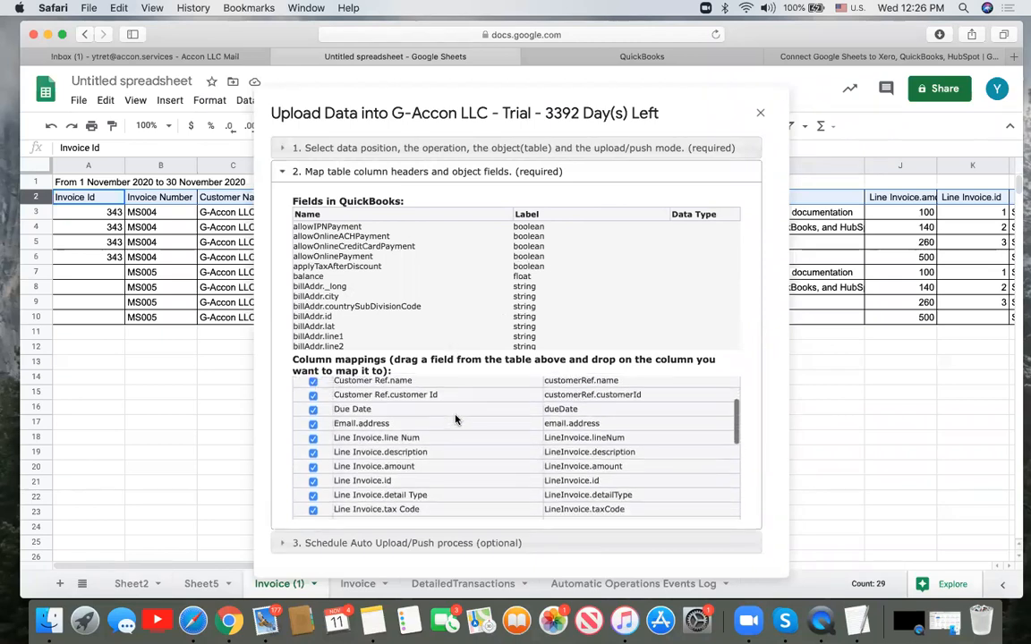
scroll(454, 419, down, 3)
scroll(455, 419, up, 10)
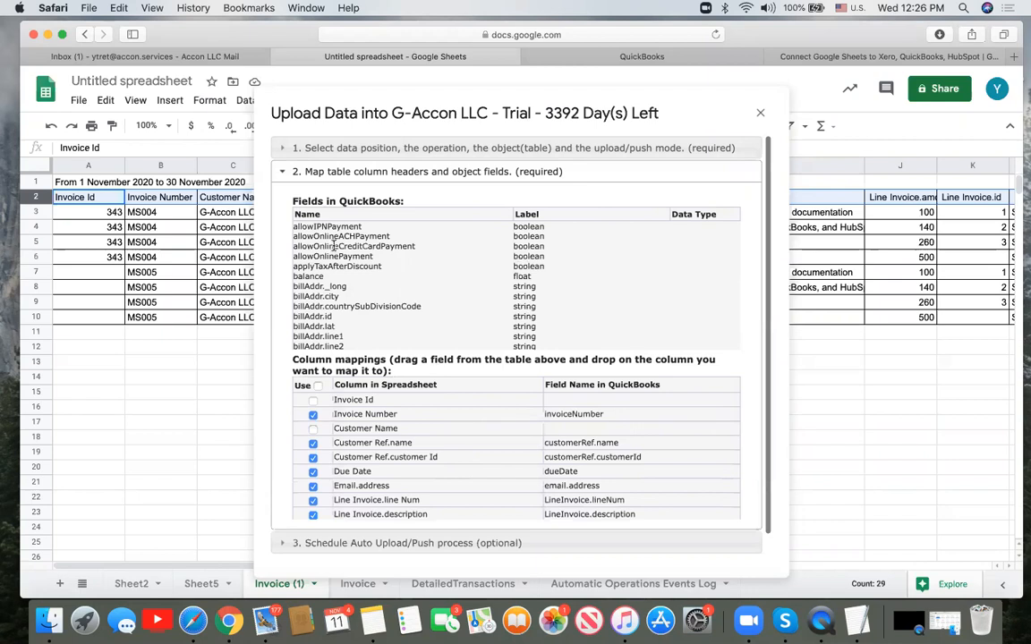
mouse_move(334, 245)
mouse_down()
mouse_move(559, 396)
mouse_move(582, 426)
mouse_move(339, 253)
mouse_move(805, 472)
mouse_move(338, 250)
mouse_up()
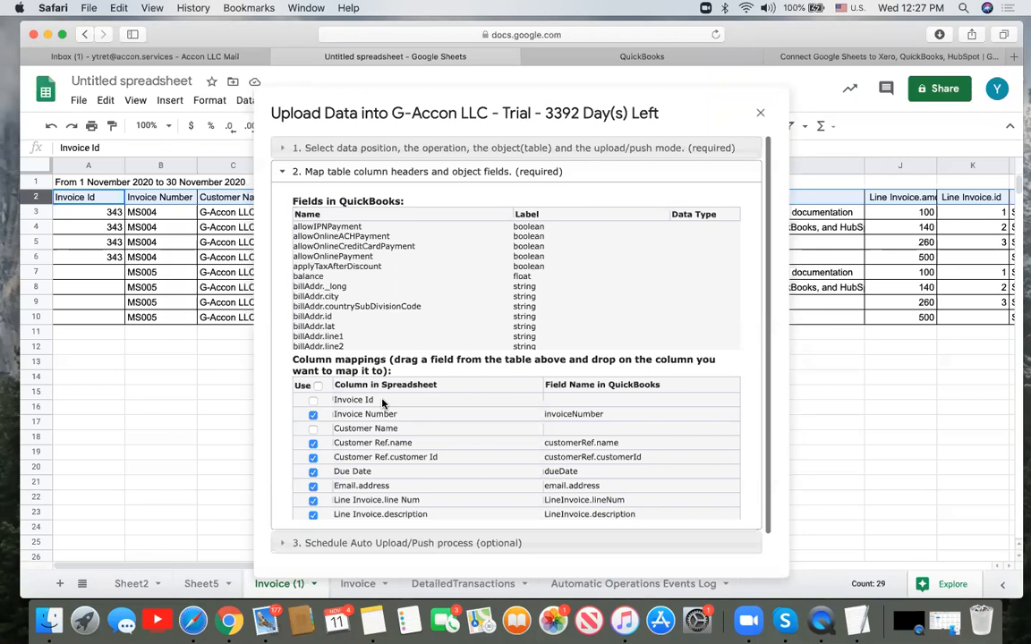
- Select the MS005 rows A7:A10 and run the G-Accon upload, saving the template
click(105, 273)
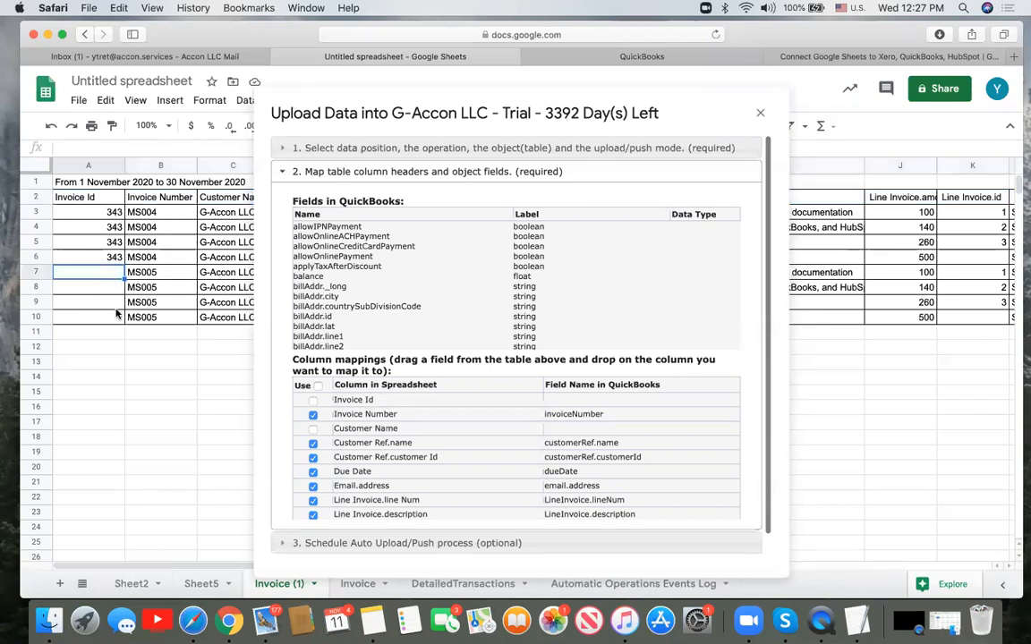
shift+click(117, 320)
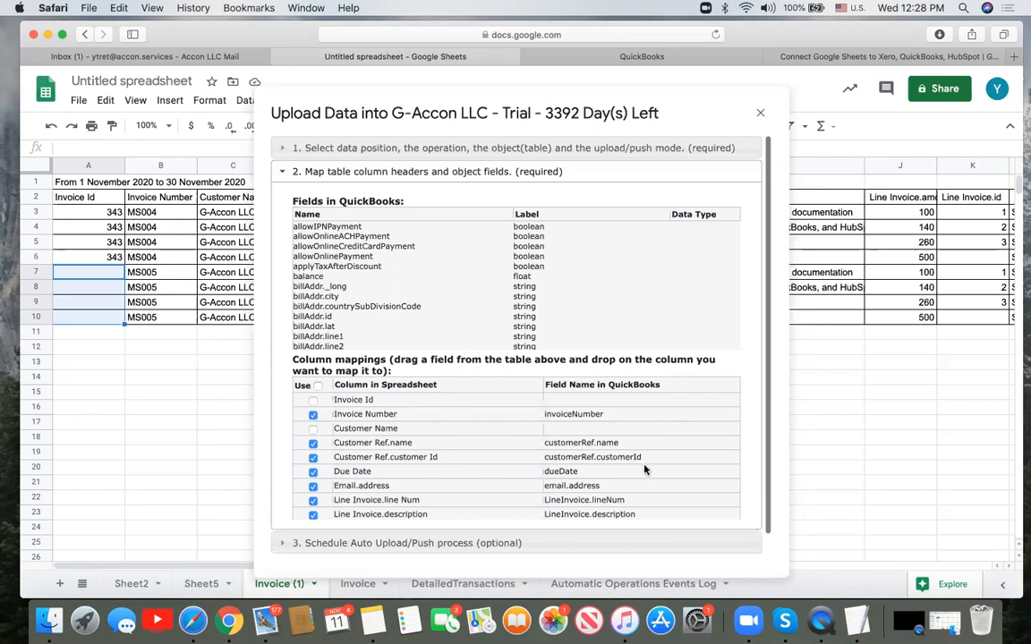
scroll(645, 470, down, 5)
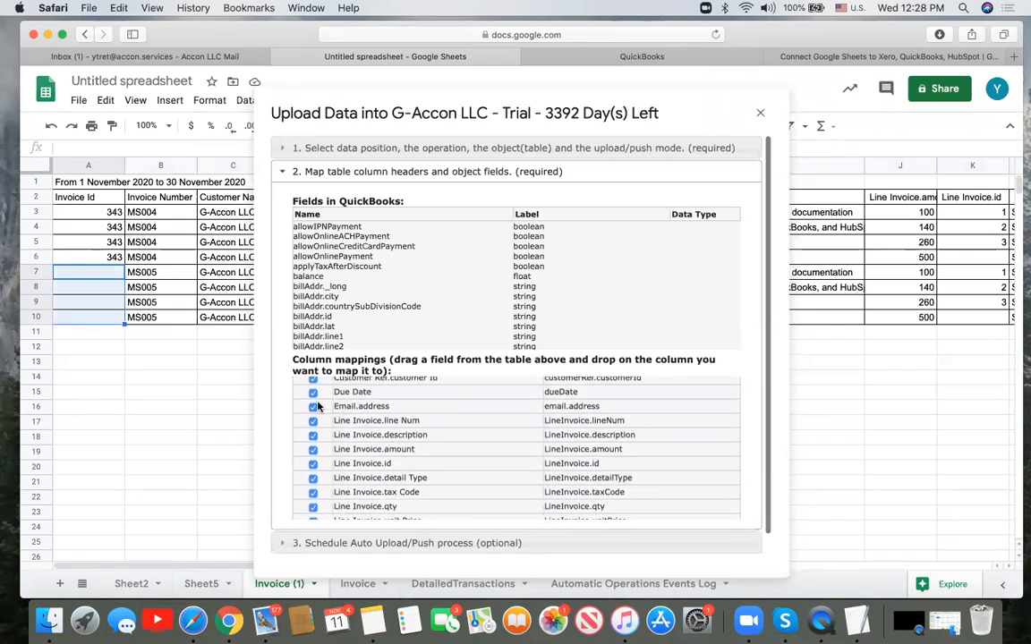
scroll(411, 473, down, 8)
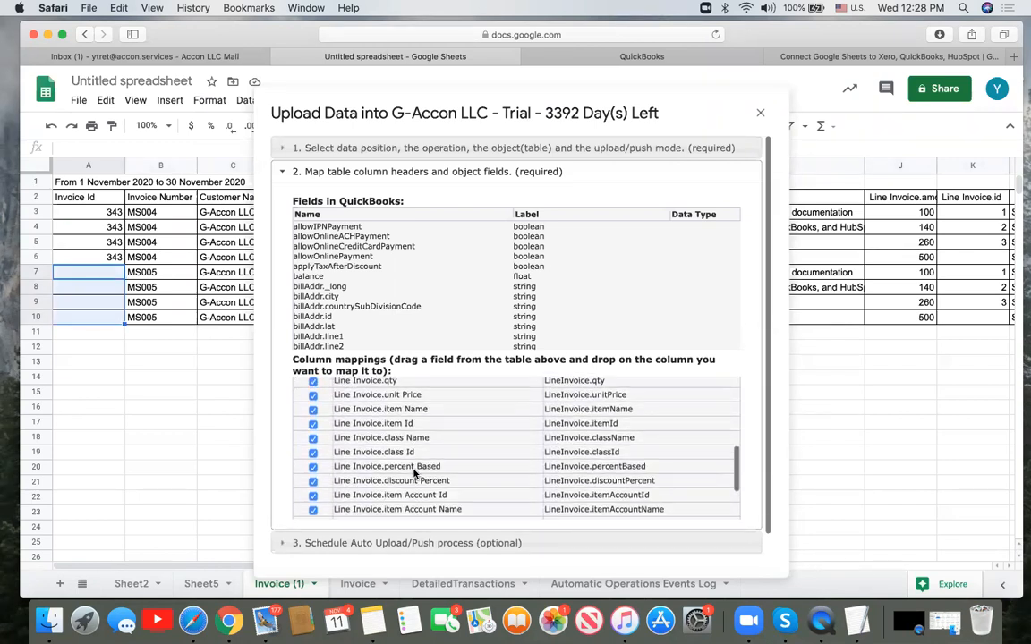
scroll(413, 474, down, 6)
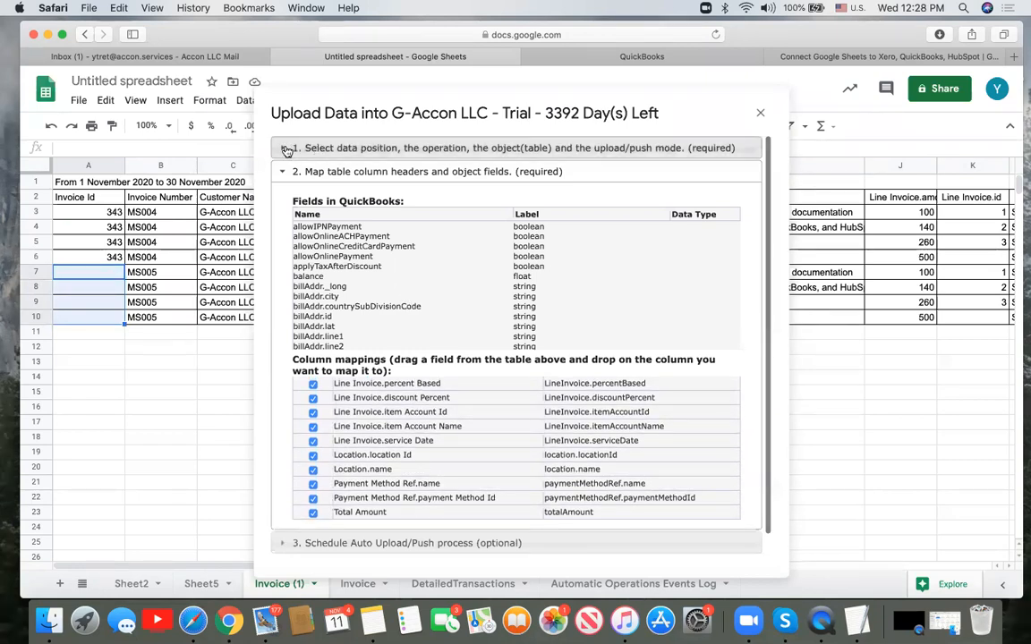
click(286, 150)
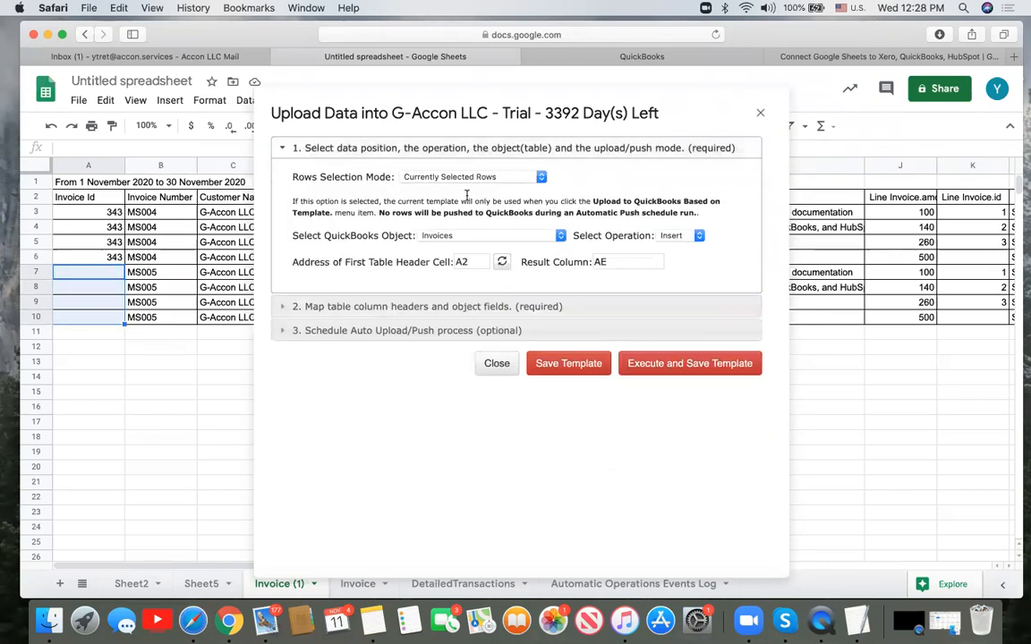
click(684, 364)
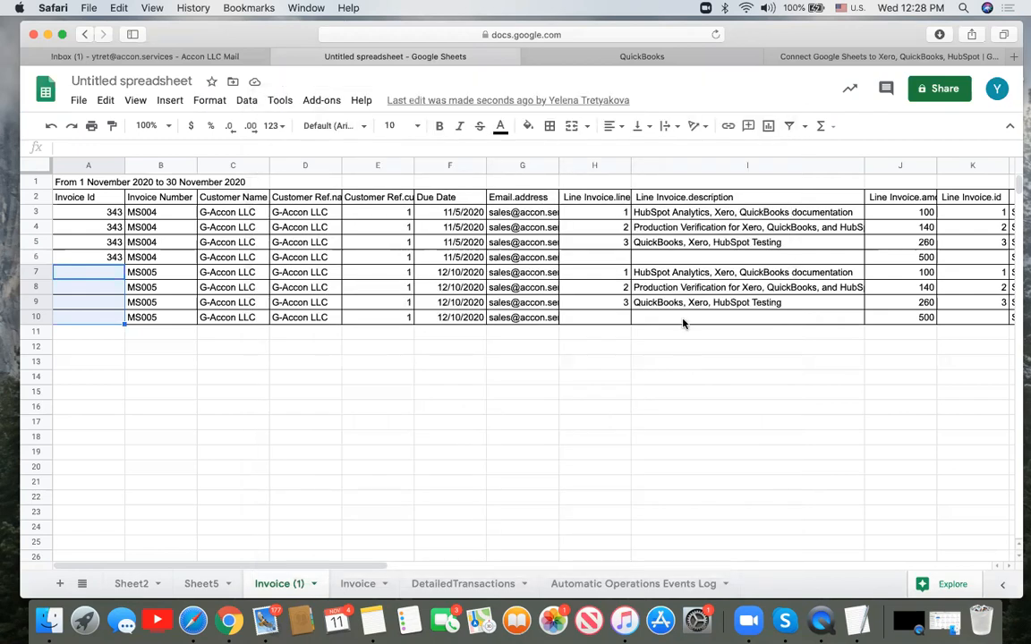
- Review the upload result headers Id, Success, Created and Timestamp in columns AE–AI
scroll(680, 320, right, 8)
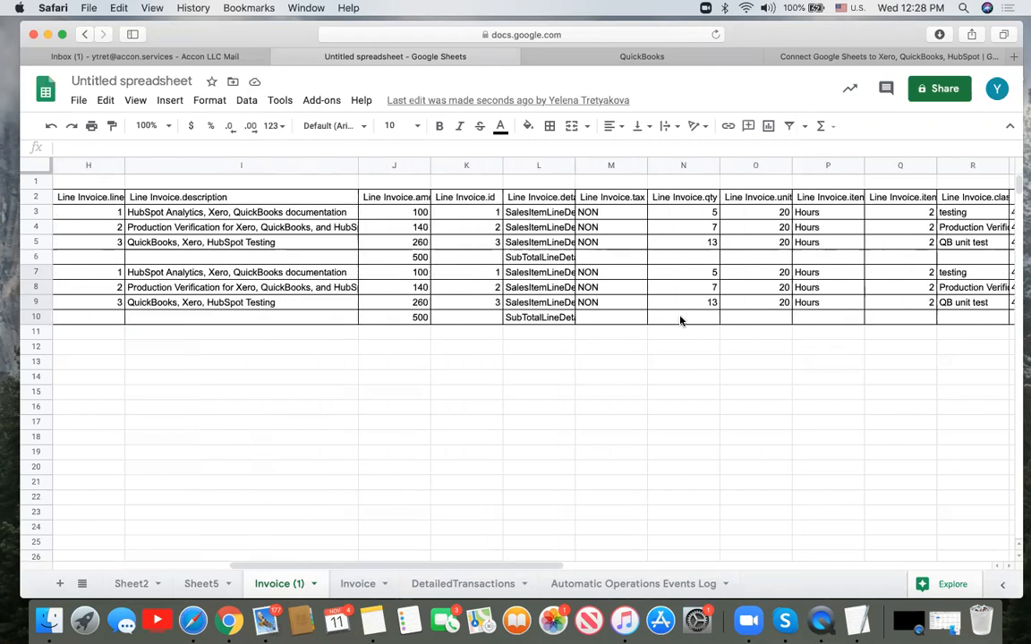
scroll(680, 320, right, 6)
scroll(680, 321, right, 9)
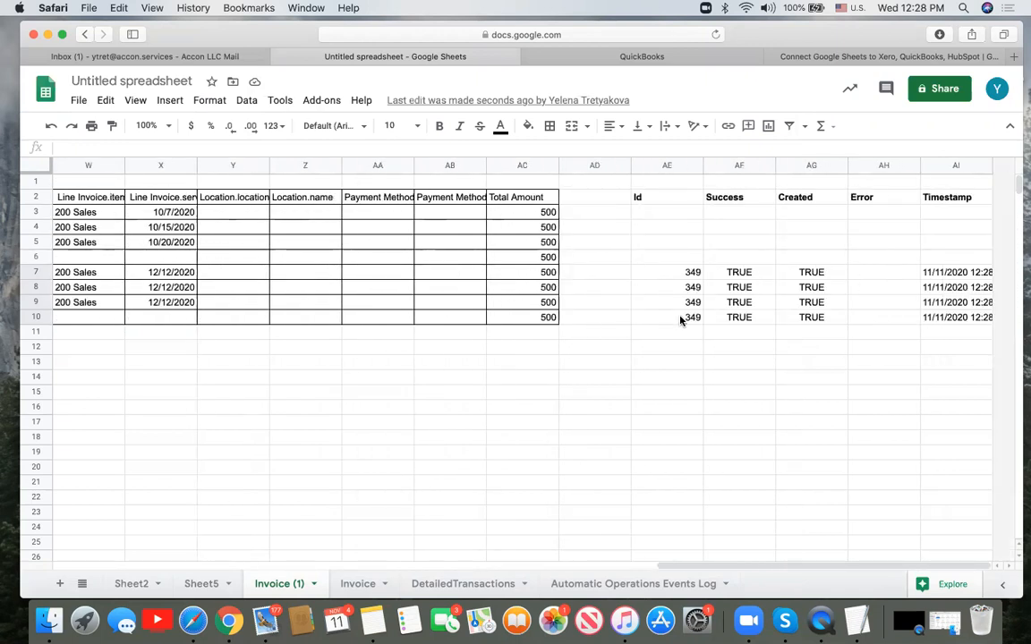
click(684, 197)
click(748, 198)
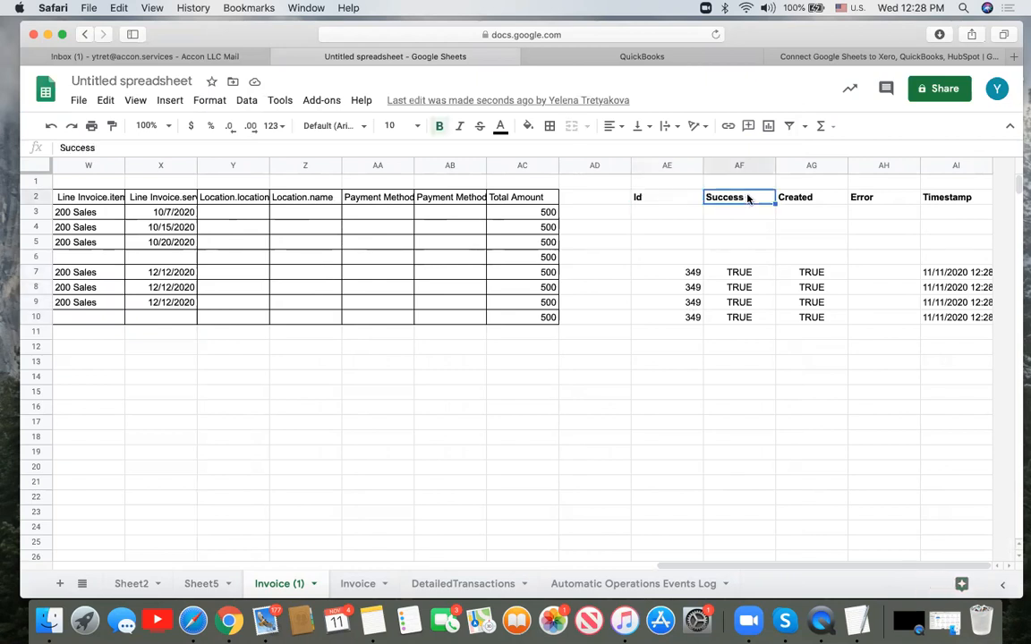
click(801, 198)
click(970, 201)
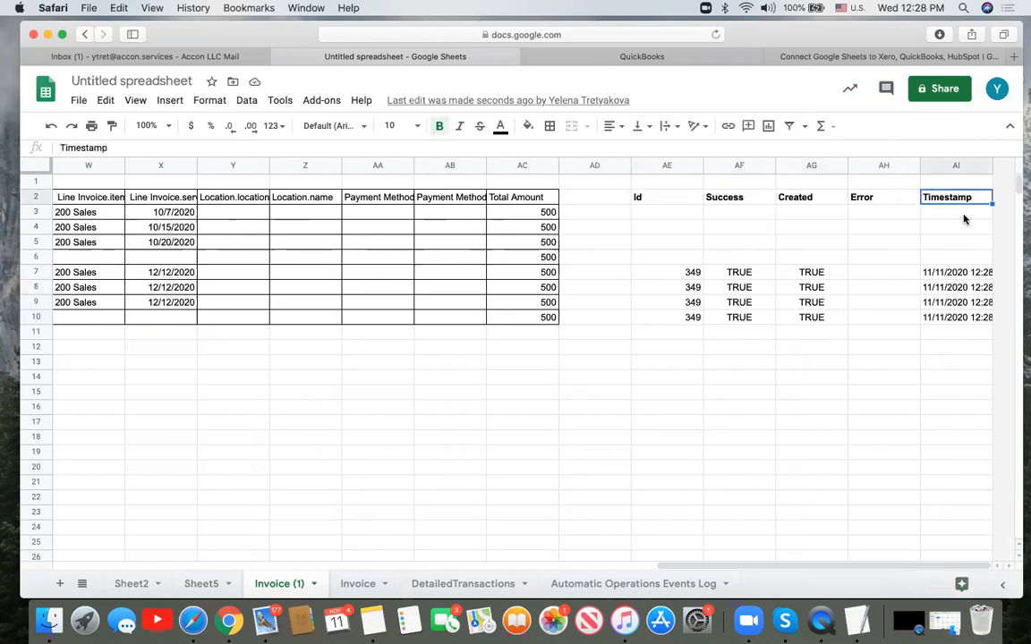
- Verify row 7's results: timestamp, Created and Success TRUE, Id 349, empty Error
click(958, 272)
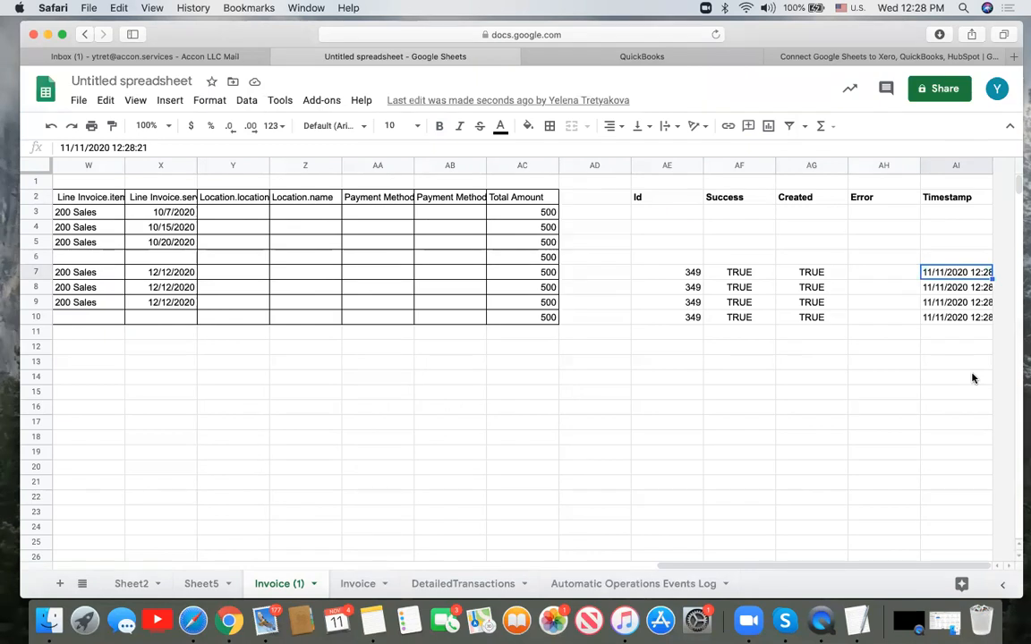
click(838, 277)
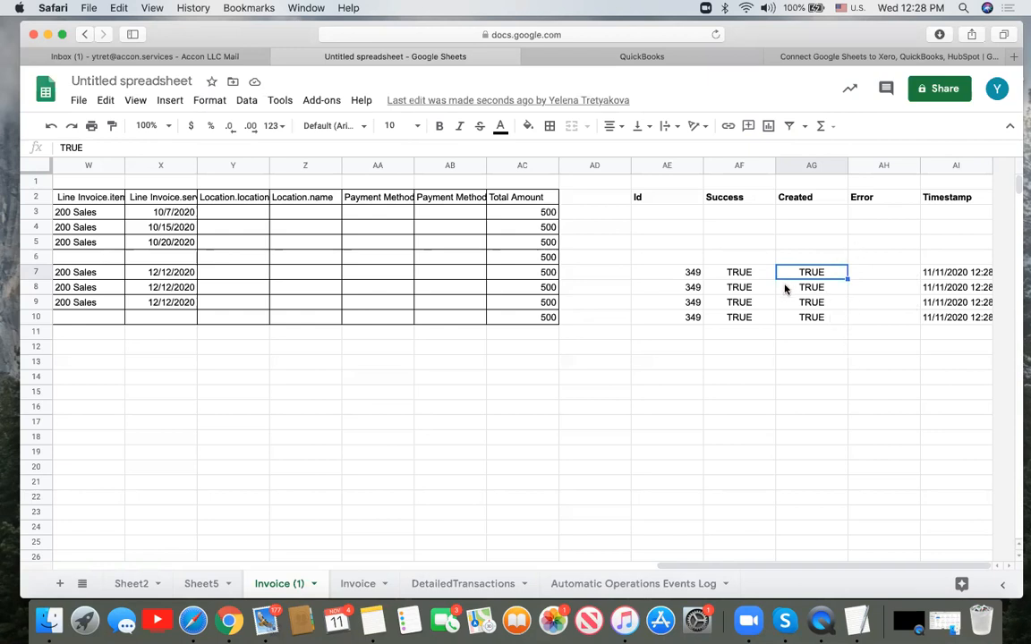
click(764, 272)
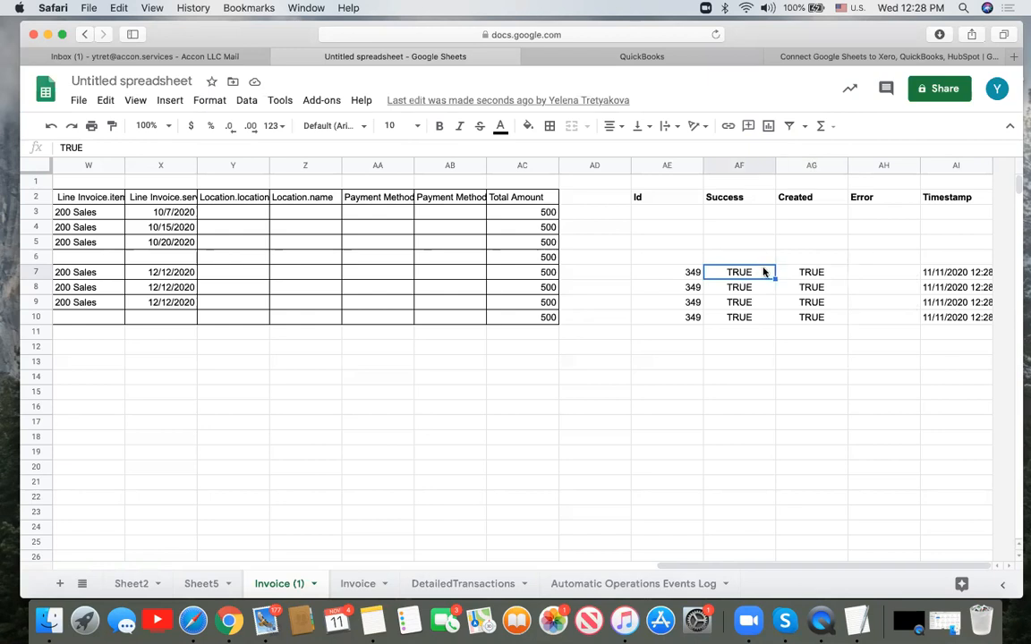
click(685, 273)
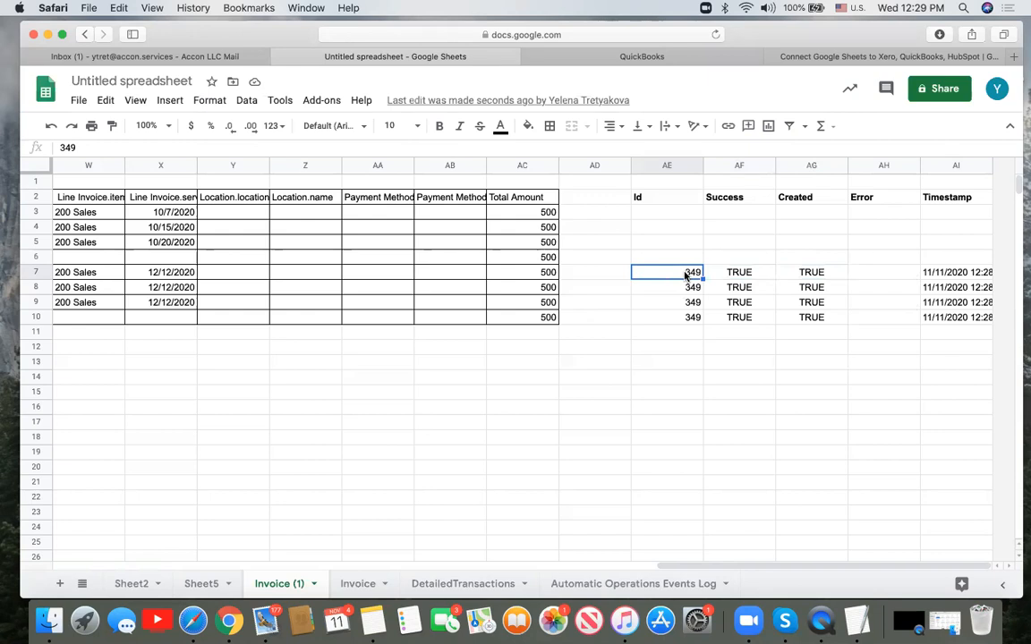
click(867, 278)
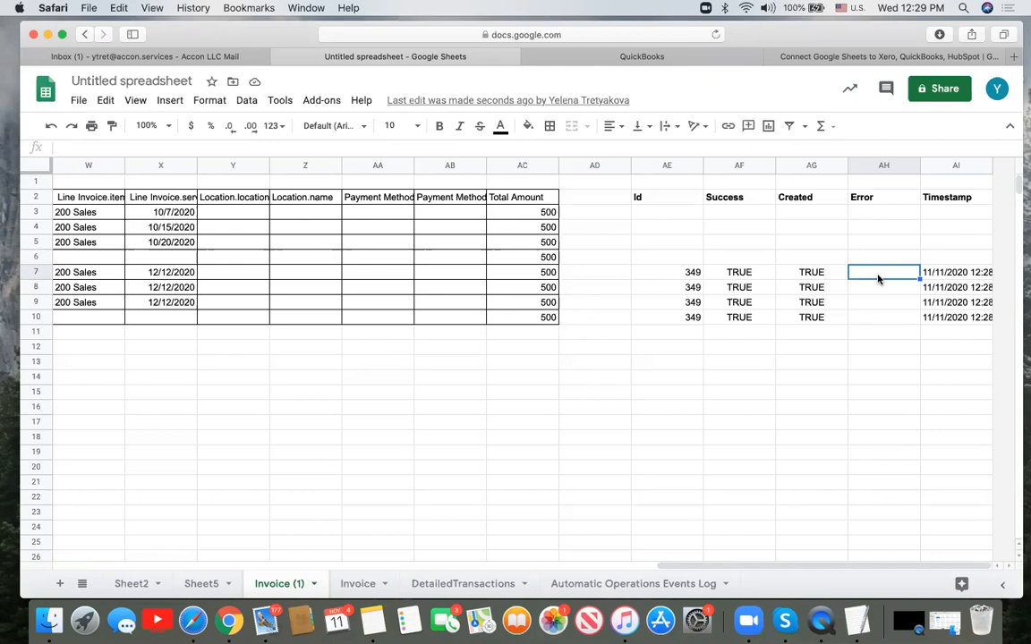
click(676, 274)
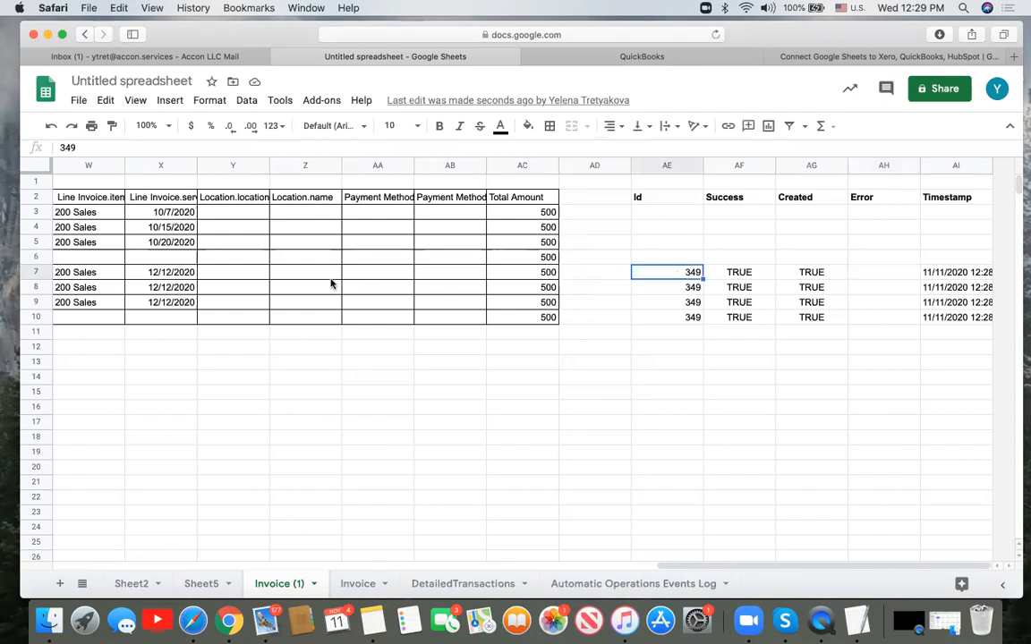
scroll(330, 284, left, 15)
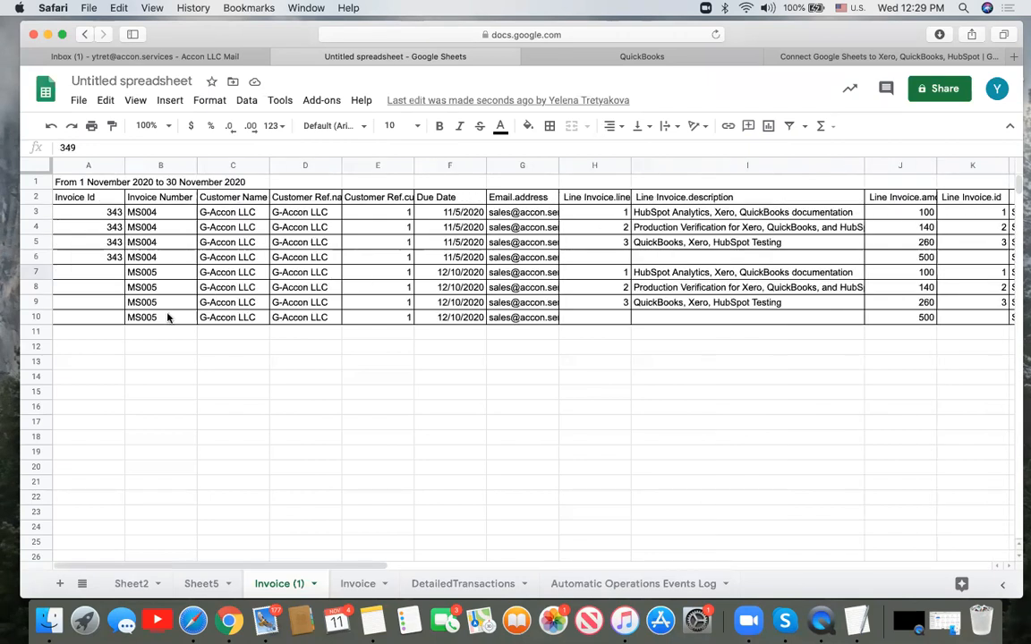
- Sign in to QuickBooks Online with the saved login
click(648, 61)
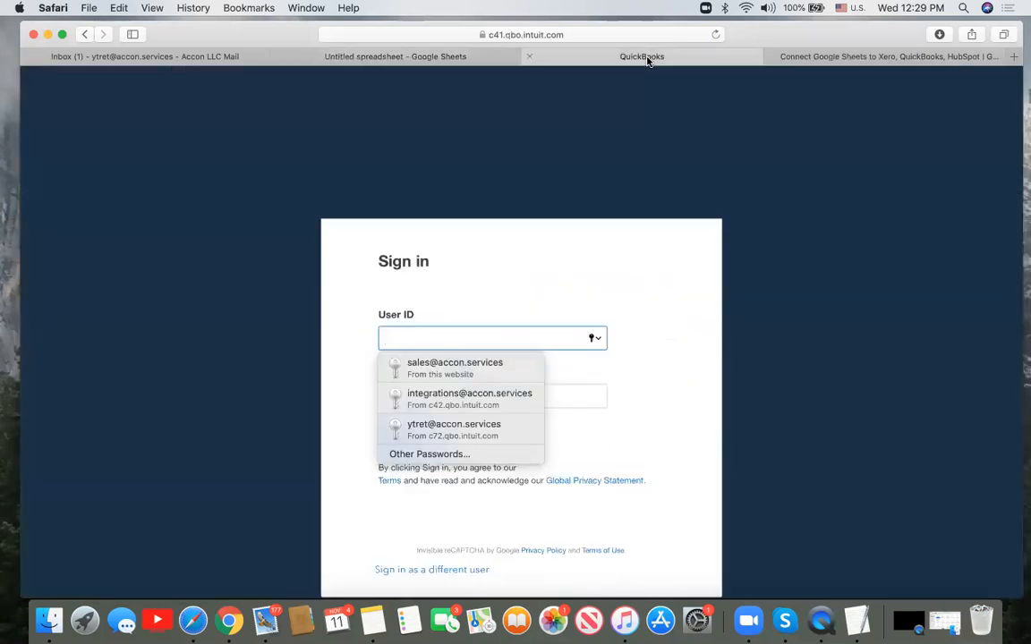
click(472, 370)
click(425, 435)
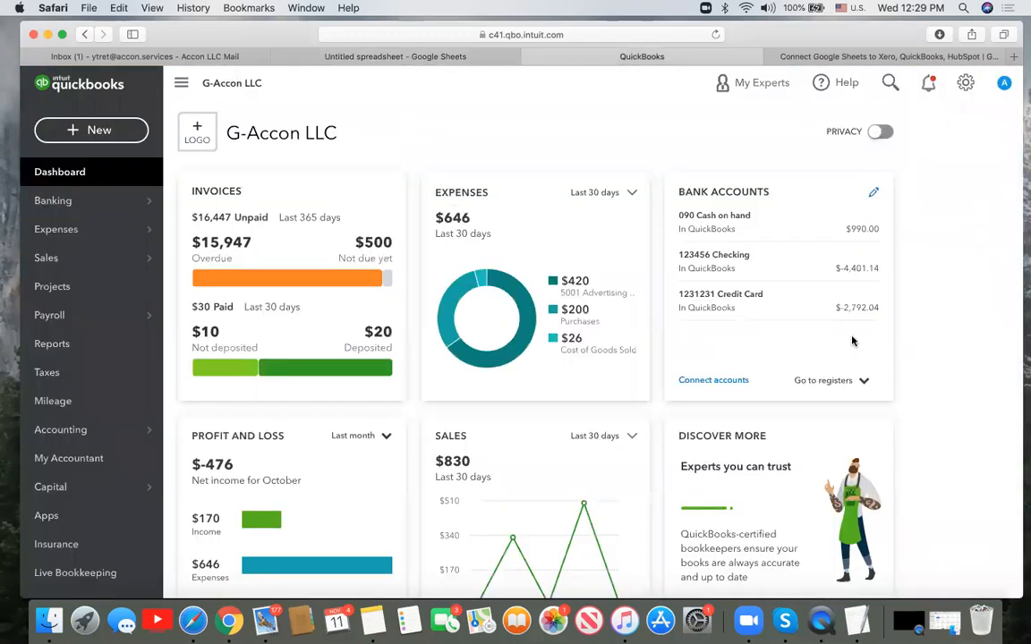
- Look over recent invoice MS004, then bring up the Sales Invoices list
click(891, 83)
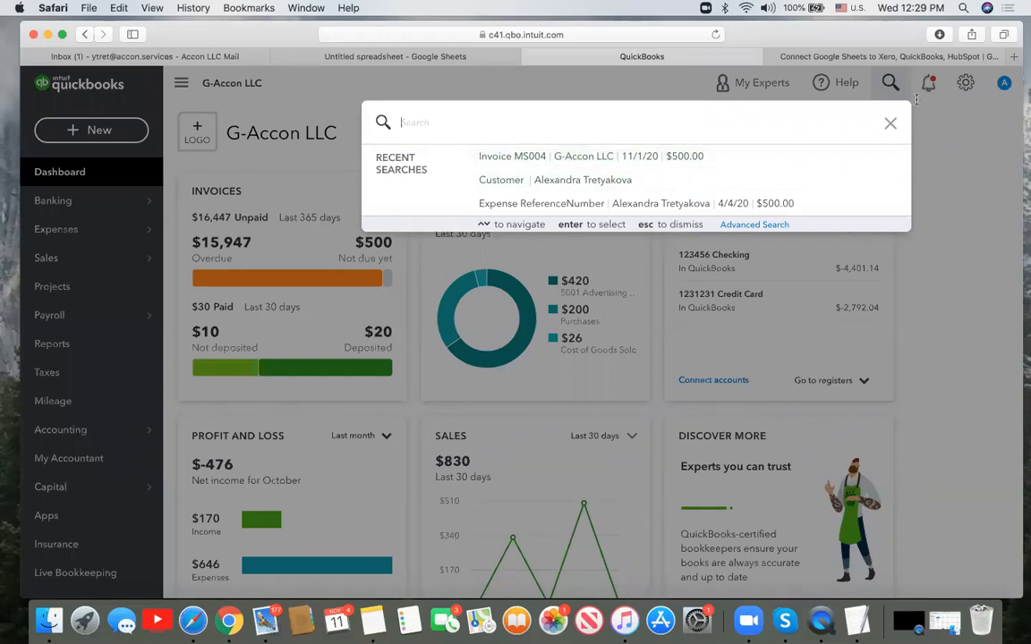
click(891, 123)
click(888, 83)
click(535, 157)
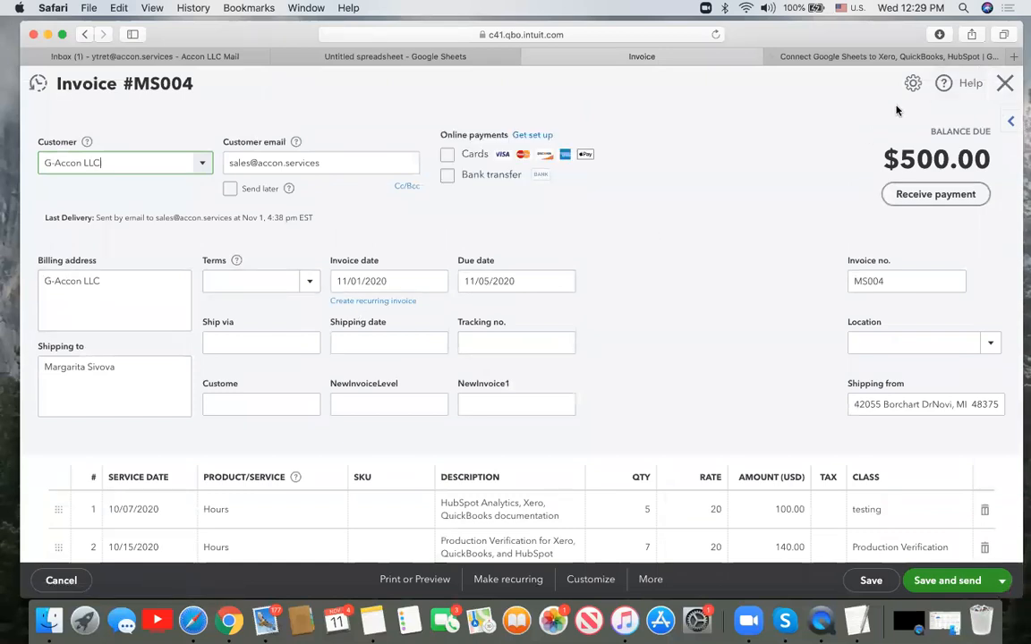
click(1005, 84)
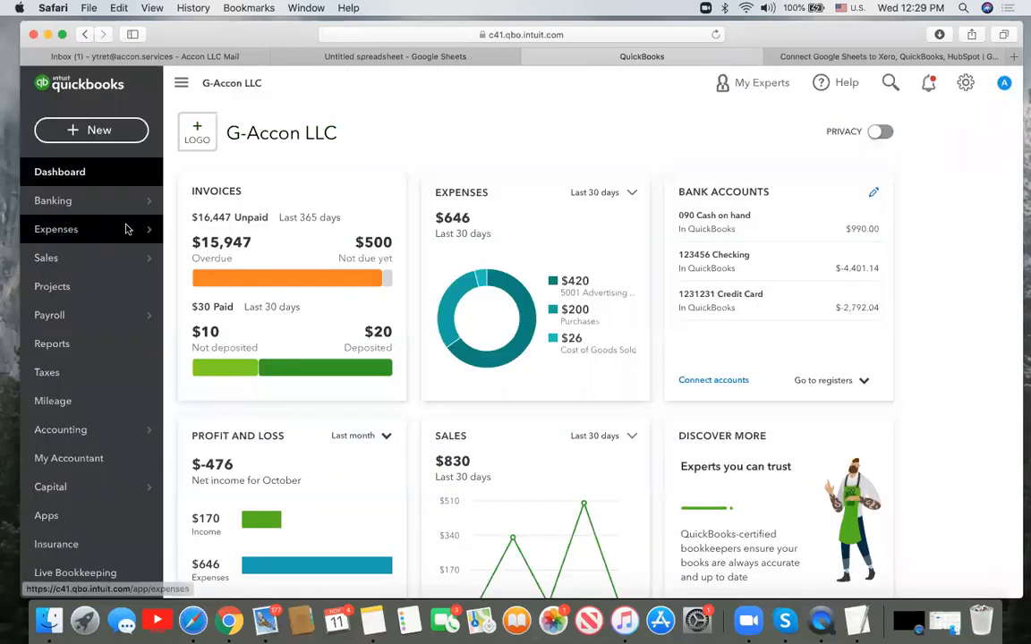
mouse_move(52, 260)
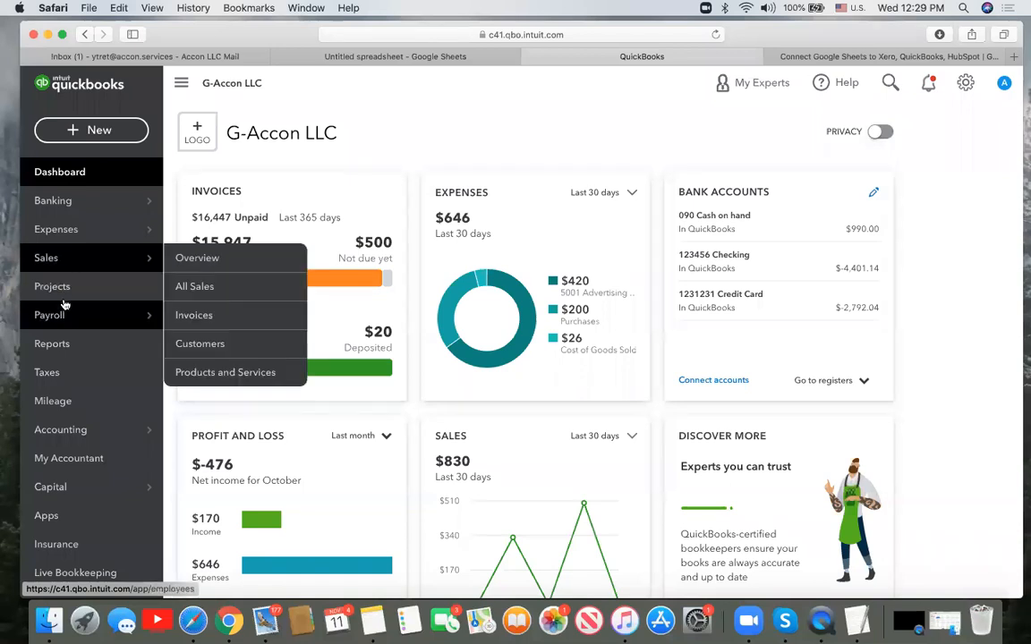
click(219, 316)
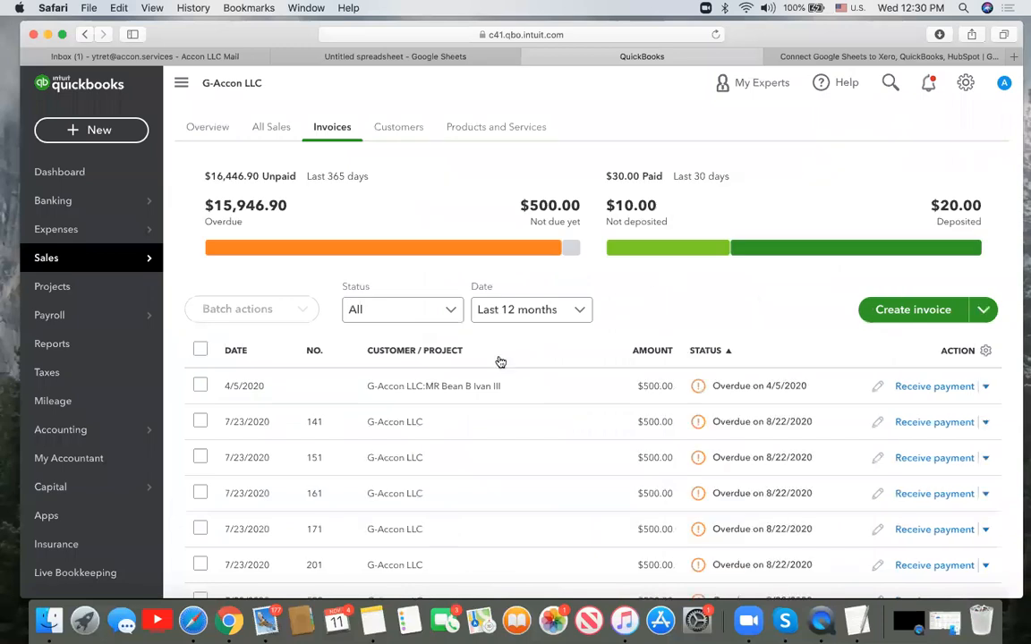
- Open invoice MS005's summary: $500.00, dated 11/11/2020, due 12/10/2020
scroll(601, 468, down, 8)
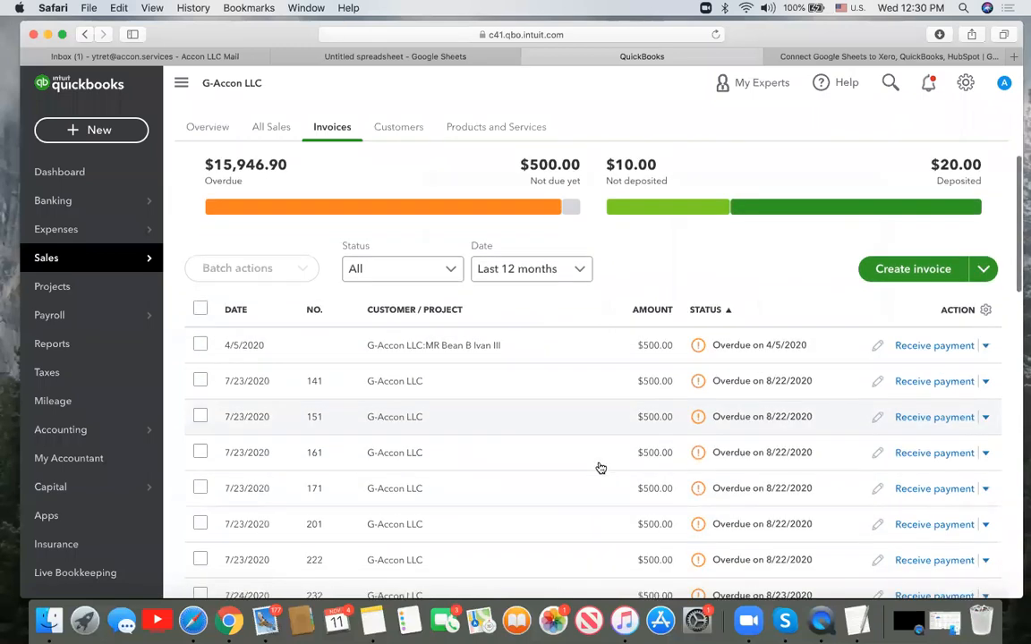
scroll(601, 468, down, 10)
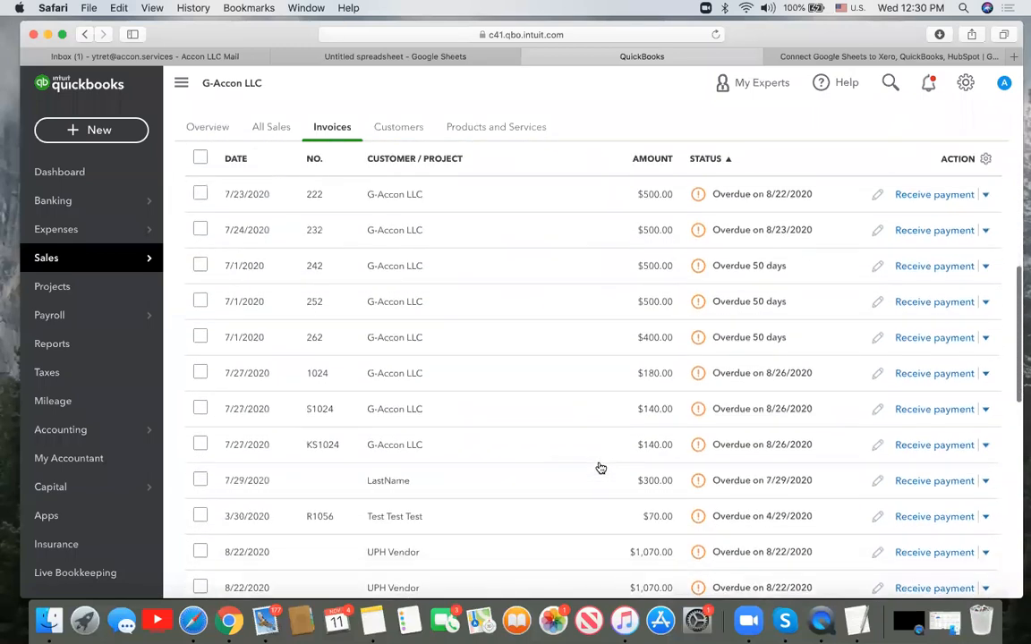
scroll(600, 468, down, 5)
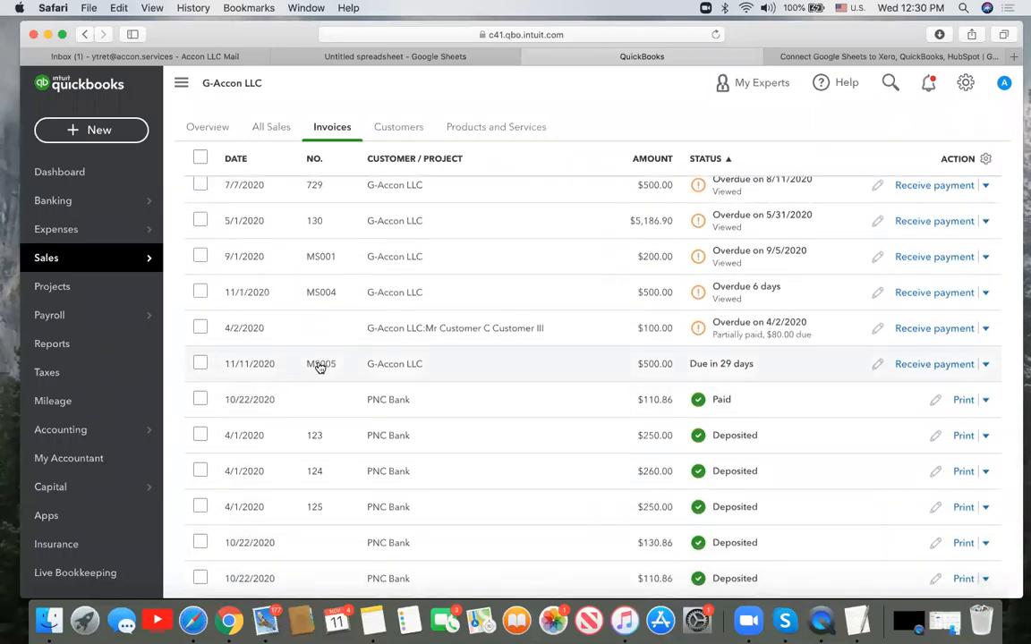
click(886, 85)
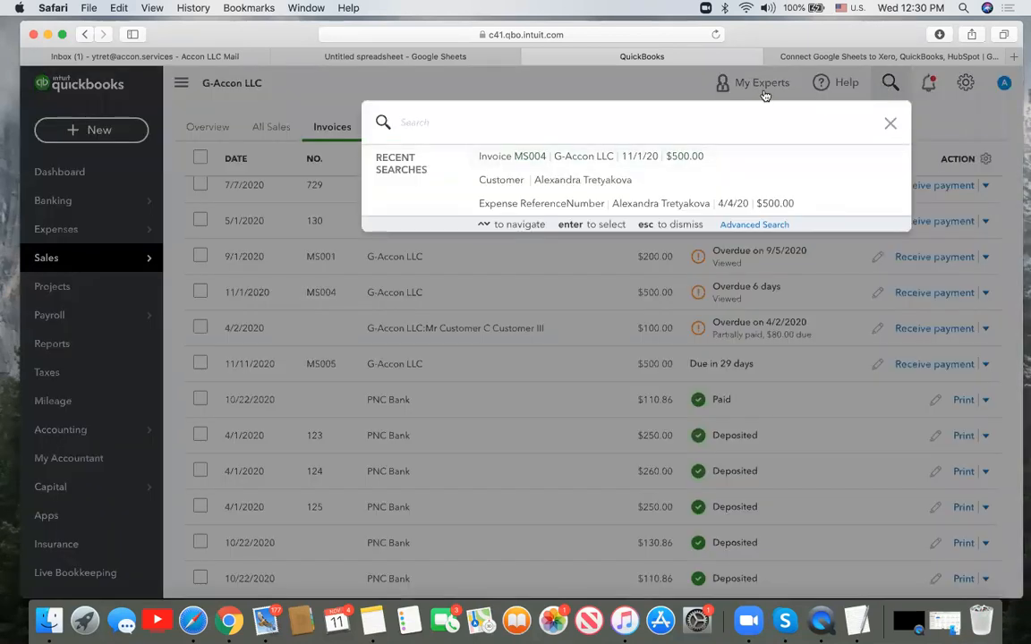
click(891, 124)
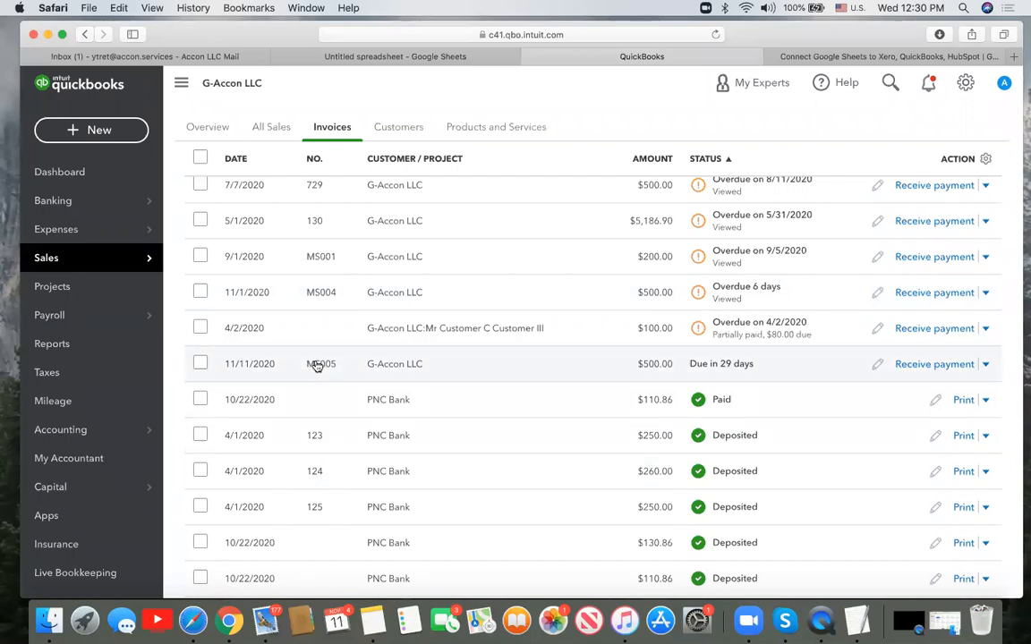
double_click(402, 368)
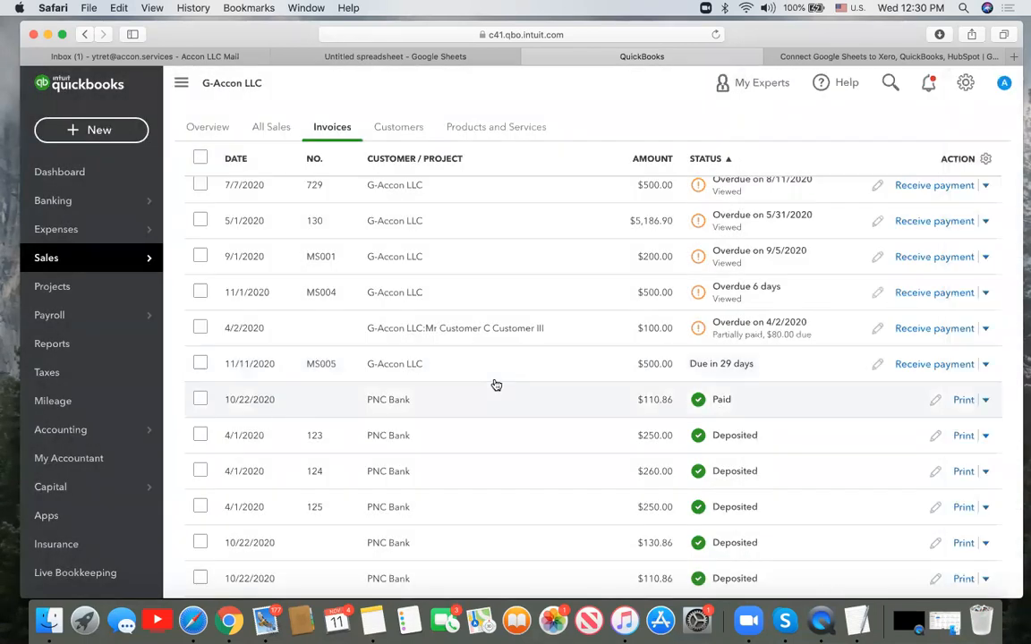
click(338, 363)
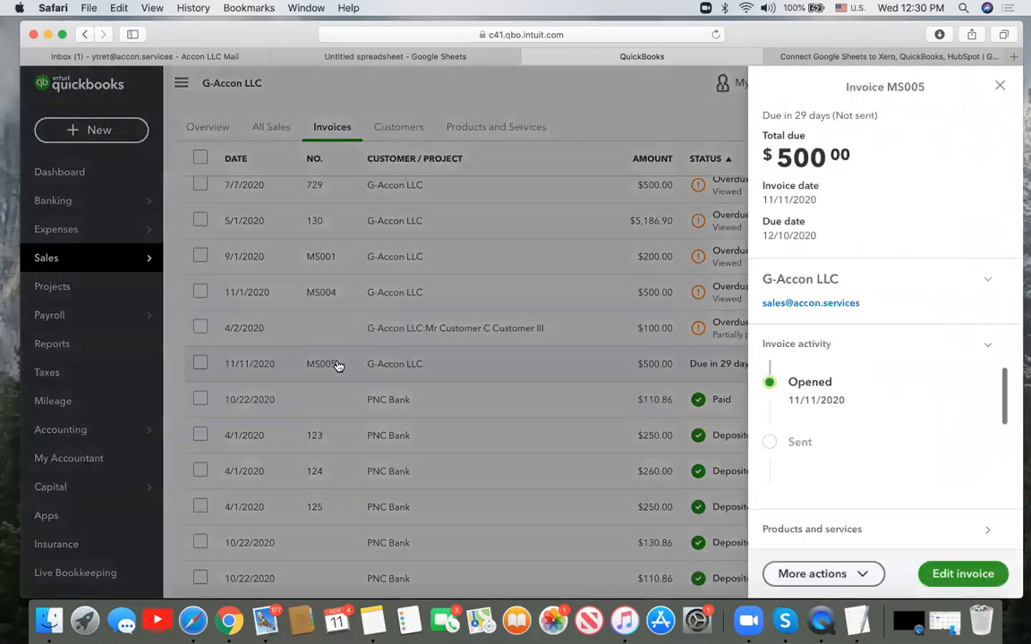
- Check MS005's line items in the full invoice editor, then return to Google Sheets
click(962, 574)
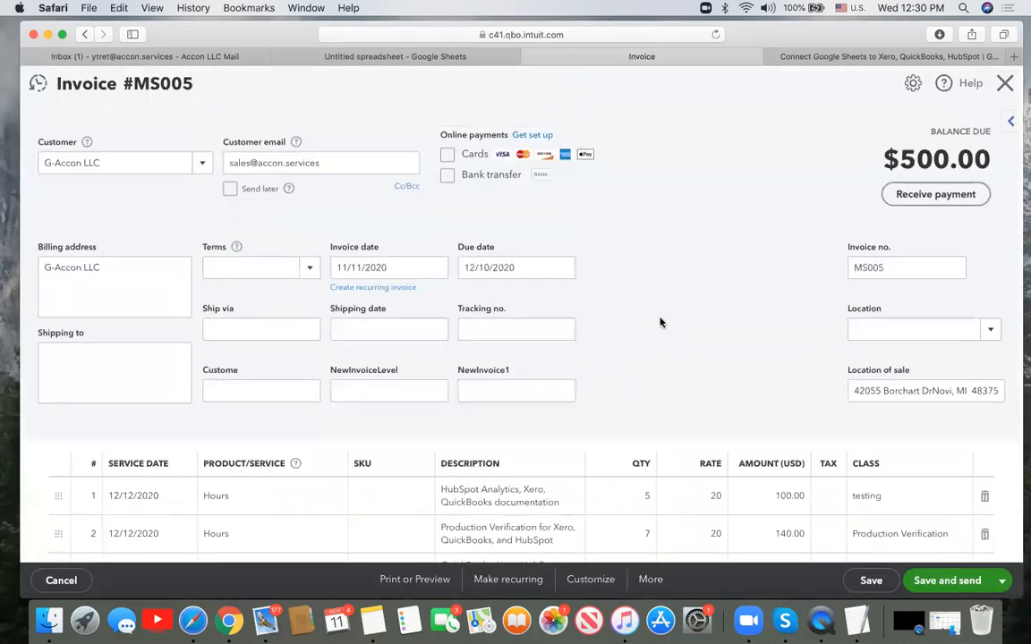
click(148, 170)
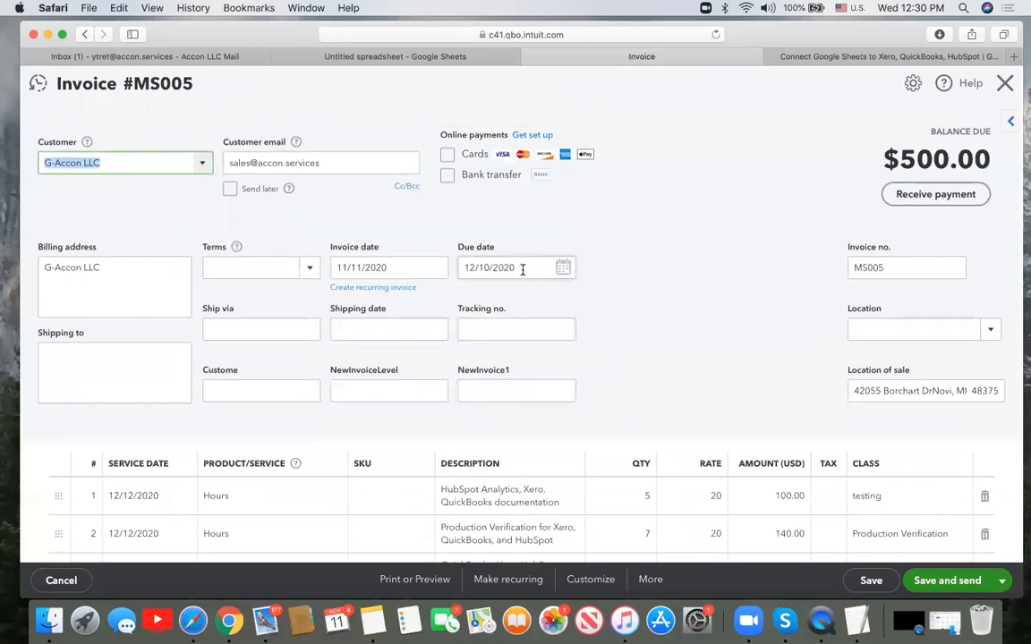
scroll(667, 319, down, 3)
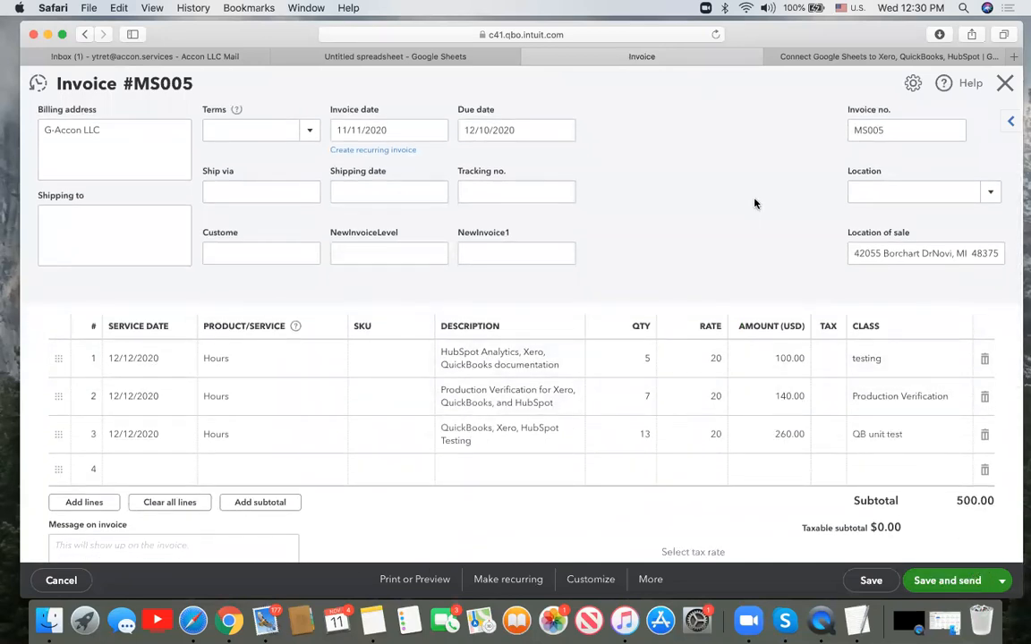
scroll(755, 203, up, 3)
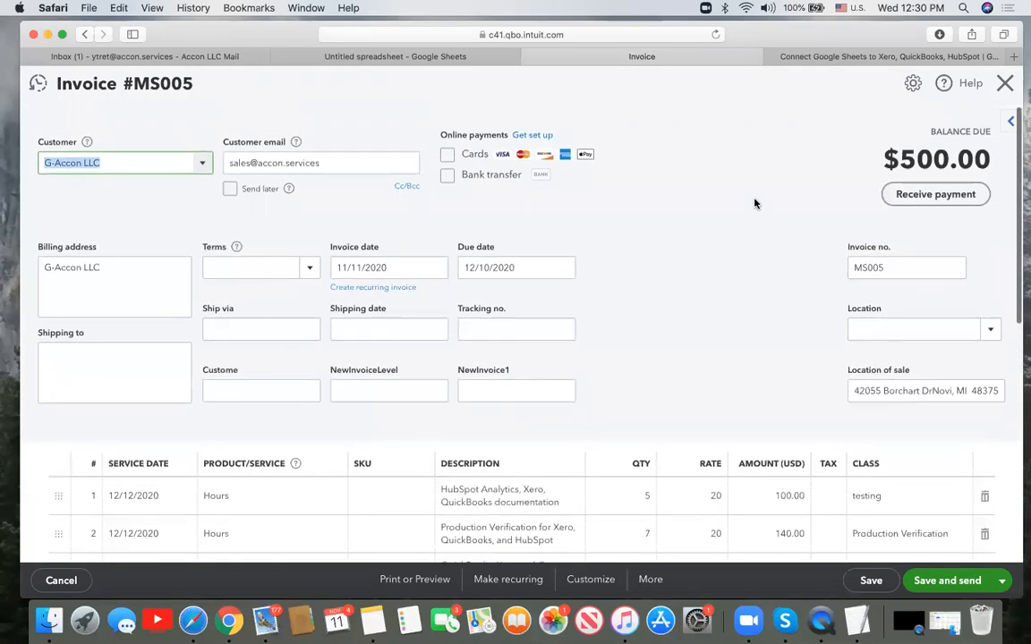
click(387, 51)
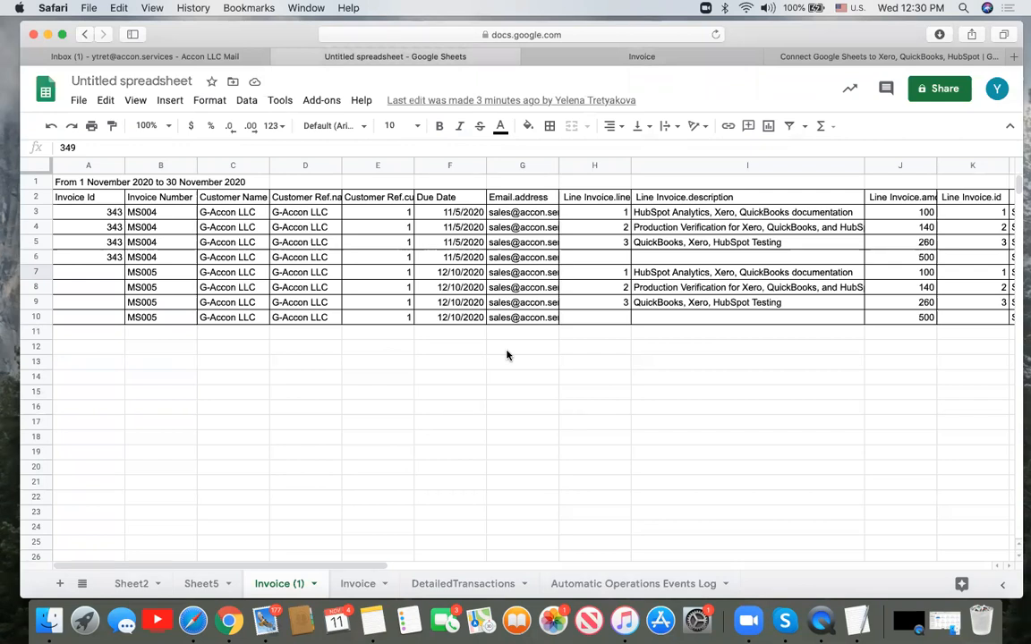
- Copy the returned Id 349 from AE7:AE10 into the Invoice Id cells A7:A10
scroll(507, 355, right, 15)
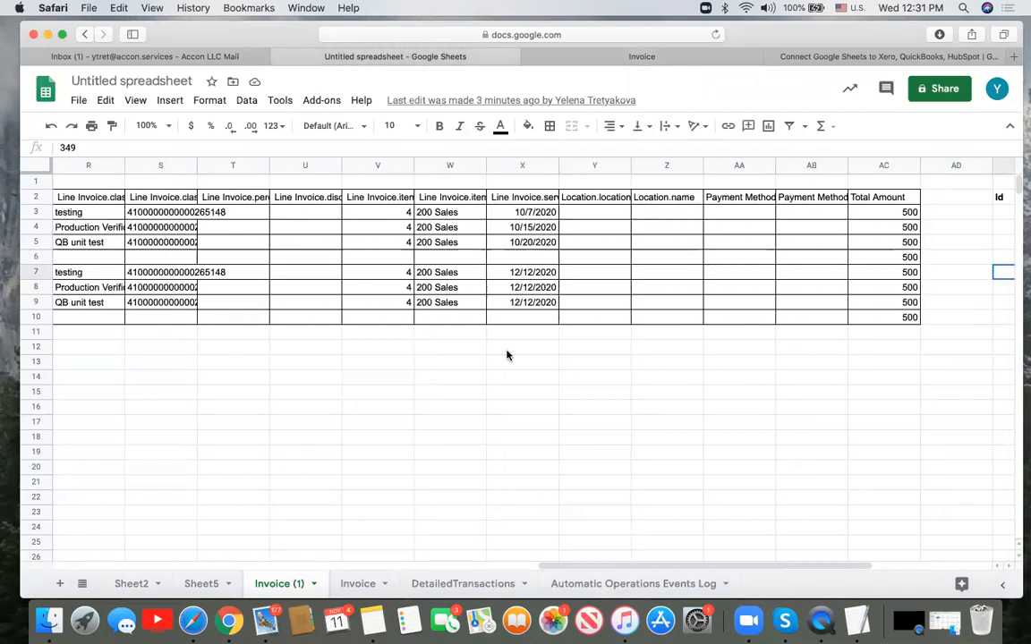
scroll(506, 356, right, 5)
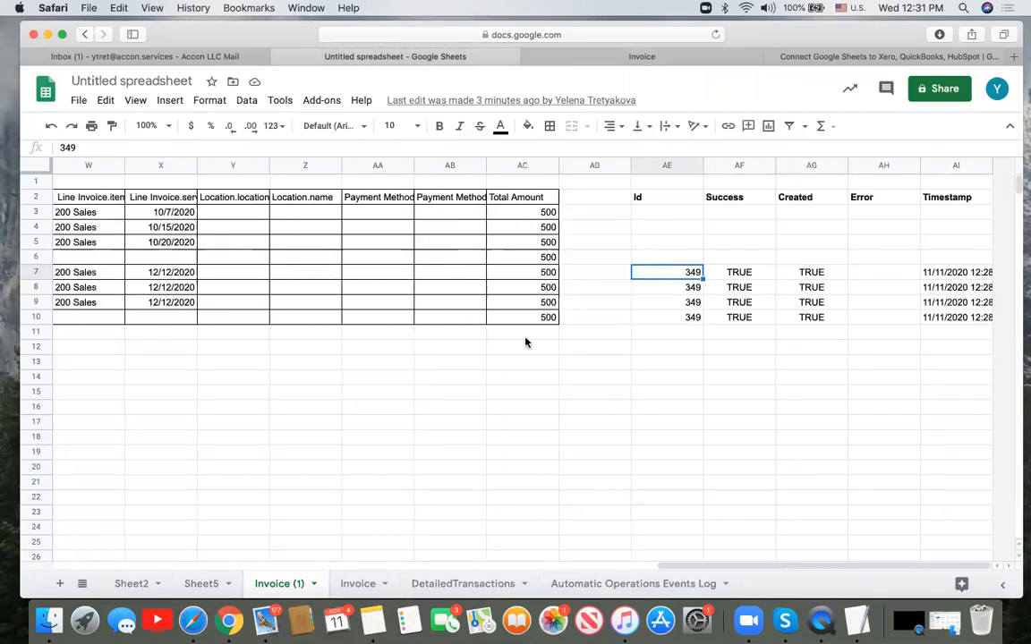
shift+click(685, 317)
key(super+c)
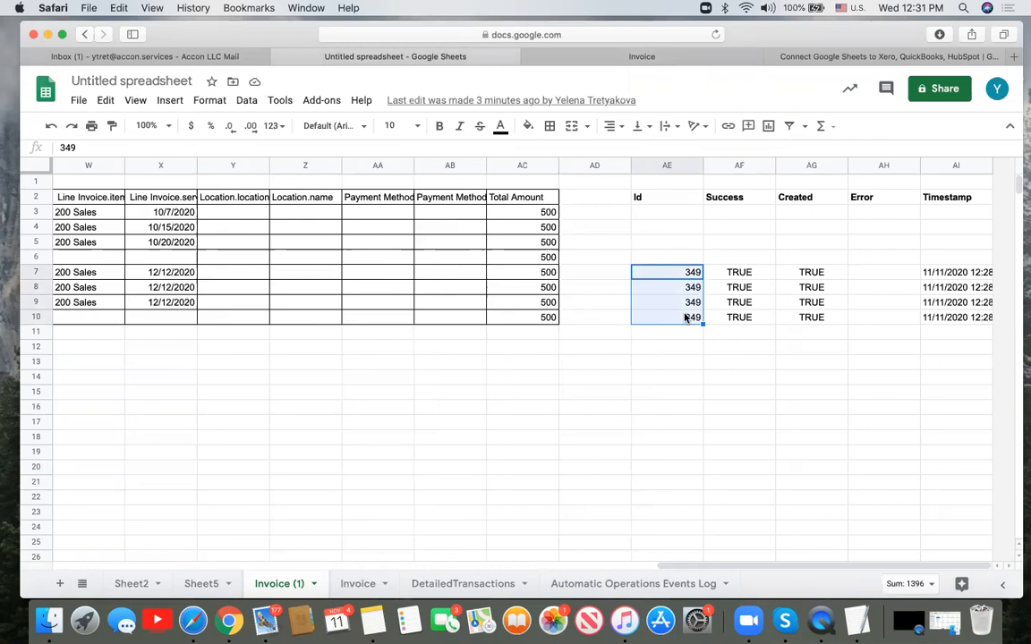
scroll(391, 368, left, 20)
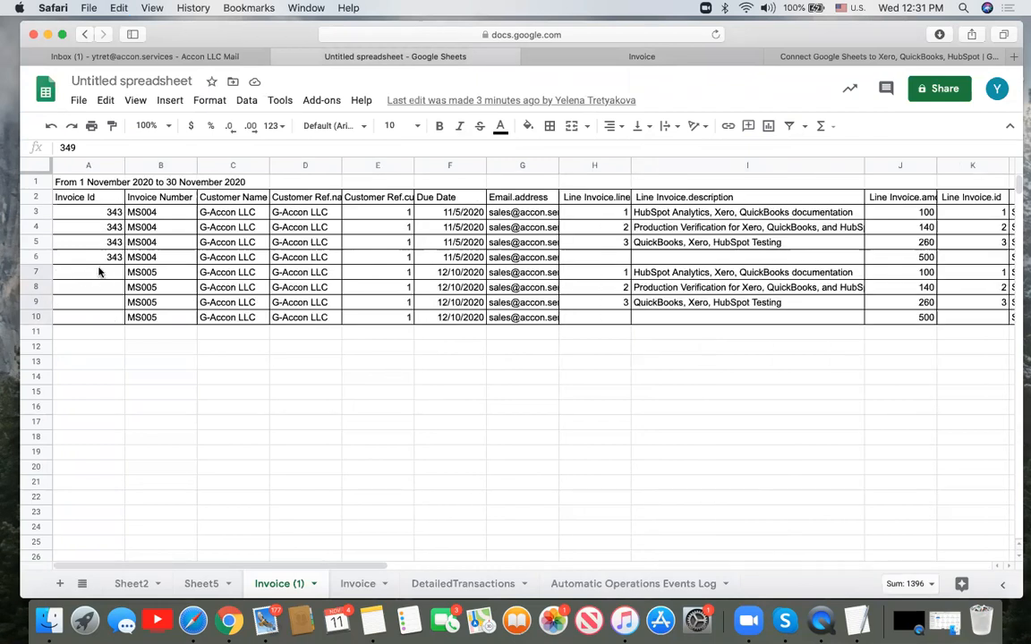
click(100, 272)
key(super+v)
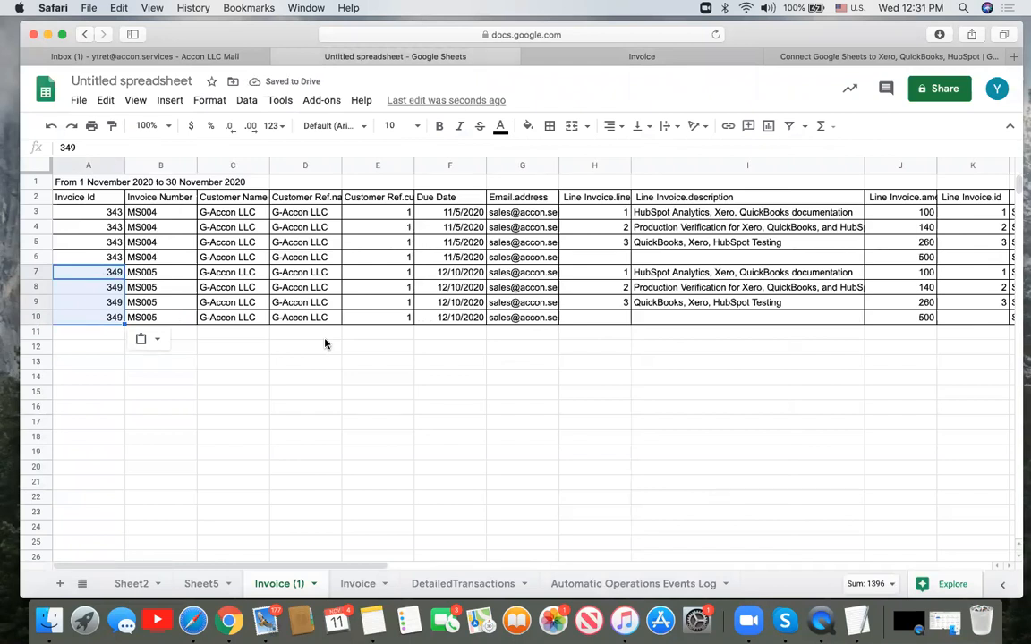
- Prefix the descriptions in I7, I8 and I9 with 'TEST', then reselect A7:A10
click(636, 275)
double_click(634, 273)
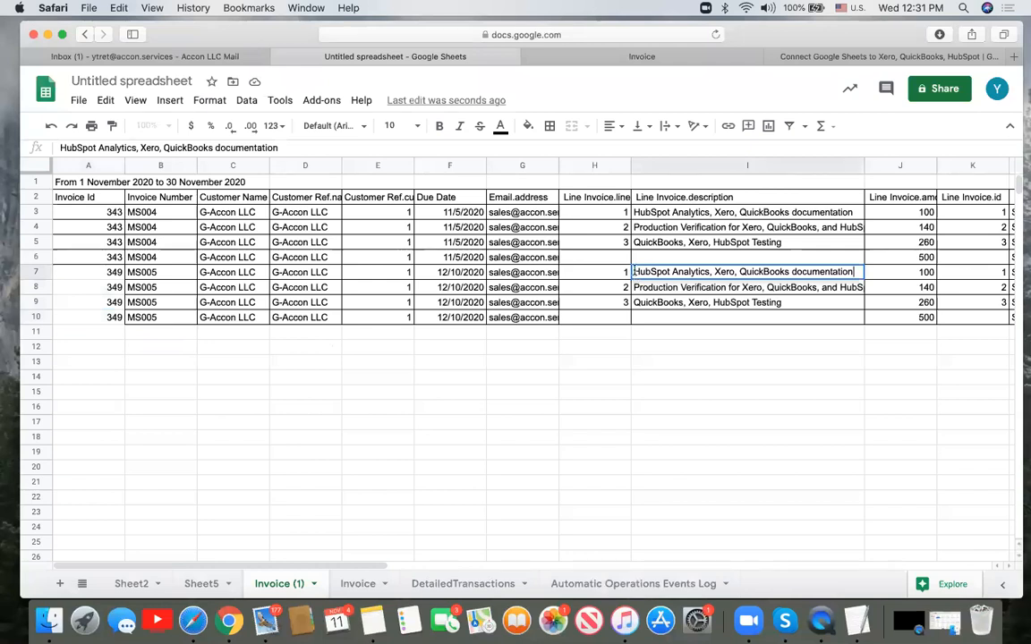
text(TEST)
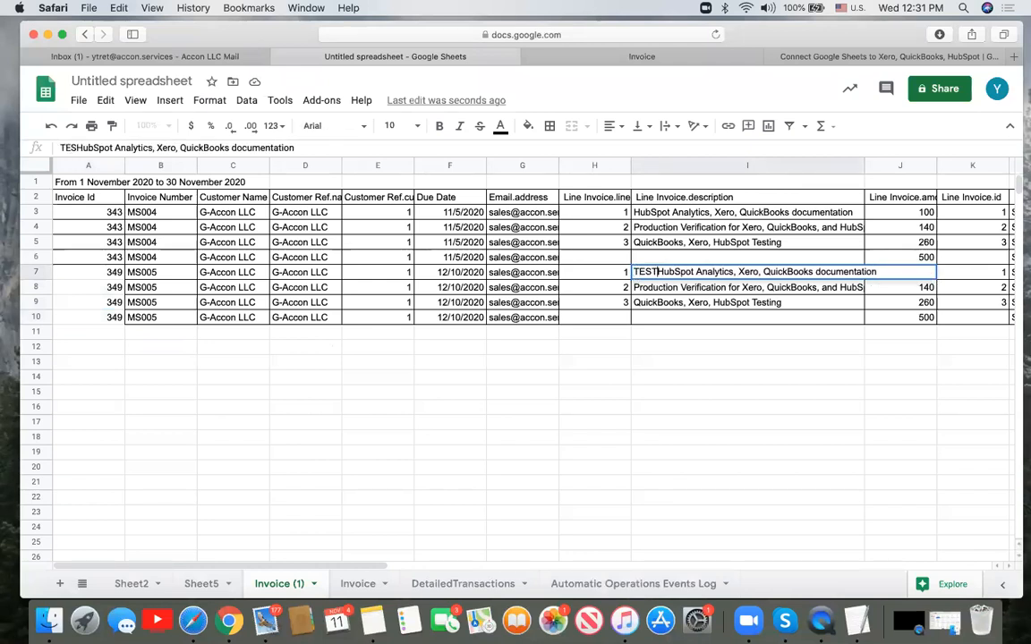
drag(658, 269, 613, 267)
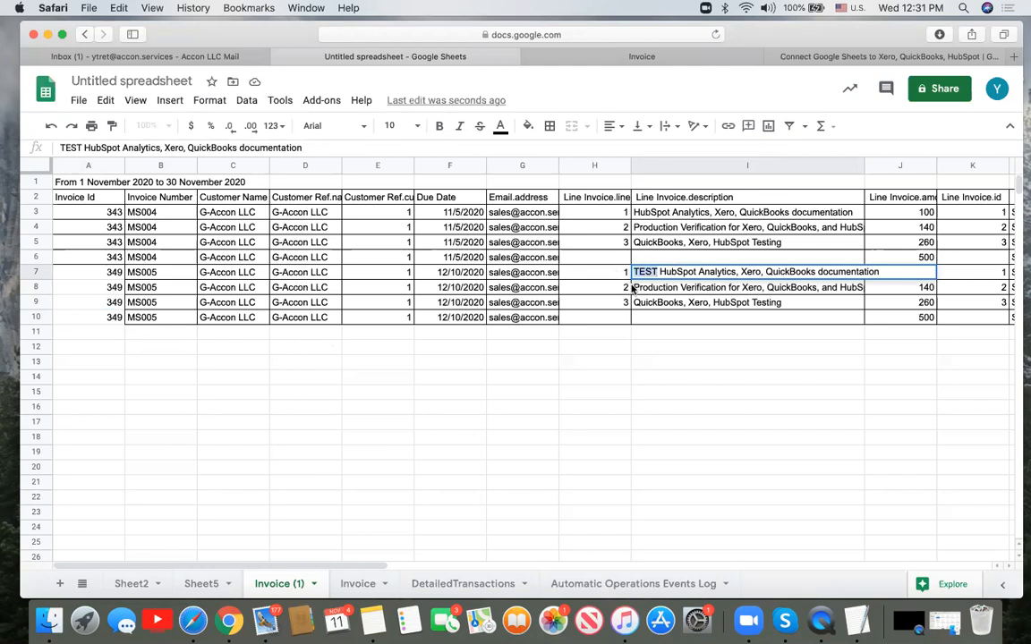
click(633, 289)
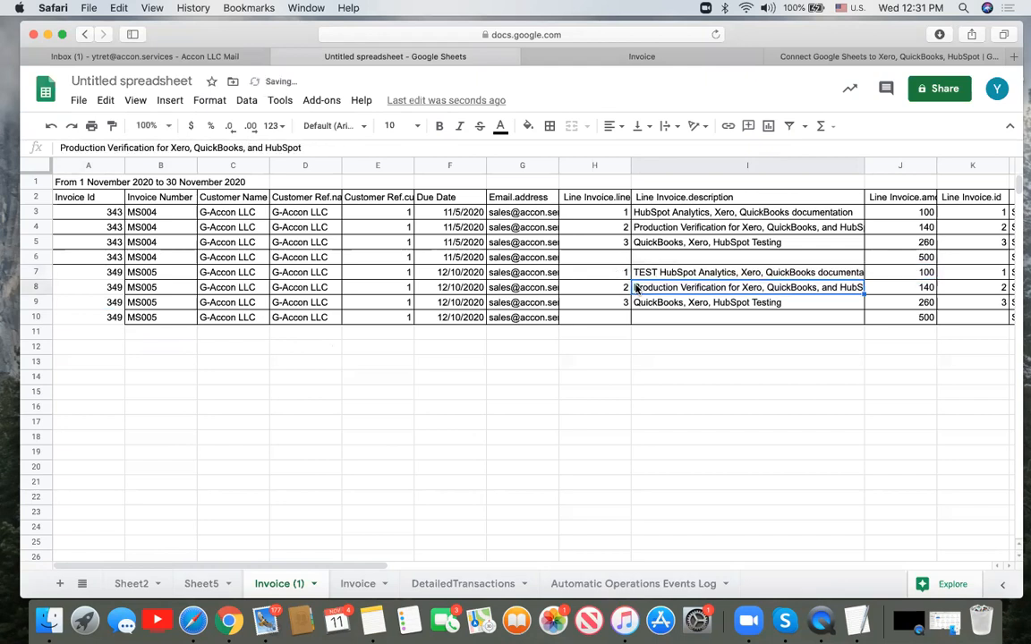
double_click(636, 288)
click(638, 286)
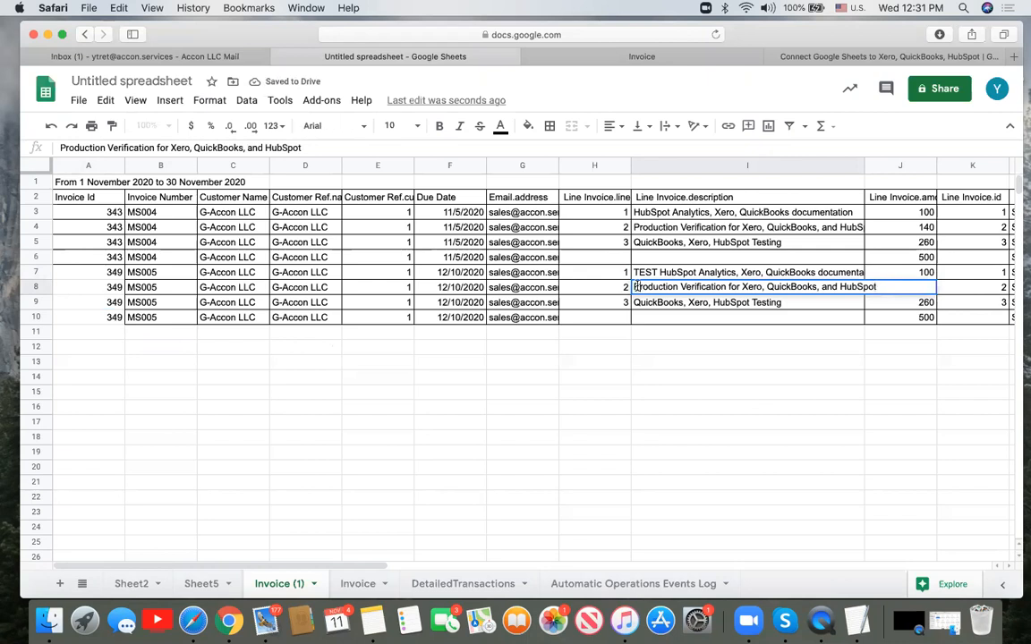
text(TEST)
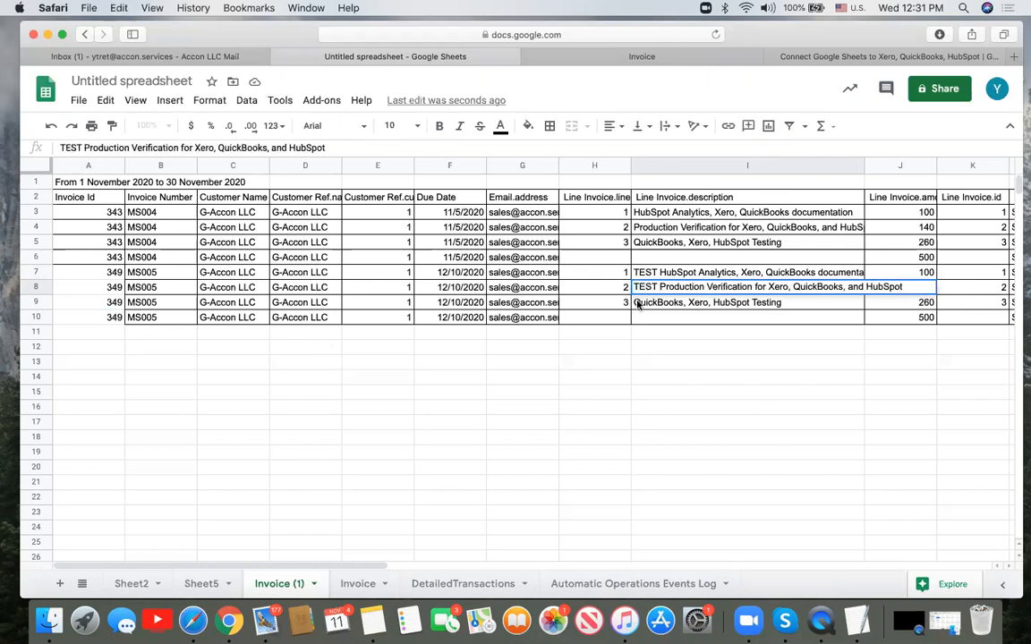
click(639, 303)
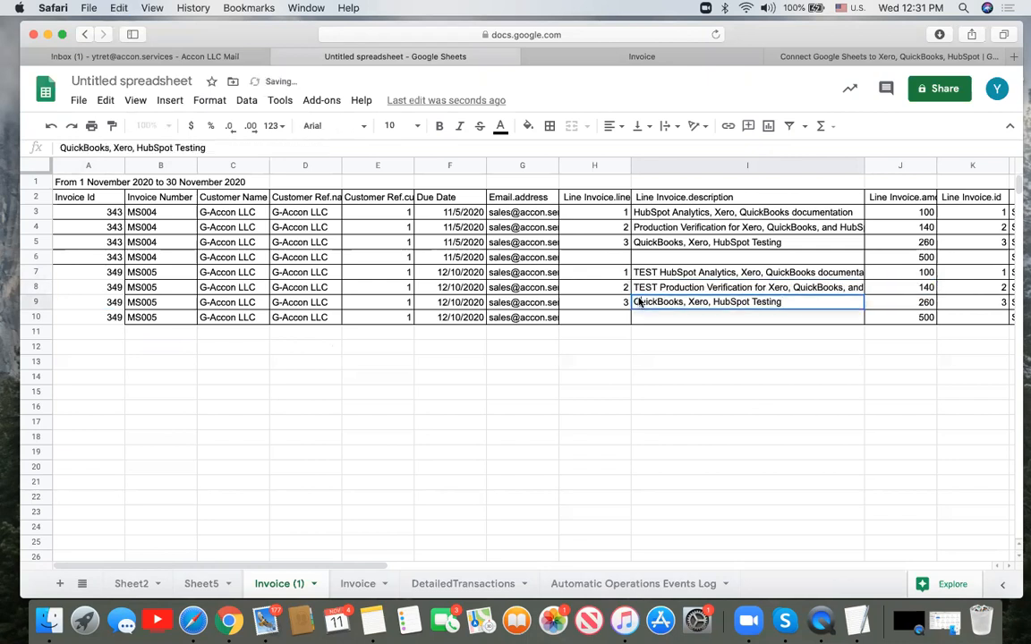
text(TEST)
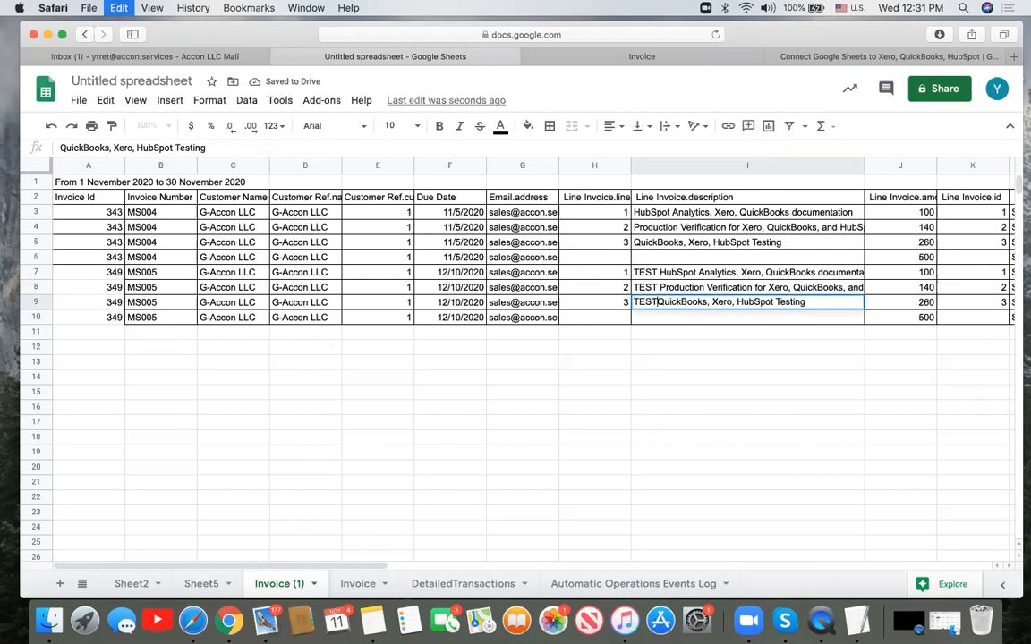
click(102, 272)
shift+click(117, 319)
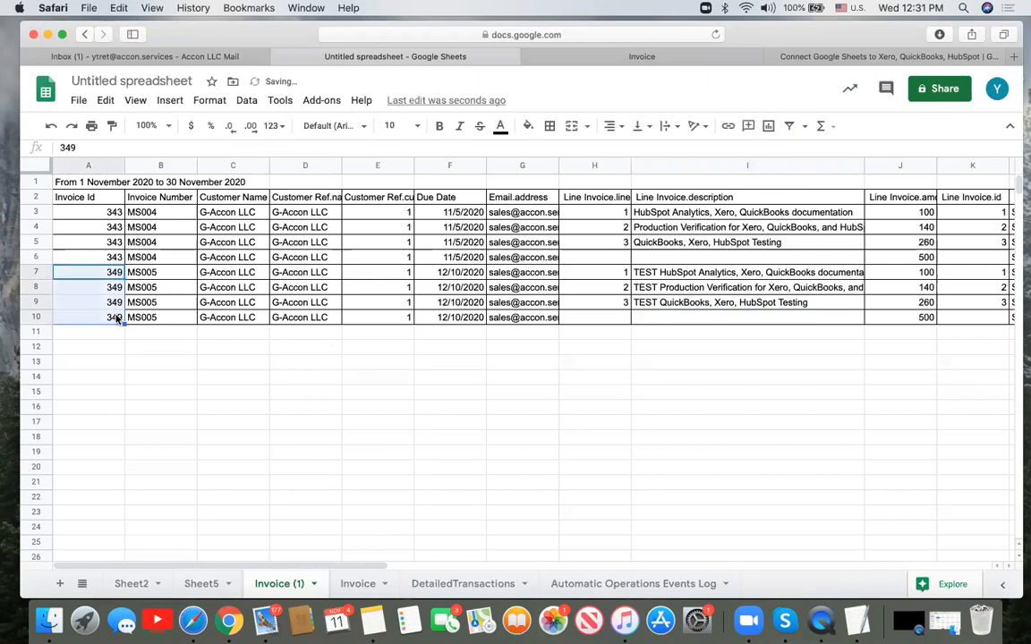
- Launch Upload Accounting Data to G-Accon LLC from the G-Accon for QuickBooks add-on
click(332, 102)
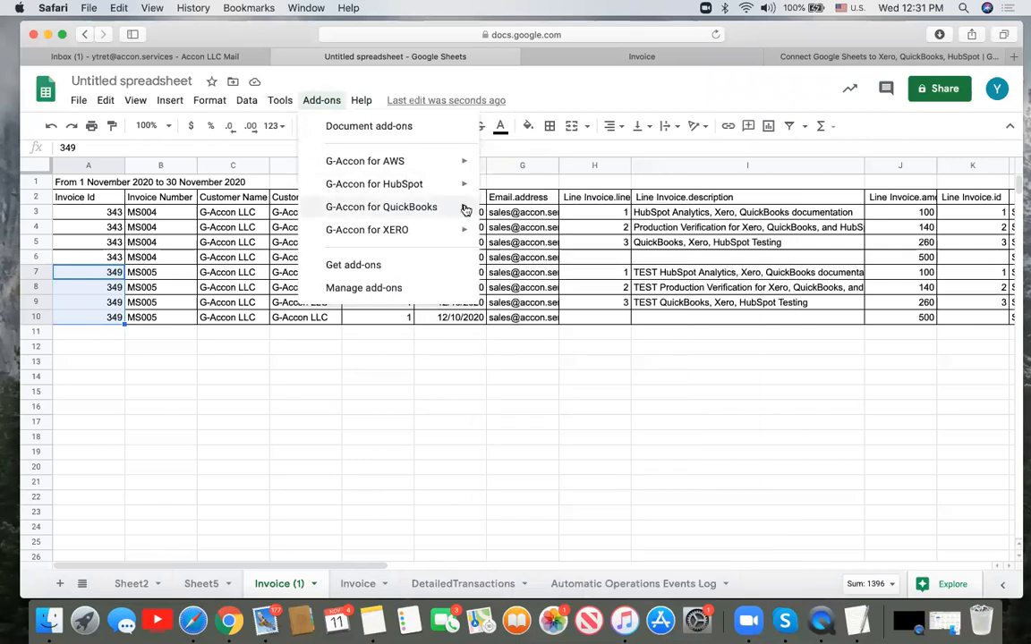
mouse_move(466, 209)
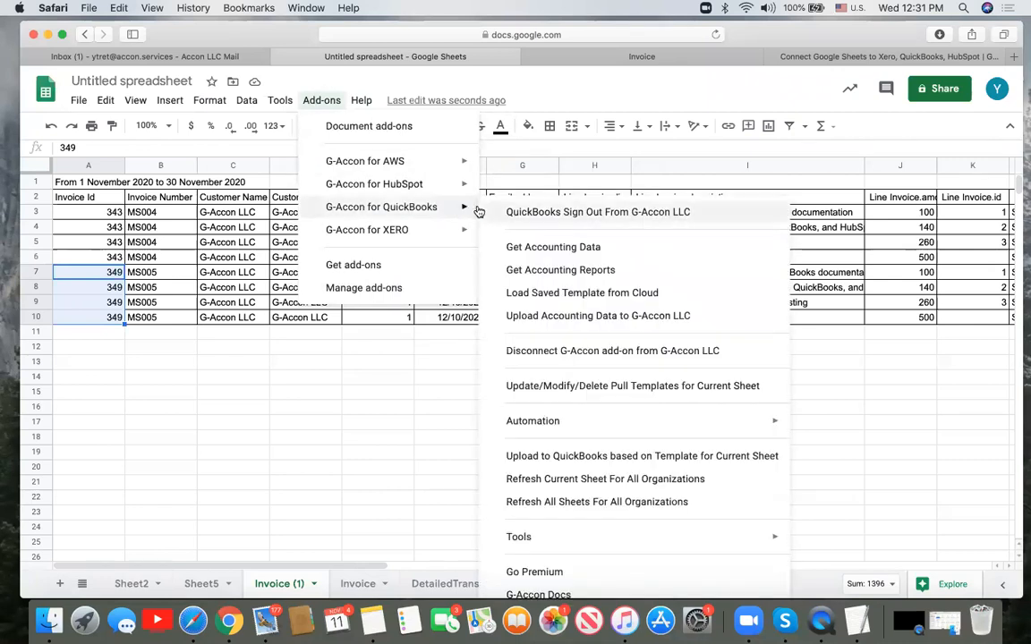
click(534, 319)
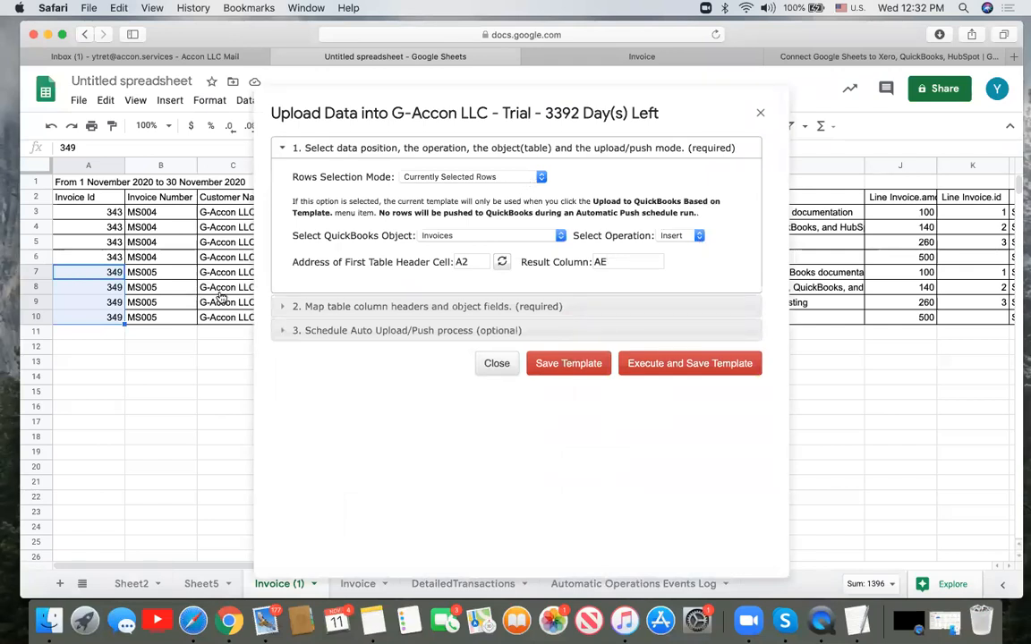
- Switch the operation to Update, refresh header A2, and expand the column mappings
click(699, 236)
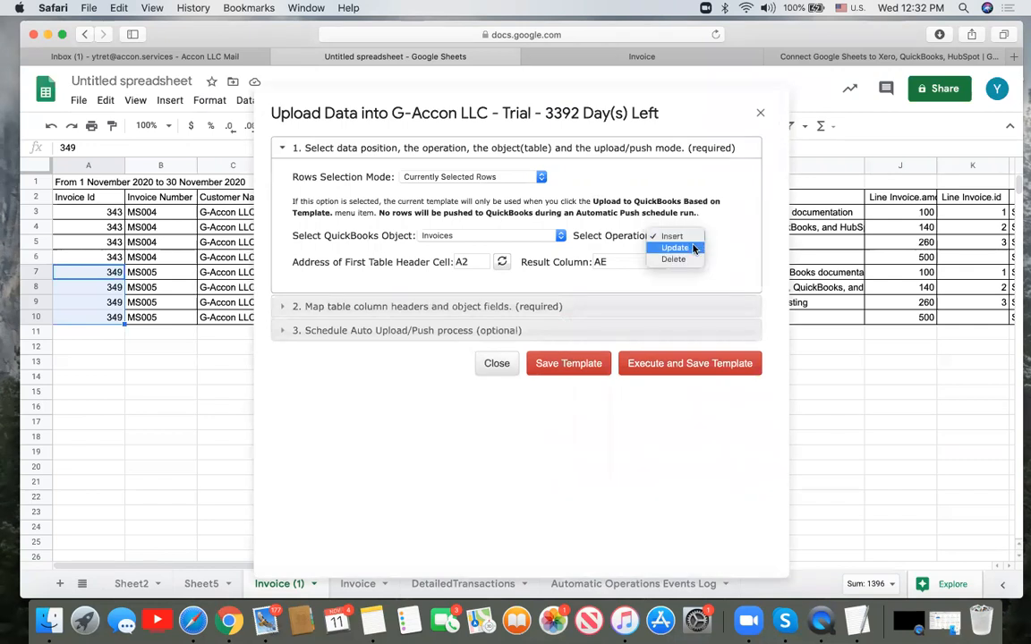
click(693, 249)
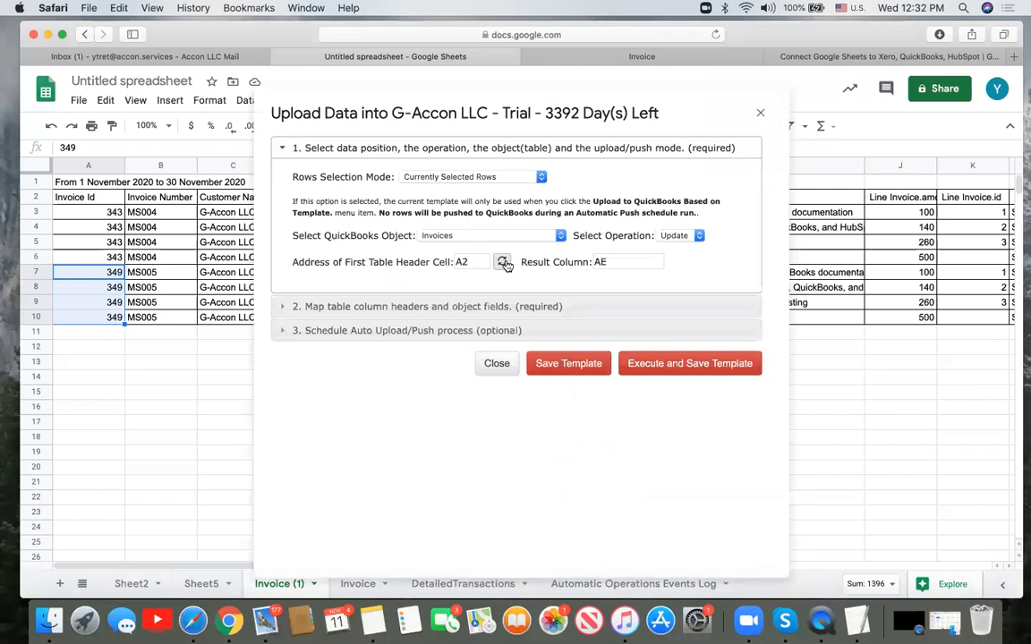
click(504, 263)
click(510, 307)
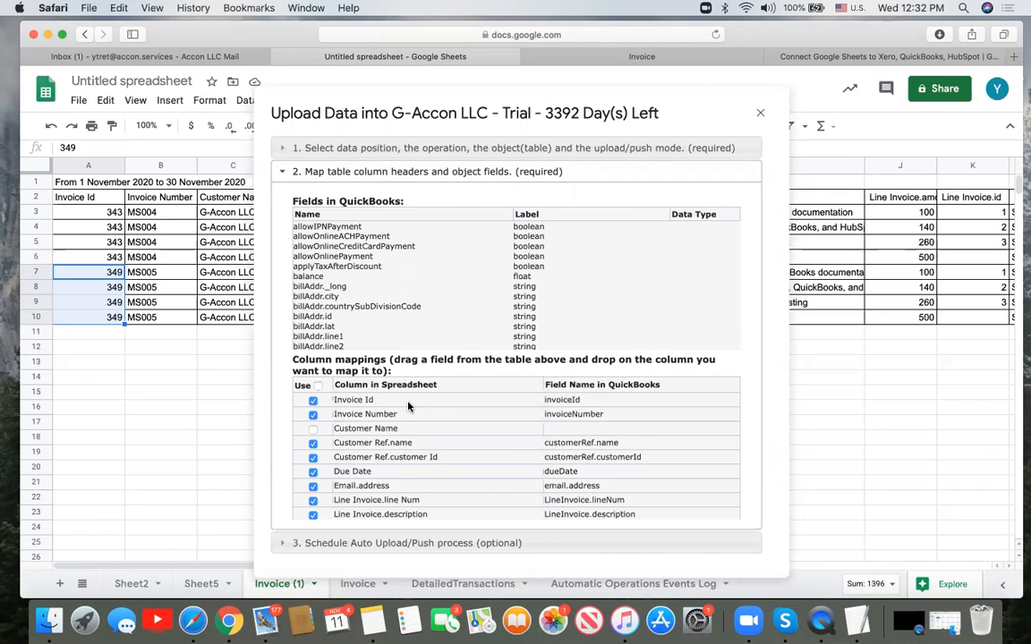
- Clear the previous upload results from AE7:AI10
scroll(446, 459, down, 15)
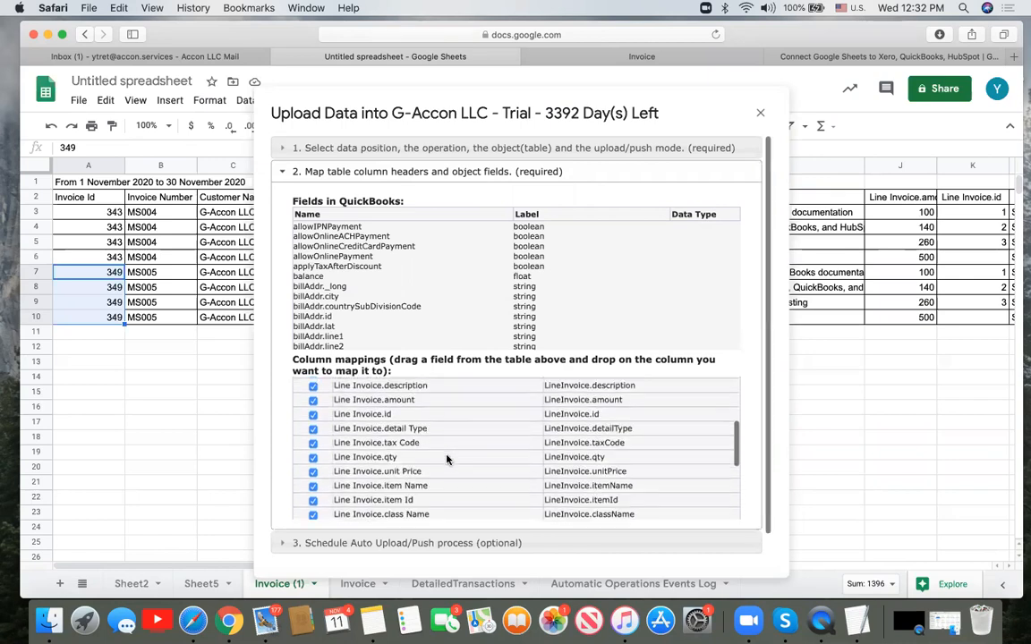
scroll(446, 459, up, 15)
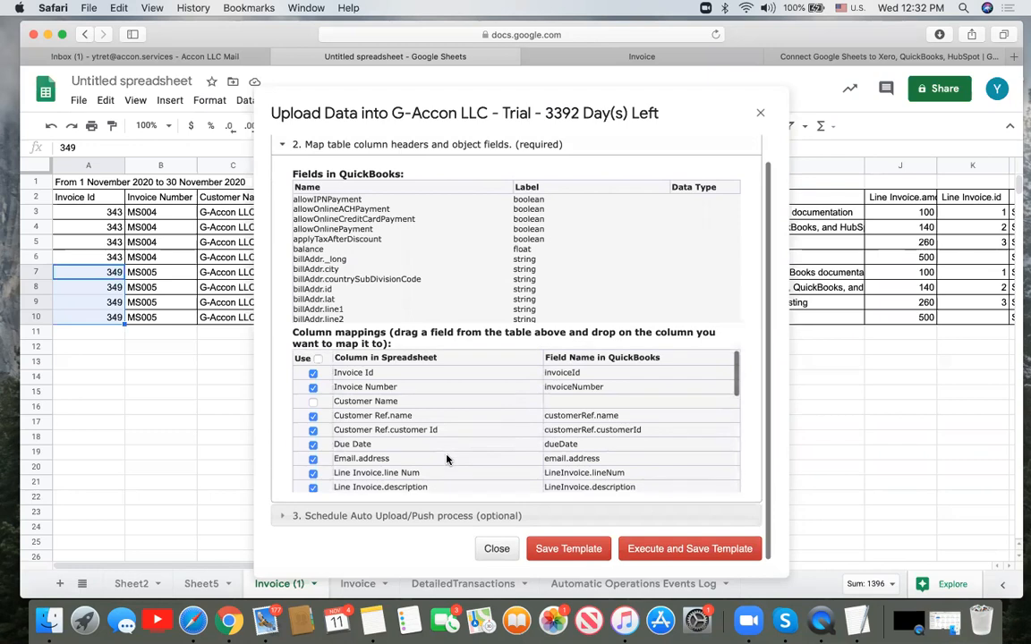
scroll(855, 310, right, 20)
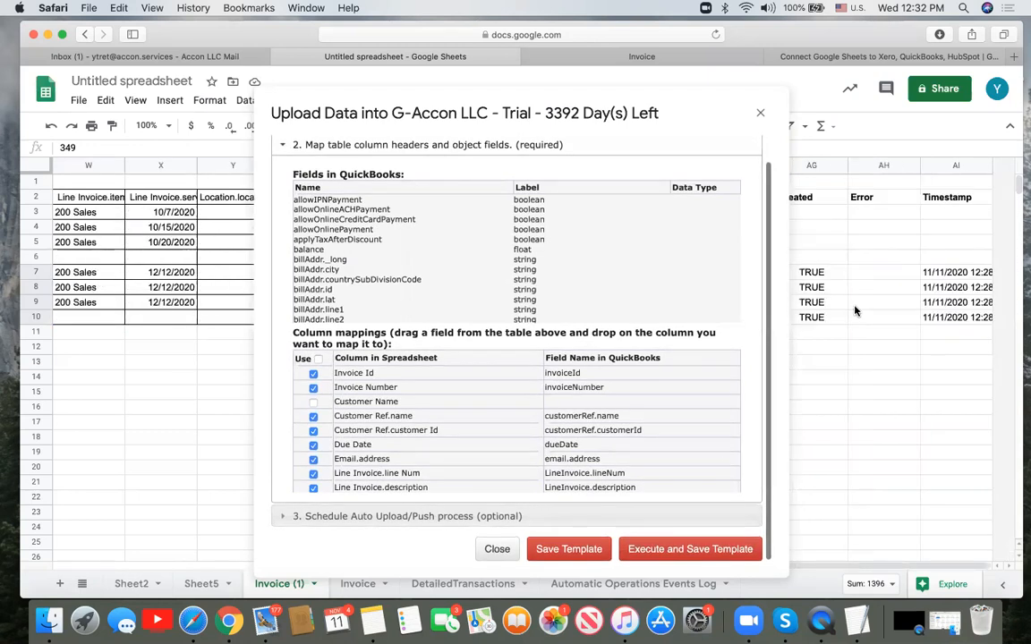
scroll(855, 310, left, 10)
scroll(855, 311, right, 3)
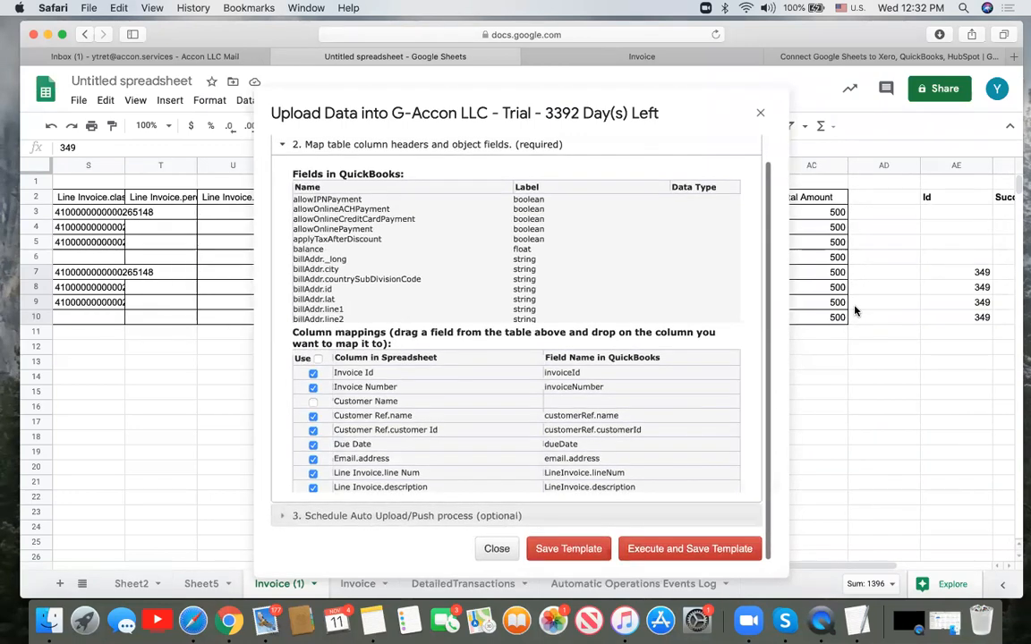
click(941, 277)
drag(940, 277, 993, 321)
key(Delete)
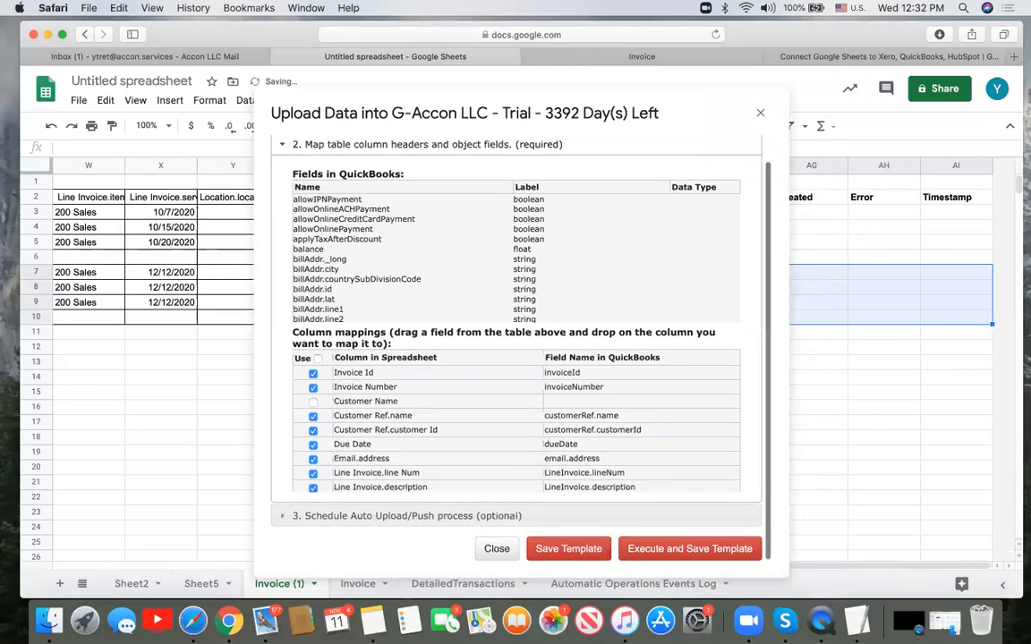
- Select MS005 rows 7–10 and re-run the upload, saving the template
click(93, 276)
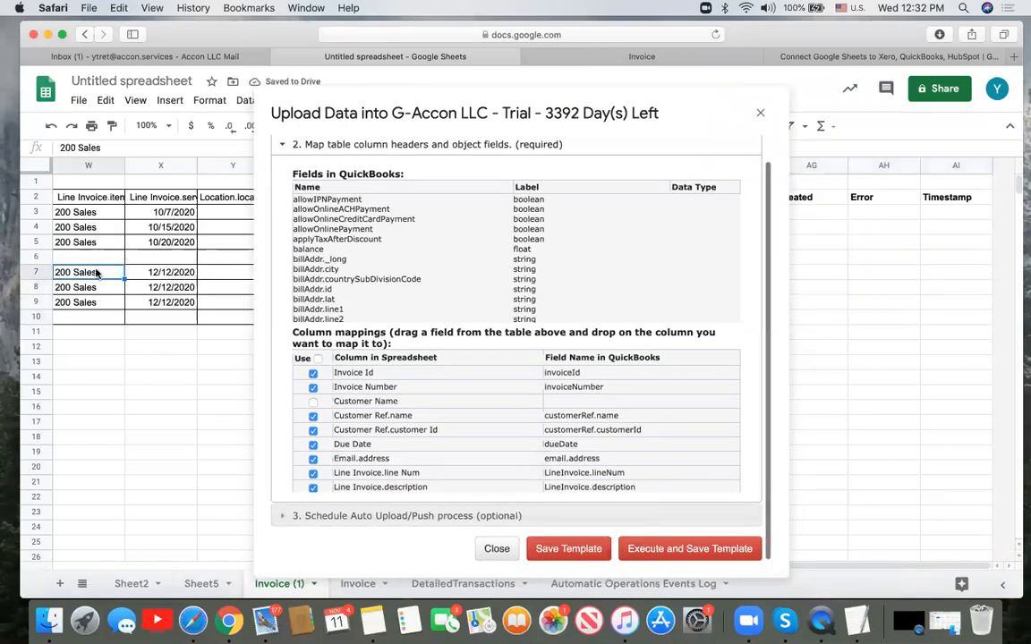
shift+click(107, 318)
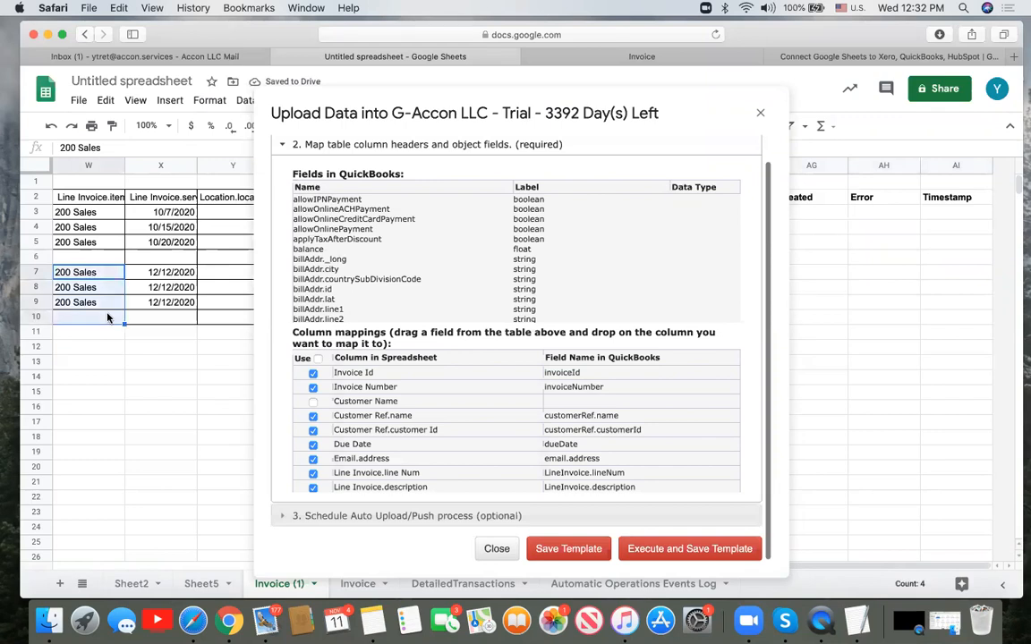
click(731, 550)
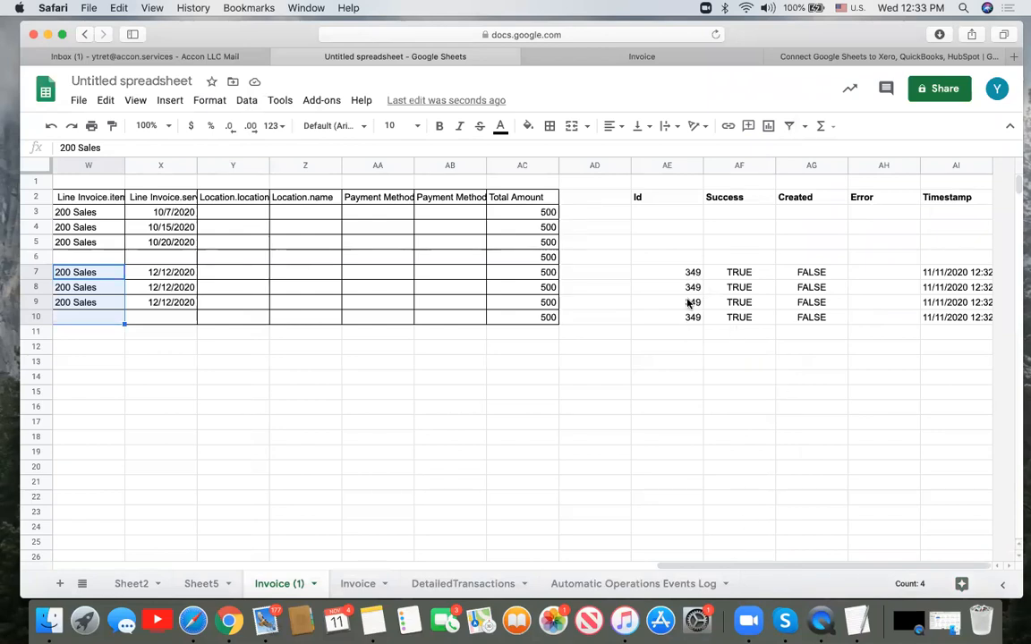
- Check the Created FALSE and Success TRUE results for rows 7–10, then switch to the G-Accon website
click(819, 273)
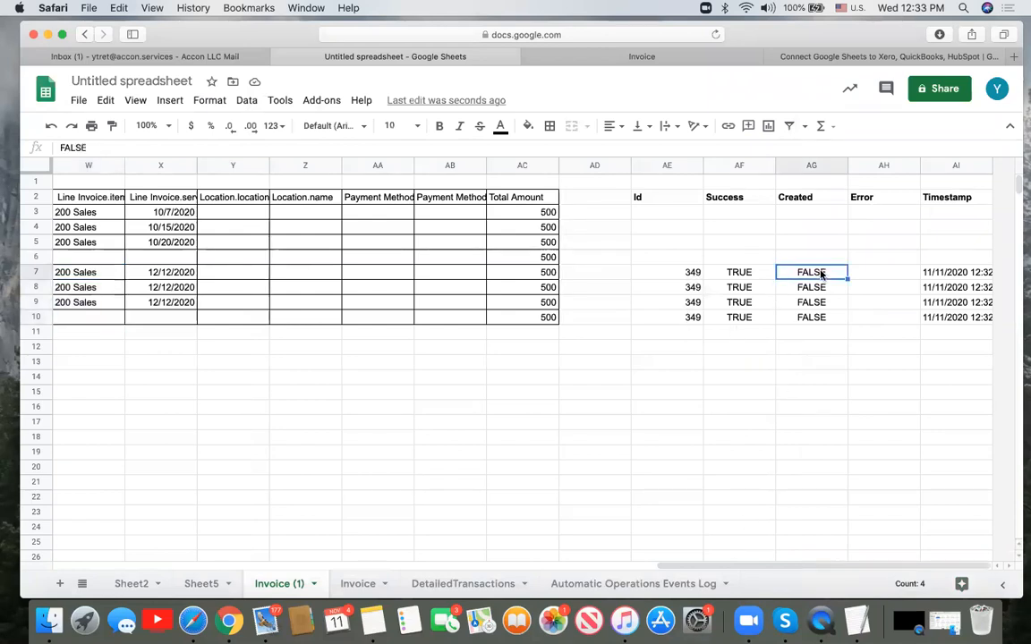
shift+click(828, 320)
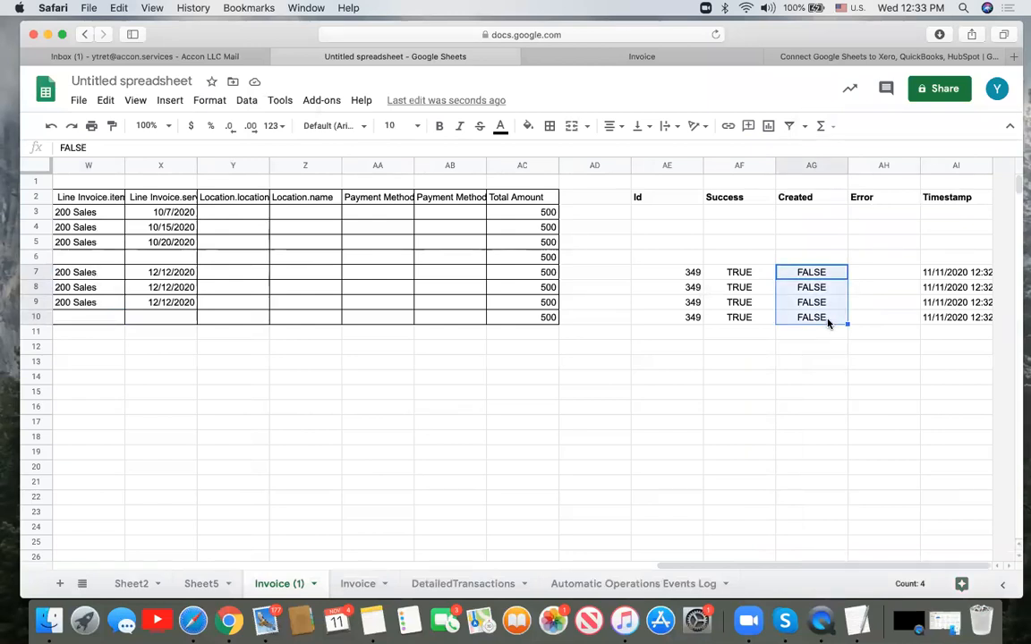
click(769, 275)
click(766, 321)
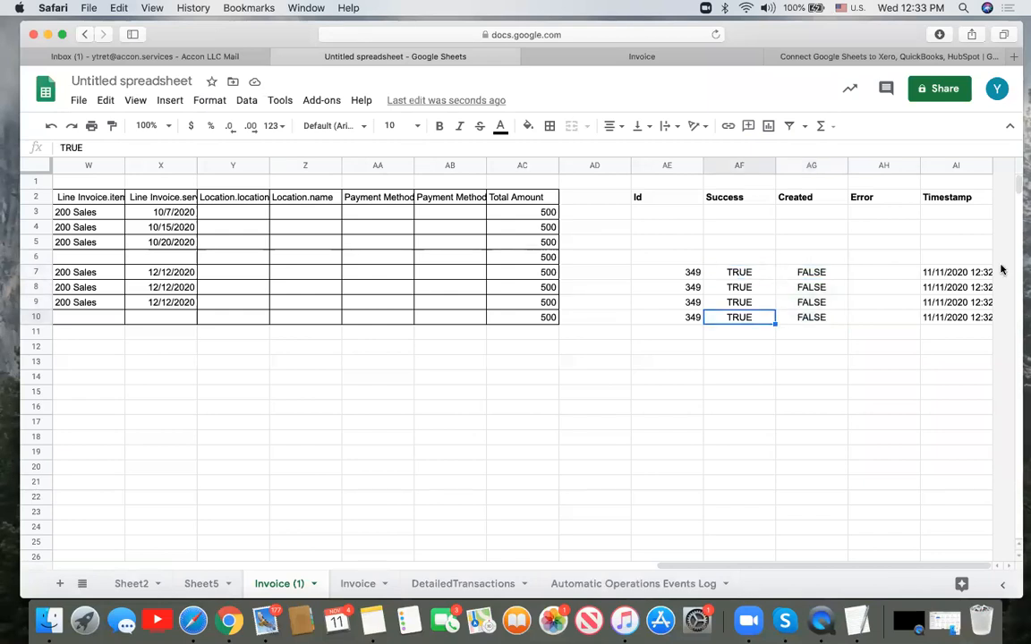
click(817, 57)
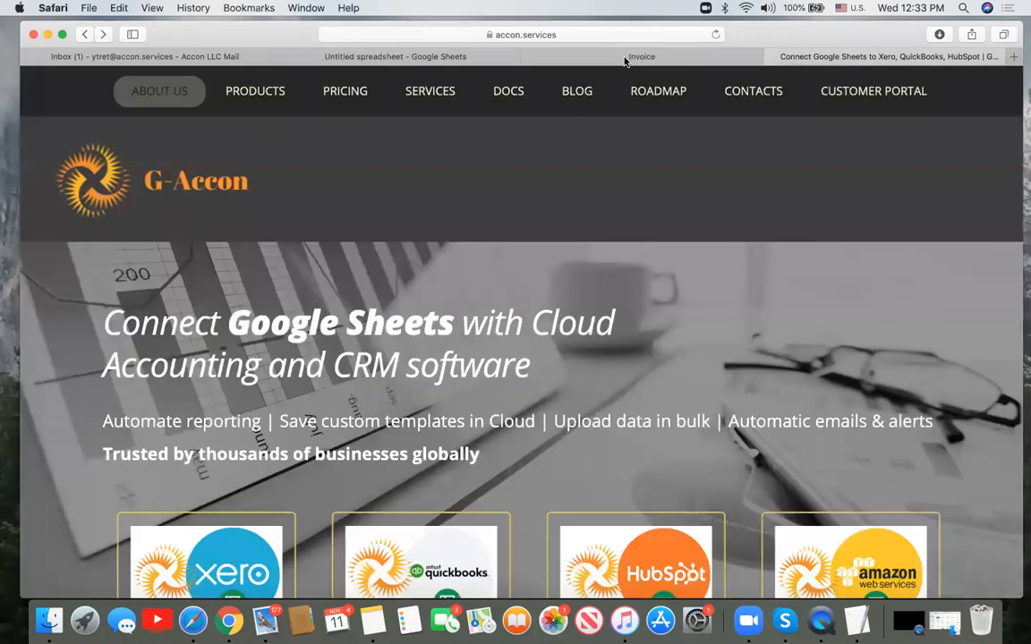
- Close the invoice MS005 editor in QuickBooks, dismissing the search panel without searching
click(625, 59)
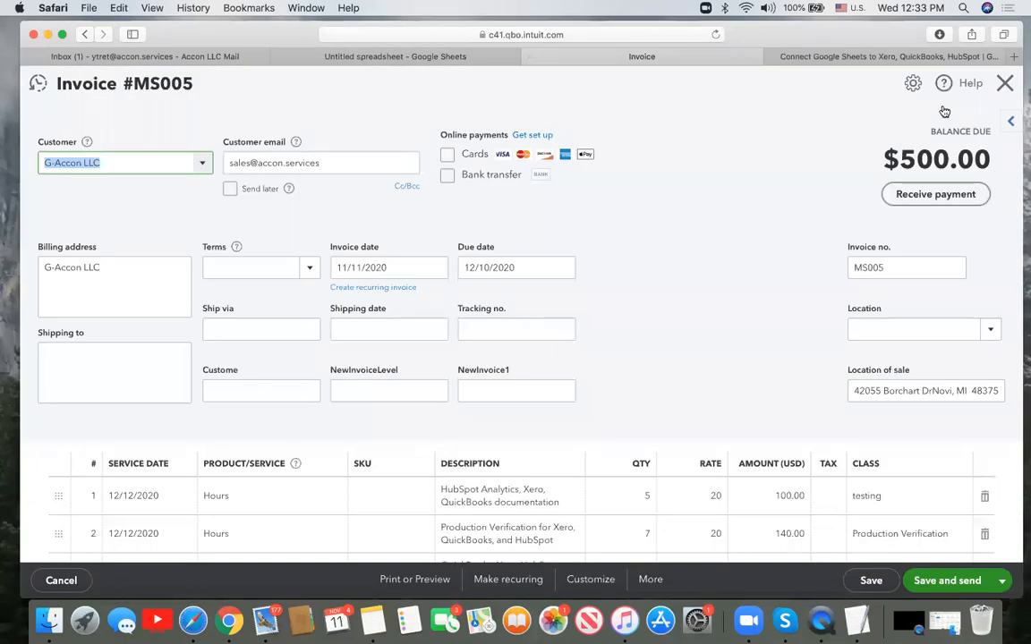
click(1005, 85)
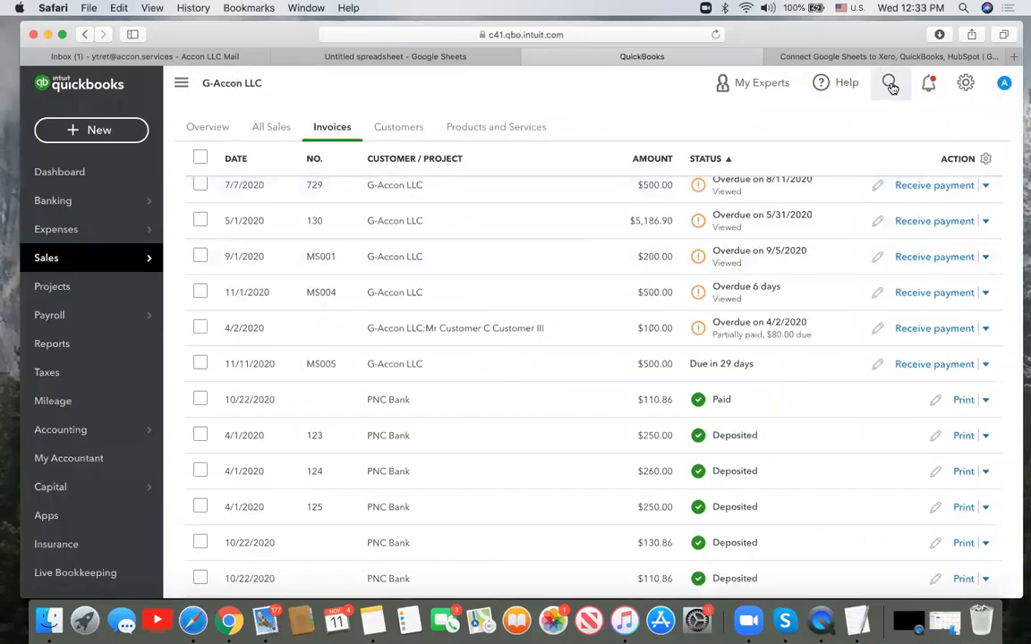
click(891, 83)
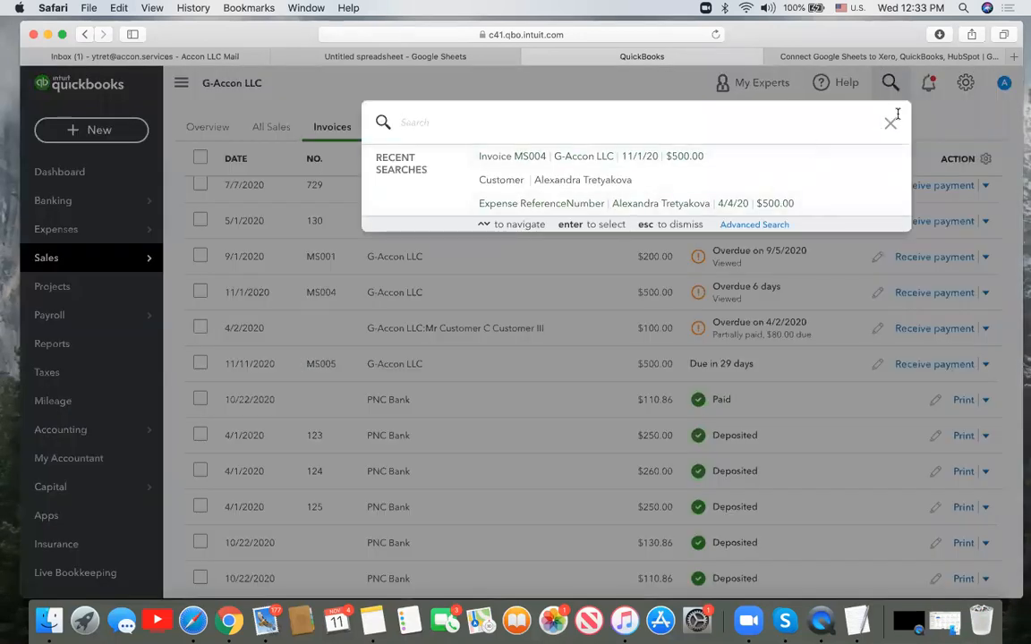
click(891, 124)
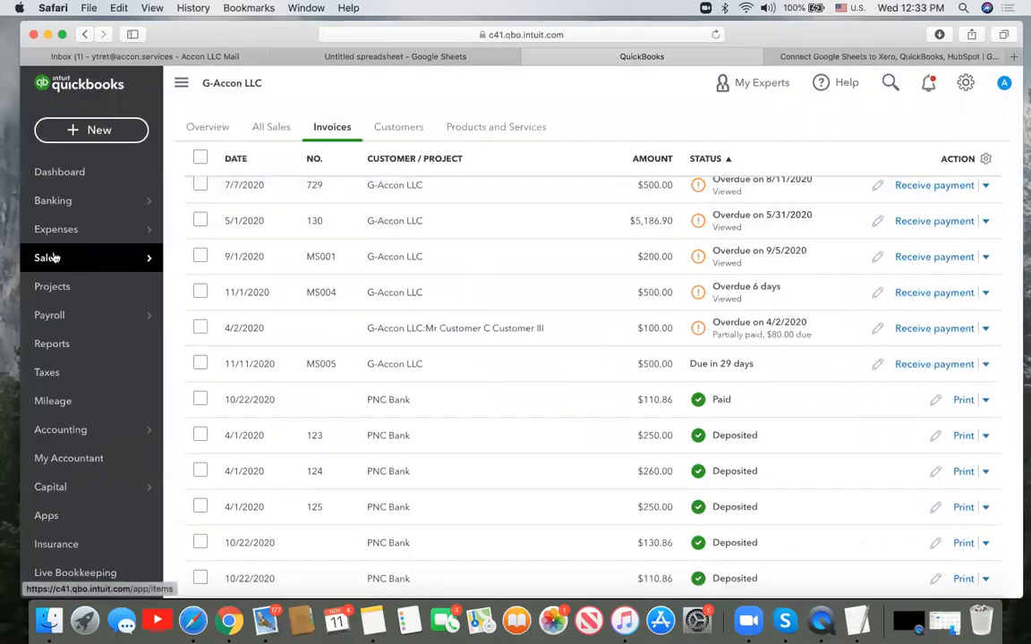
- Sort the Invoices list by the DATE column
mouse_move(53, 257)
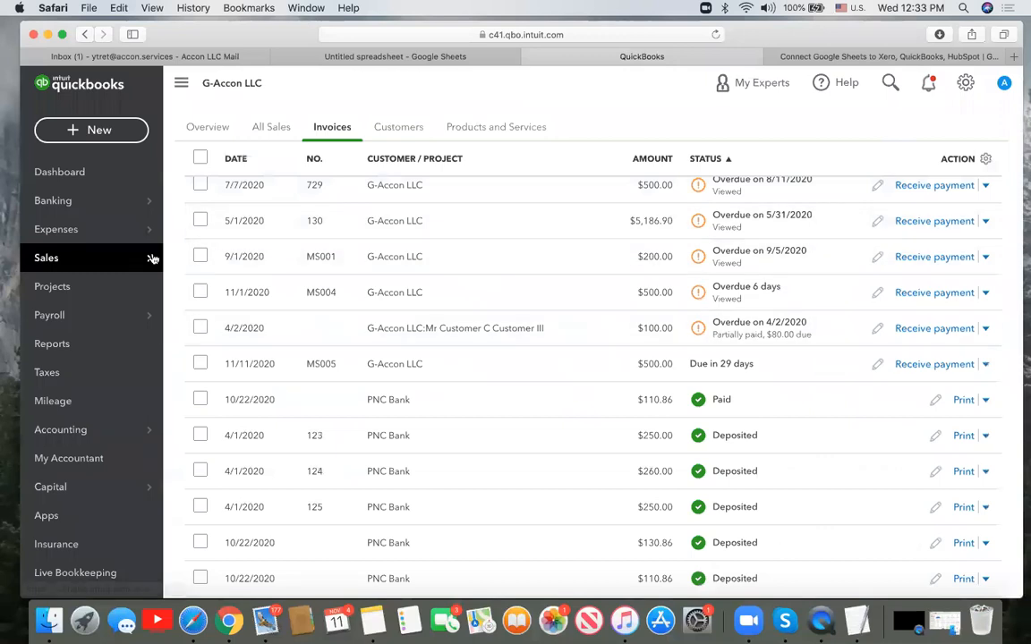
click(253, 162)
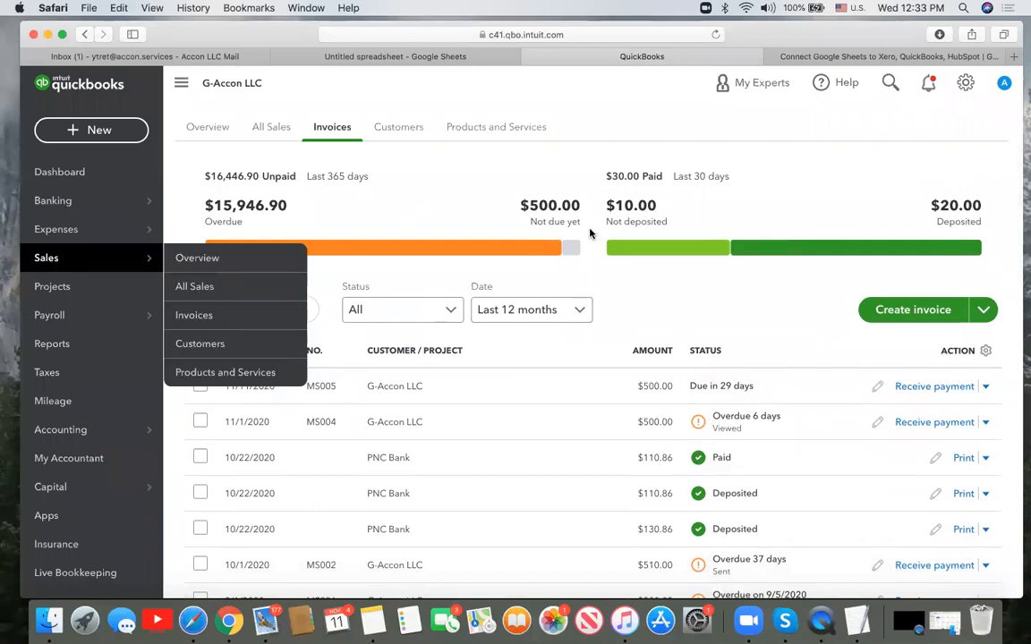
scroll(793, 297, down, 5)
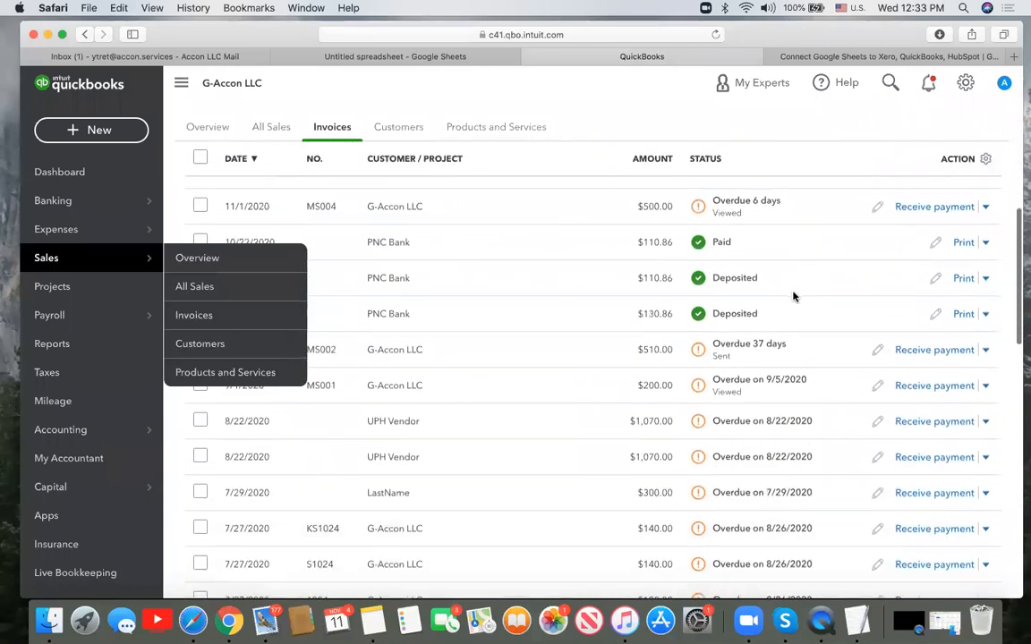
- Preview the PNC Bank $130.86 invoice and invoice MS004, then browse the list
click(475, 314)
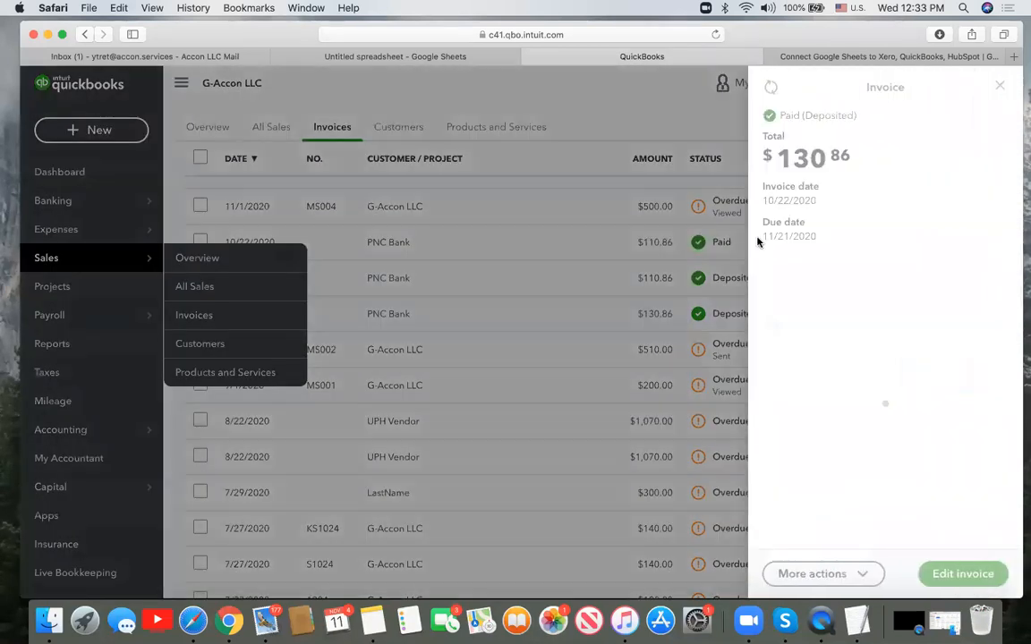
click(391, 207)
click(472, 211)
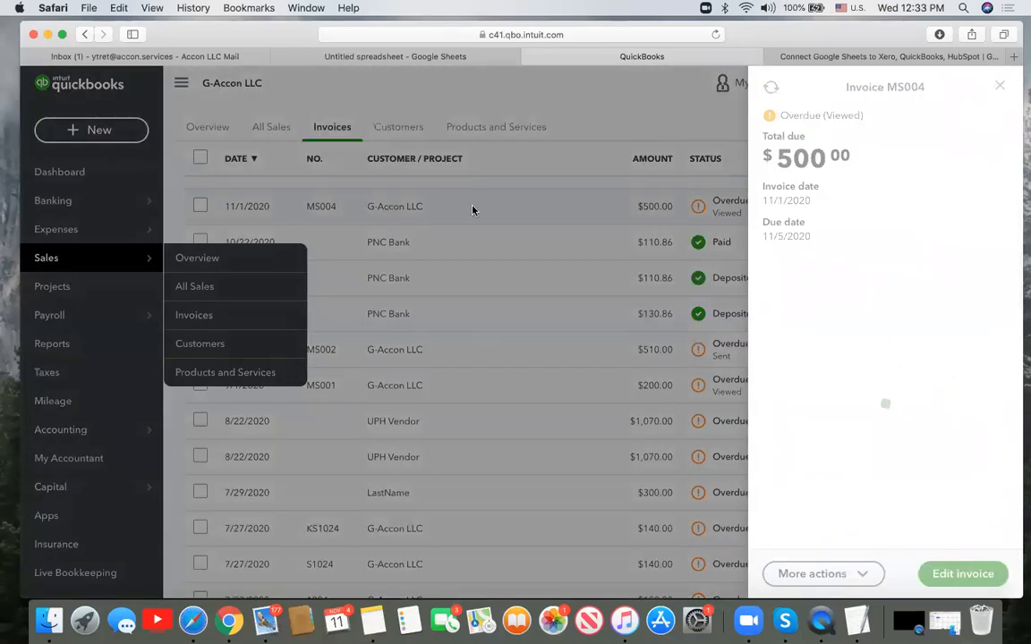
click(530, 229)
scroll(553, 291, down, 3)
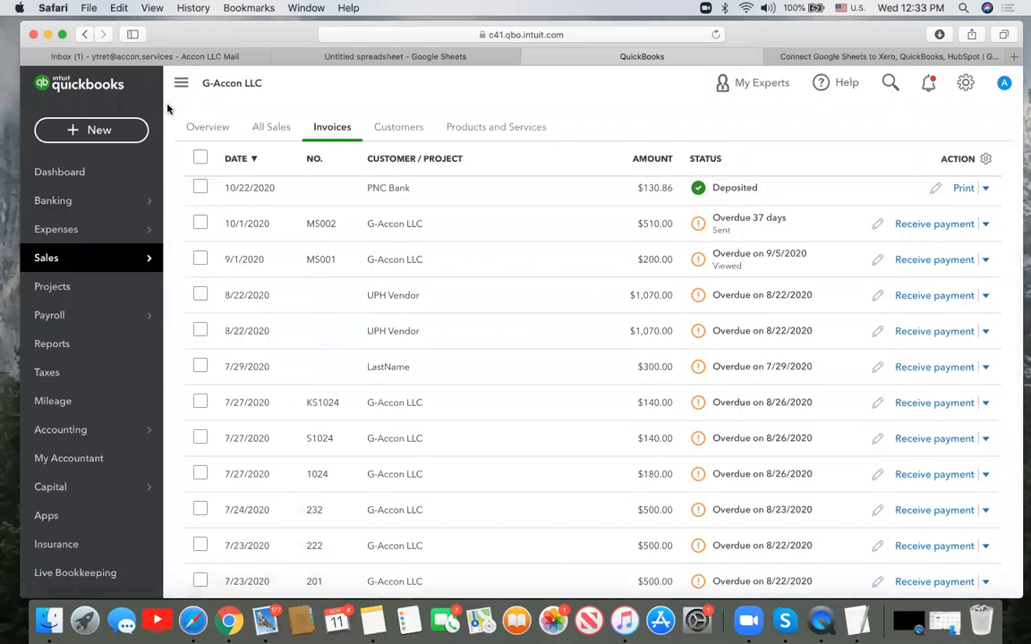
scroll(346, 343, down, 5)
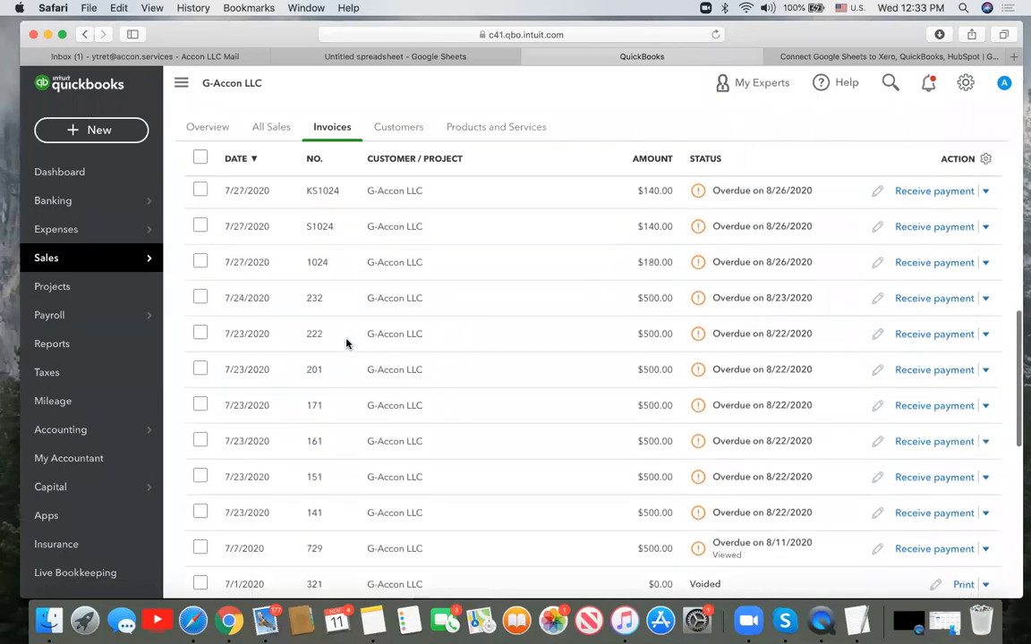
scroll(347, 343, down, 10)
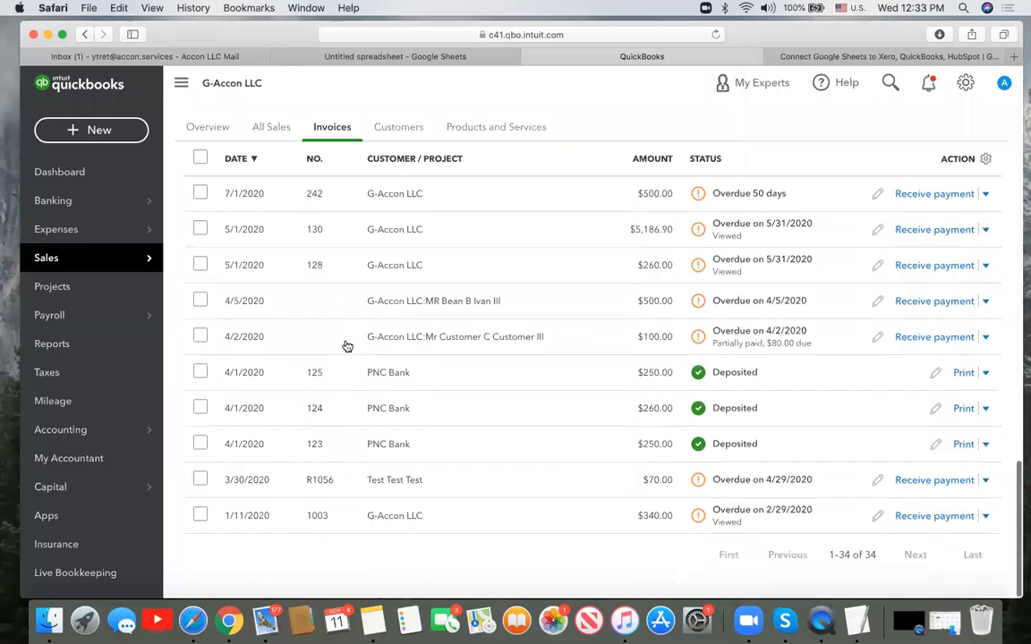
scroll(347, 347, up, 15)
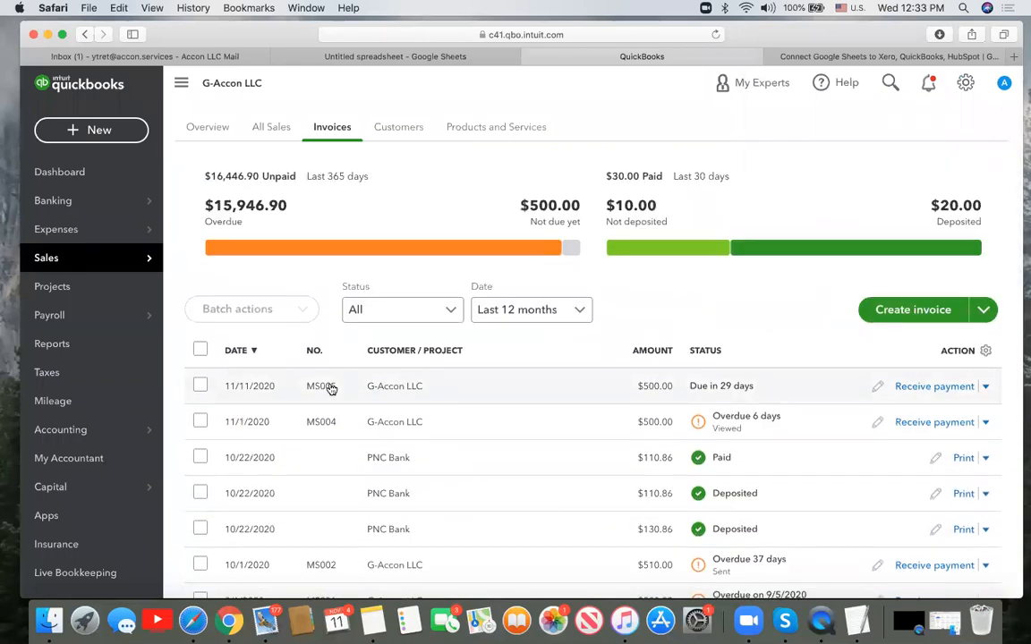
click(330, 387)
click(938, 574)
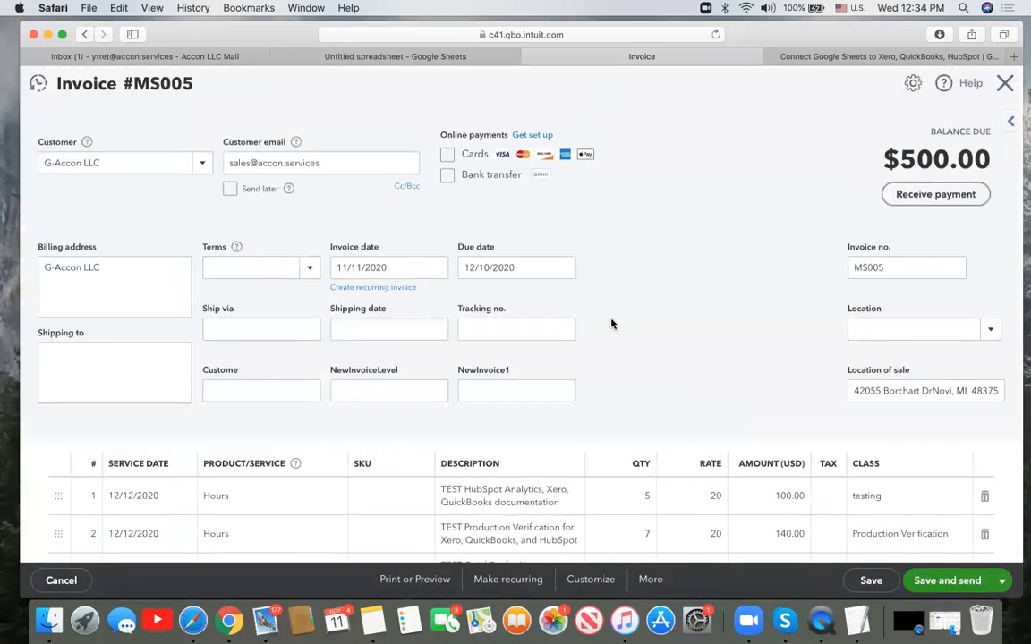
scroll(610, 322, down, 3)
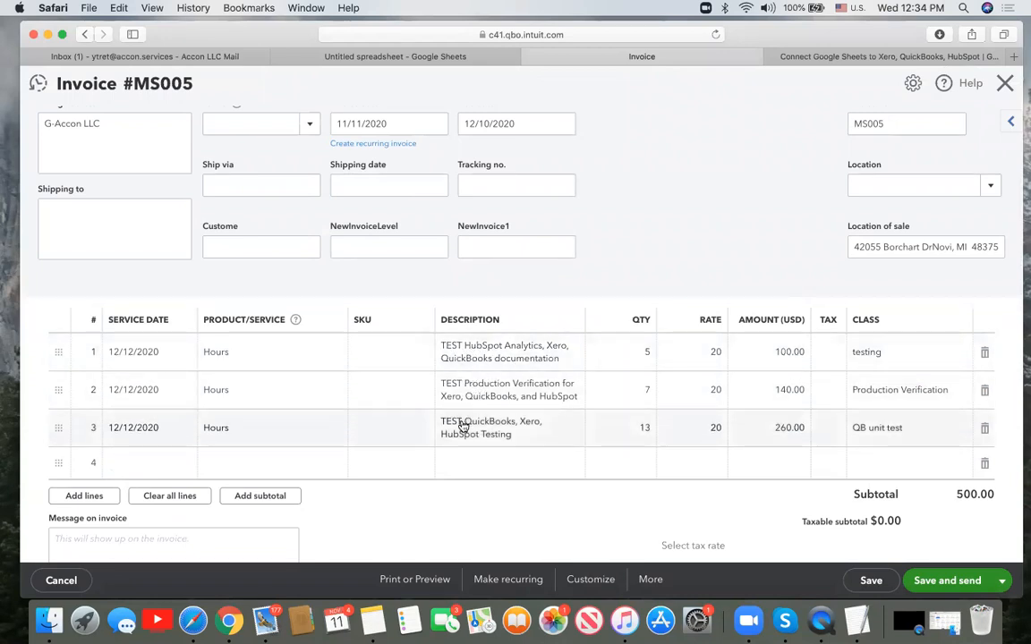
click(1005, 85)
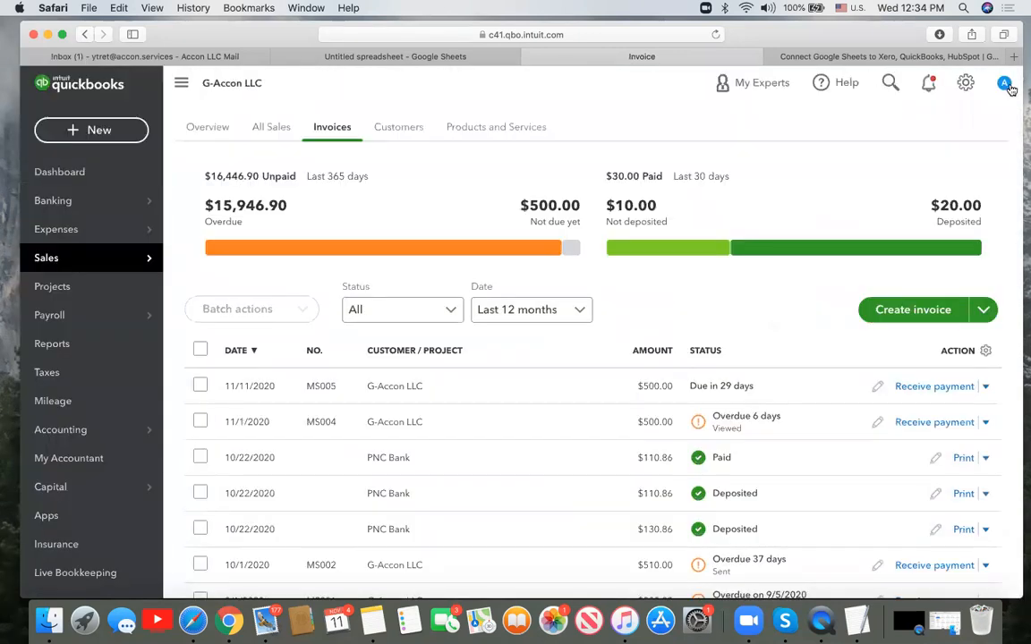
- Back in the spreadsheet, check the Invoice Ids in AE7, AE10 and A7, then open Add-ons
click(452, 57)
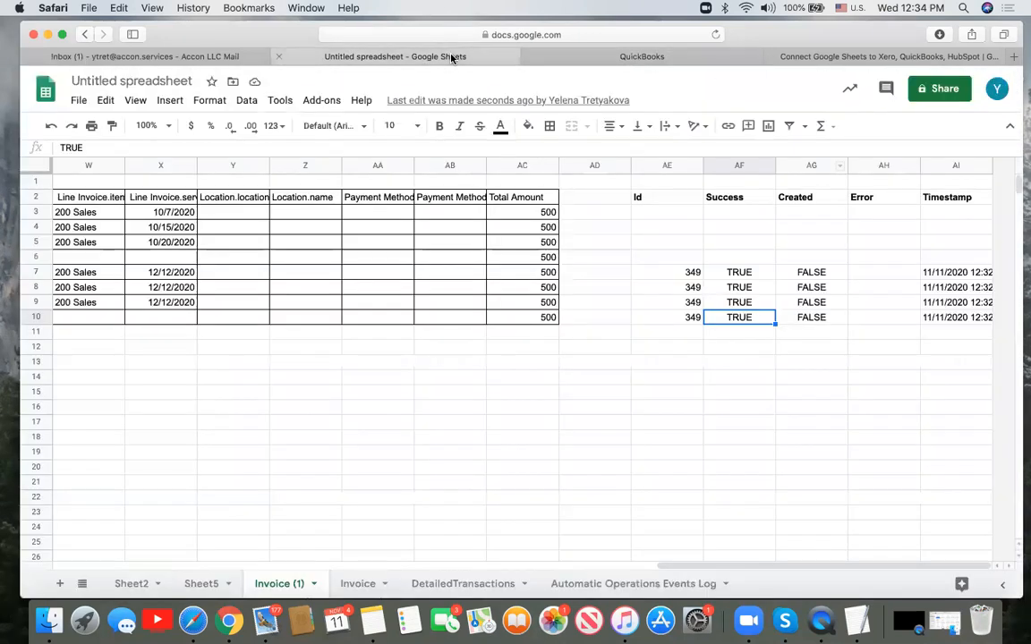
click(670, 275)
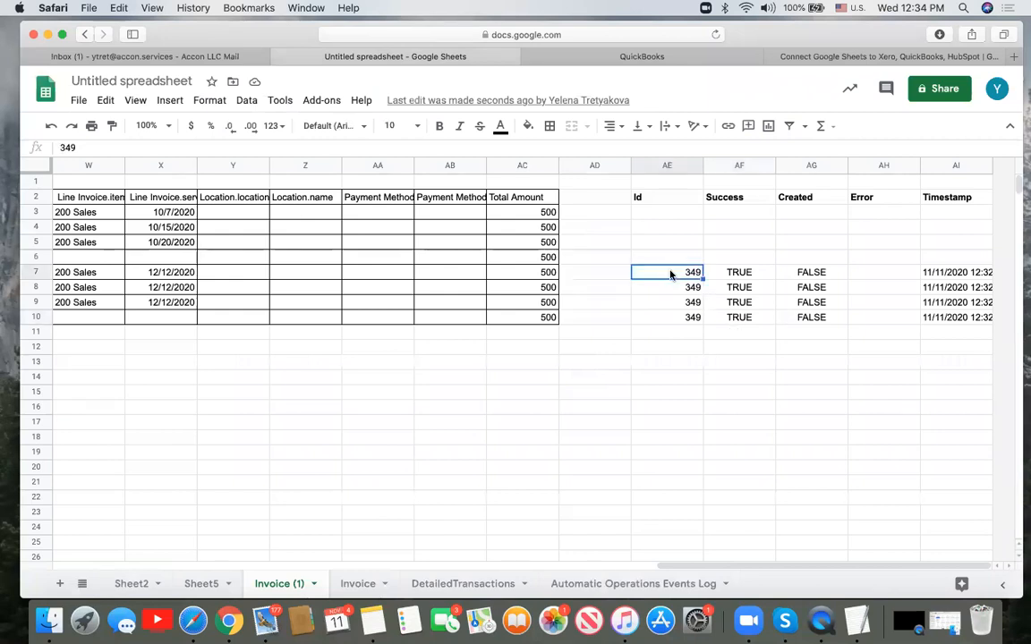
super+click(689, 321)
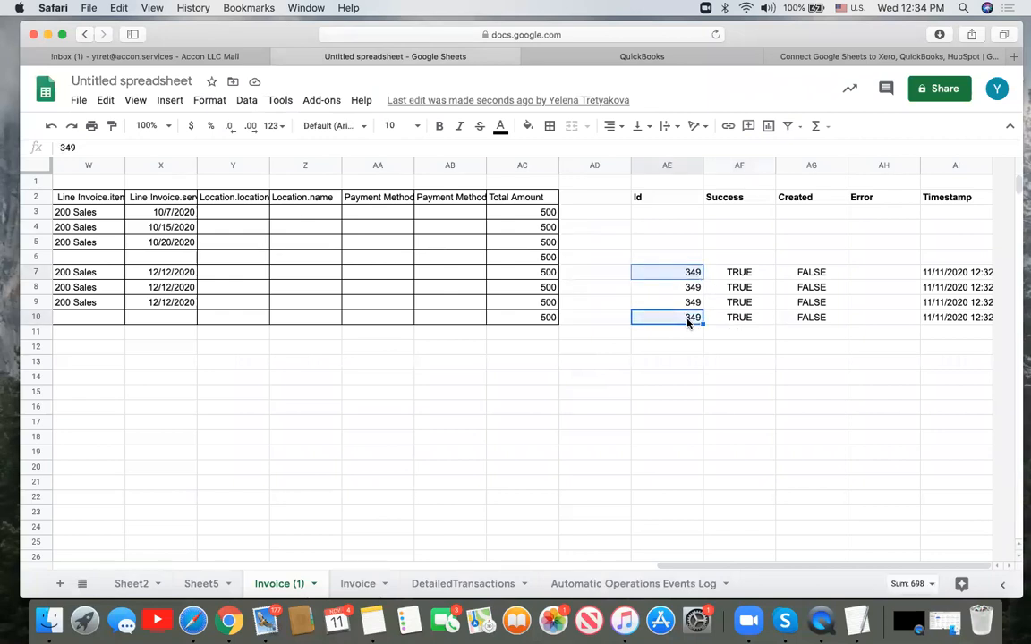
scroll(688, 322, left, 15)
click(119, 274)
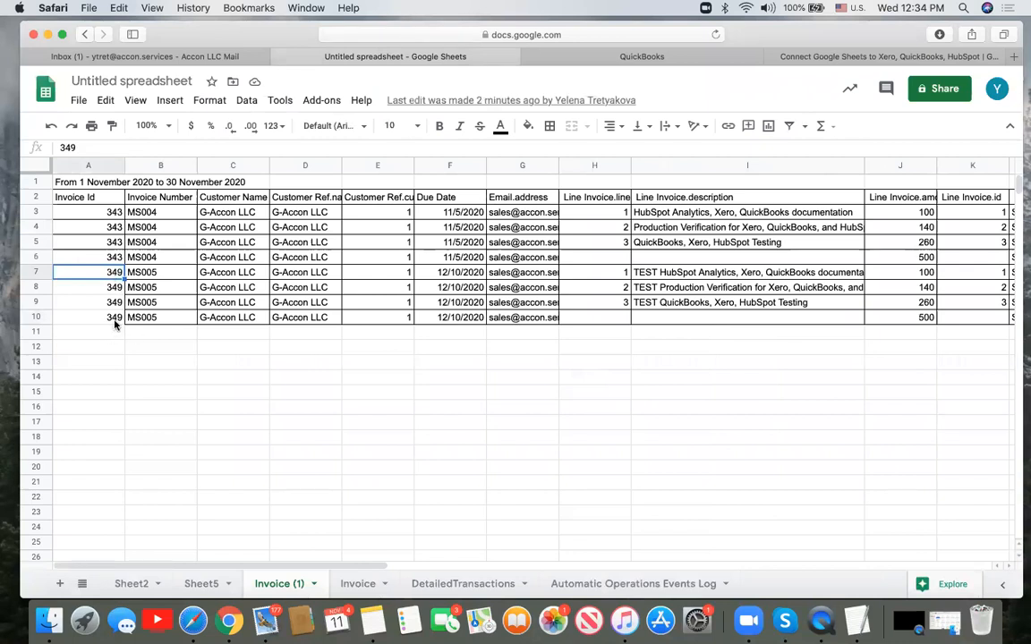
click(322, 100)
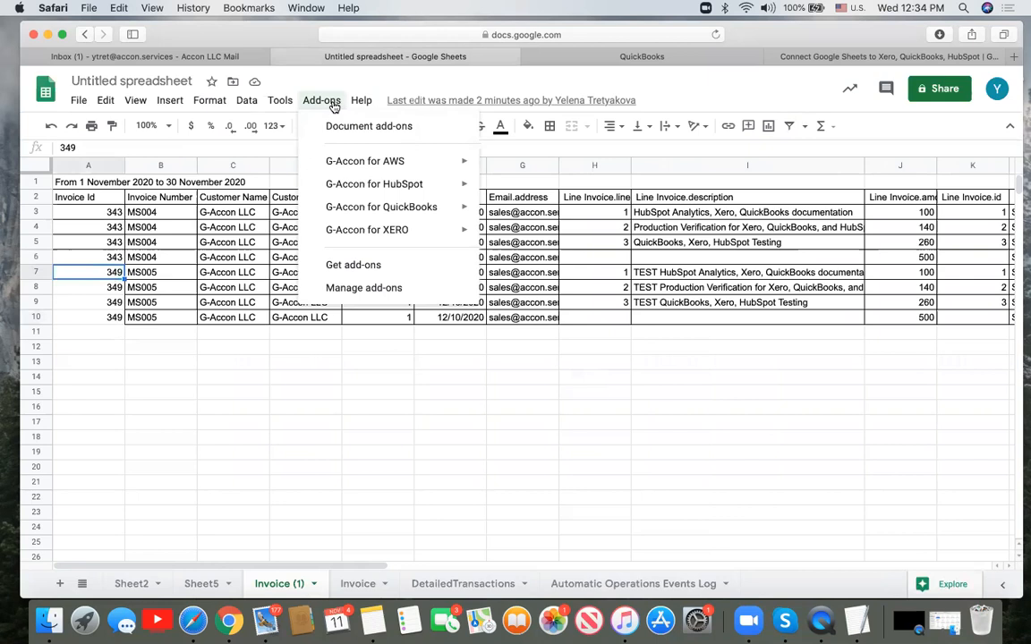
- Run G-Accon's Upload Accounting Data with the Delete operation on invoice 349, saving it as a template
mouse_move(416, 206)
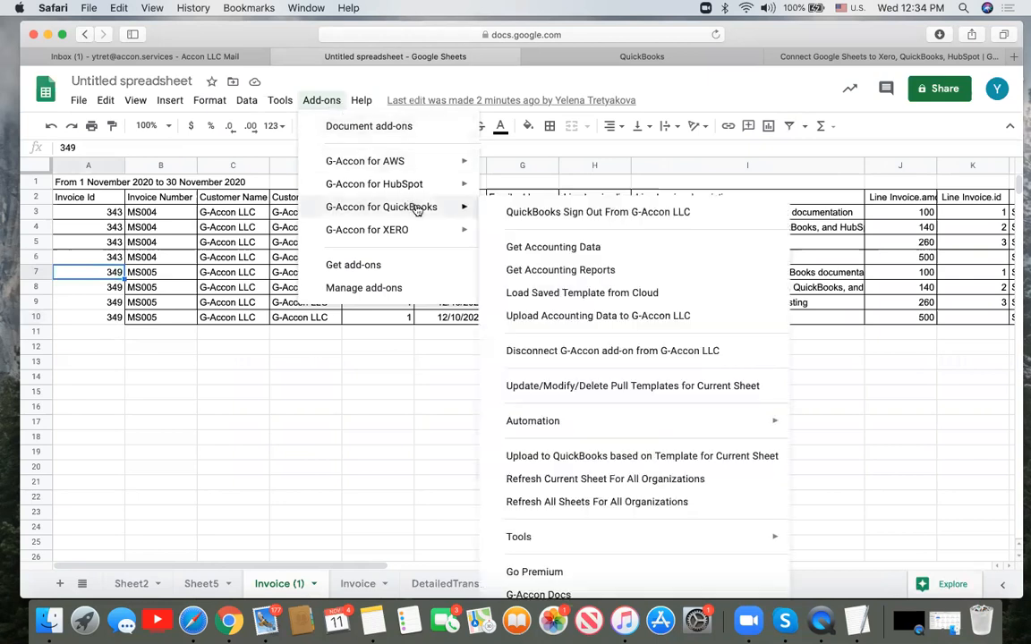
click(558, 318)
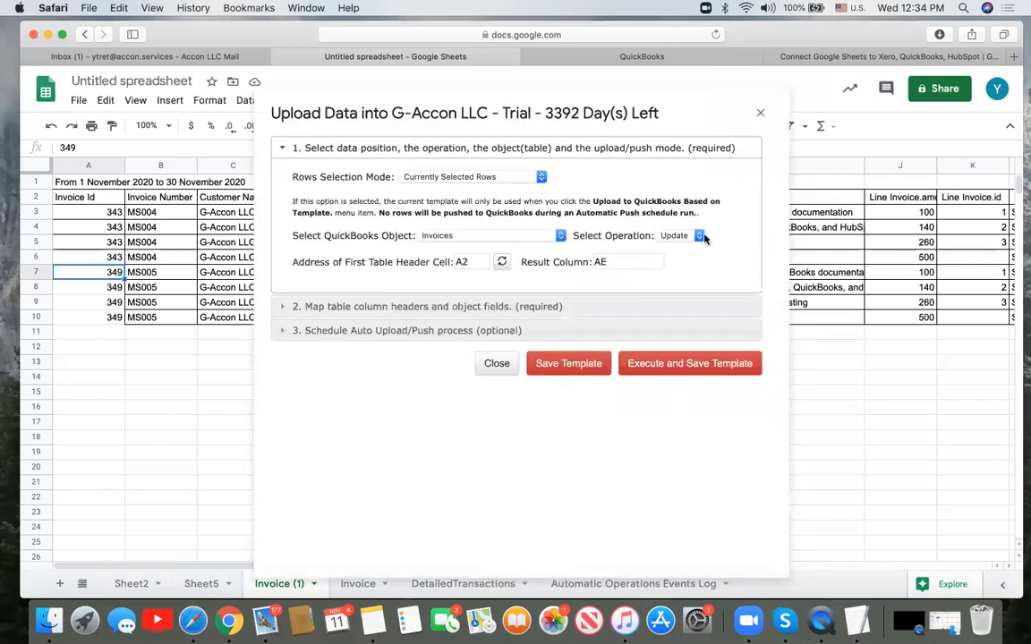
click(699, 236)
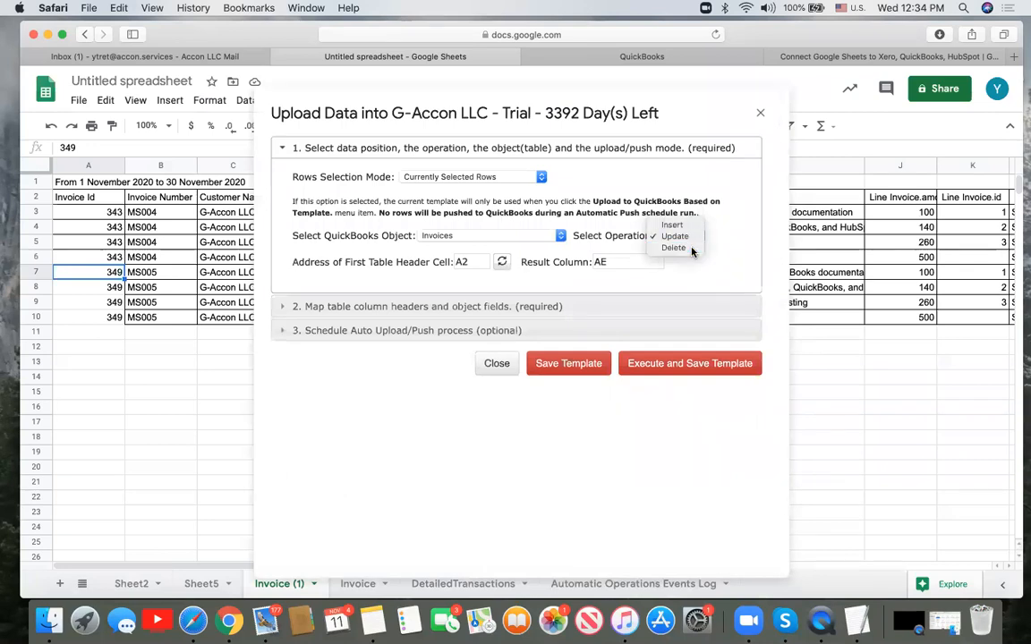
click(671, 248)
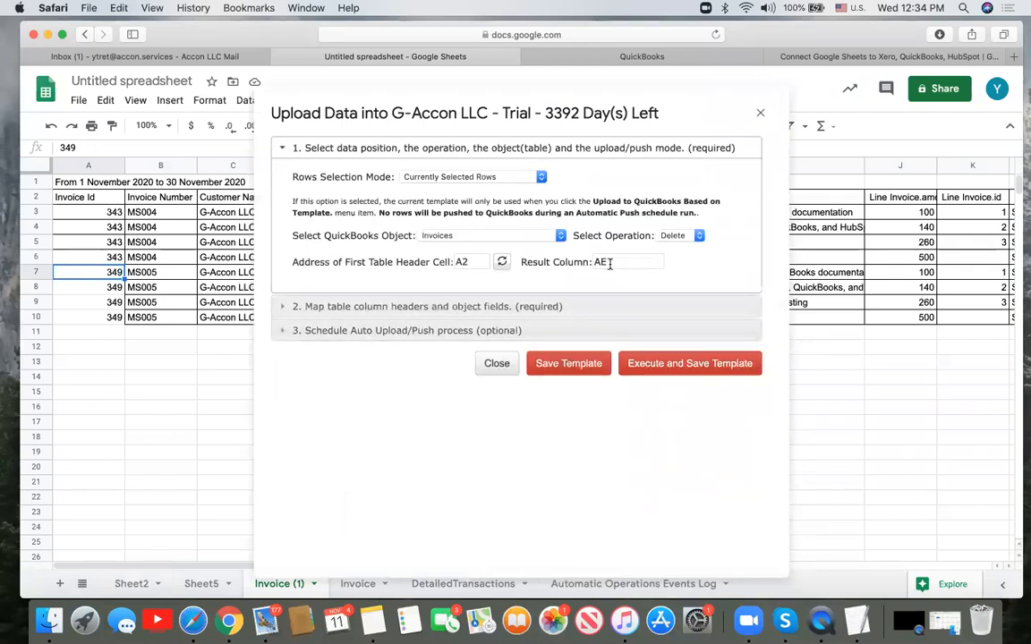
click(414, 308)
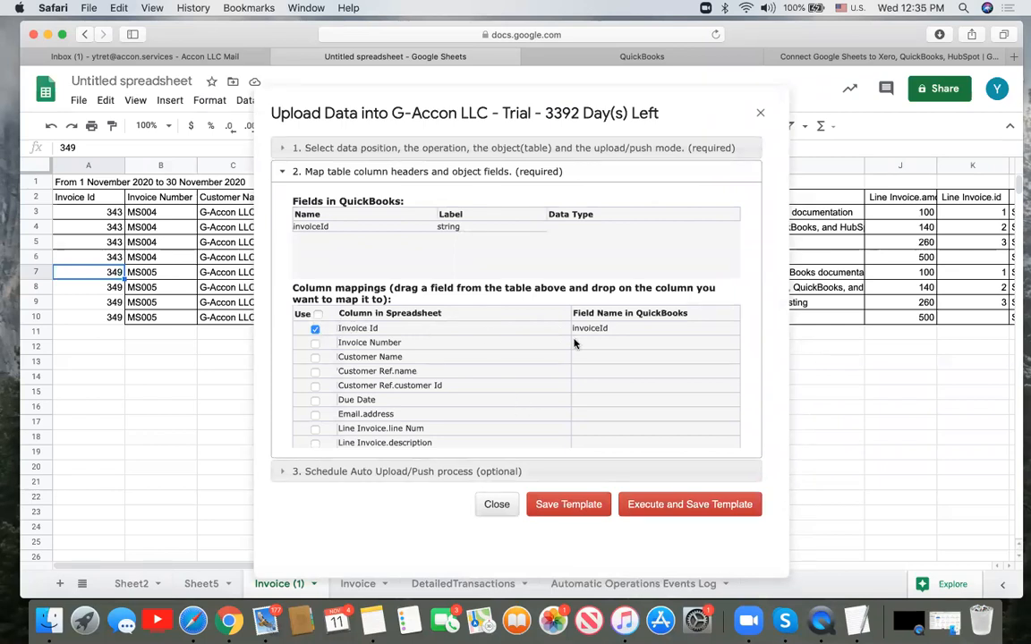
click(705, 505)
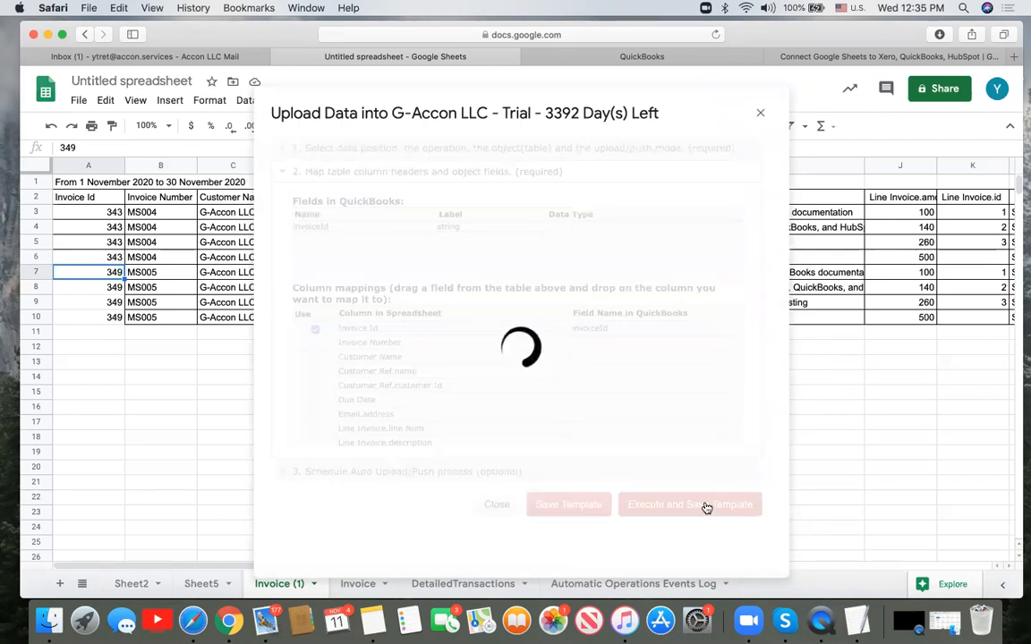
scroll(705, 508, right, 15)
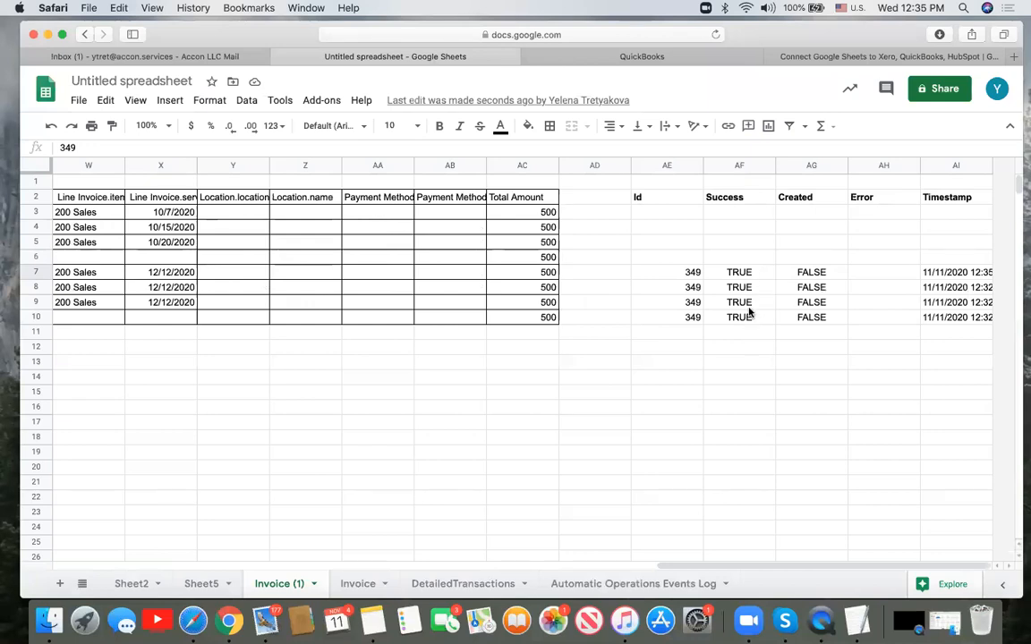
- Reload the QuickBooks Invoices list to confirm MS005 is deleted, then return to the spreadsheet
click(601, 49)
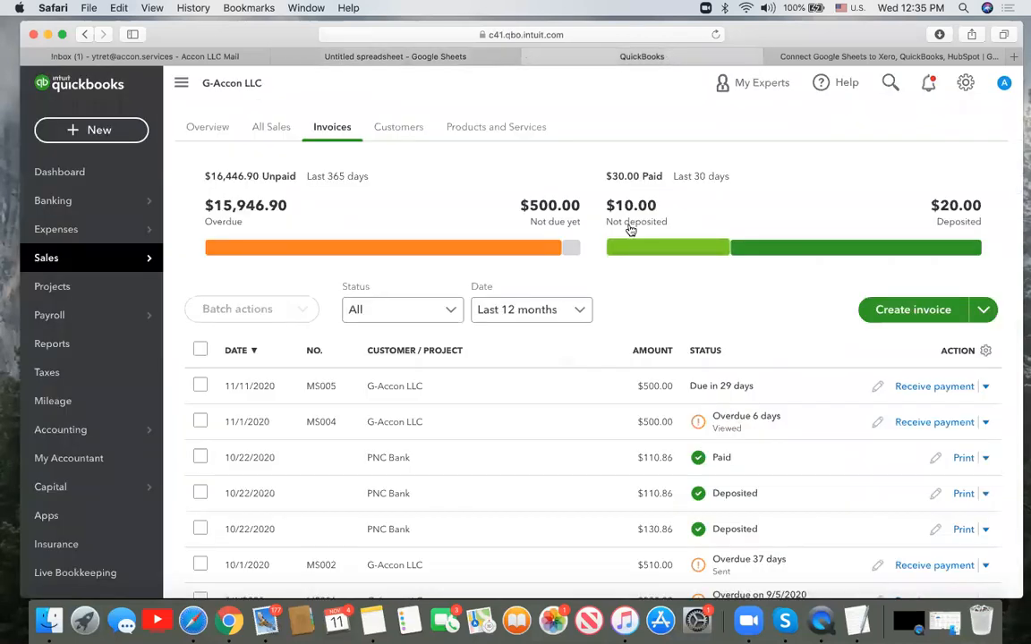
click(715, 34)
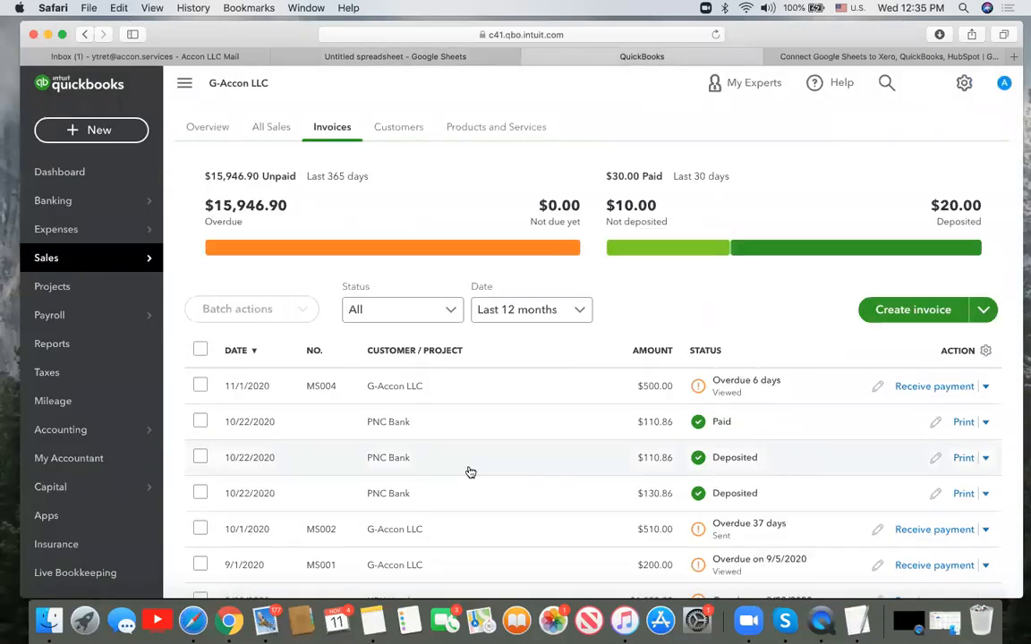
scroll(351, 529, down, 5)
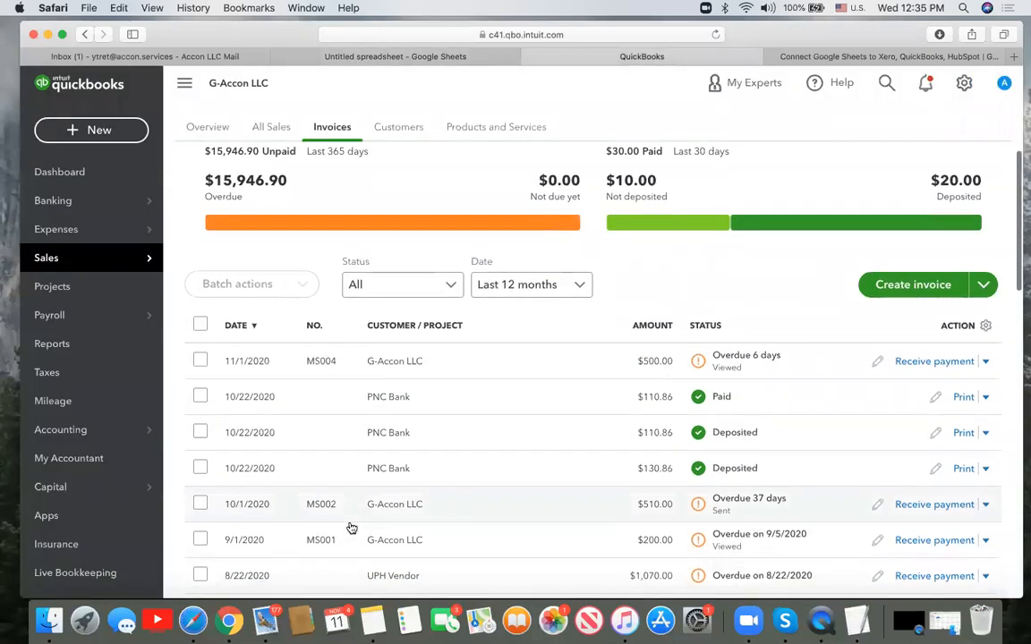
scroll(351, 529, up, 5)
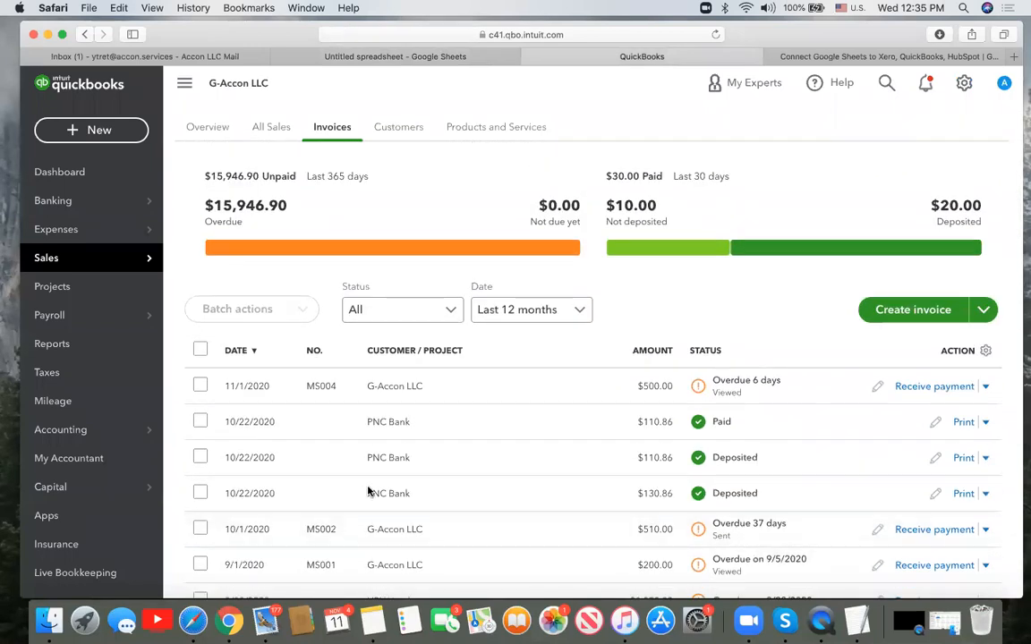
click(463, 59)
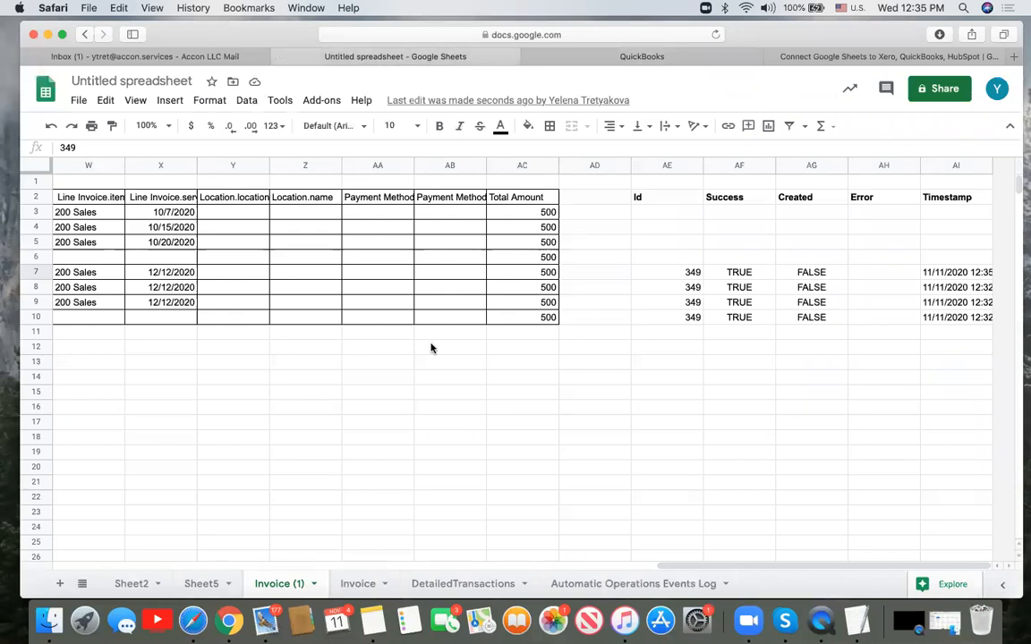
scroll(431, 348, left, 15)
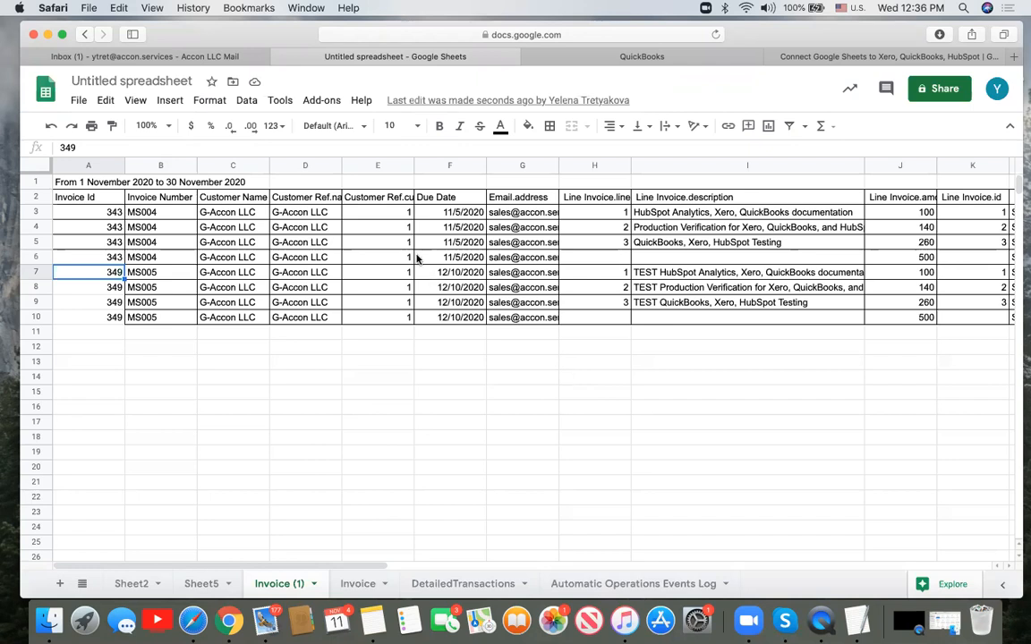
click(332, 104)
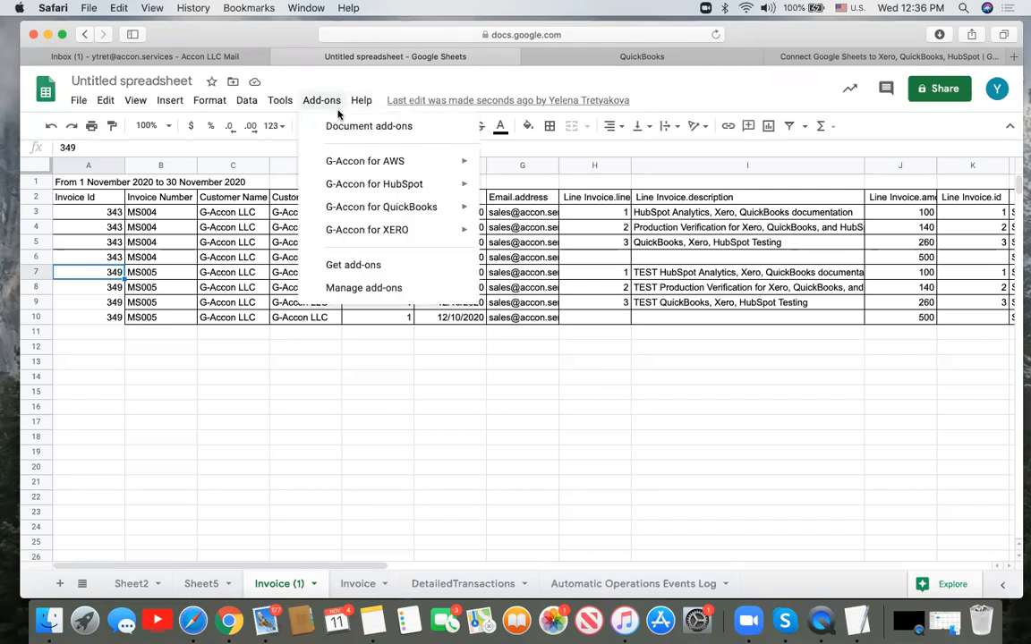
mouse_move(363, 210)
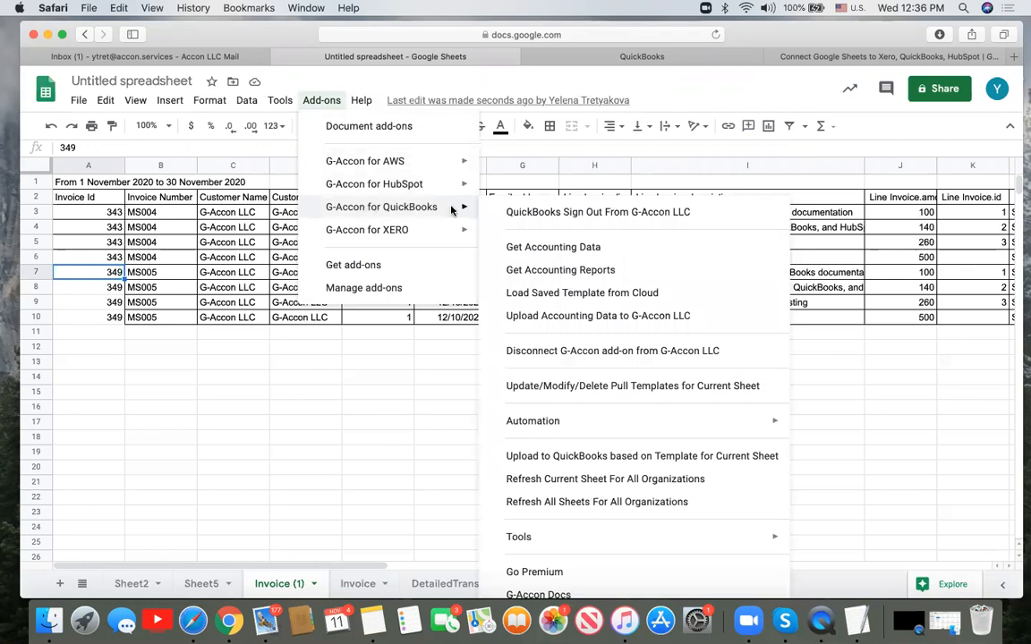
click(517, 270)
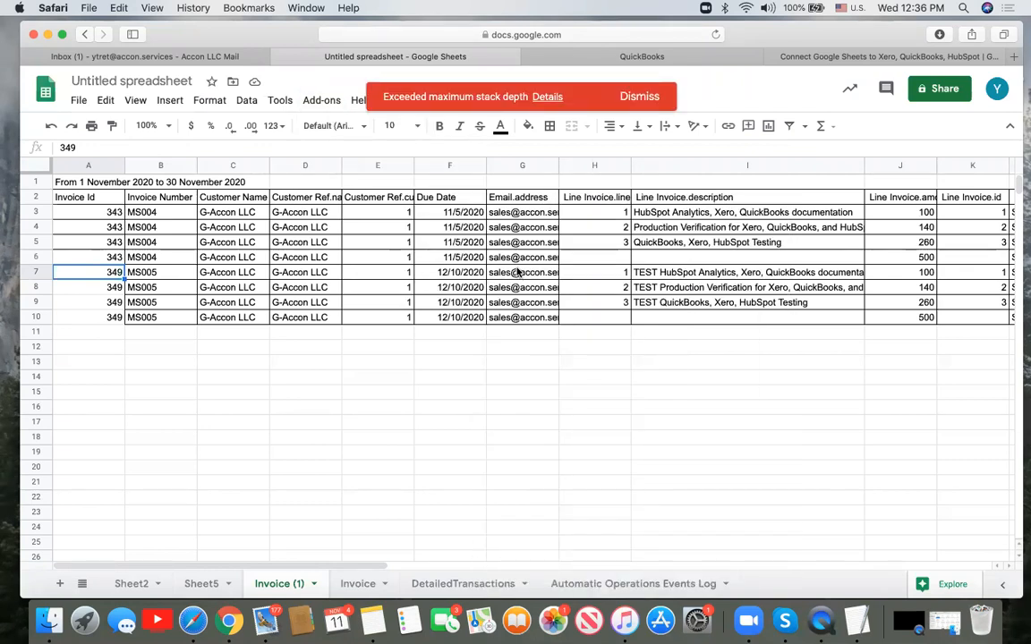
click(648, 98)
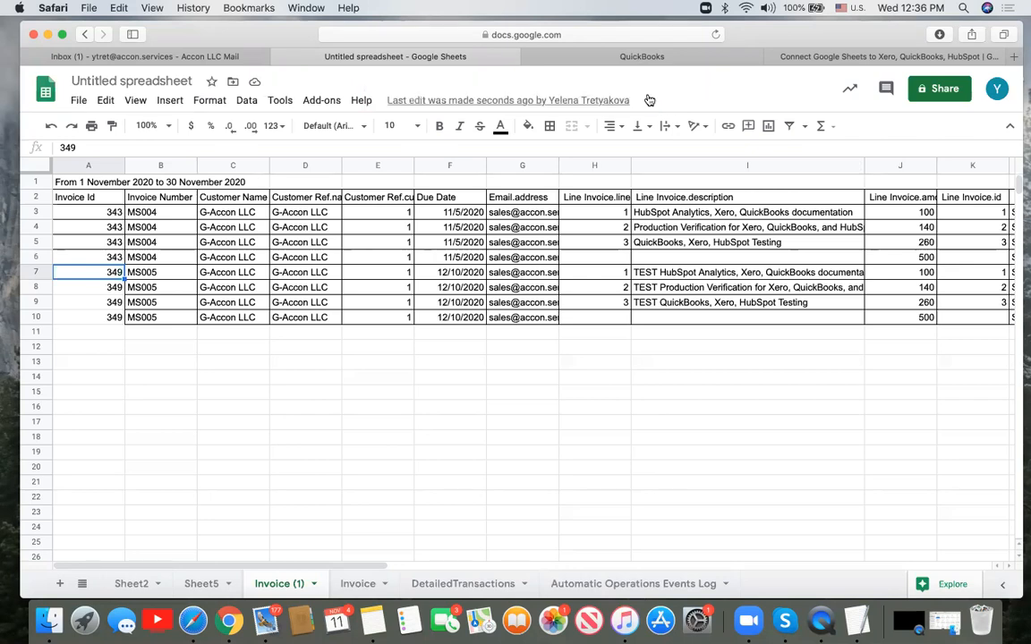
click(321, 100)
mouse_move(394, 206)
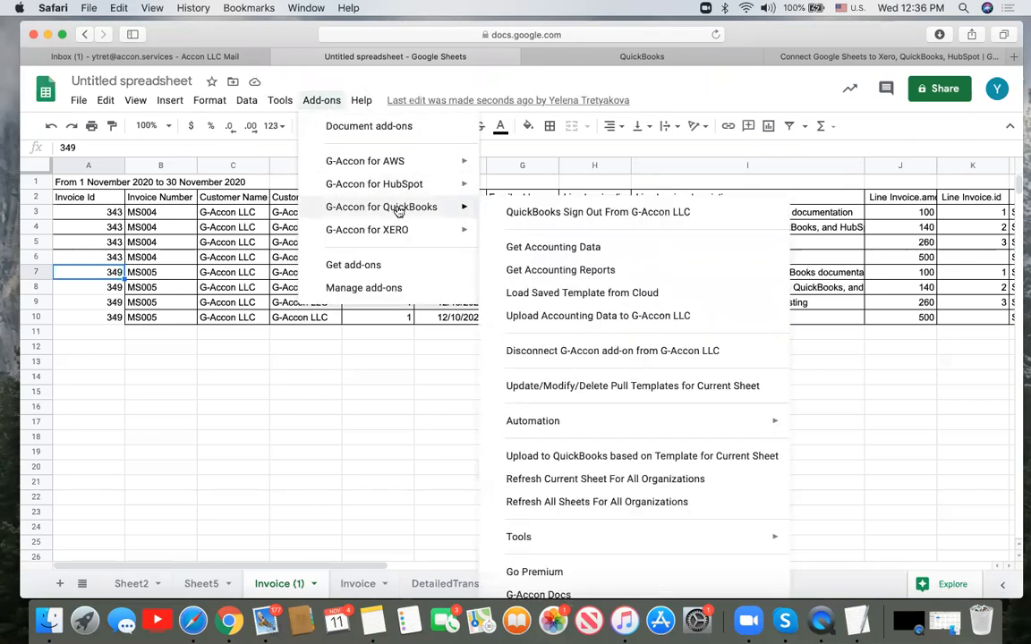
click(522, 271)
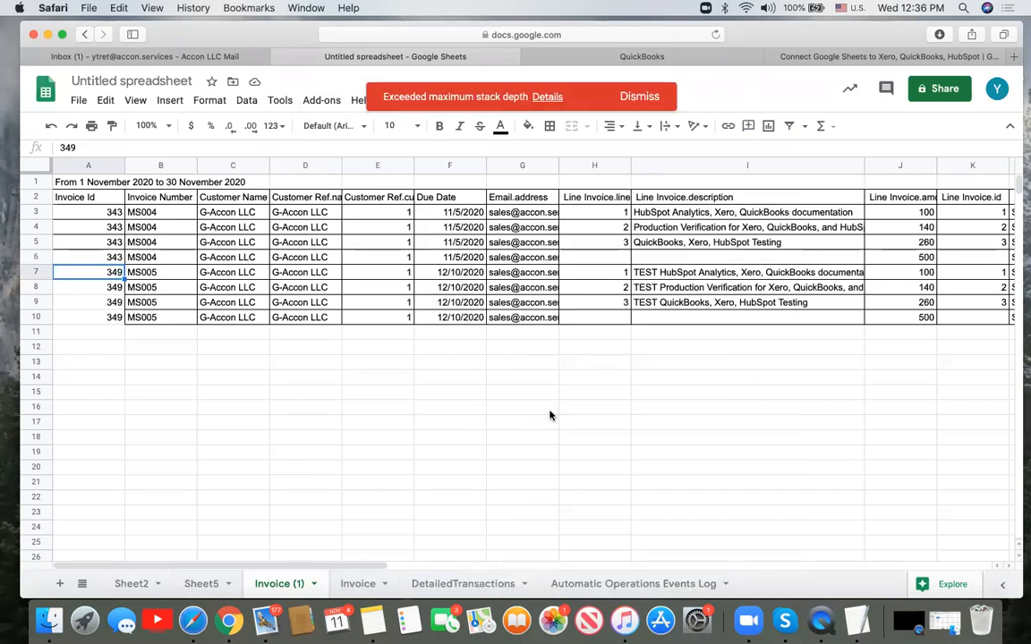
click(547, 96)
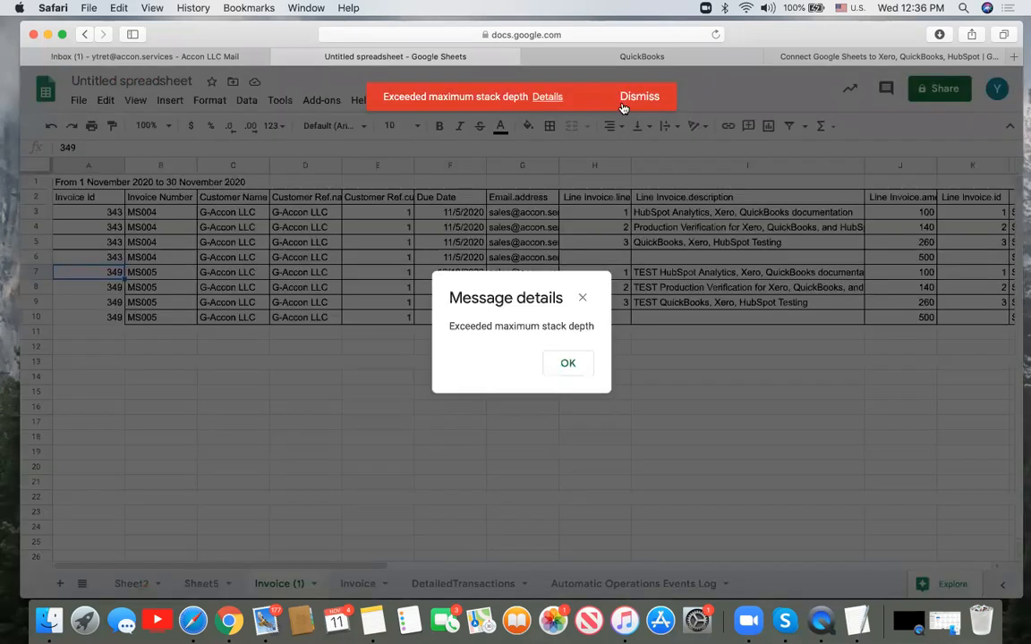
click(569, 363)
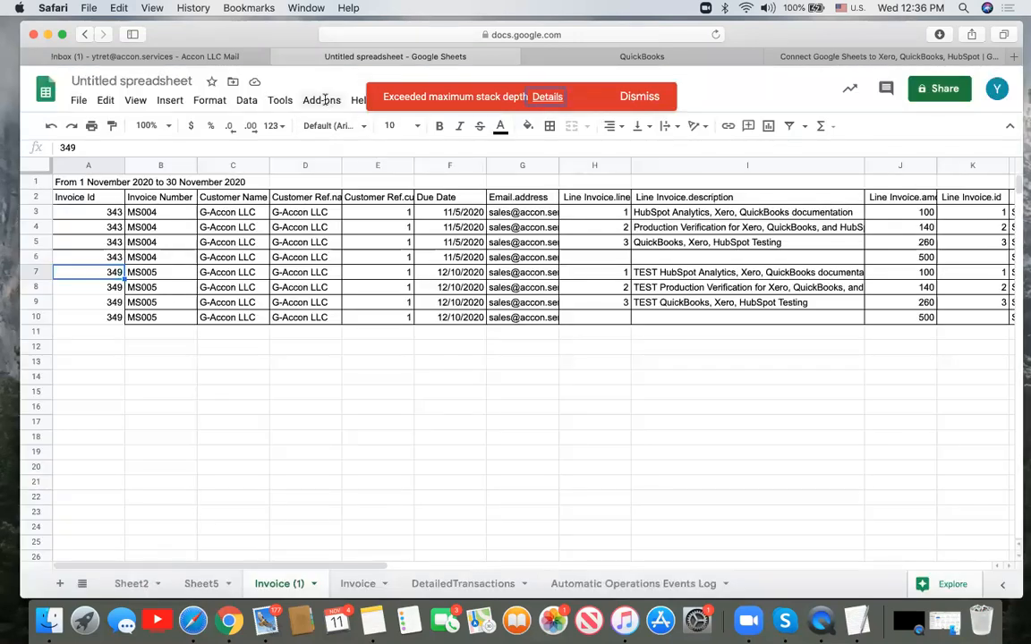
click(640, 100)
click(322, 100)
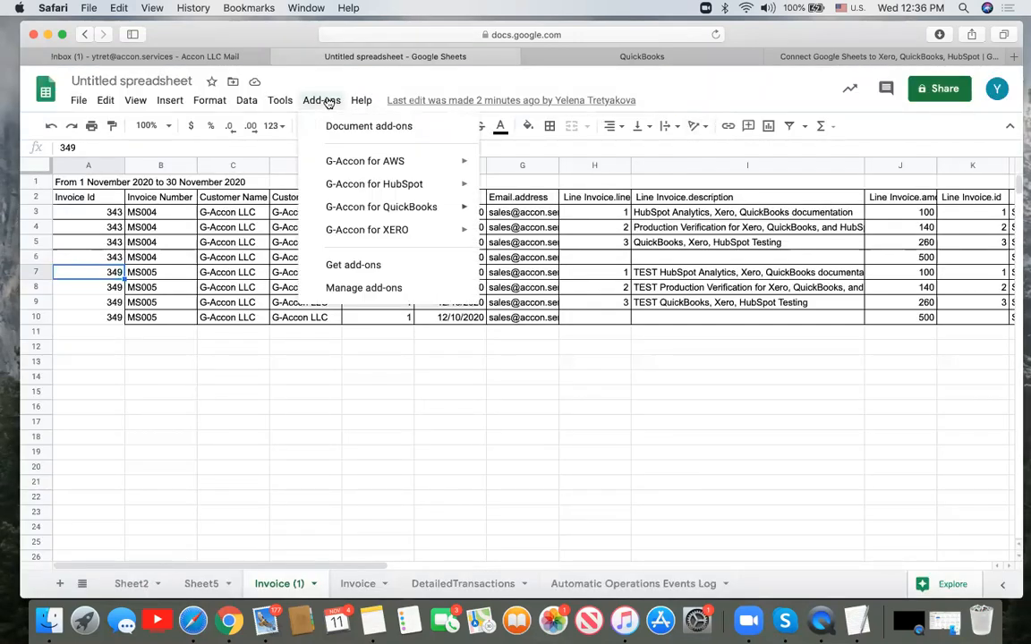
mouse_move(377, 208)
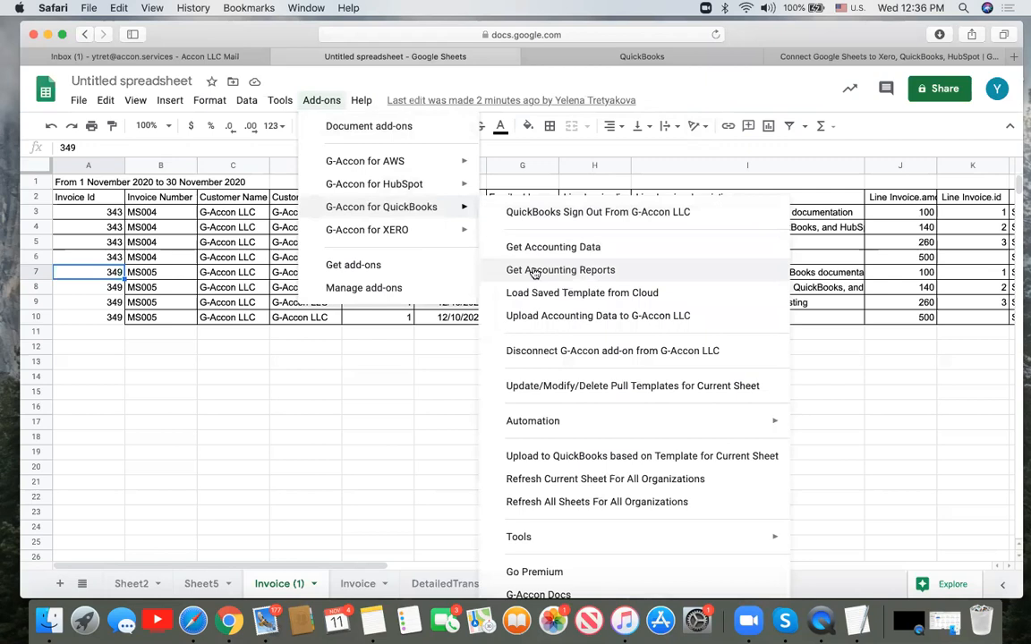
- Select Detailed Transactions in G-Accon's Get Accounting Reports for This Month and execute it
click(535, 271)
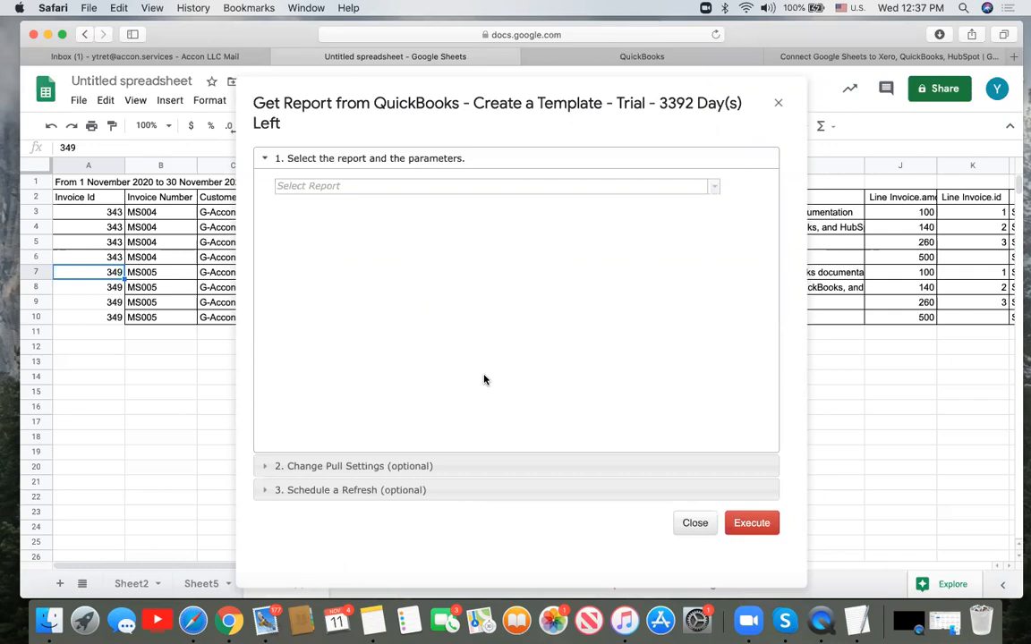
click(713, 187)
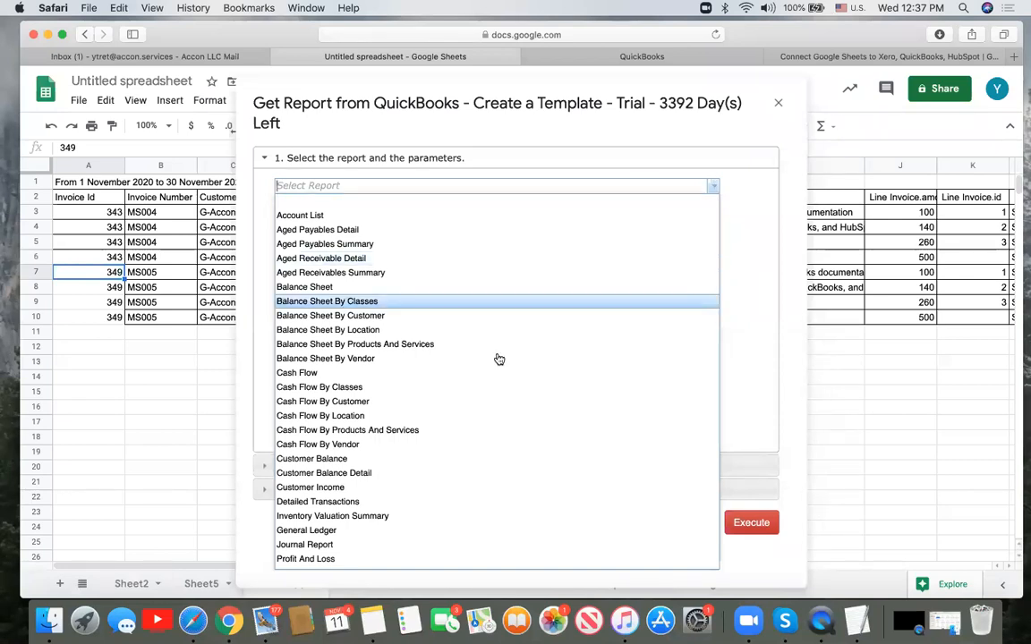
scroll(498, 358, down, 5)
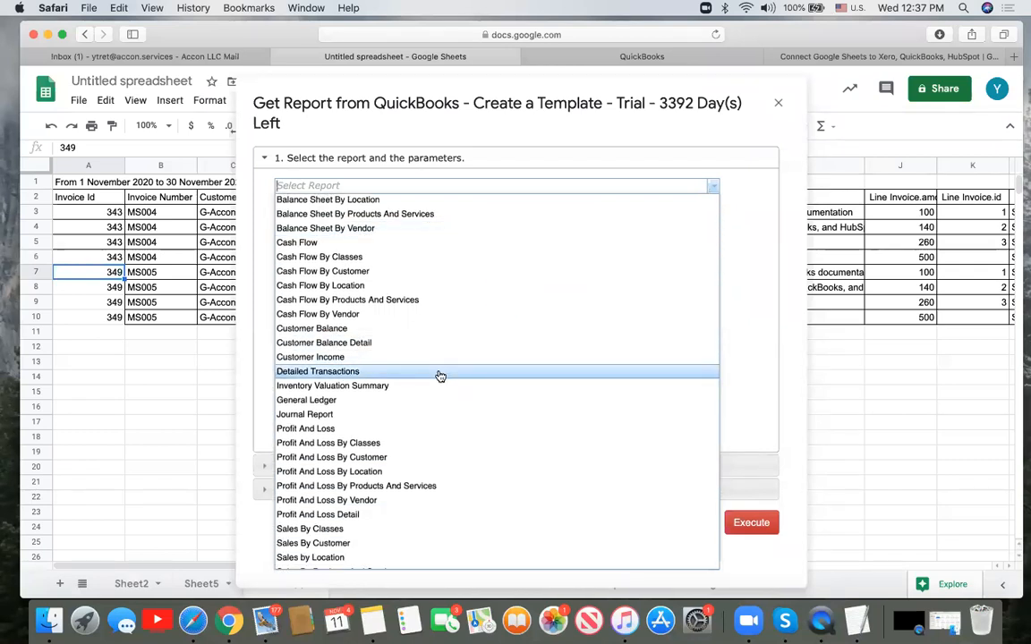
click(440, 376)
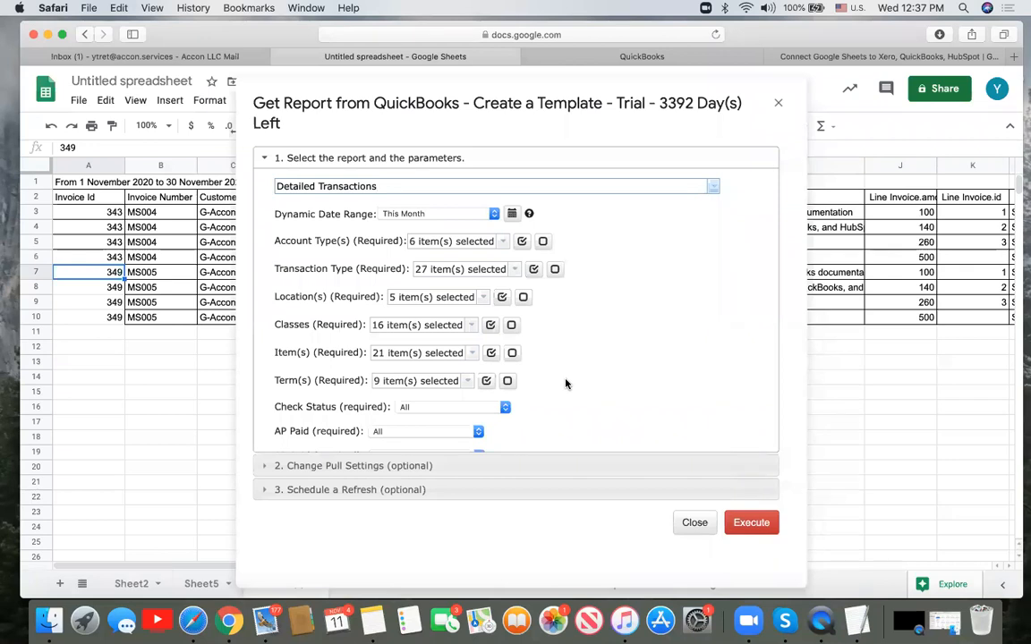
scroll(566, 383, down, 3)
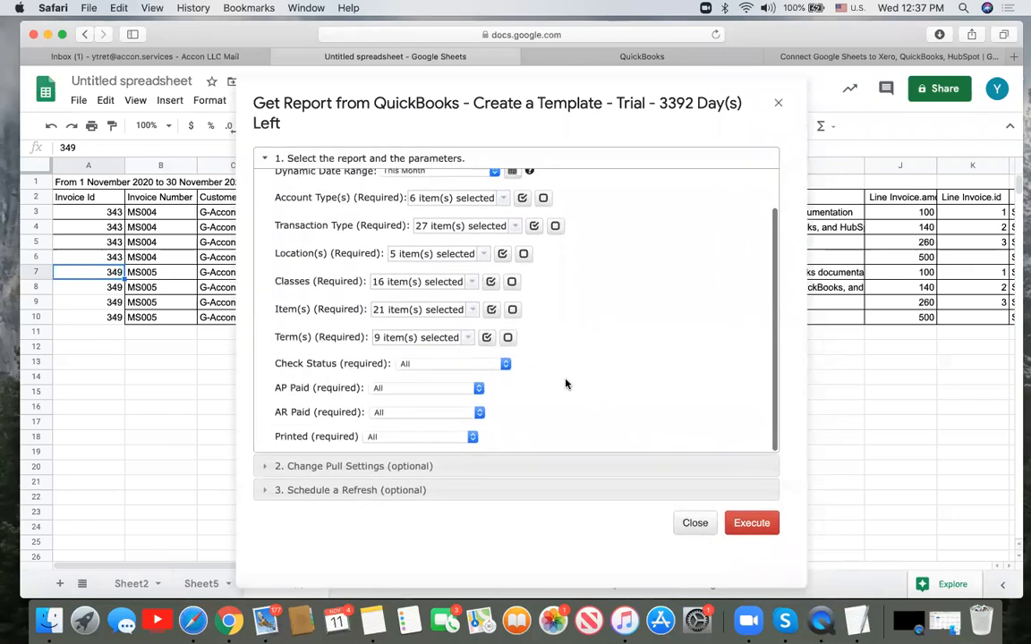
scroll(565, 383, up, 3)
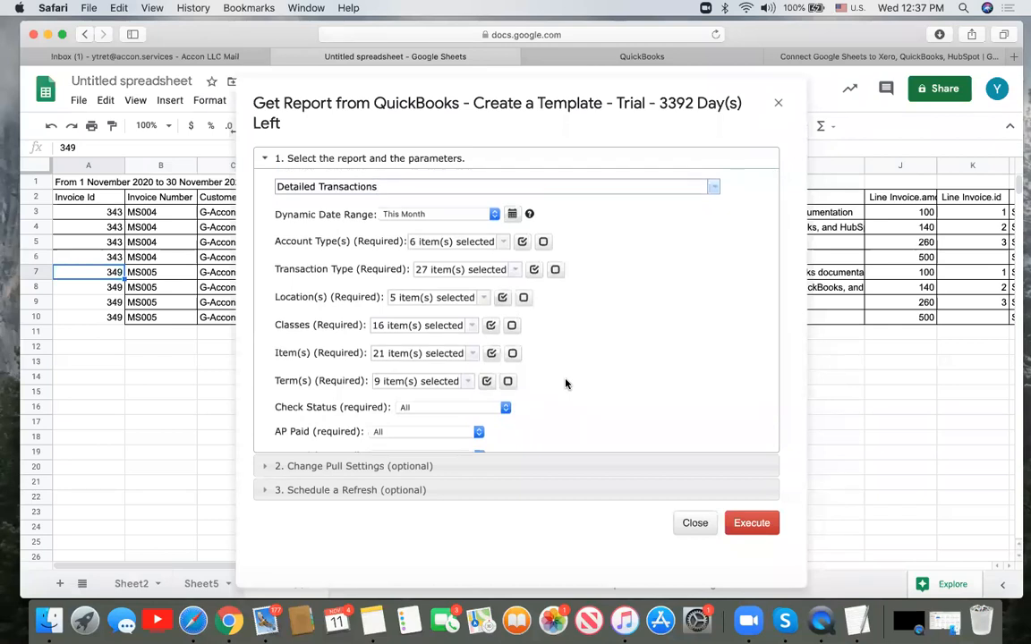
click(757, 525)
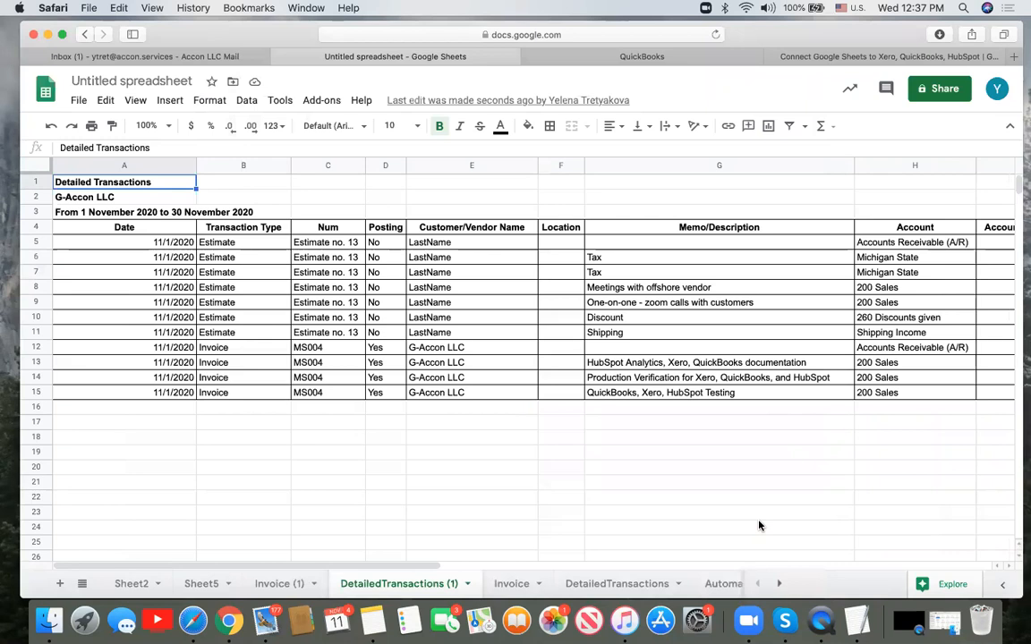
scroll(759, 525, right, 3)
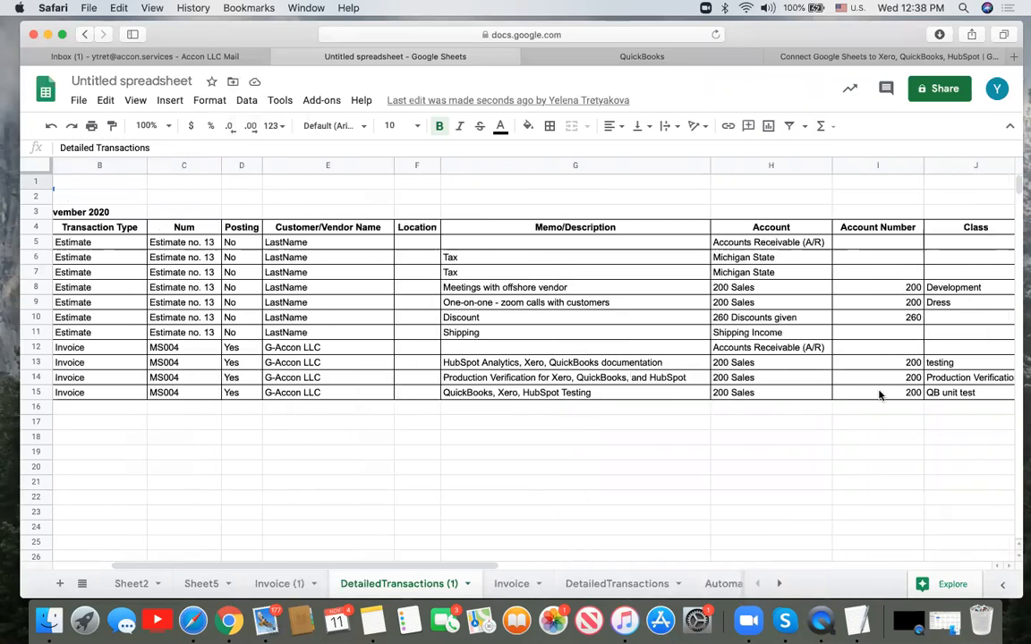
scroll(879, 399, right, 3)
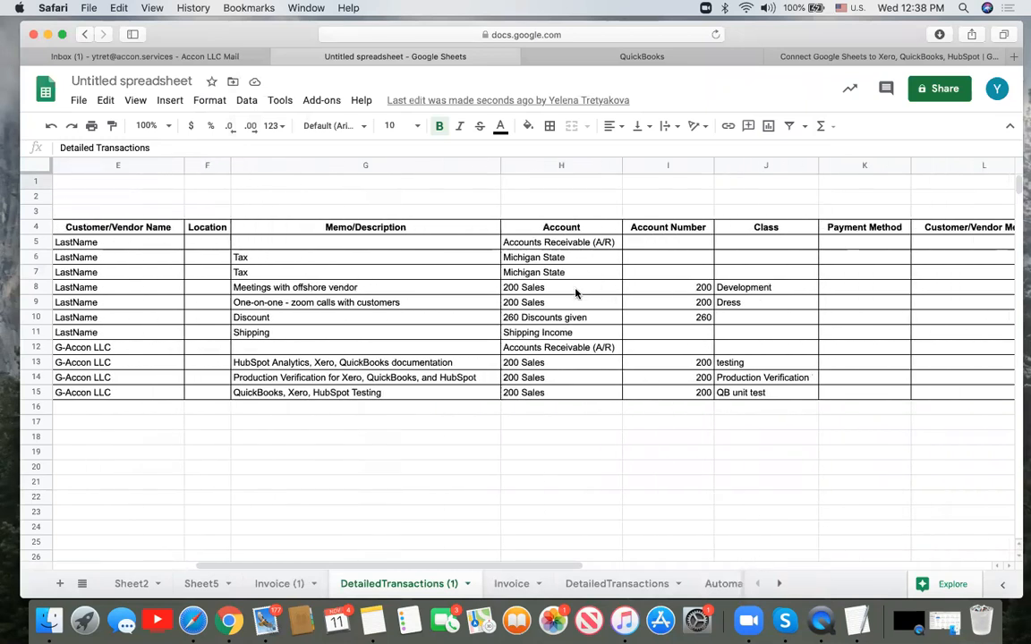
scroll(741, 416, right, 5)
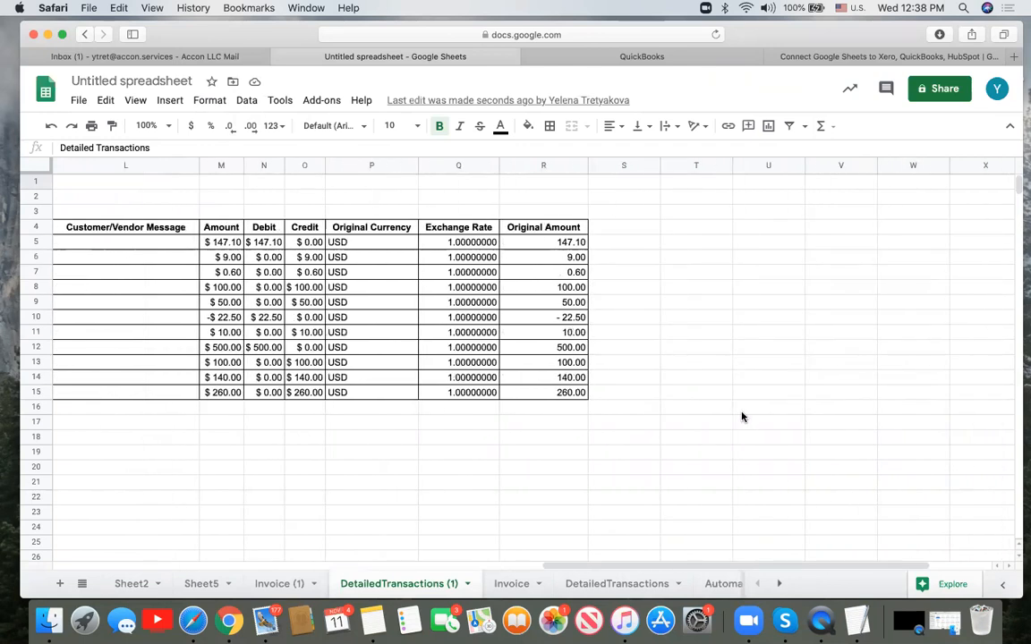
scroll(741, 416, left, 10)
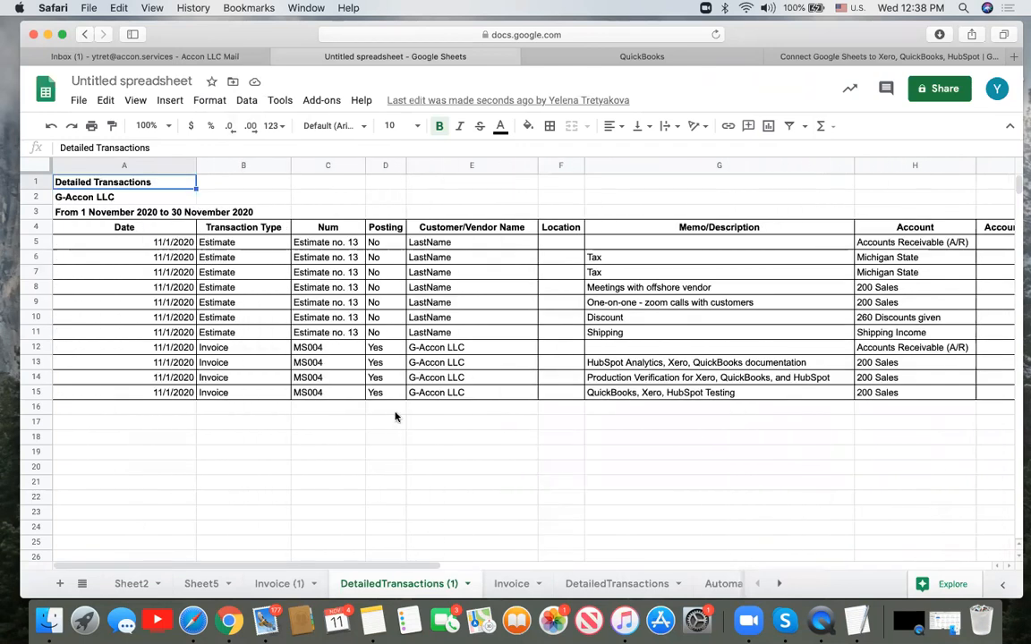
click(108, 451)
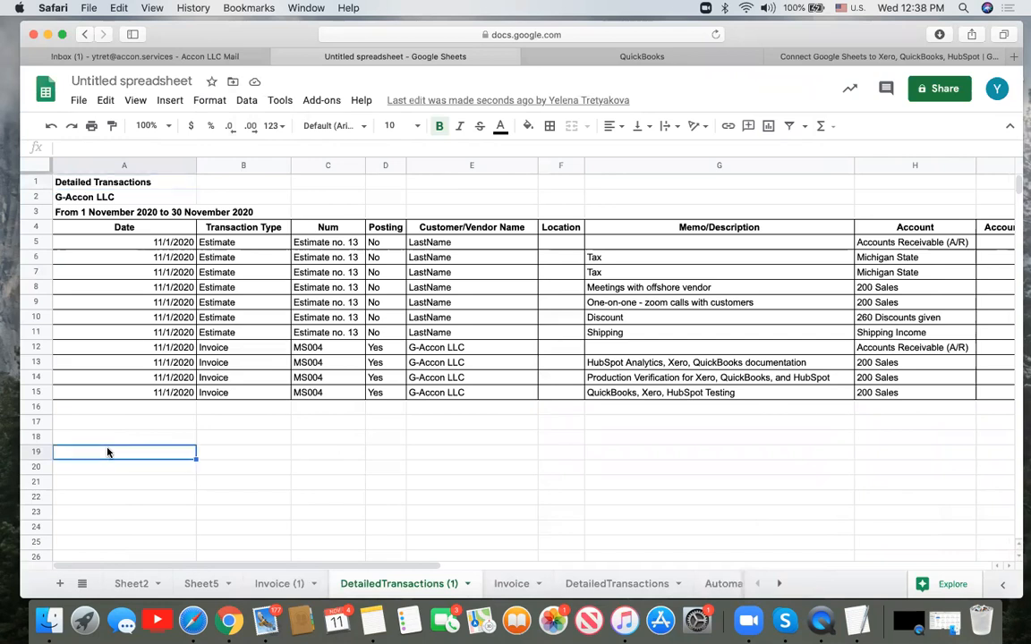
- Open G-Accon's Get Accounting Reports and select the Detailed Transactions report
click(333, 105)
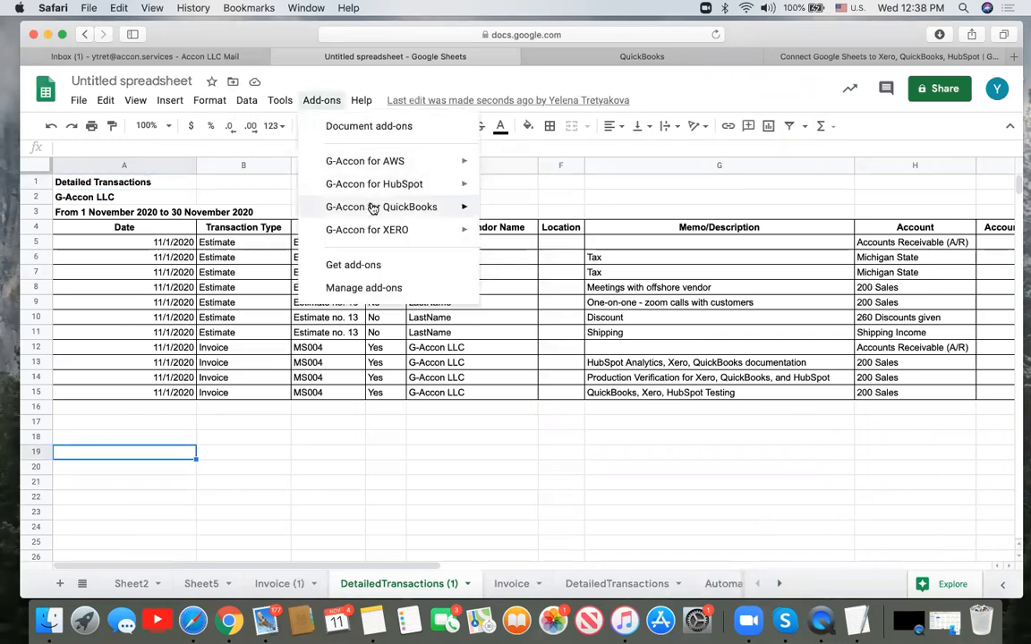
mouse_move(374, 206)
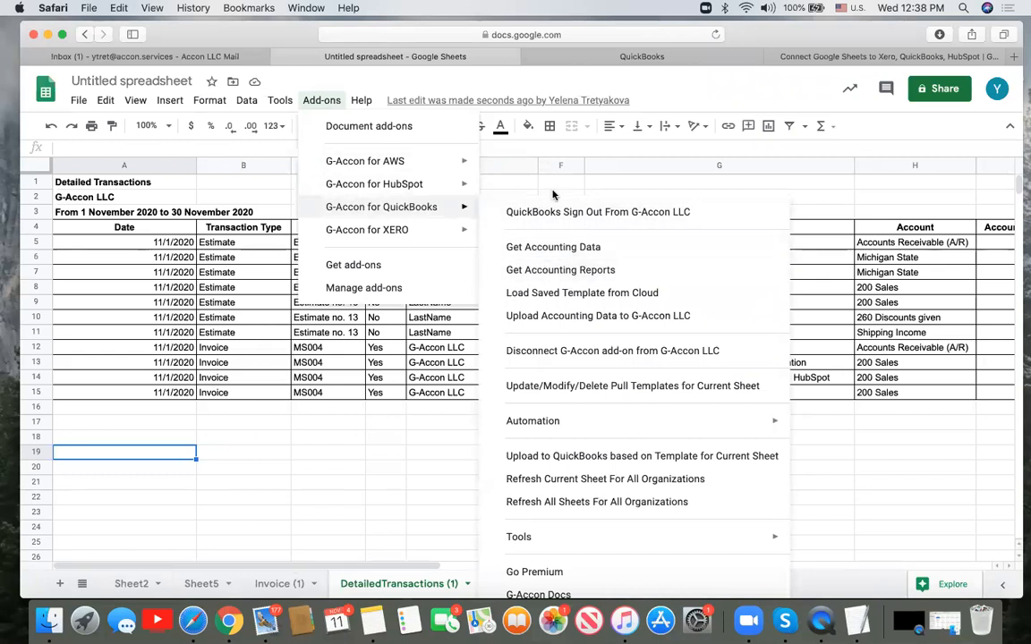
click(534, 270)
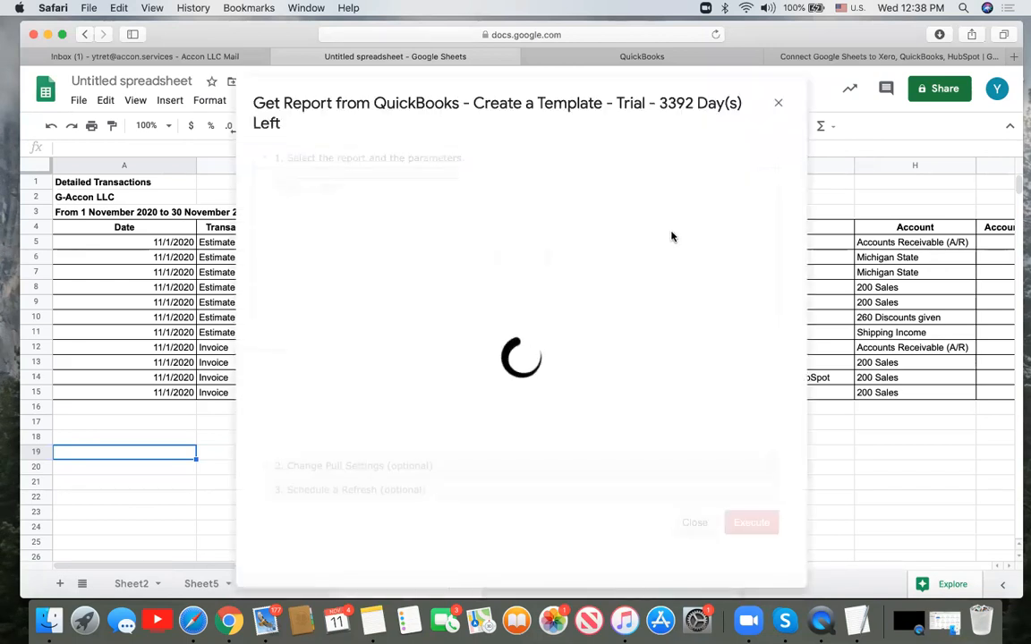
click(716, 188)
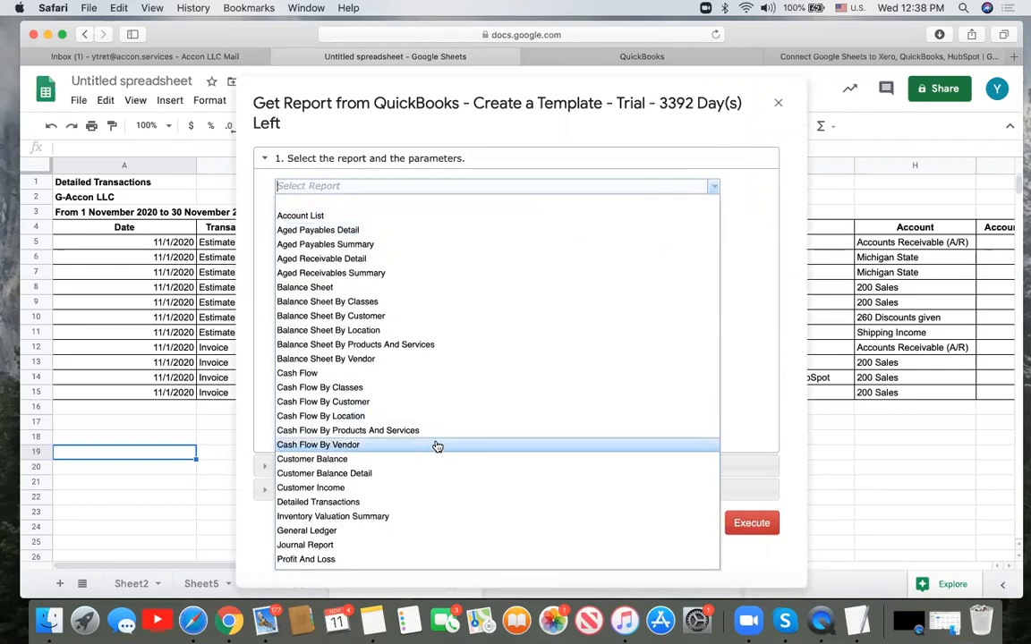
scroll(435, 446, down, 5)
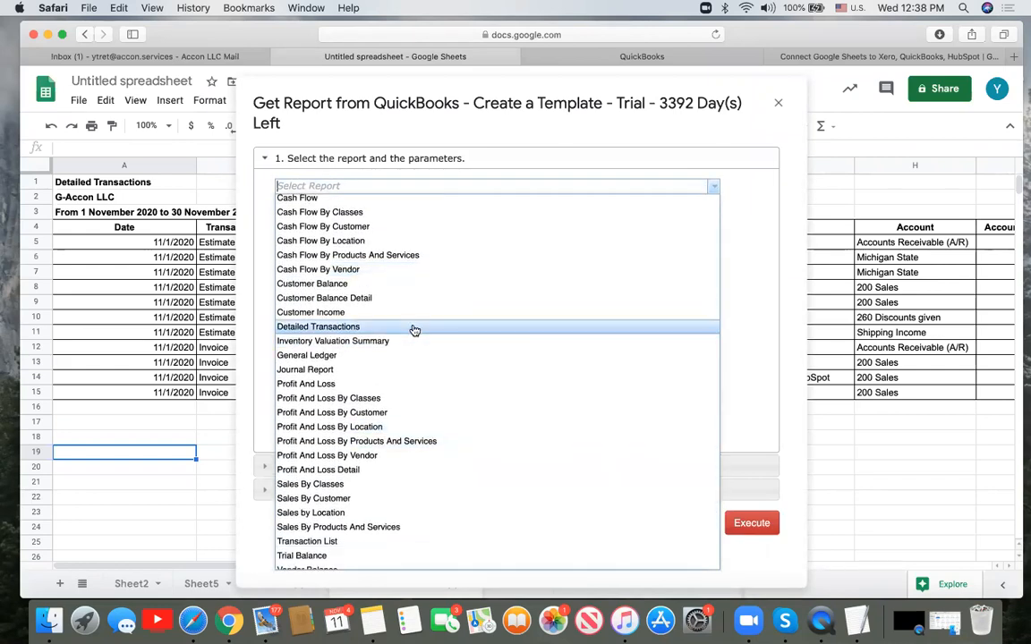
click(415, 328)
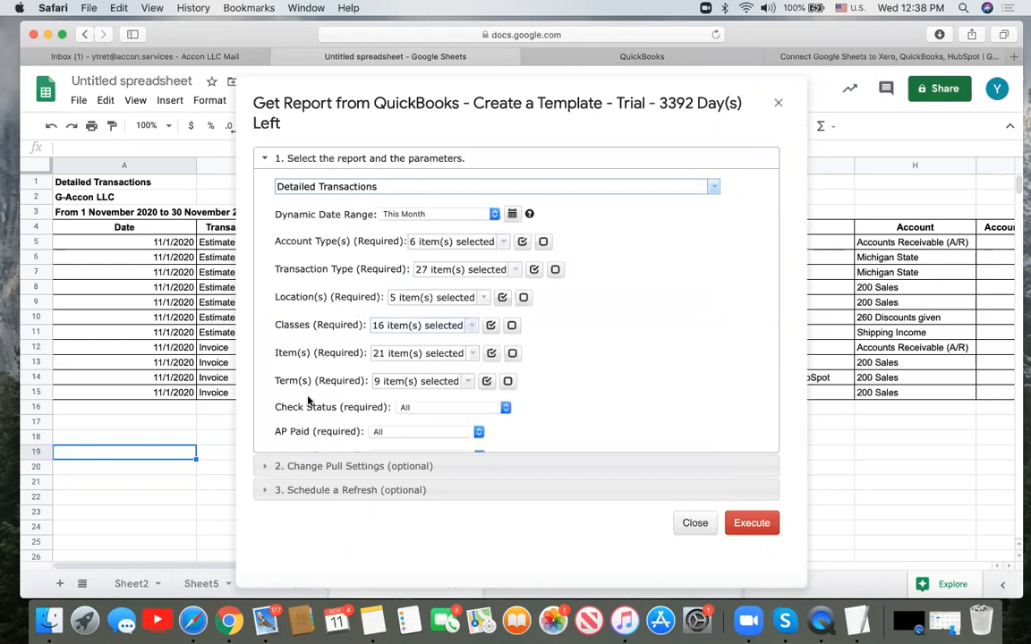
- Set the start cell to A19 with deep links, pull the report into a new sheet, and check B23's link
click(301, 466)
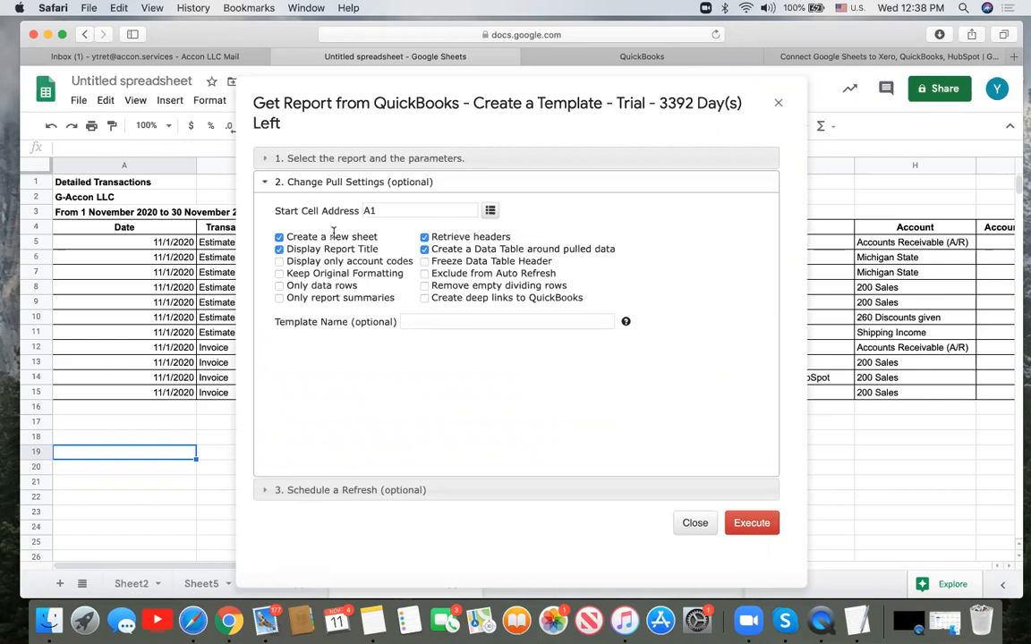
click(383, 209)
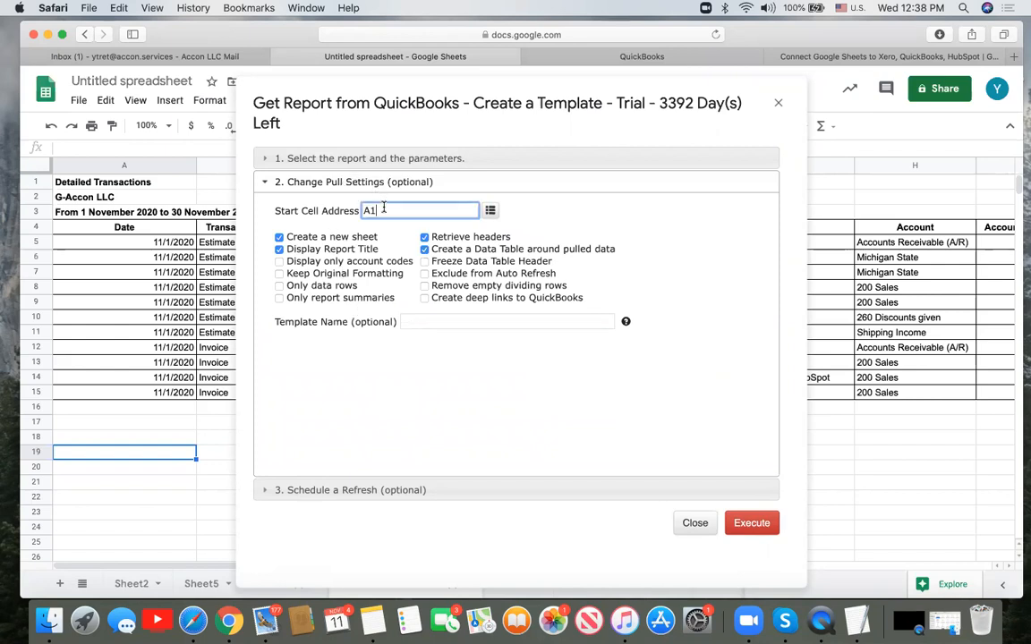
click(490, 211)
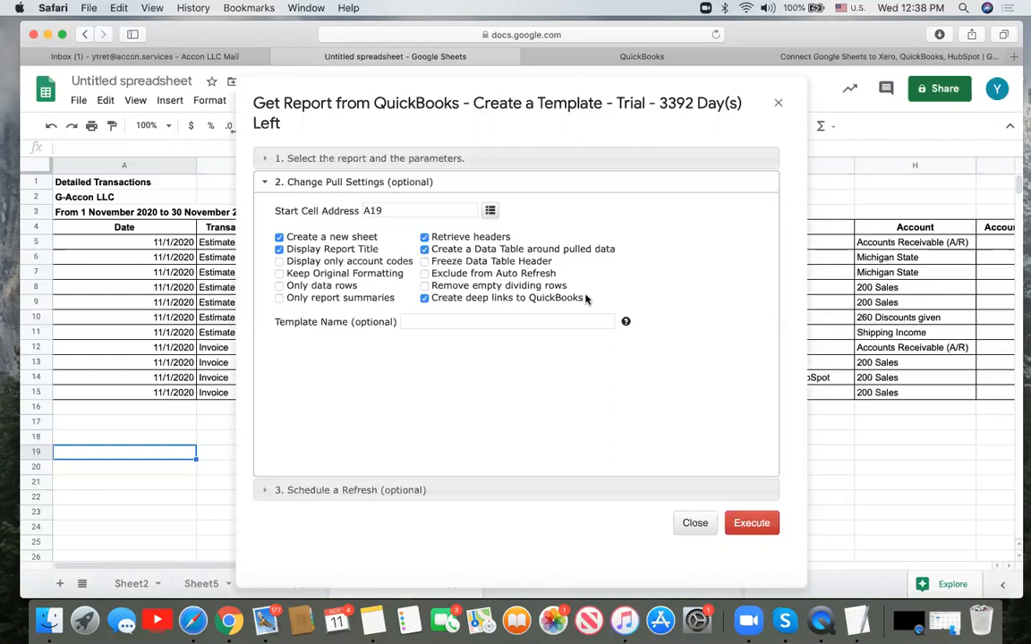
click(762, 524)
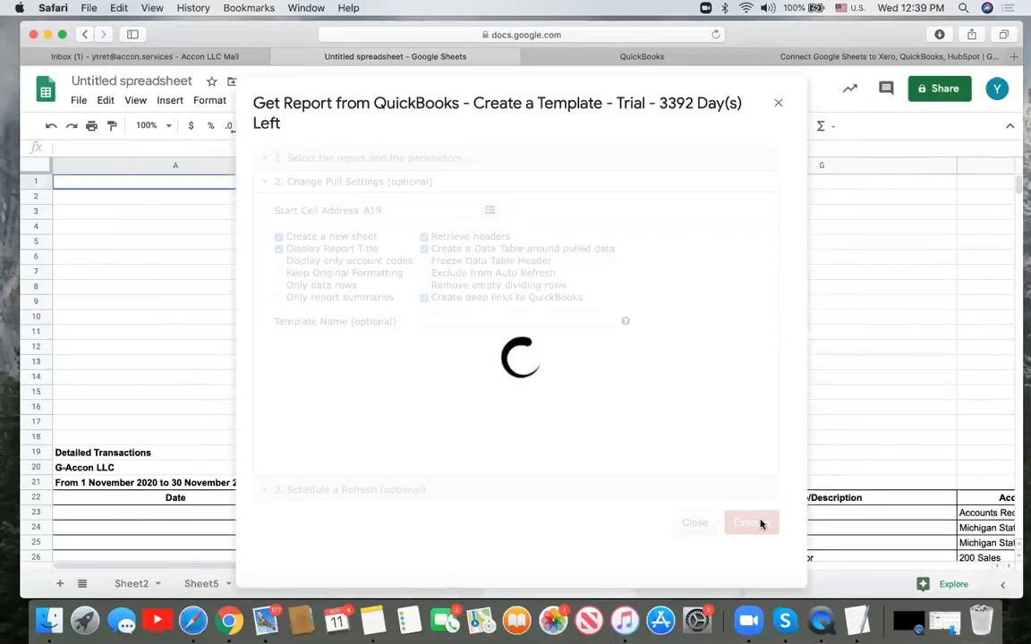
scroll(461, 488, down, 2)
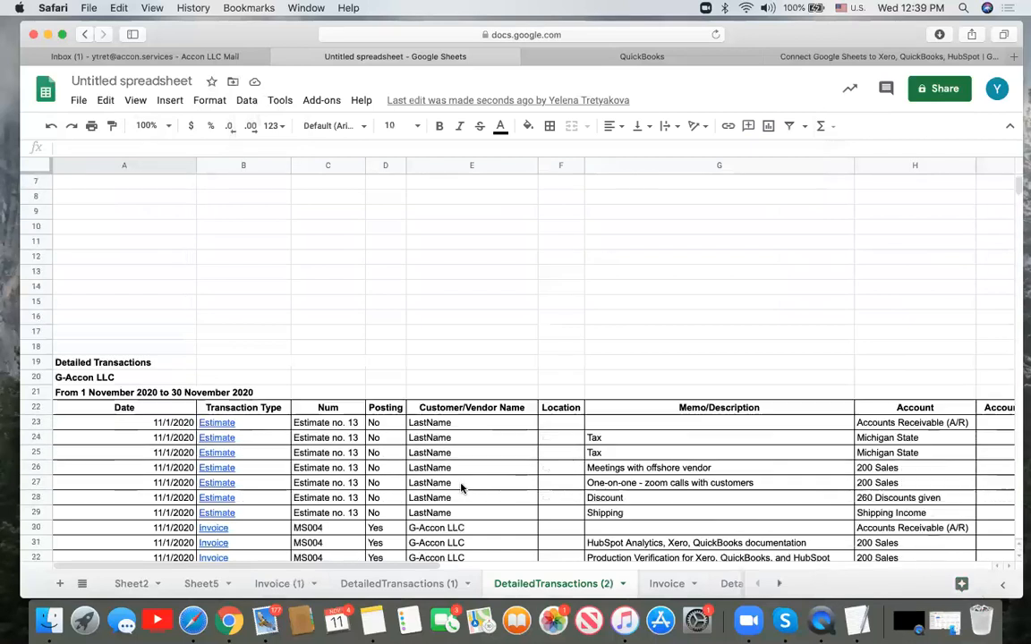
scroll(461, 488, down, 5)
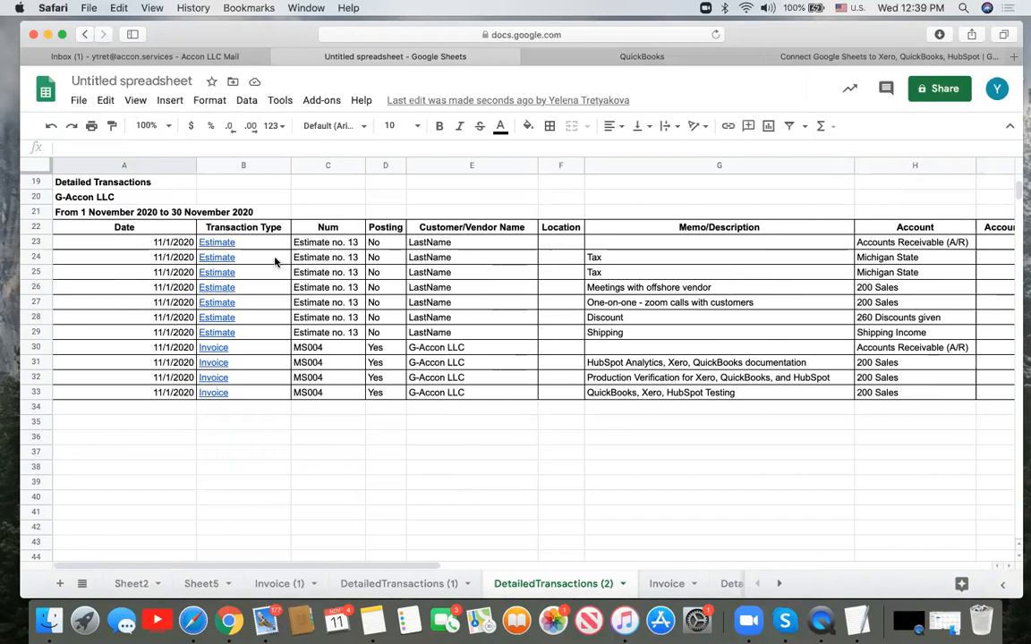
click(230, 244)
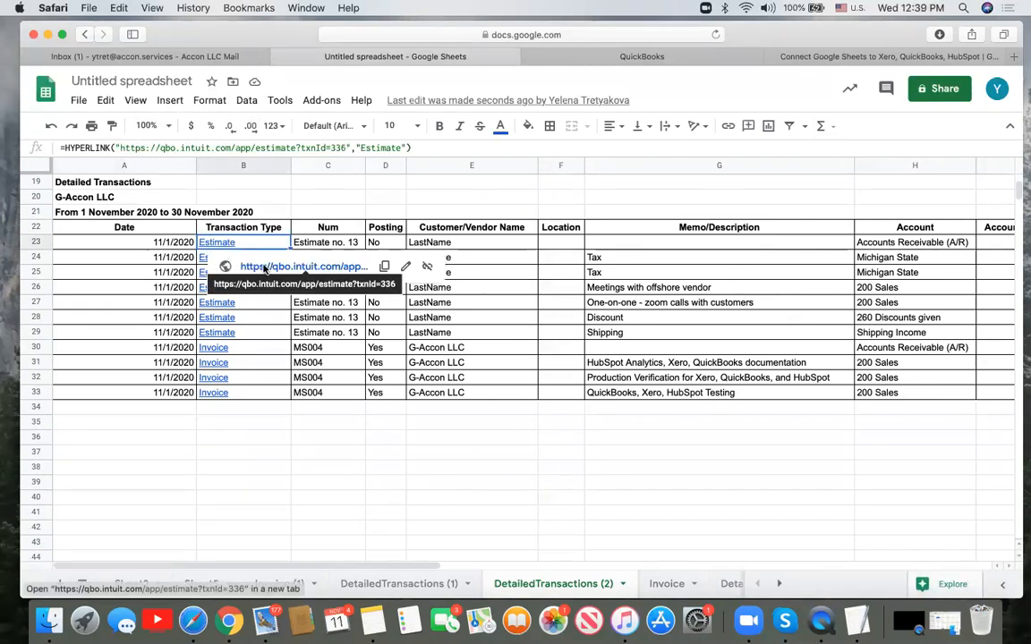
- Open Estimate no. 13 in QuickBooks from cell B23's link preview
click(265, 268)
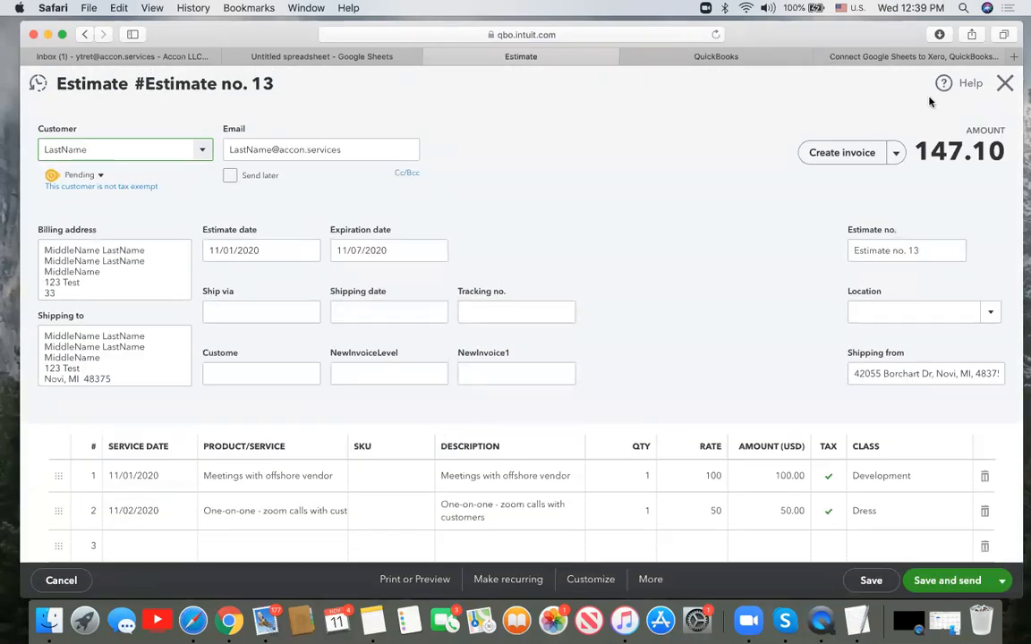
- Close Estimate no. 13, open and close Invoice MS004 via its sheet link, then return to the spreadsheet
click(1005, 83)
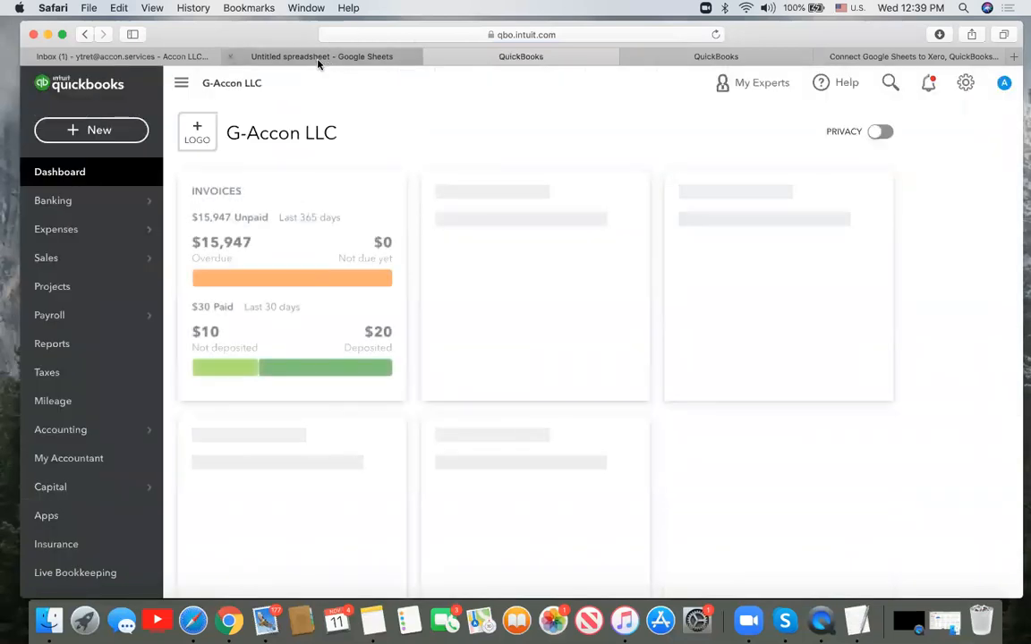
click(317, 59)
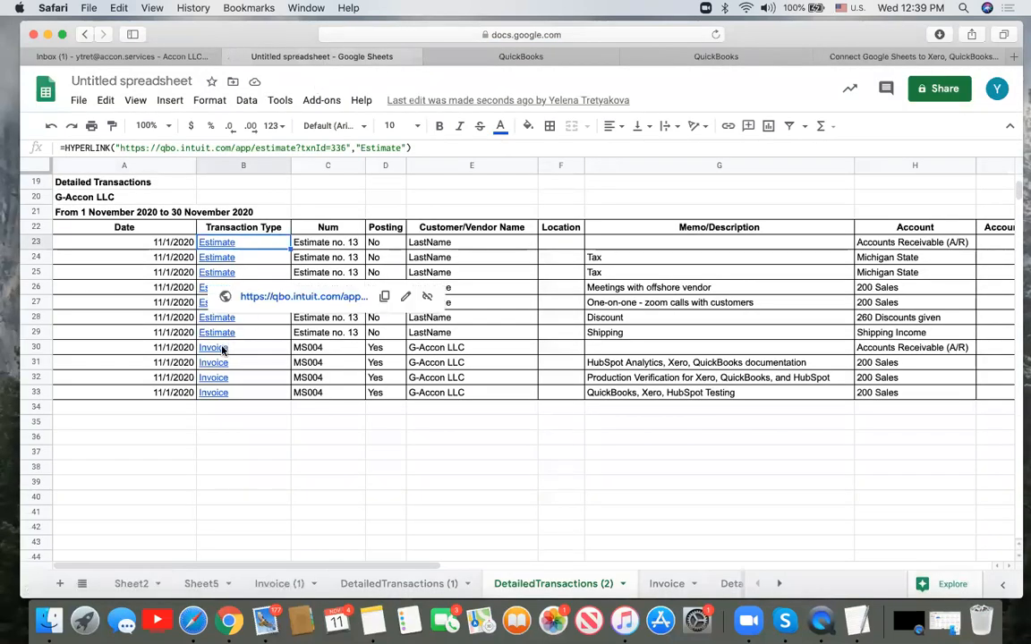
click(269, 373)
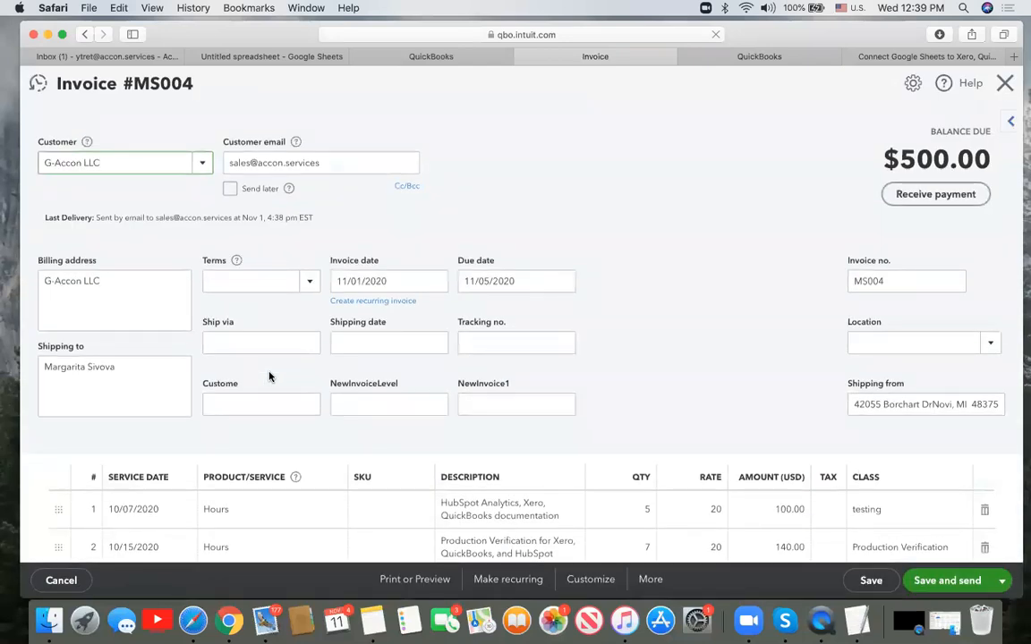
click(1006, 82)
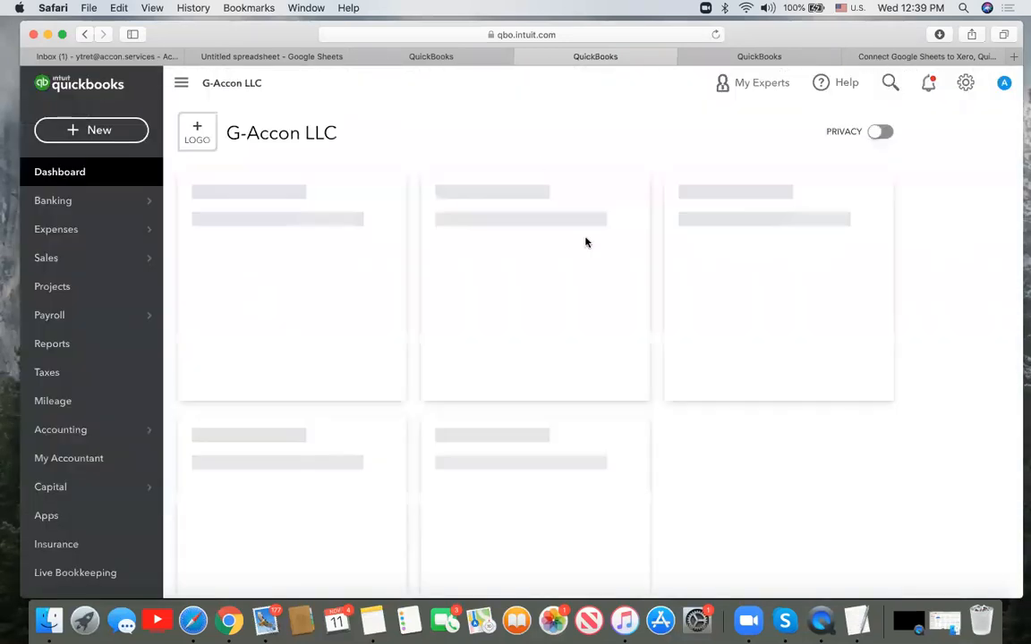
click(304, 58)
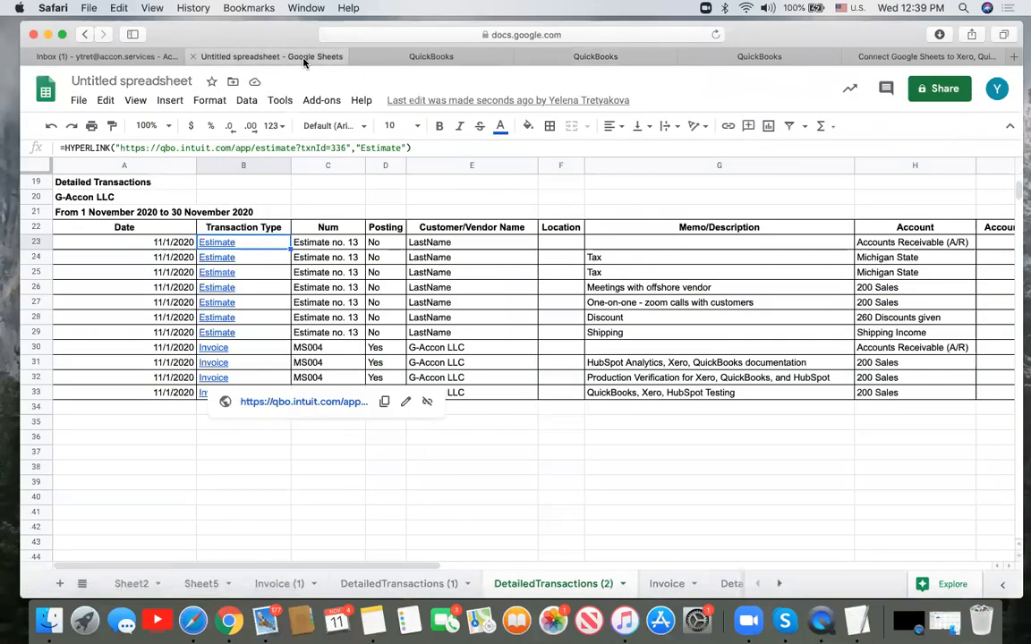
- Enable Create deep links to QuickBooks in G-Accon's User Preferences and save
click(329, 101)
mouse_move(391, 205)
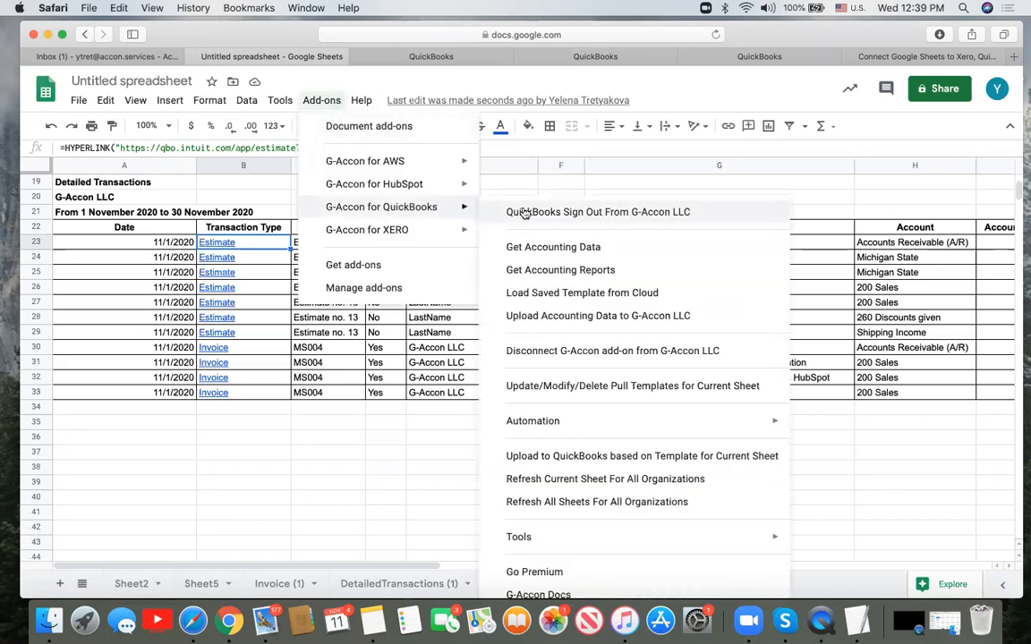
mouse_move(579, 545)
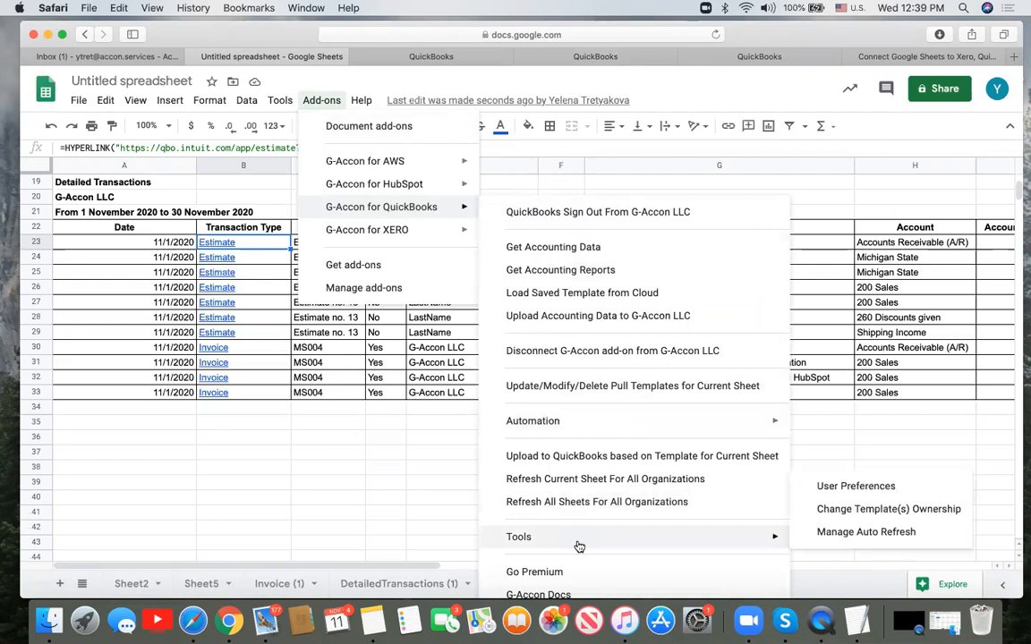
click(821, 488)
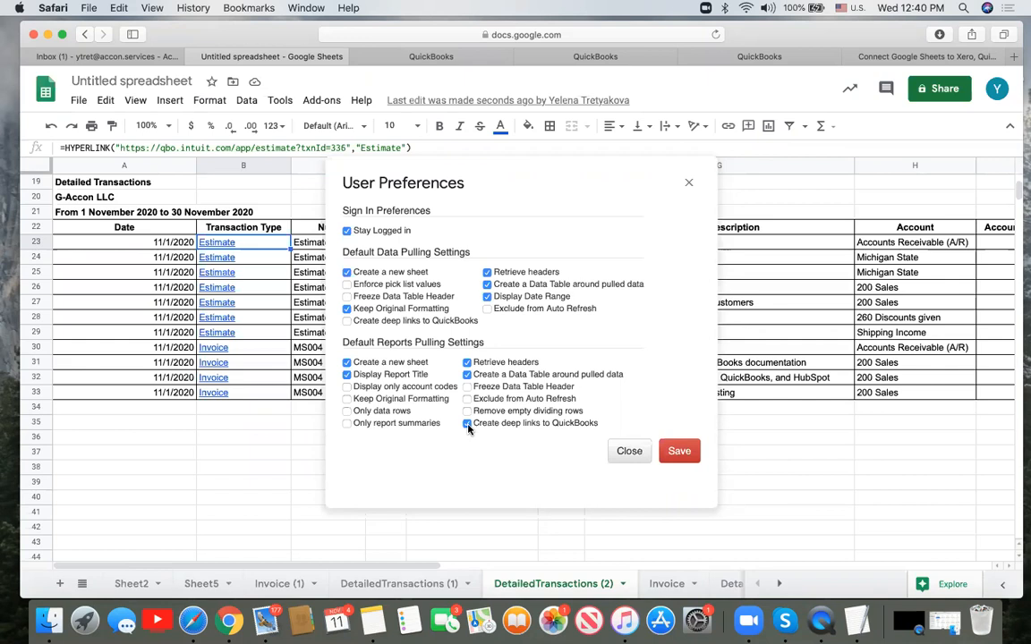
click(684, 455)
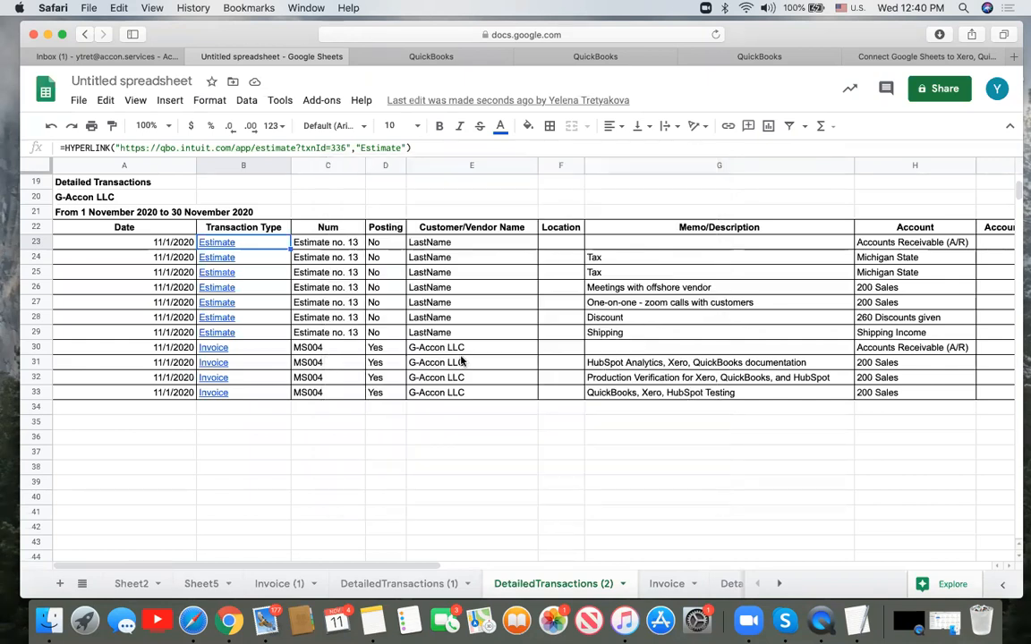
click(327, 102)
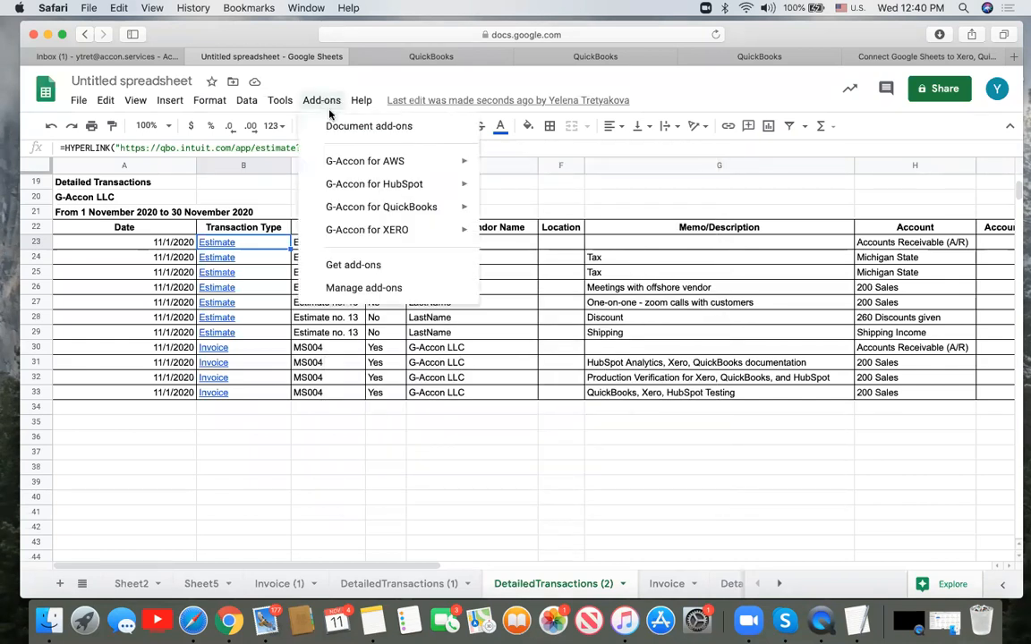
mouse_move(391, 206)
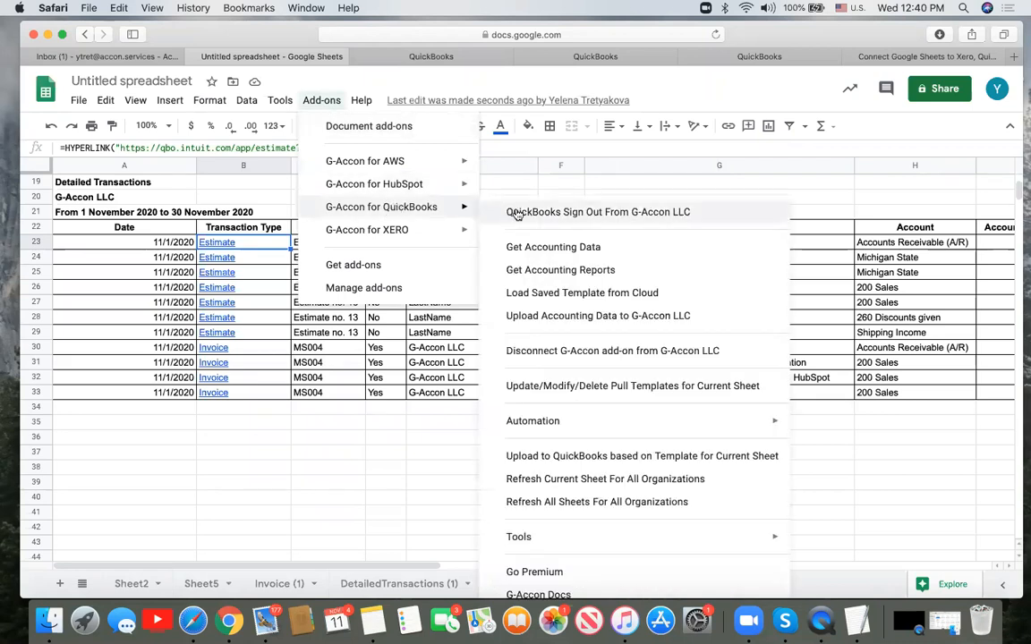
click(551, 270)
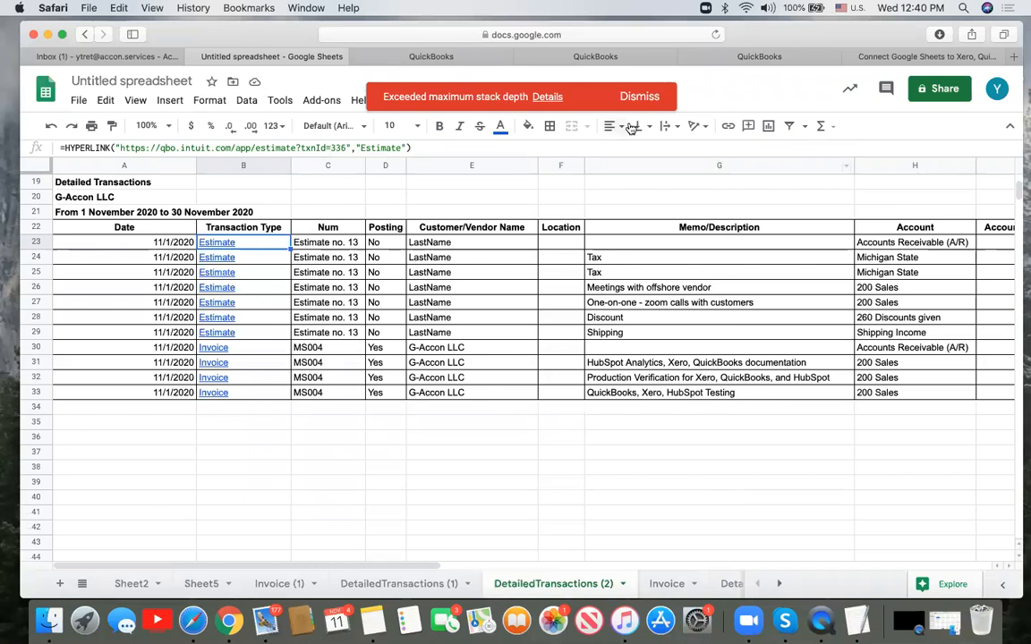
click(548, 97)
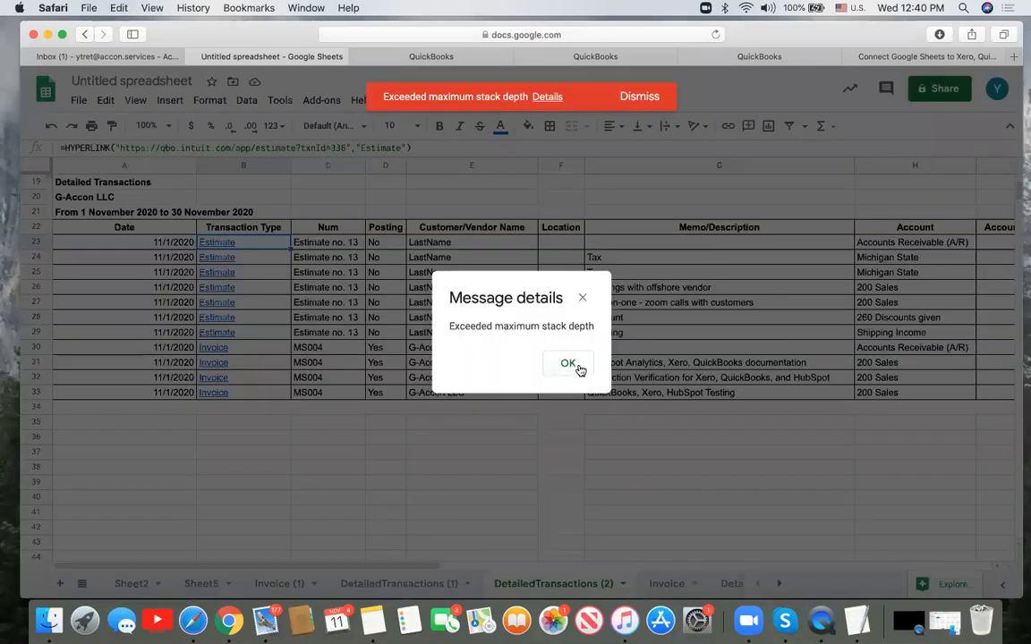
click(577, 368)
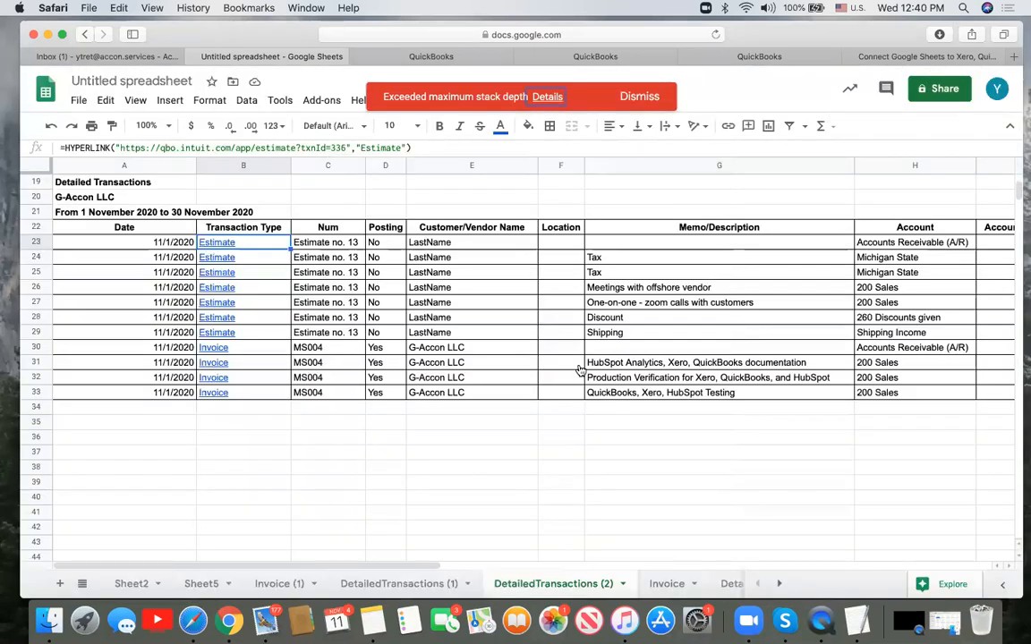
click(564, 97)
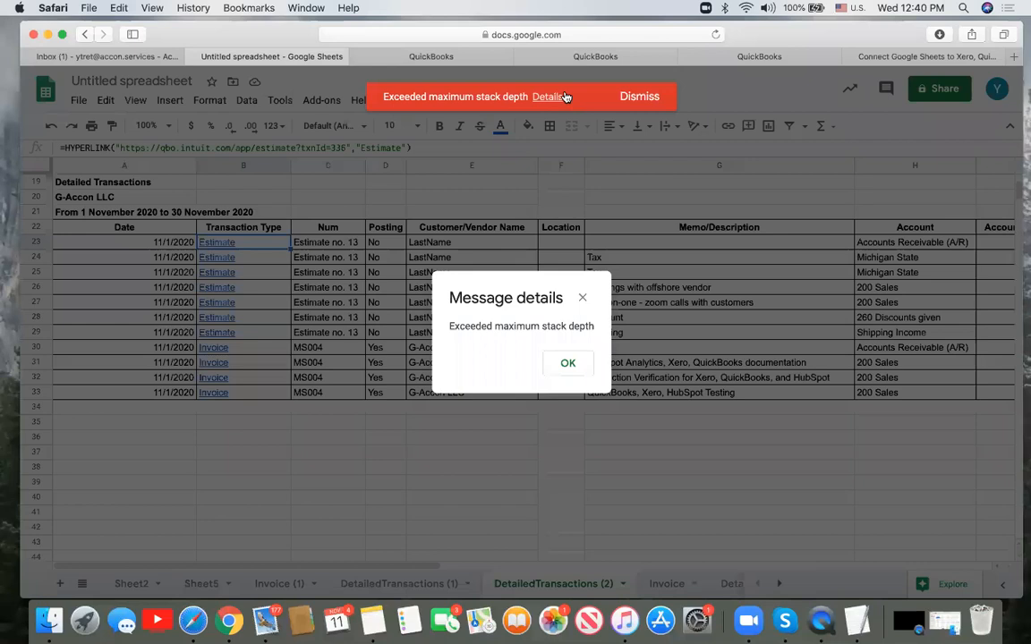
click(567, 363)
click(637, 97)
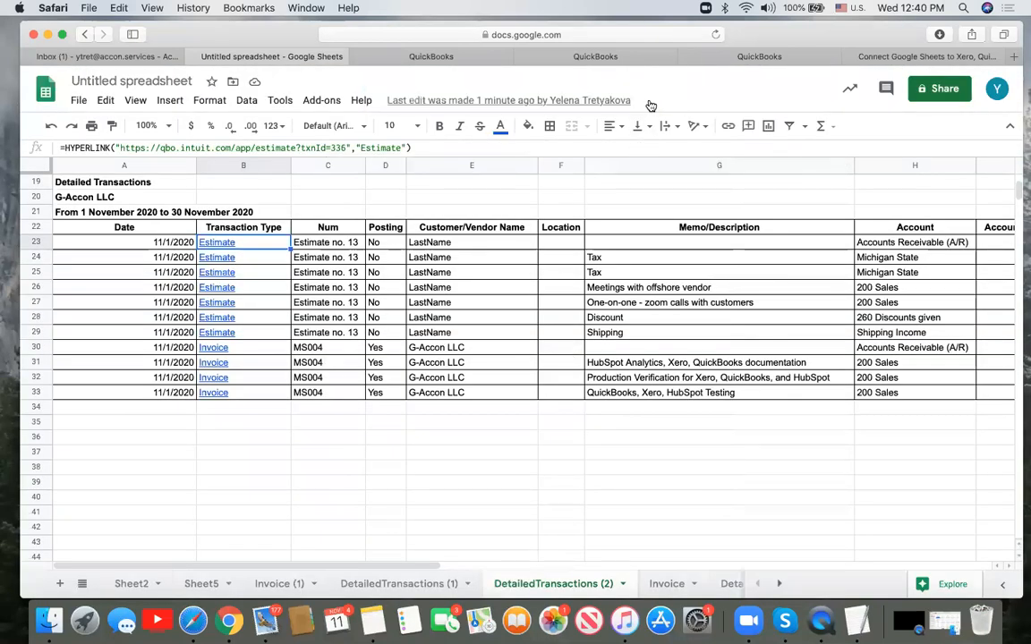
click(325, 101)
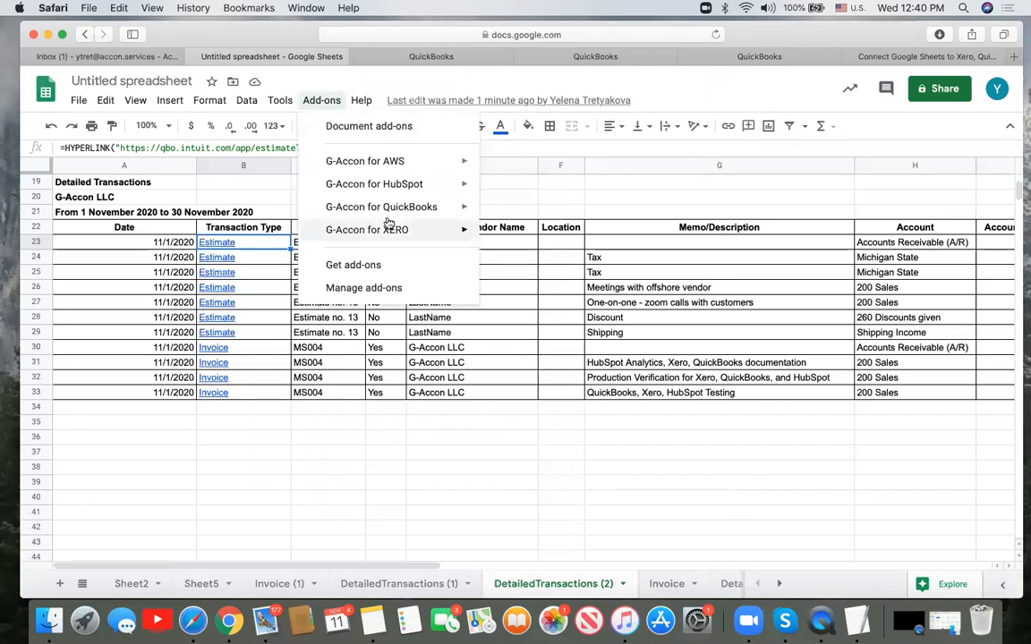
mouse_move(387, 210)
click(527, 270)
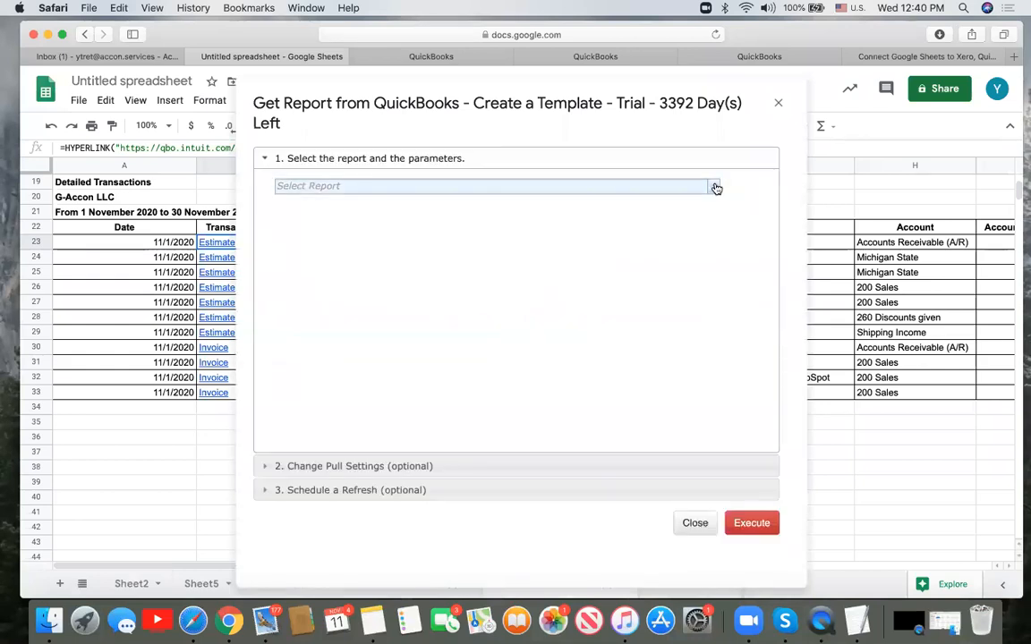
click(716, 185)
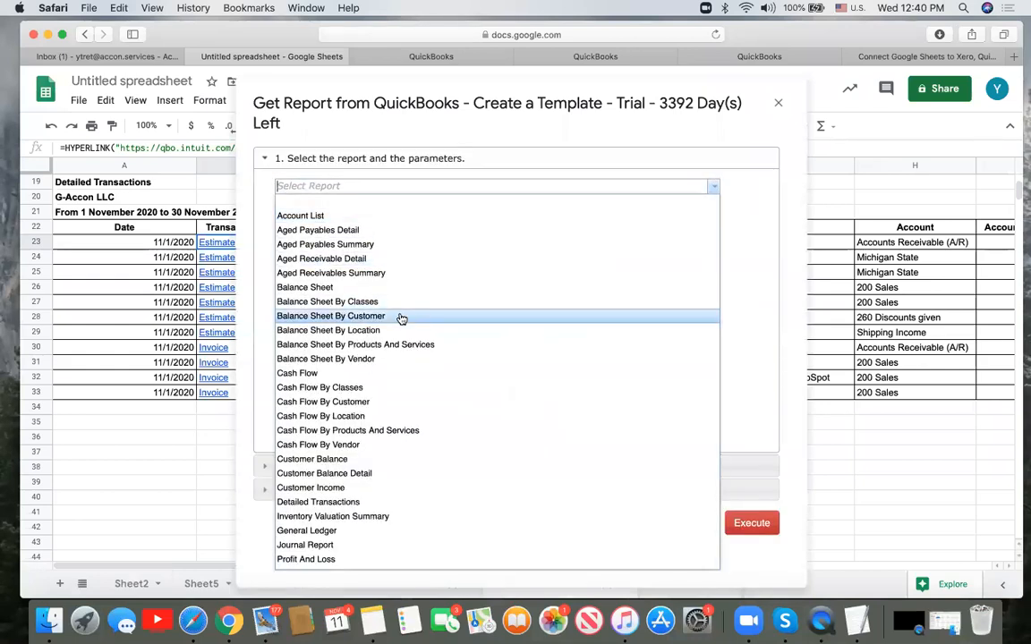
scroll(402, 320, down, 5)
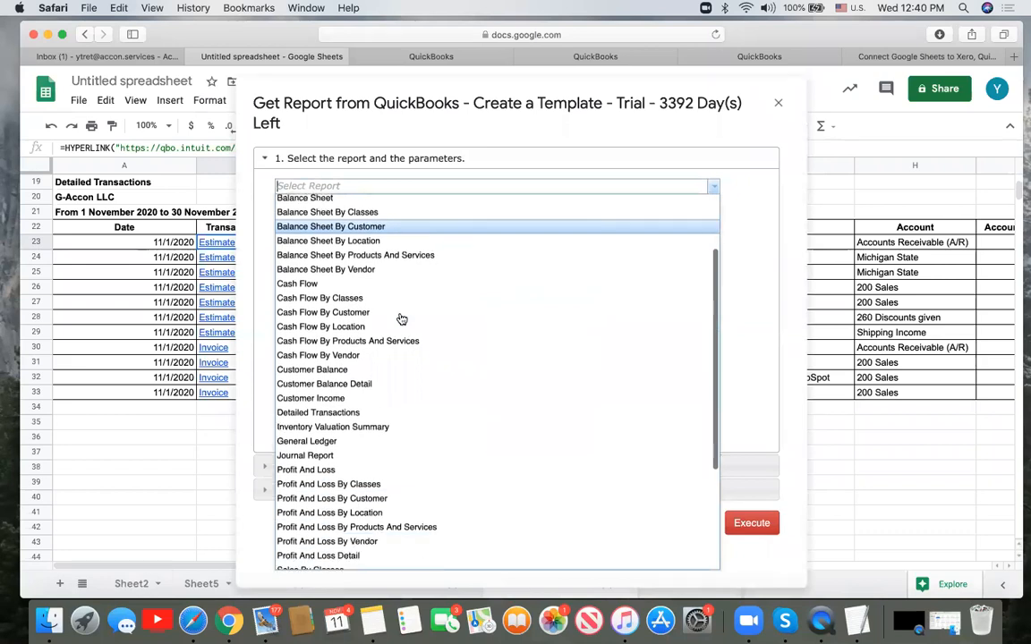
scroll(402, 319, down, 3)
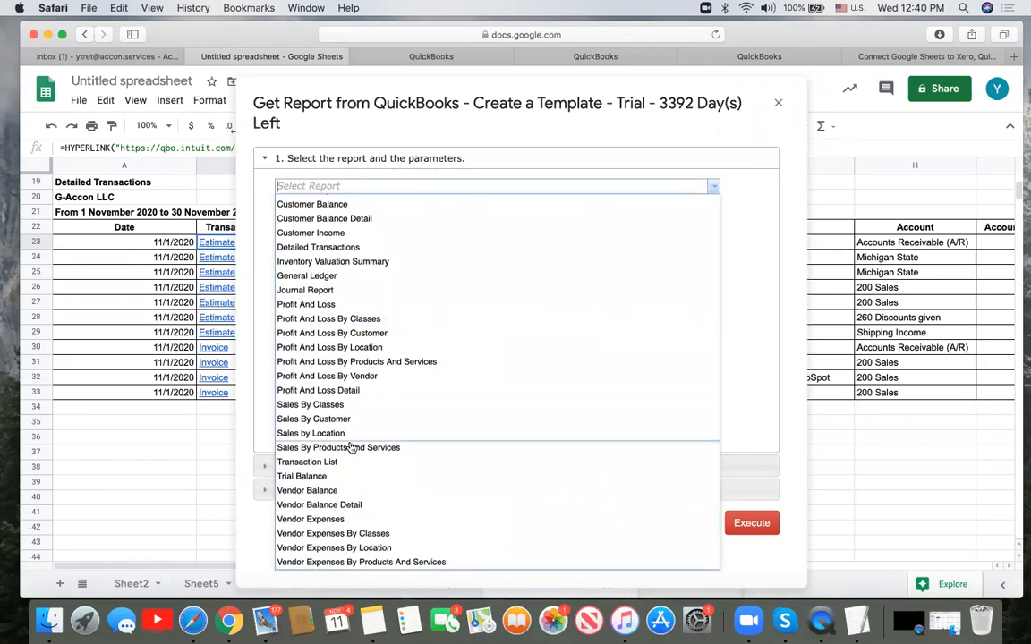
click(352, 461)
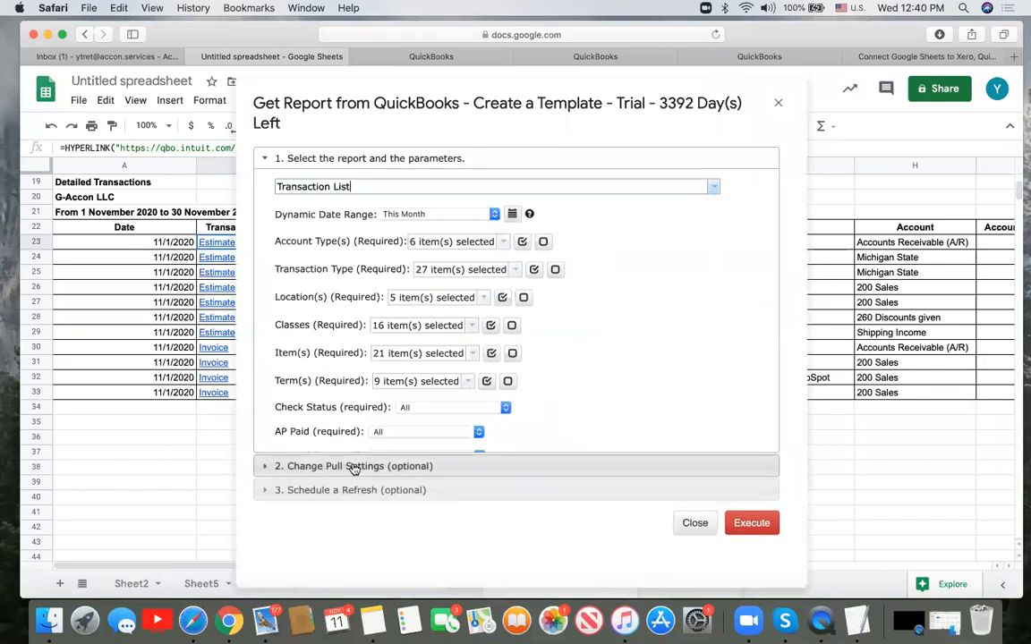
click(355, 466)
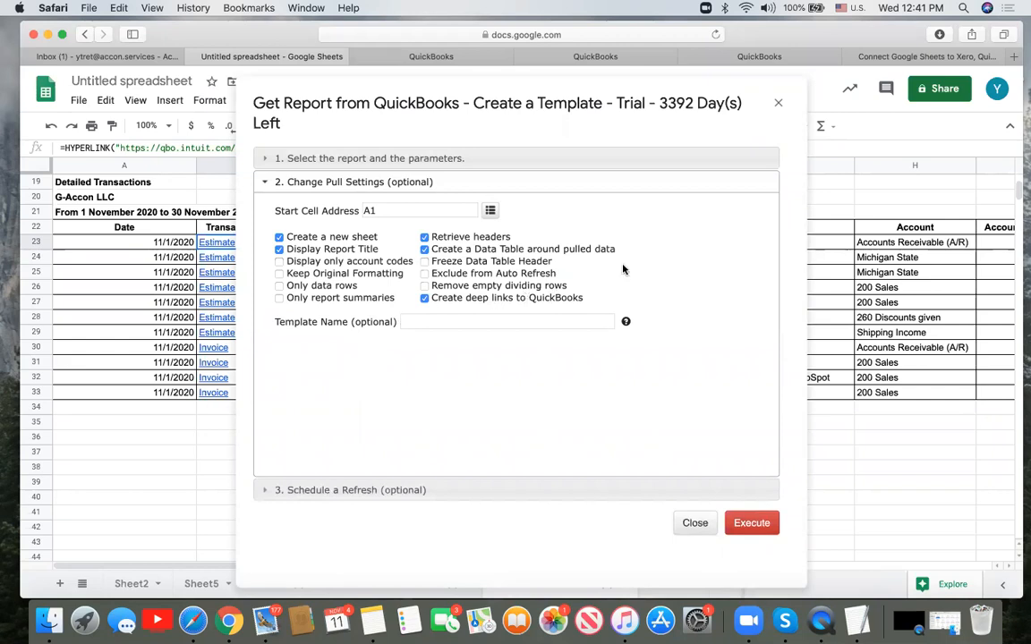
click(777, 104)
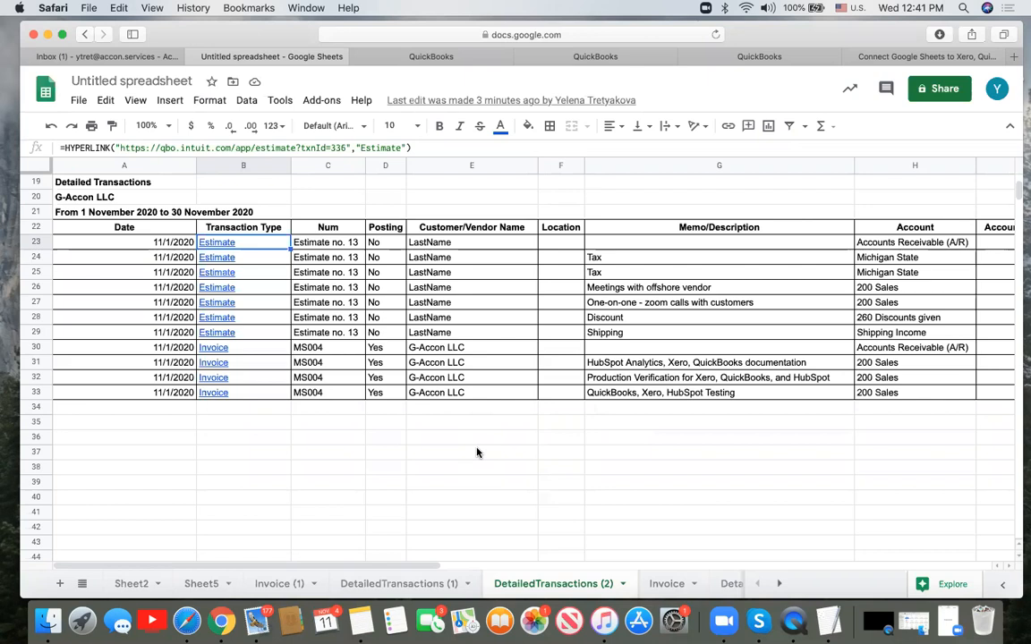
- Browse the QuickBooks > Reports section of the G-Accon docs, then go back to the home page
click(887, 58)
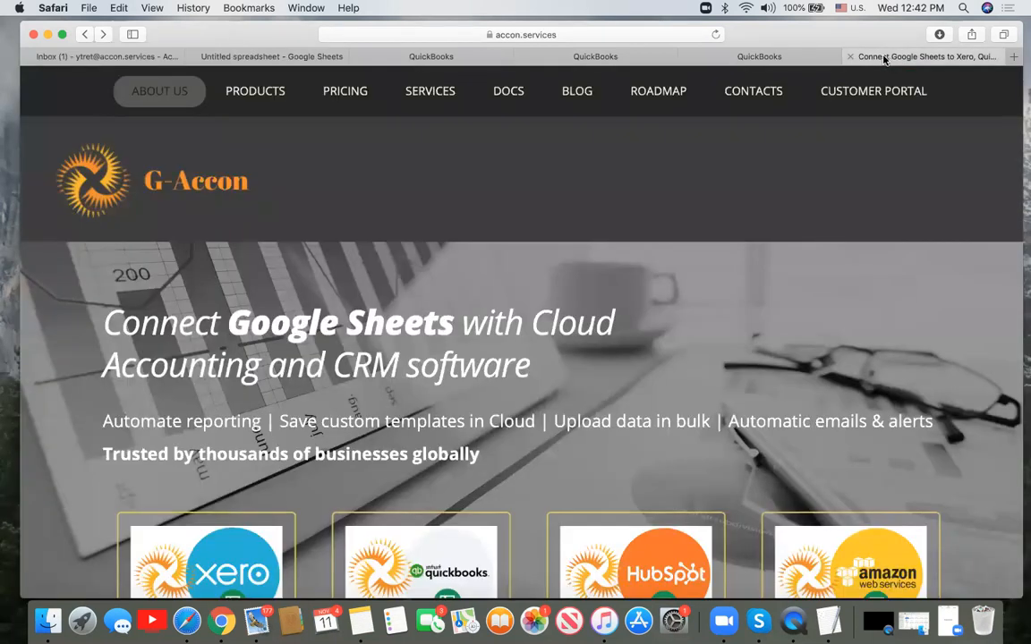
click(505, 93)
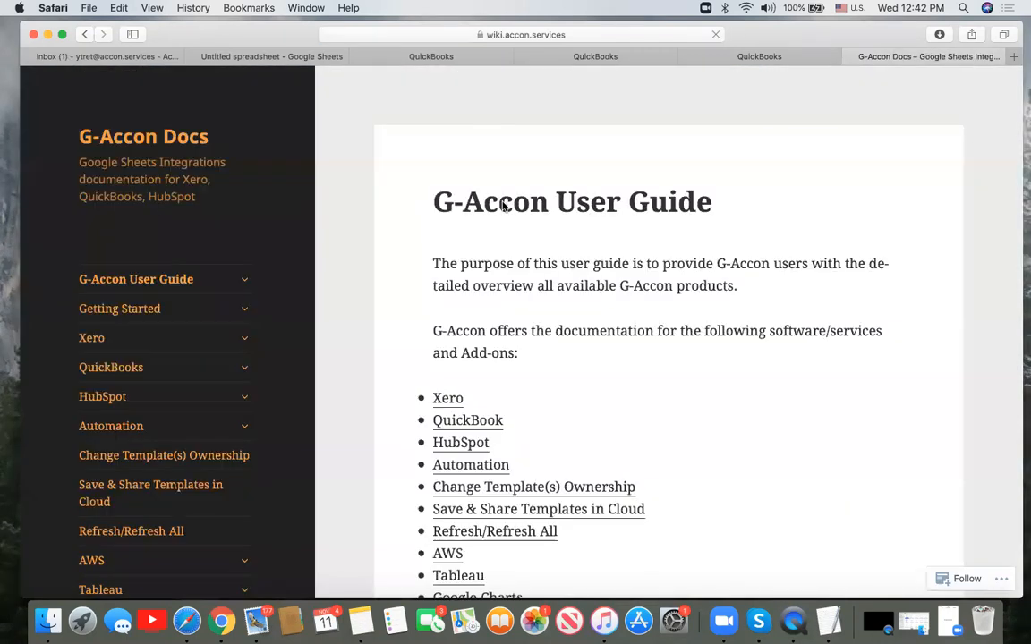
click(246, 371)
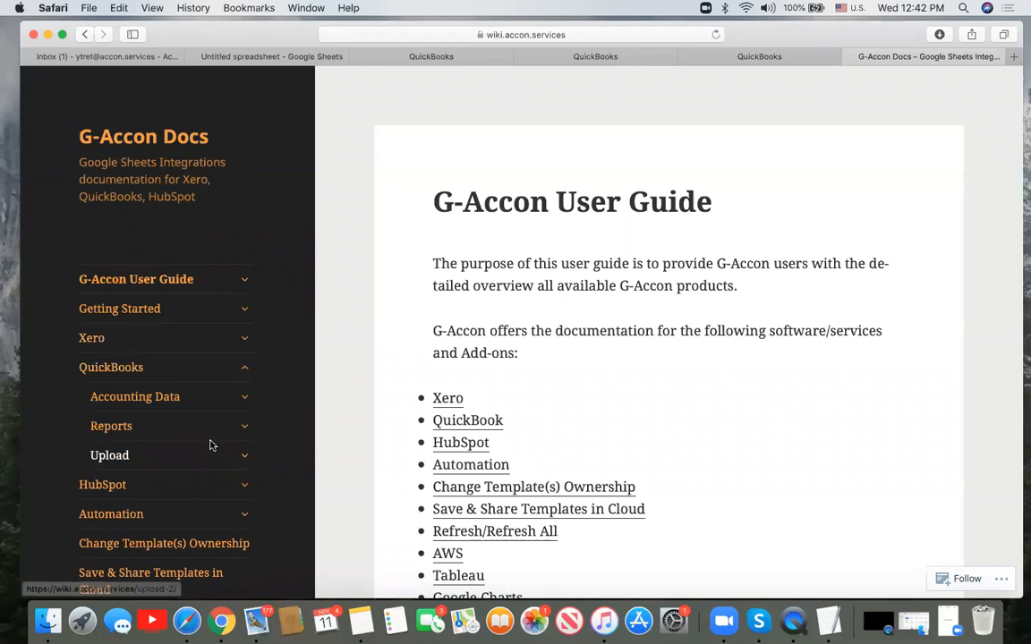
scroll(210, 447, down, 3)
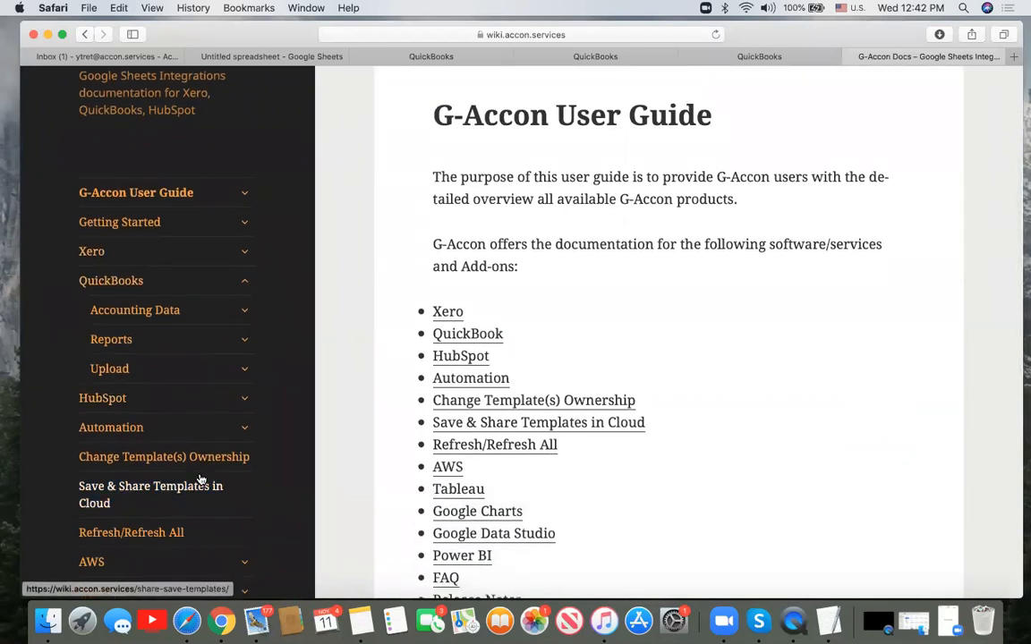
click(245, 339)
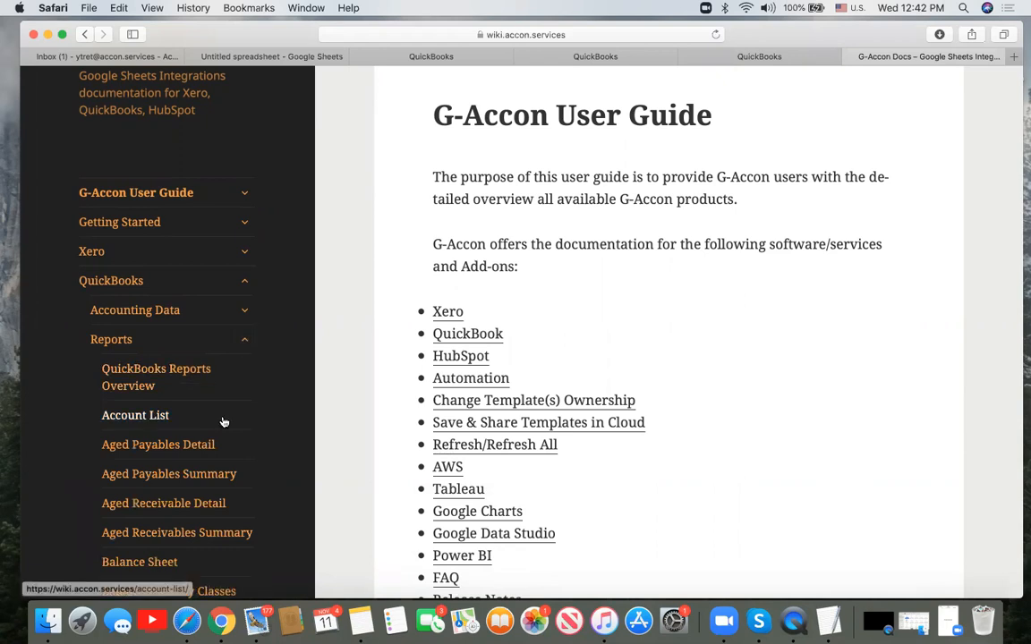
scroll(223, 422, up, 3)
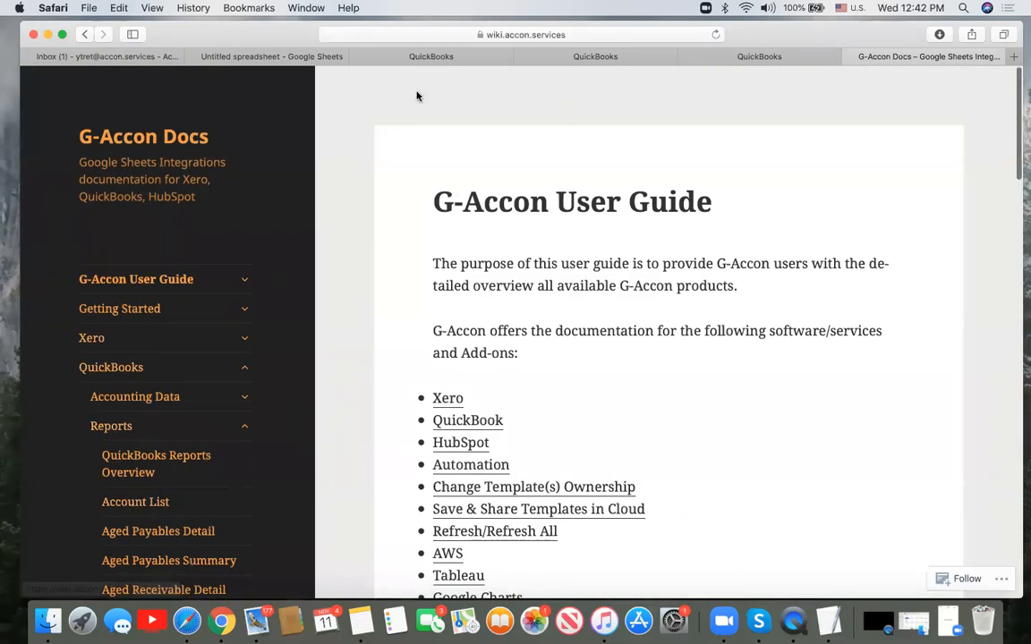
click(85, 34)
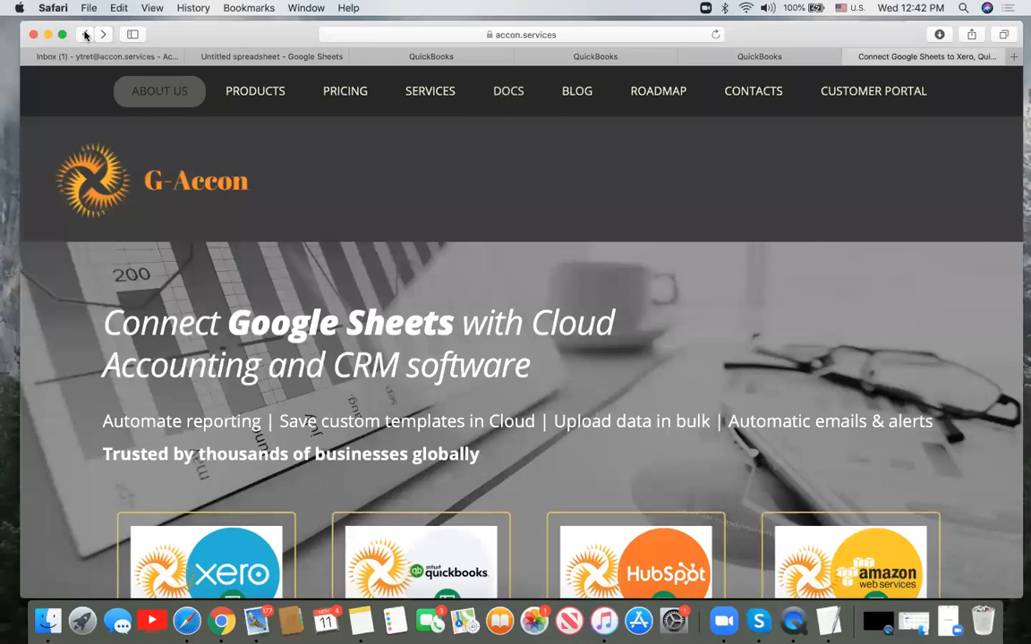
- Filter the G-Accon blog to the QuickBooks category and scroll through its posts
click(577, 100)
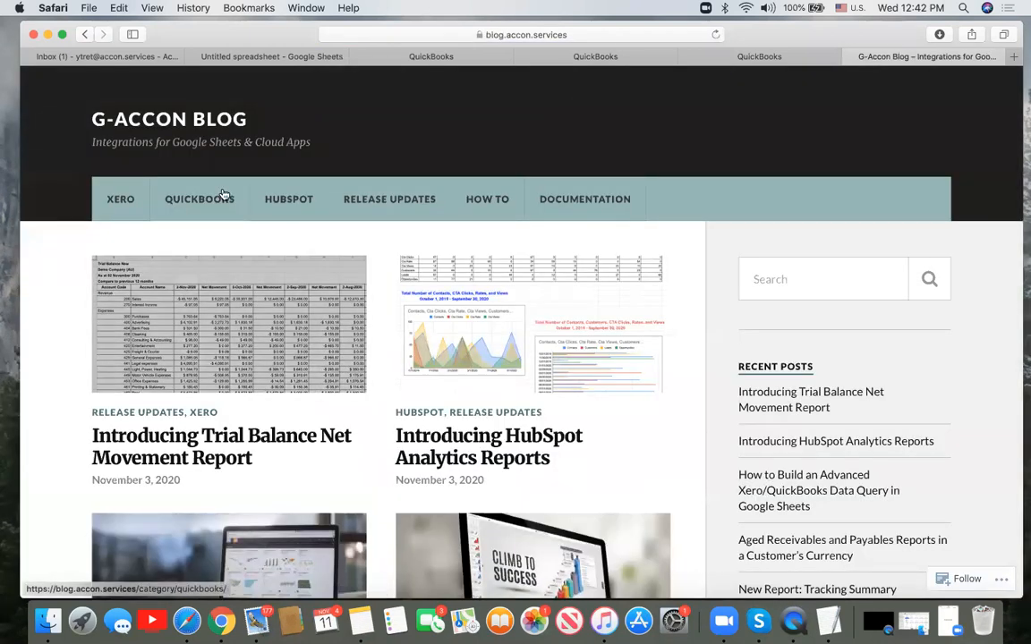
click(191, 195)
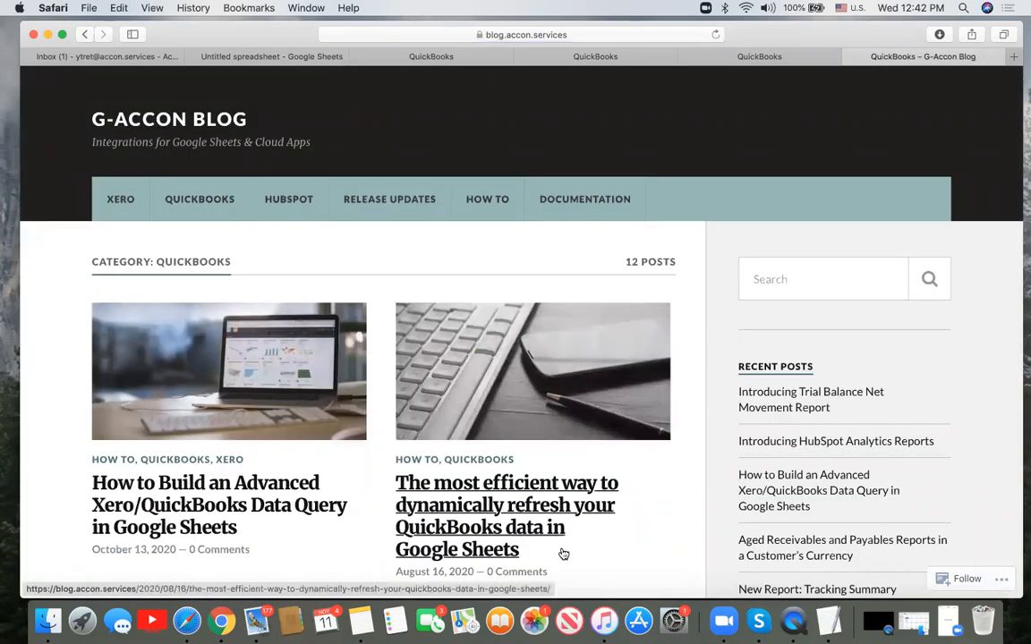
scroll(563, 553, down, 3)
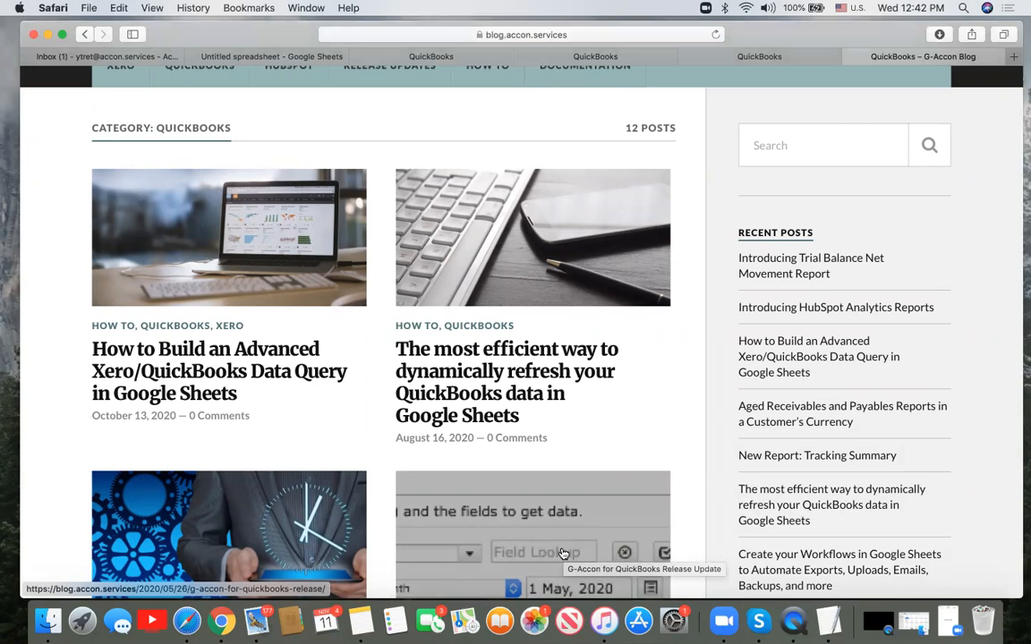
scroll(658, 415, down, 2)
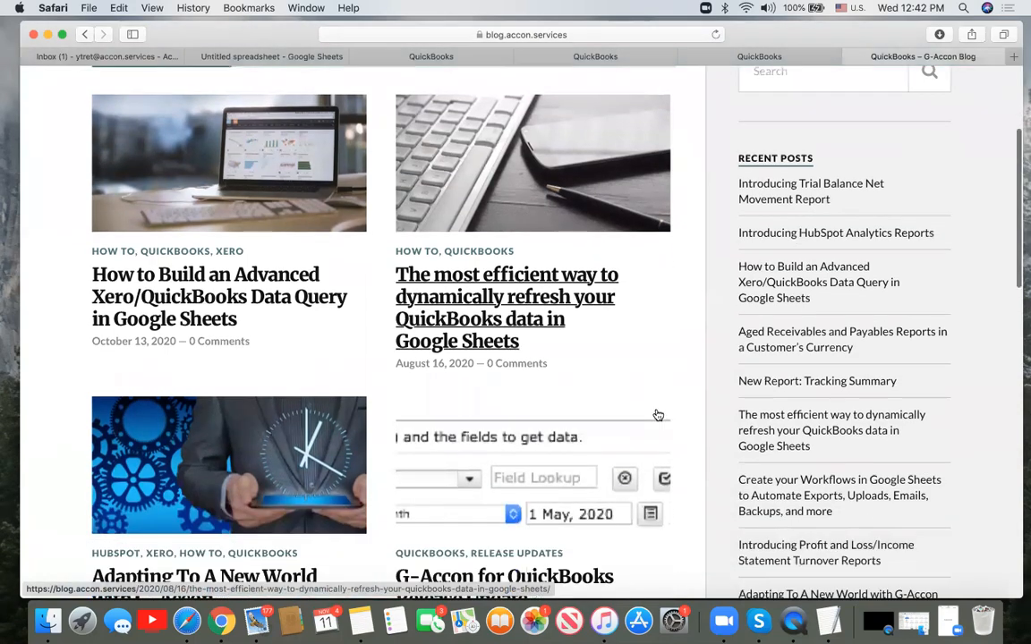
scroll(657, 415, down, 5)
scroll(658, 415, up, 1)
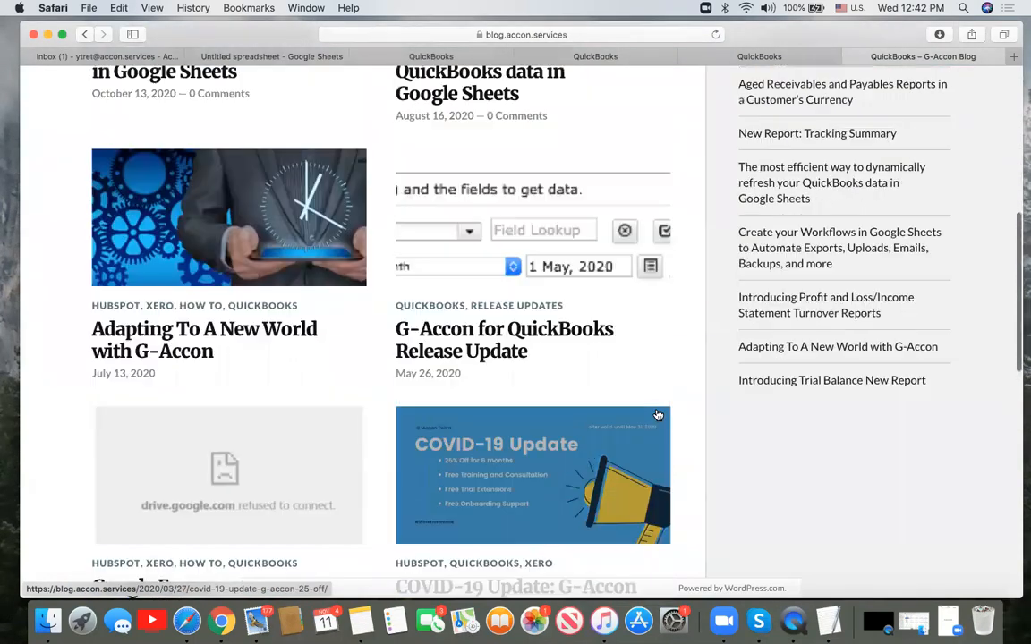
scroll(658, 415, up, 7)
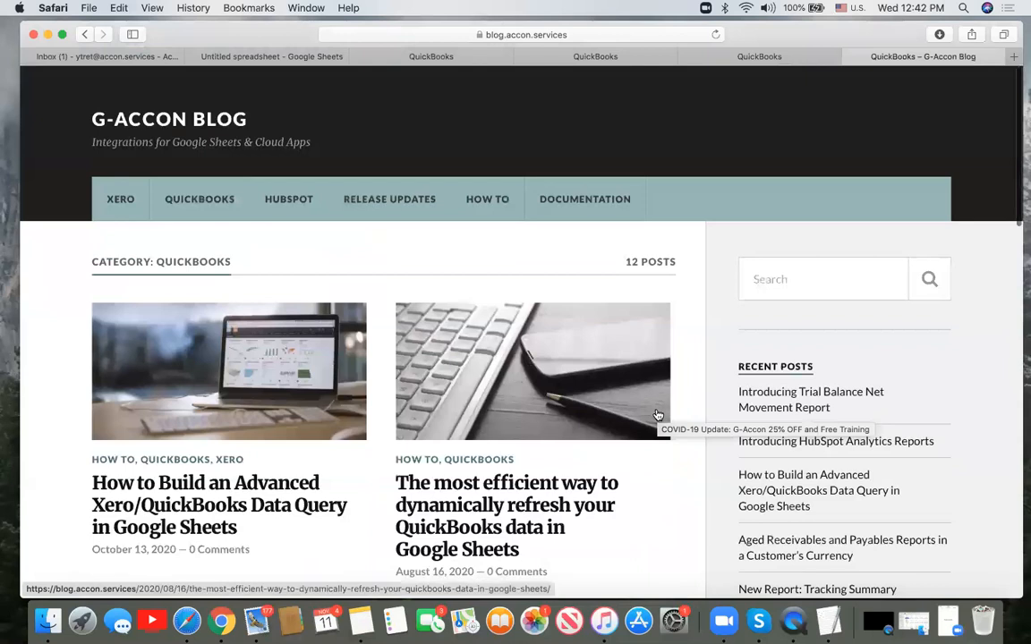
- Return to the G-Accon homepage and open the Roadmap board on Trello
click(86, 36)
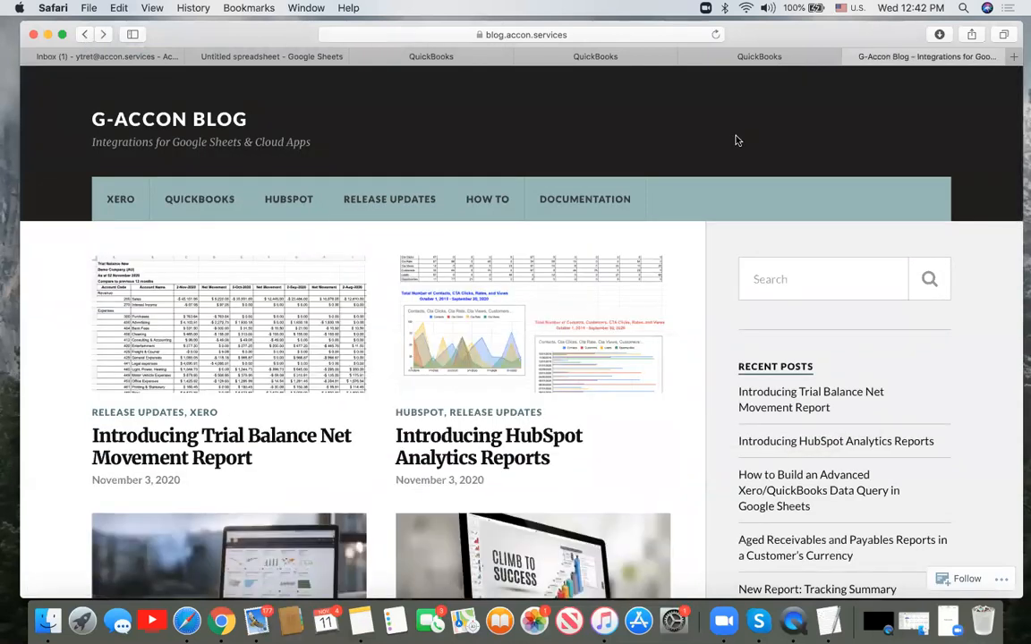
click(85, 36)
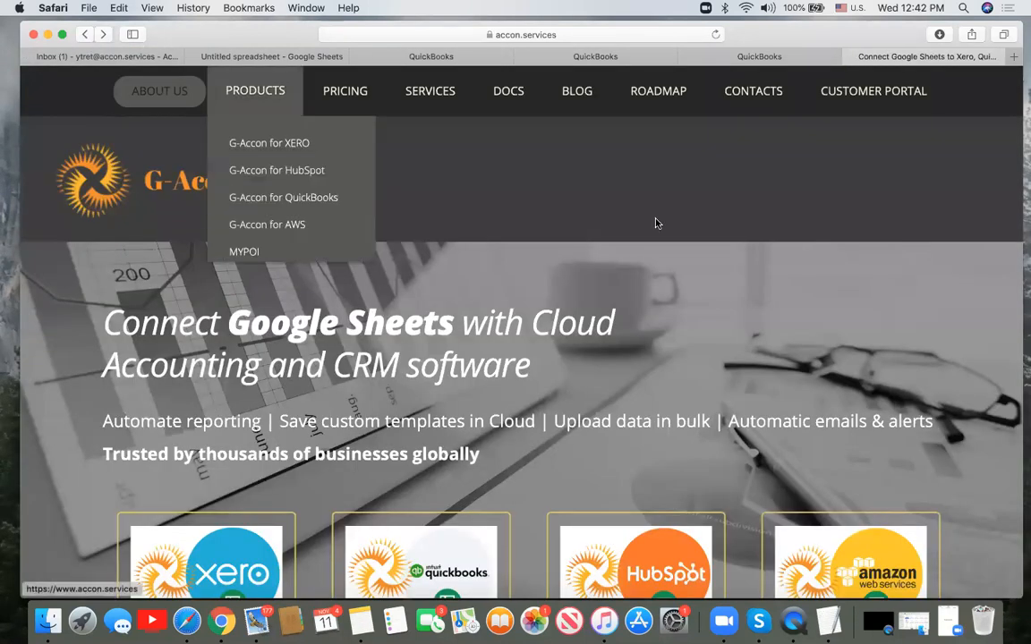
click(672, 99)
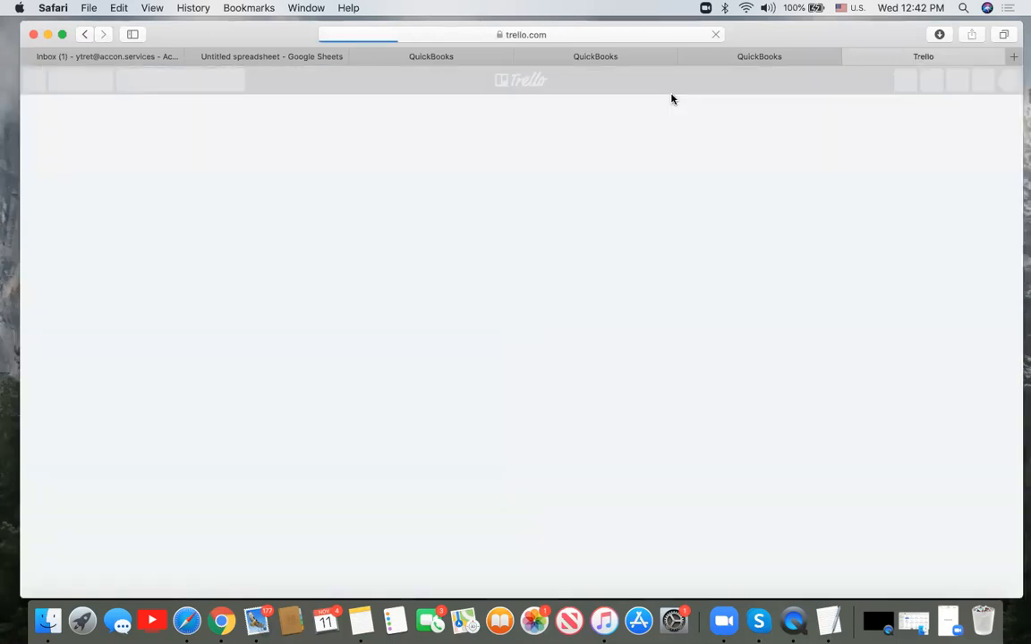